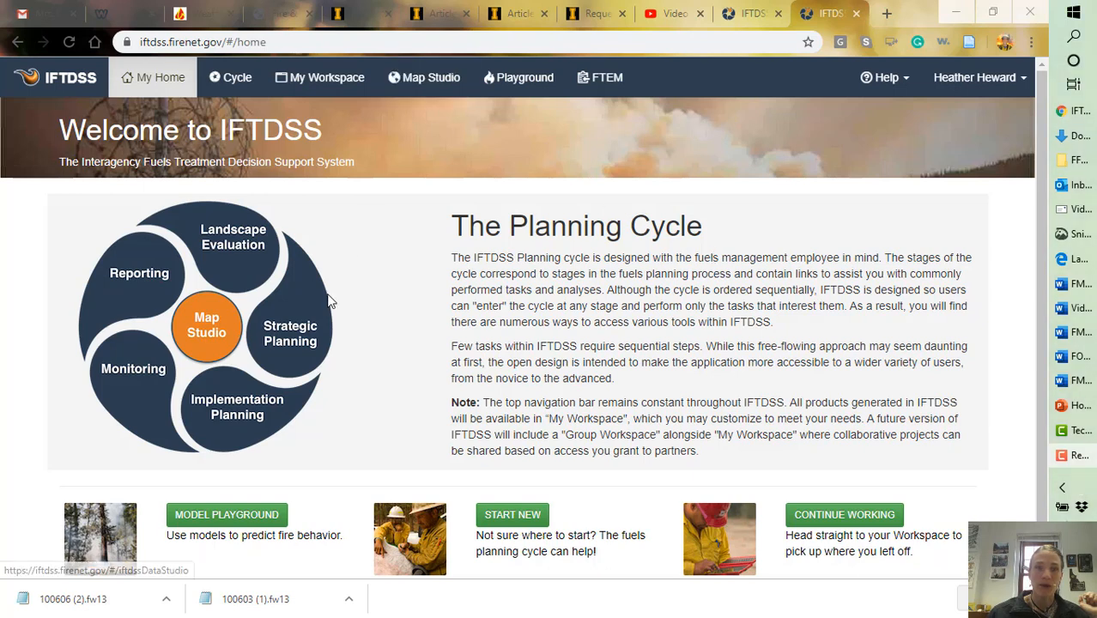
Open Map Studio and center the map on the Palouse Range beside Moscow, Idaho.
{"action": "left_click", "coordinate": [427, 86]}
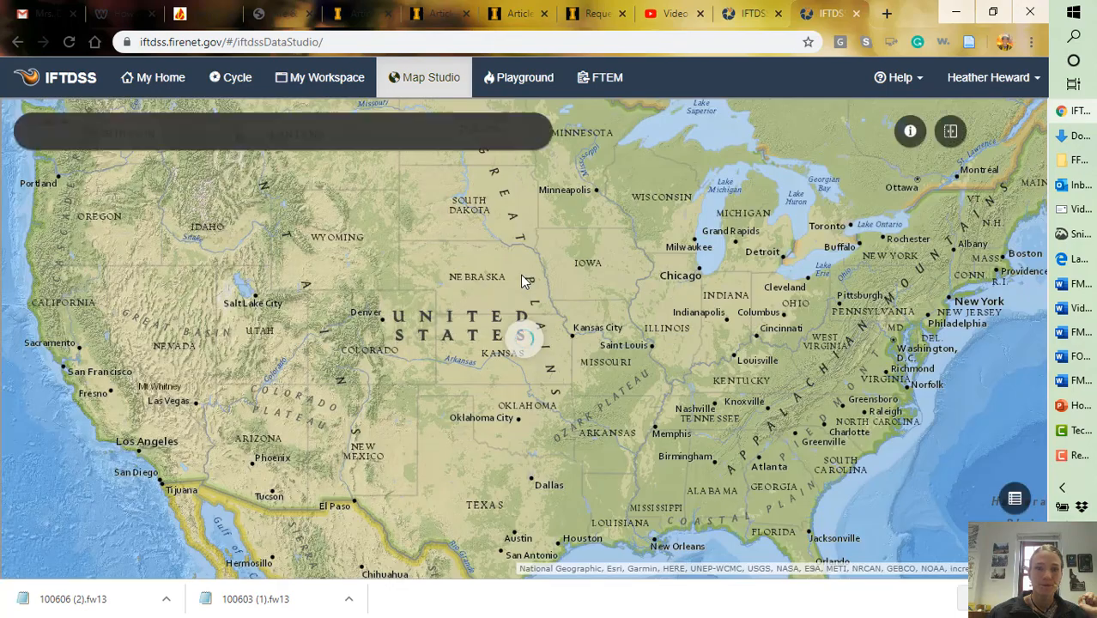
{"action": "left_click_drag", "start_coordinate": [196, 192], "coordinate": [407, 304]}
{"action": "scroll", "coordinate": [383, 268], "scroll_direction": "up", "scroll_amount": 1}
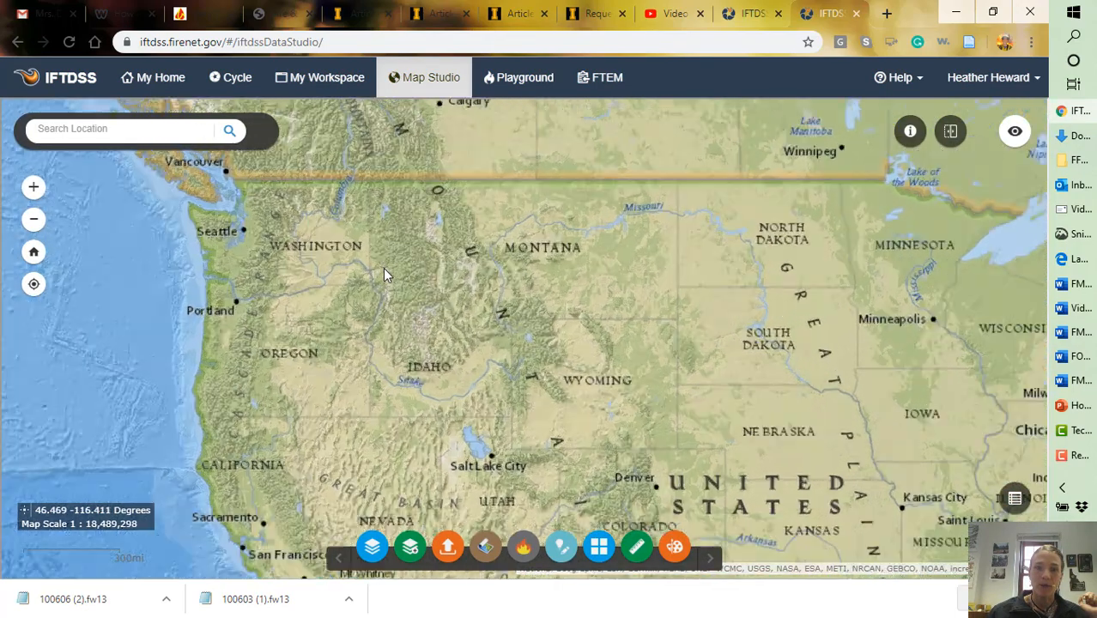
{"action": "scroll", "coordinate": [379, 270], "scroll_direction": "up", "scroll_amount": 1}
{"action": "scroll", "coordinate": [378, 270], "scroll_direction": "up", "scroll_amount": 1}
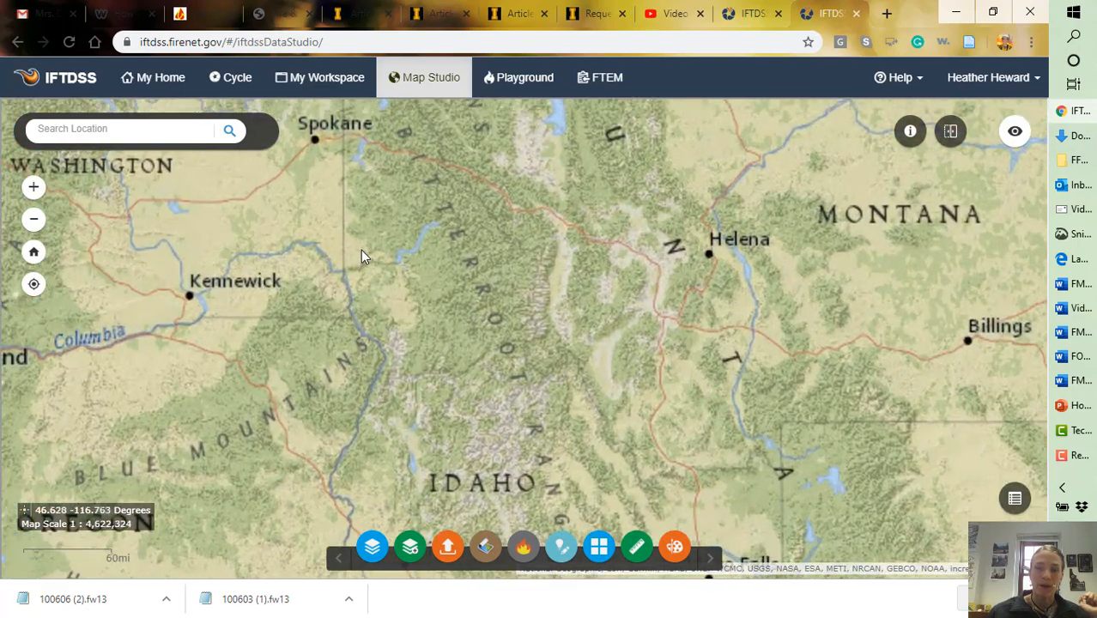
{"action": "scroll", "coordinate": [361, 250], "scroll_direction": "up", "scroll_amount": 1}
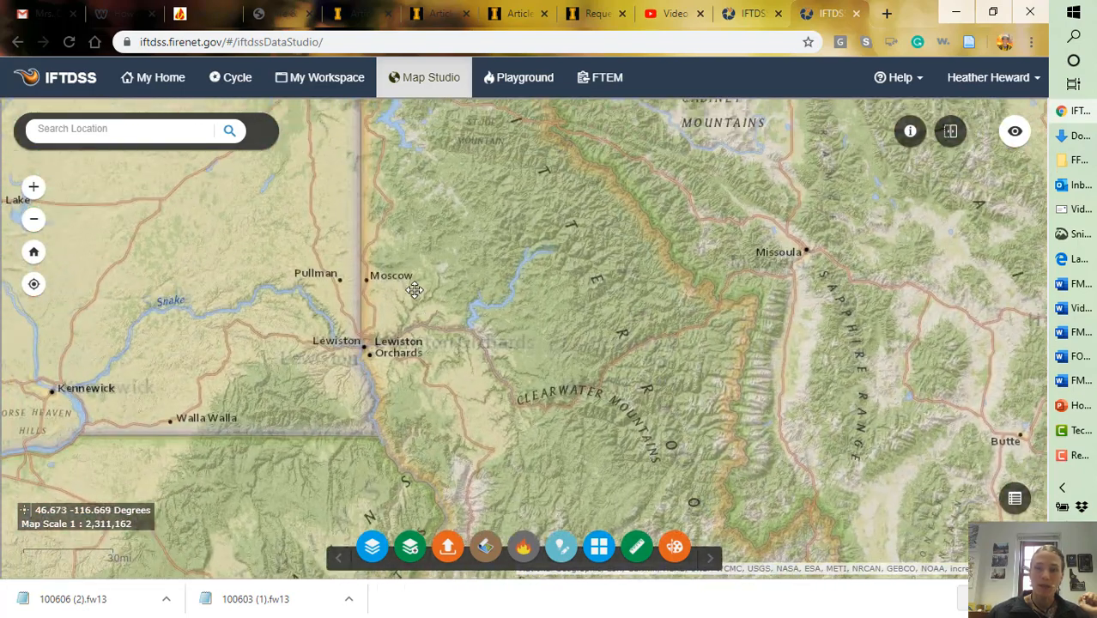
{"action": "scroll", "coordinate": [387, 255], "scroll_direction": "up", "scroll_amount": 1}
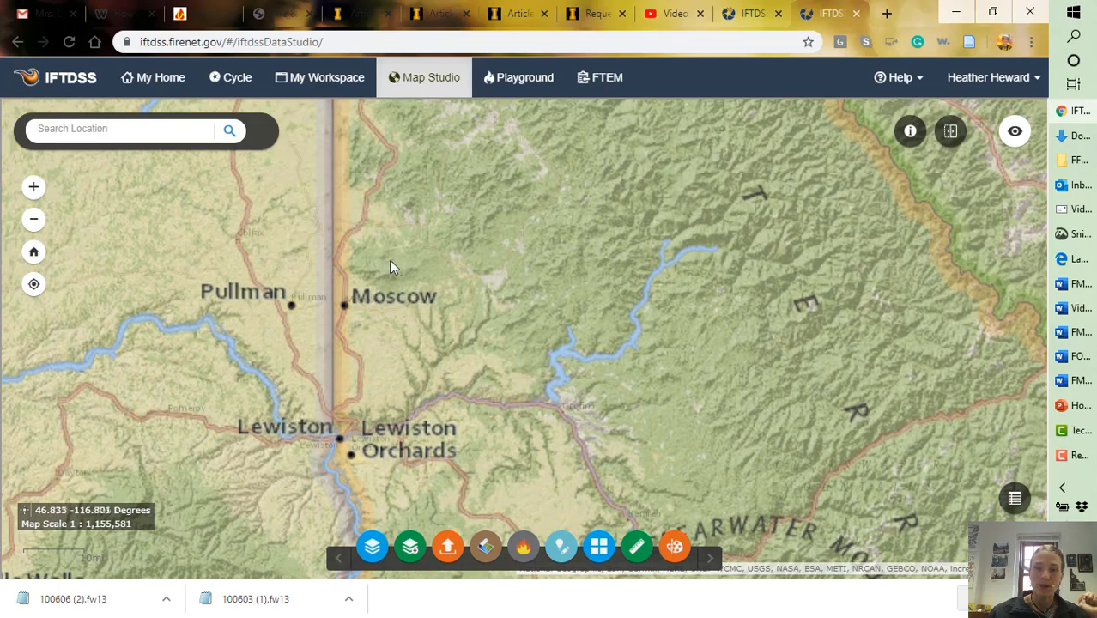
{"action": "left_click_drag", "start_coordinate": [387, 255], "coordinate": [524, 302]}
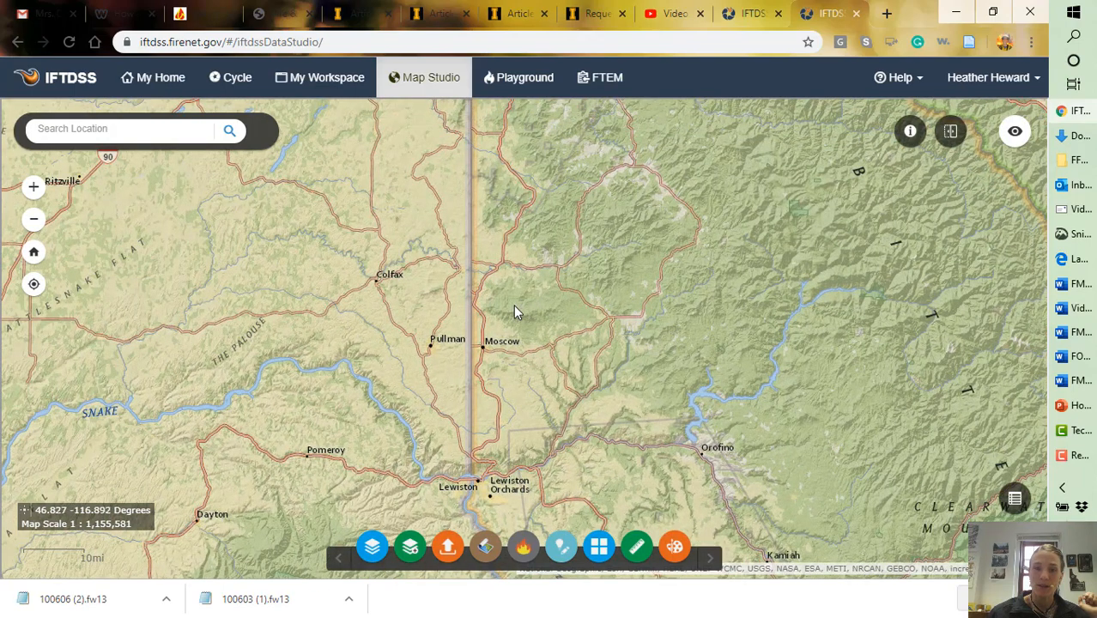
{"action": "scroll", "coordinate": [514, 305], "scroll_direction": "up", "scroll_amount": 1}
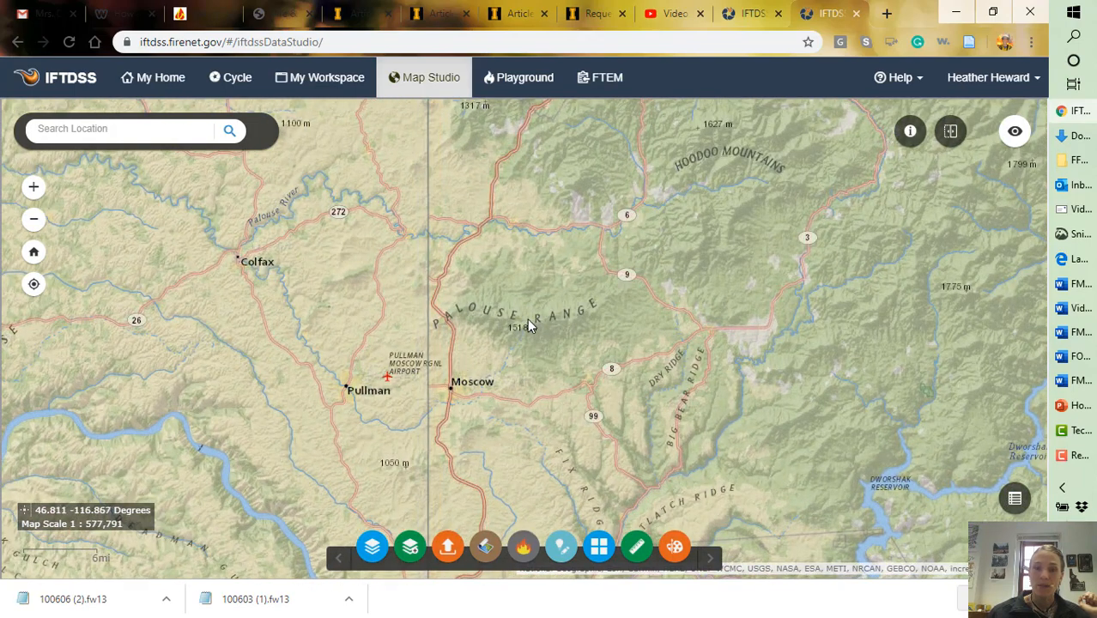
{"action": "left_click_drag", "start_coordinate": [529, 318], "coordinate": [559, 311]}
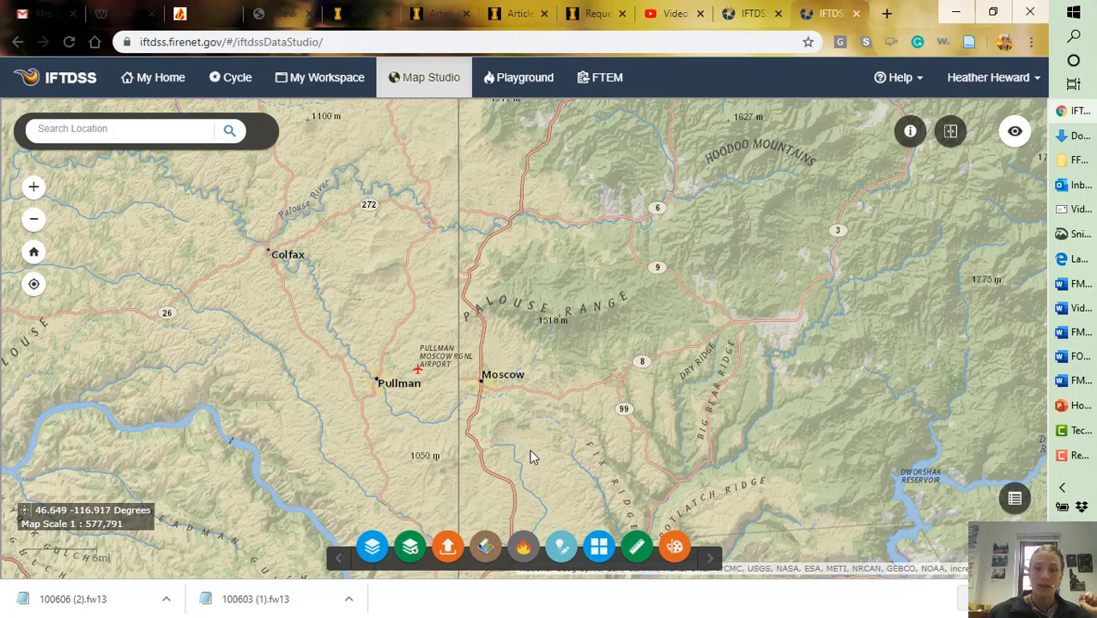
Start a new landscape and draw its rectangular extent around the Palouse Range and Moscow, covering about 299,849 acres.
{"action": "left_click", "coordinate": [486, 552]}
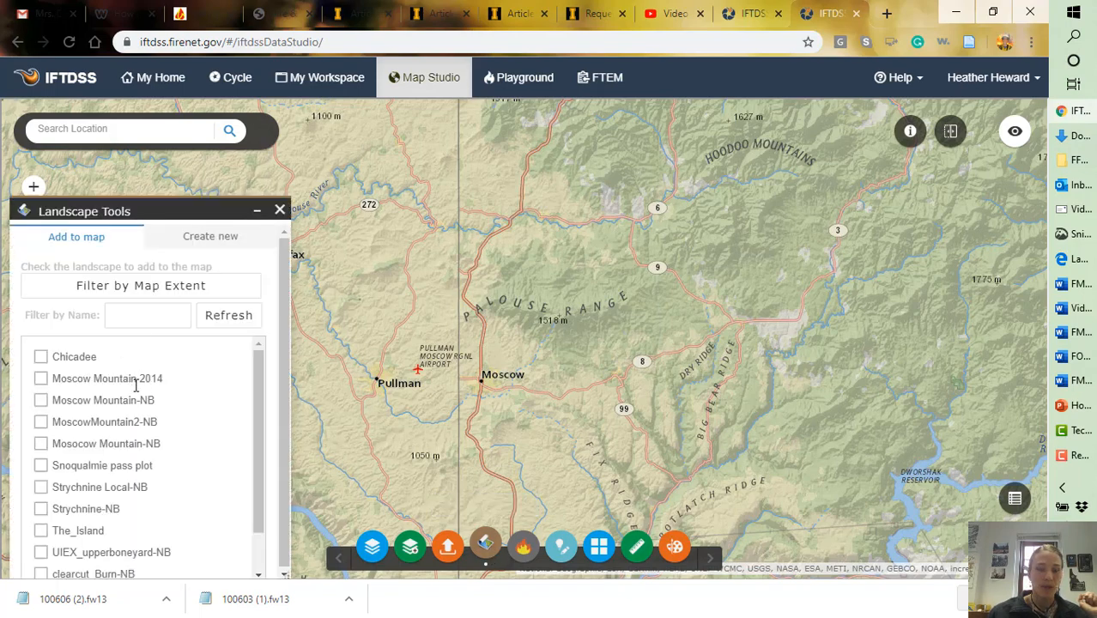
{"action": "scroll", "coordinate": [139, 464], "scroll_direction": "down", "scroll_amount": 2}
{"action": "scroll", "coordinate": [138, 460], "scroll_direction": "up", "scroll_amount": 2}
{"action": "left_click", "coordinate": [213, 242]}
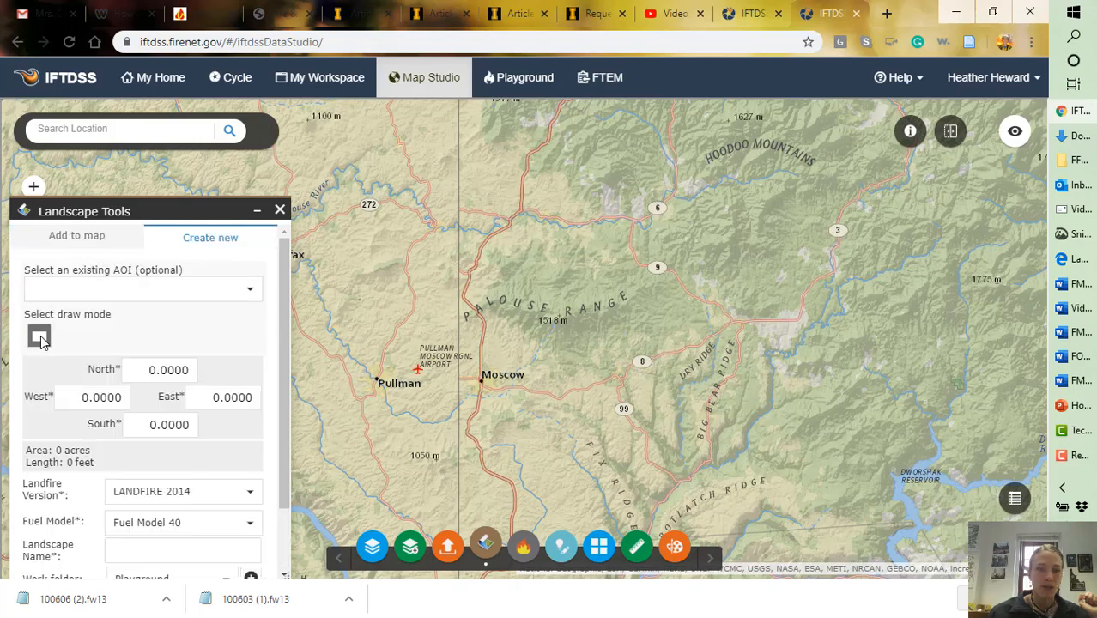
{"action": "left_click", "coordinate": [40, 338]}
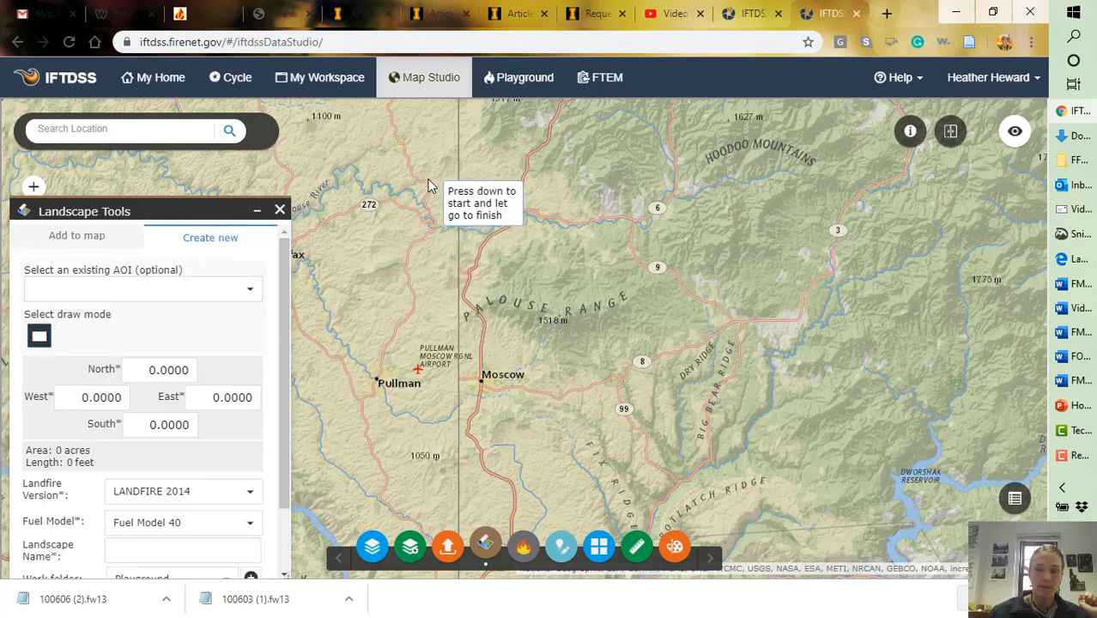
{"action": "left_click_drag", "start_coordinate": [427, 180], "coordinate": [587, 323]}
{"action": "left_click_drag", "start_coordinate": [662, 393], "coordinate": [739, 416]}
{"action": "right_click", "coordinate": [739, 416]}
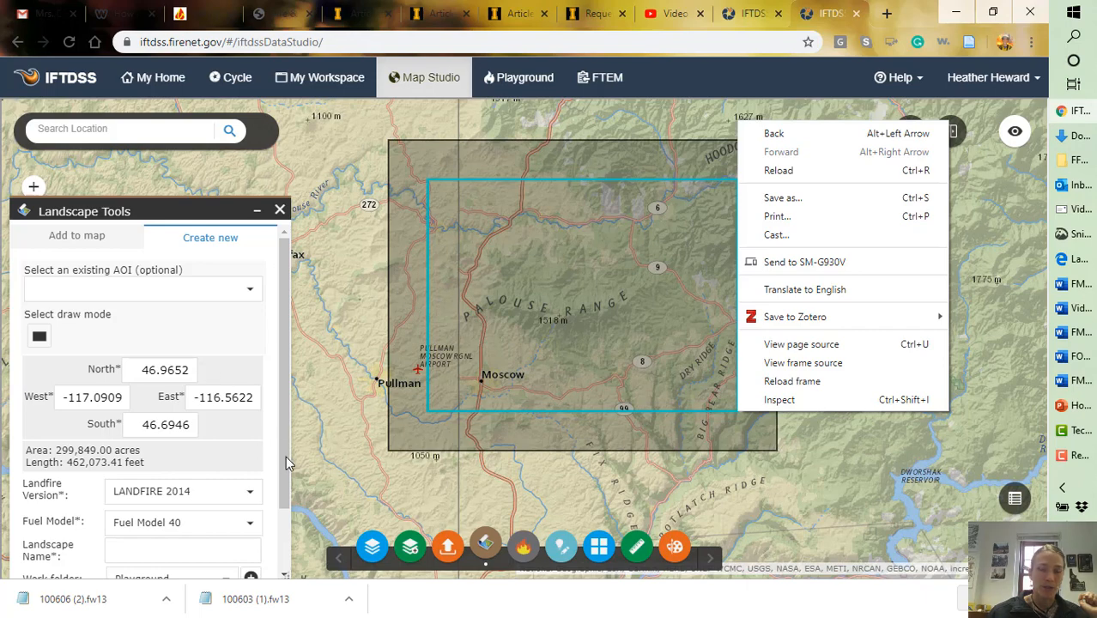
Set the landscape's version to LANDFIRE 2016, name it MM_demo_2020, and create it in the Playground folder.
{"action": "left_click_drag", "start_coordinate": [288, 464], "coordinate": [286, 525]}
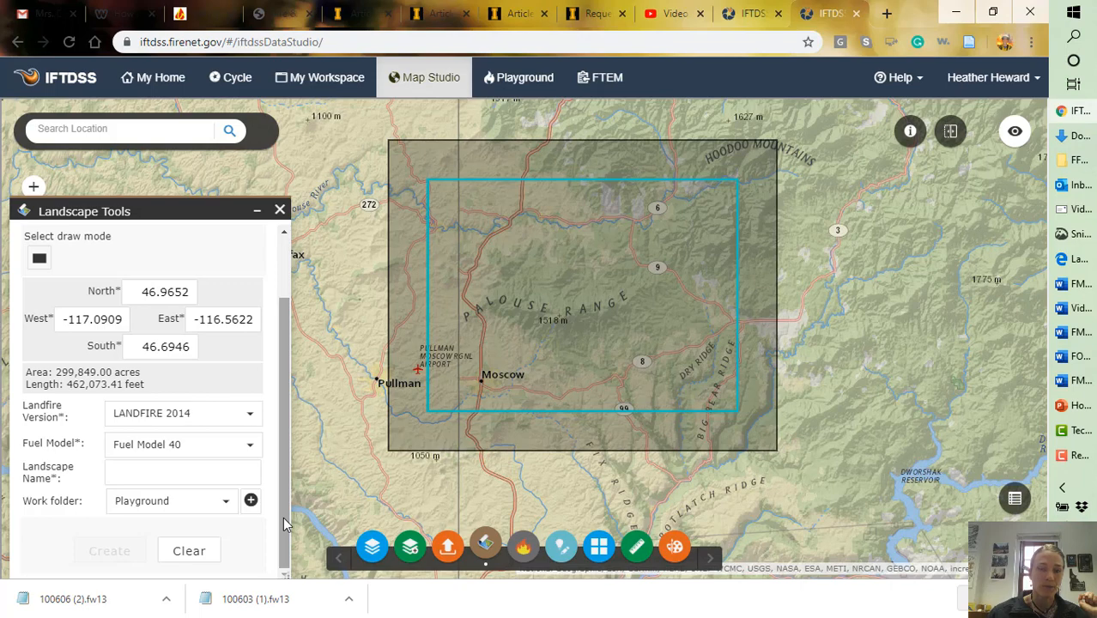
{"action": "left_click", "coordinate": [250, 417]}
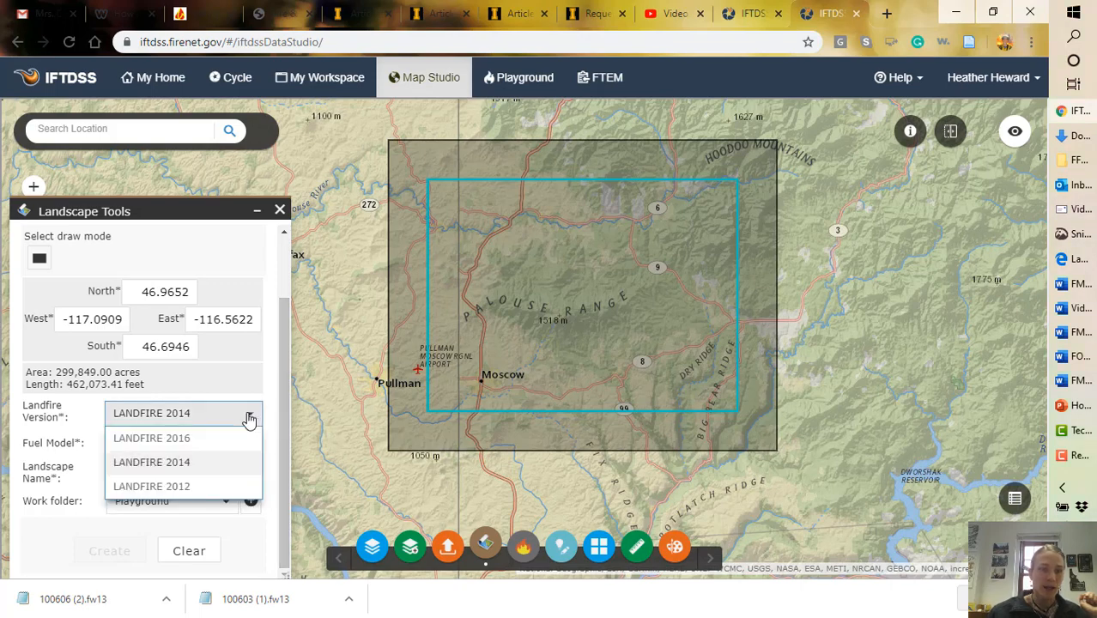
{"action": "left_click", "coordinate": [176, 442]}
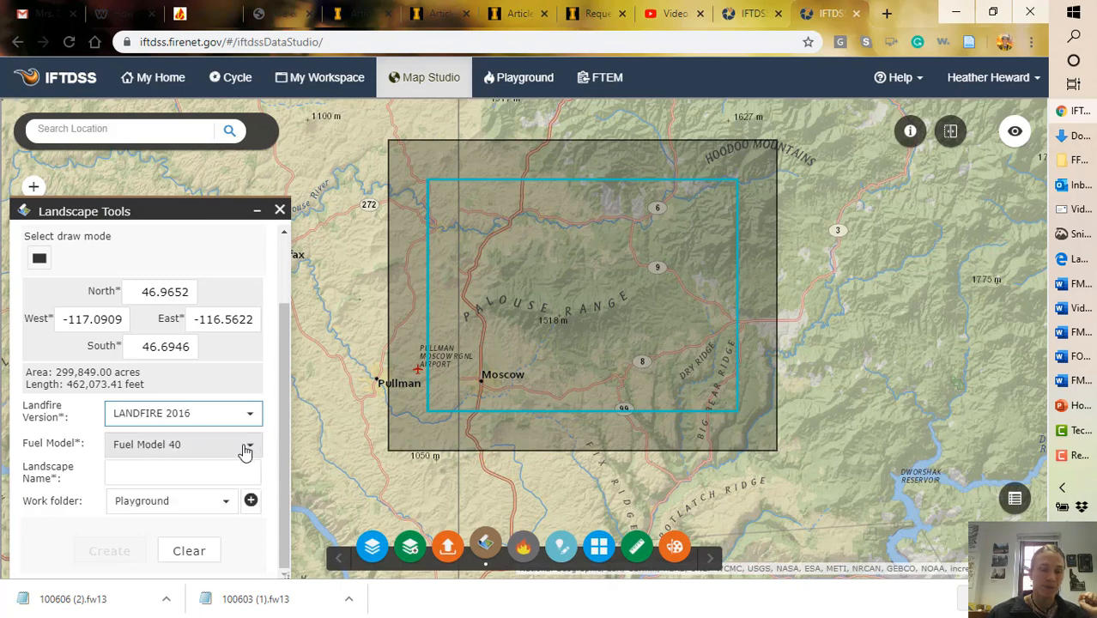
{"action": "left_click", "coordinate": [196, 473]}
{"action": "type", "text": "MM"}
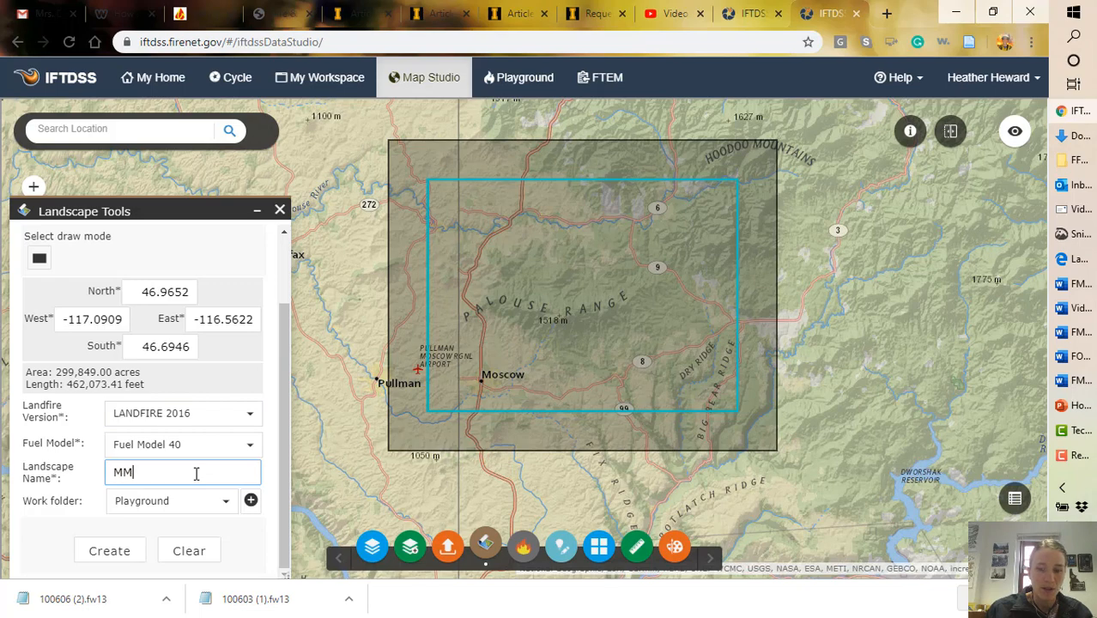
{"action": "type", "text": "_demo_2020"}
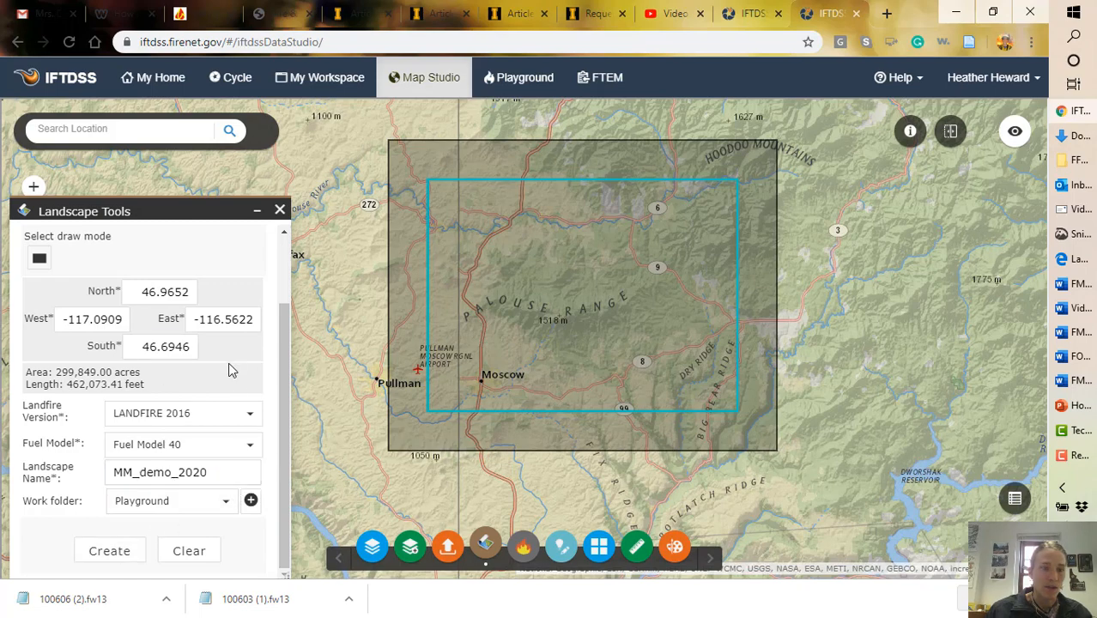
{"action": "left_click", "coordinate": [111, 554]}
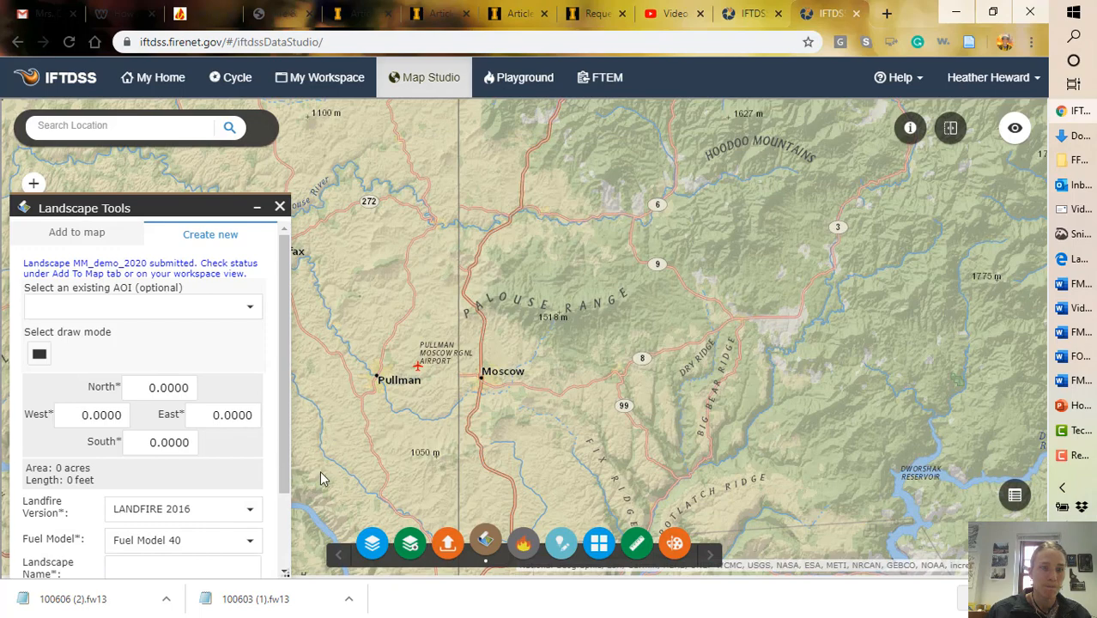
Look through the modeling playground and My Workspace, reloading the workspace to check the build status of MM_demo_2020.
{"action": "left_click_drag", "start_coordinate": [282, 477], "coordinate": [286, 543]}
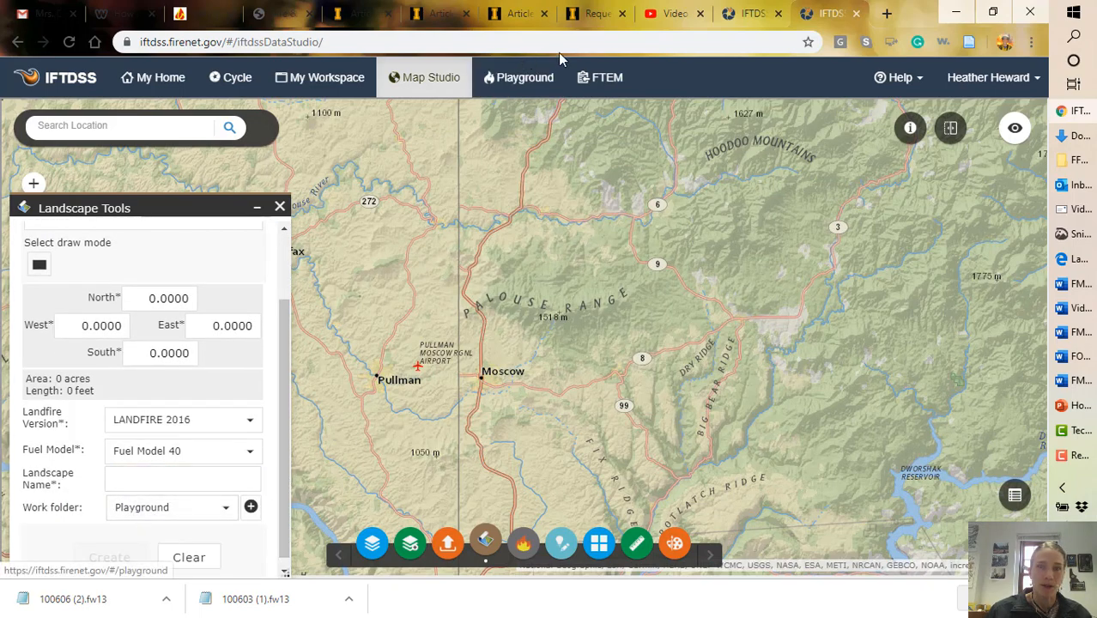
{"action": "left_click", "coordinate": [518, 79]}
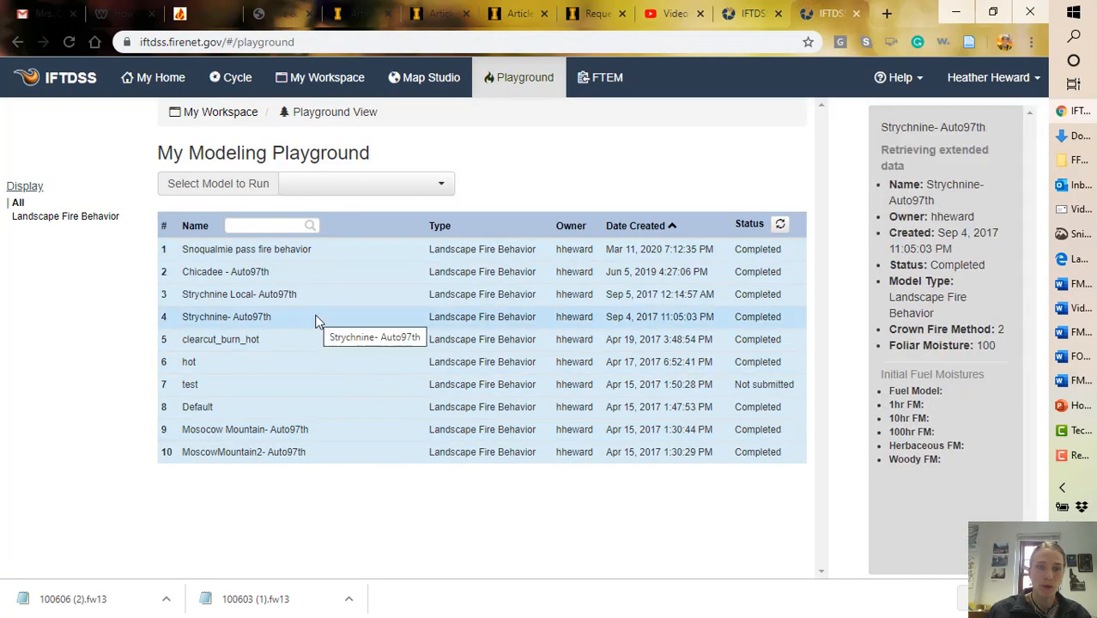
{"action": "left_click", "coordinate": [339, 83]}
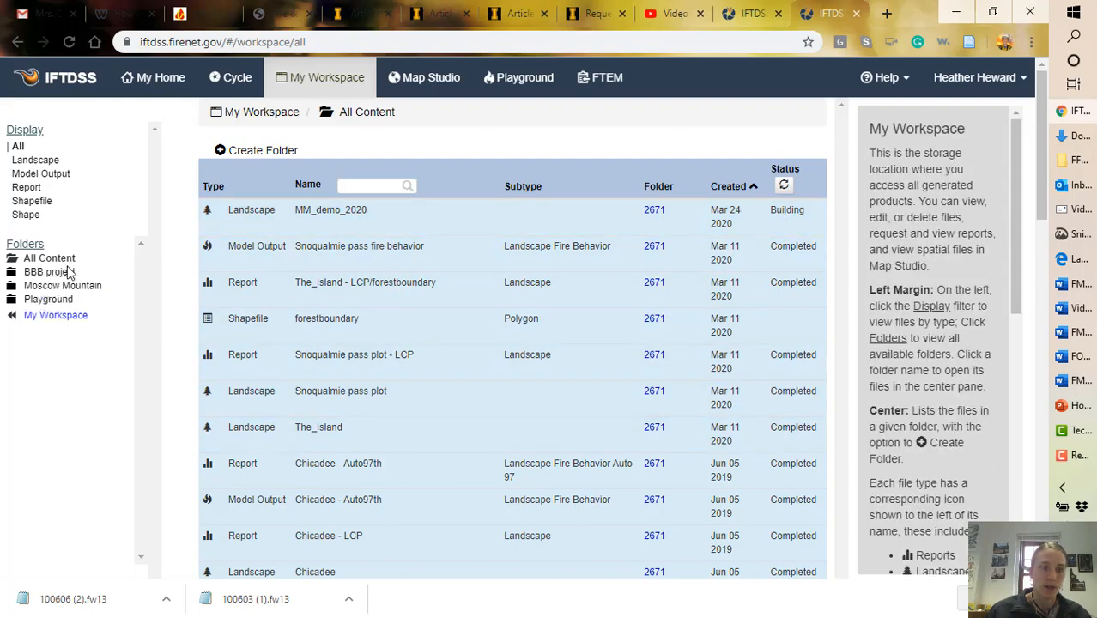
{"action": "mouse_move", "coordinate": [79, 293]}
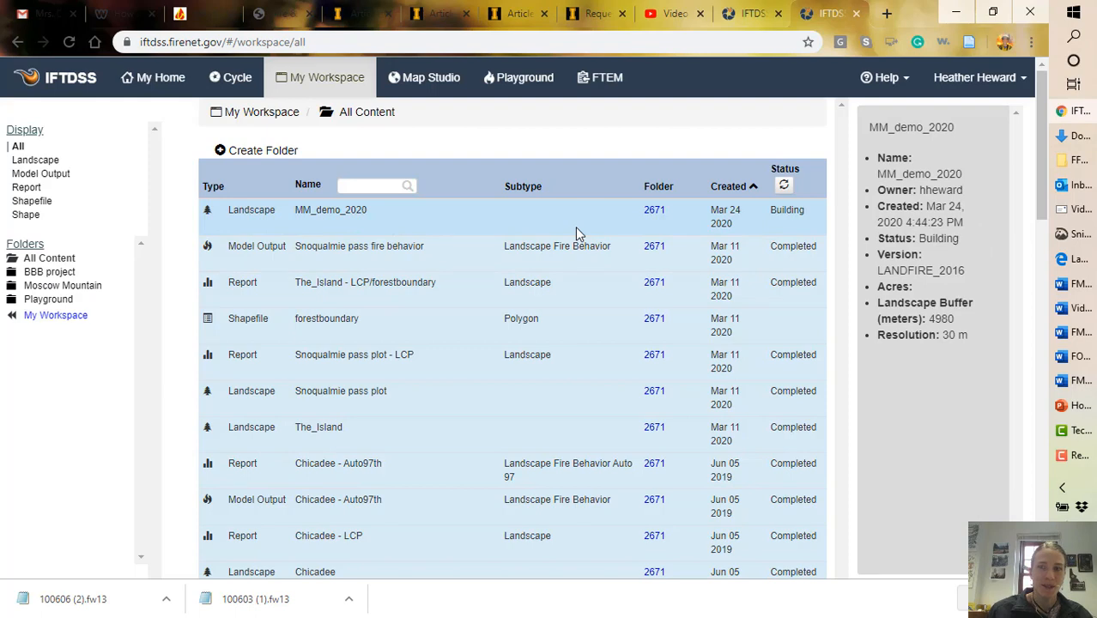
{"action": "left_click", "coordinate": [301, 42]}
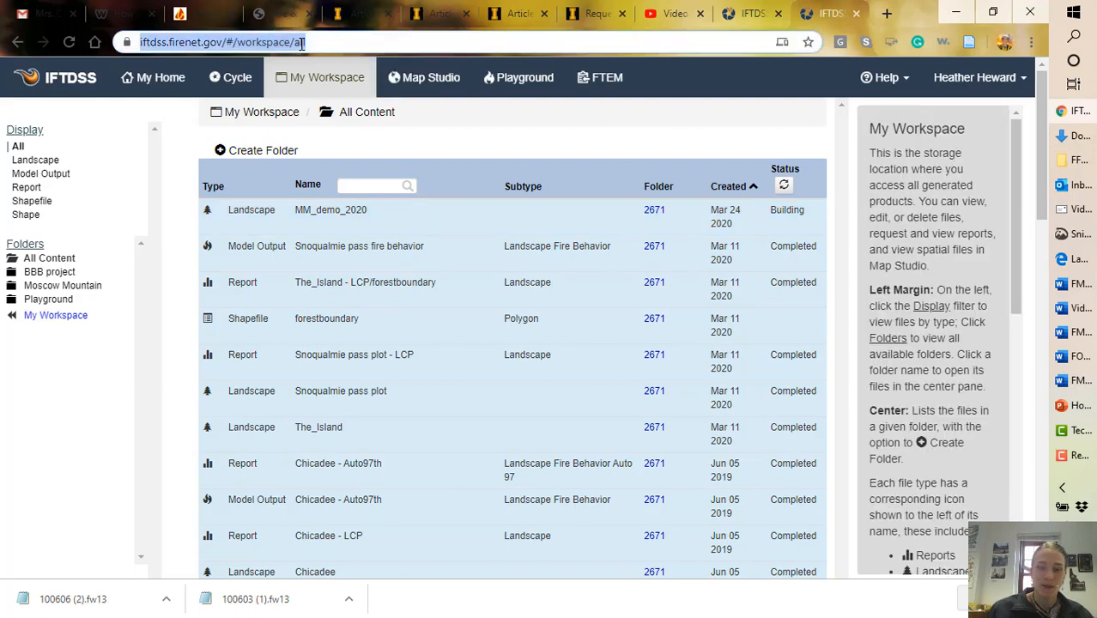
{"action": "key", "text": "Return"}
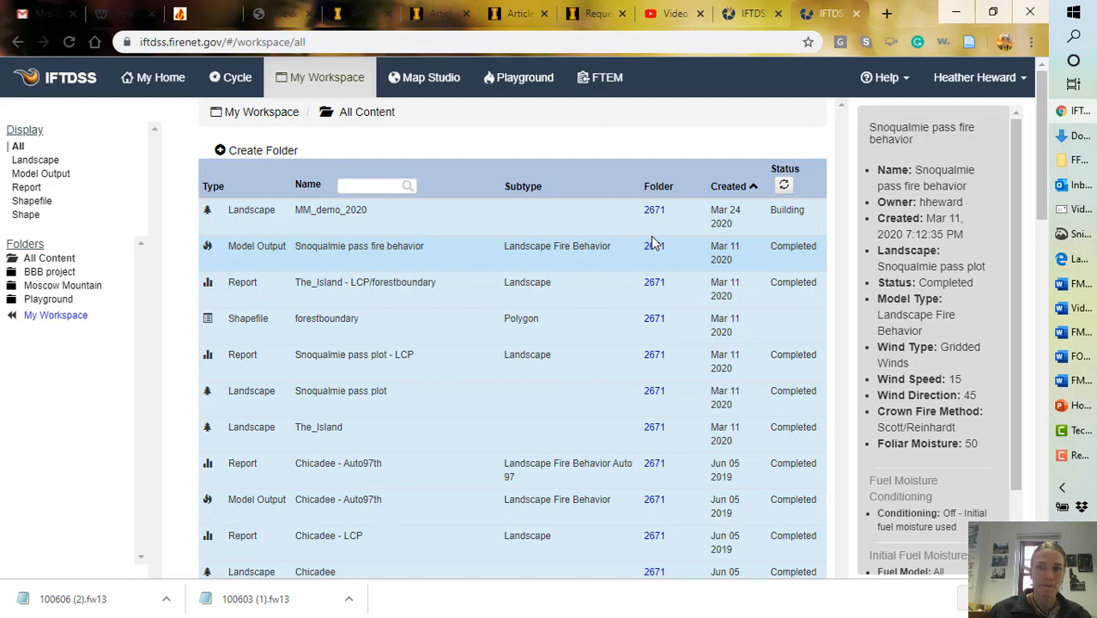
{"action": "left_click", "coordinate": [1079, 458]}
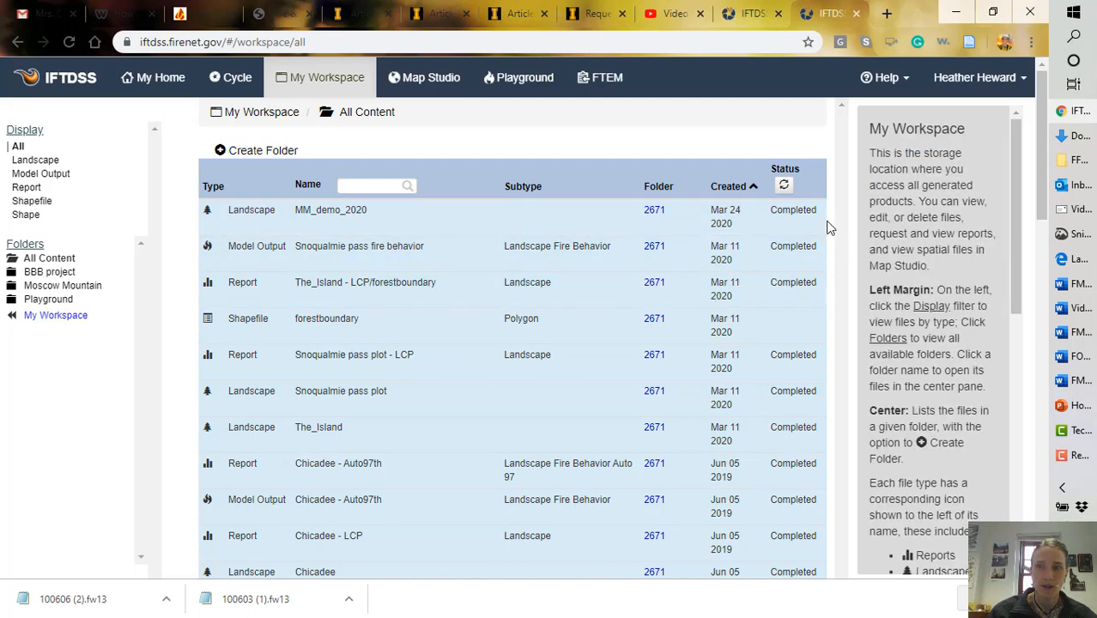
Read the My Workspace guidance, open its help page for more detail, and close that page.
{"action": "scroll", "coordinate": [932, 455], "scroll_direction": "down", "scroll_amount": 5}
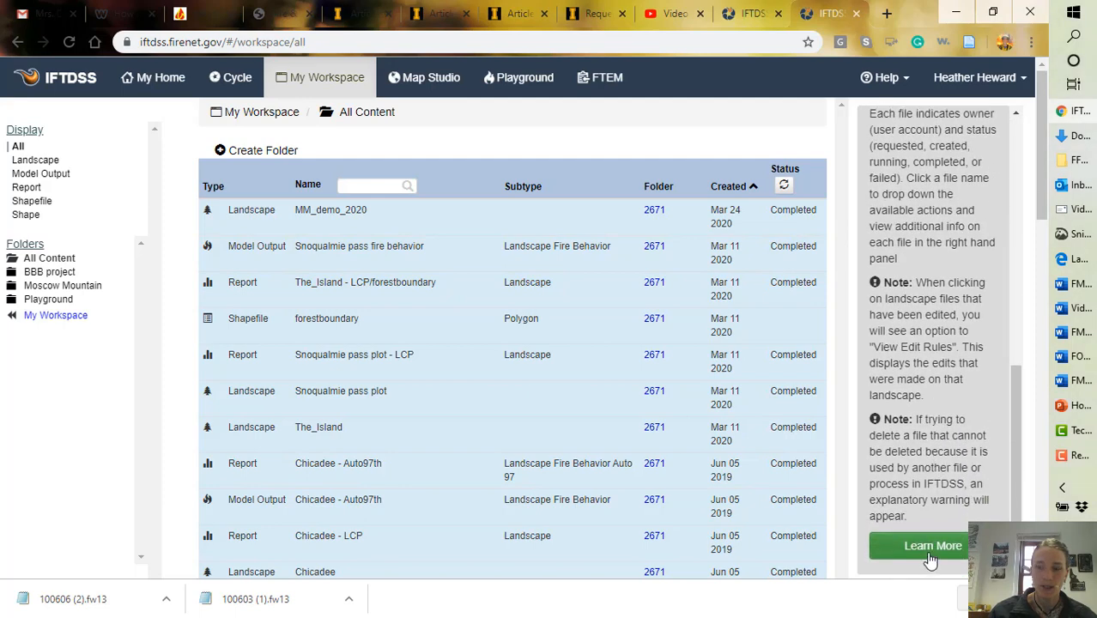
{"action": "left_click", "coordinate": [930, 542]}
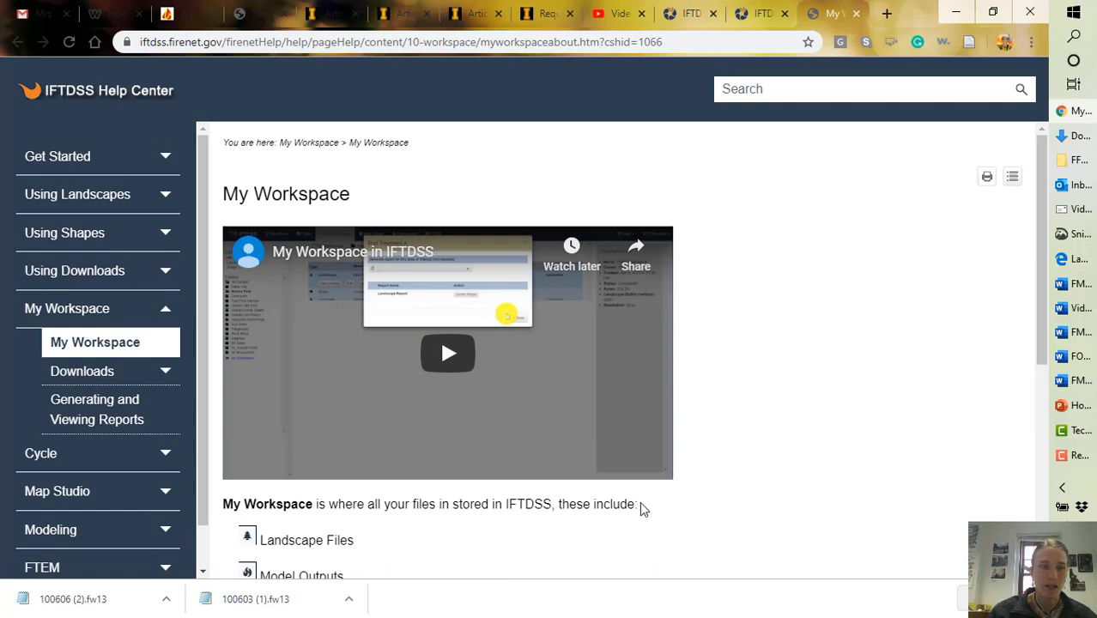
{"action": "left_click", "coordinate": [856, 14]}
Show the MM_demo_2020 landscape from the workspace on the map.
{"action": "left_click", "coordinate": [298, 209]}
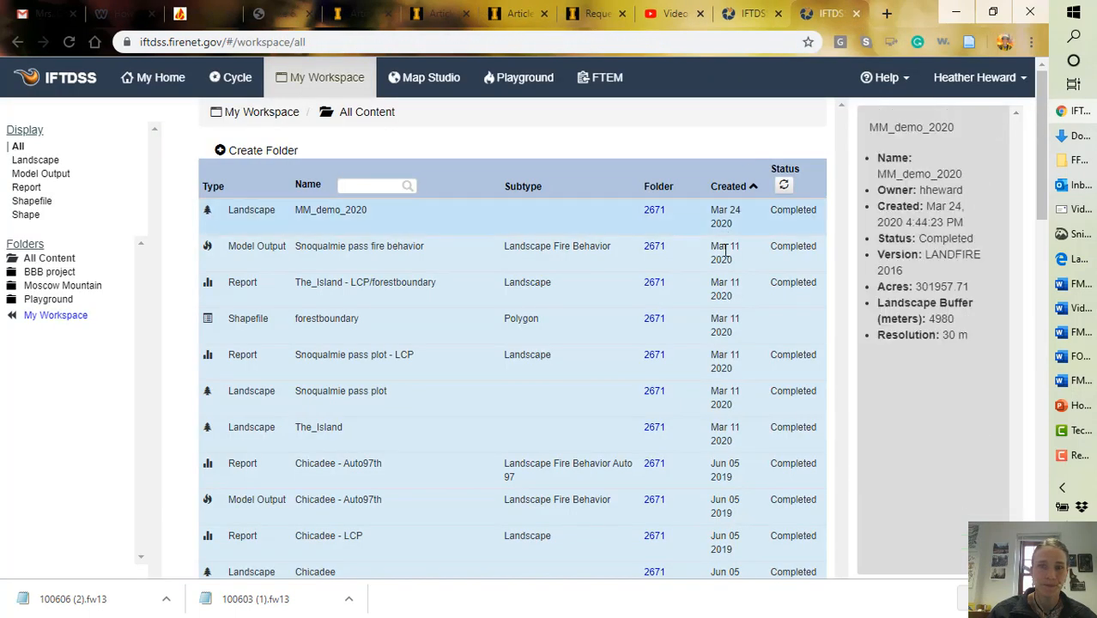
{"action": "left_click", "coordinate": [252, 210]}
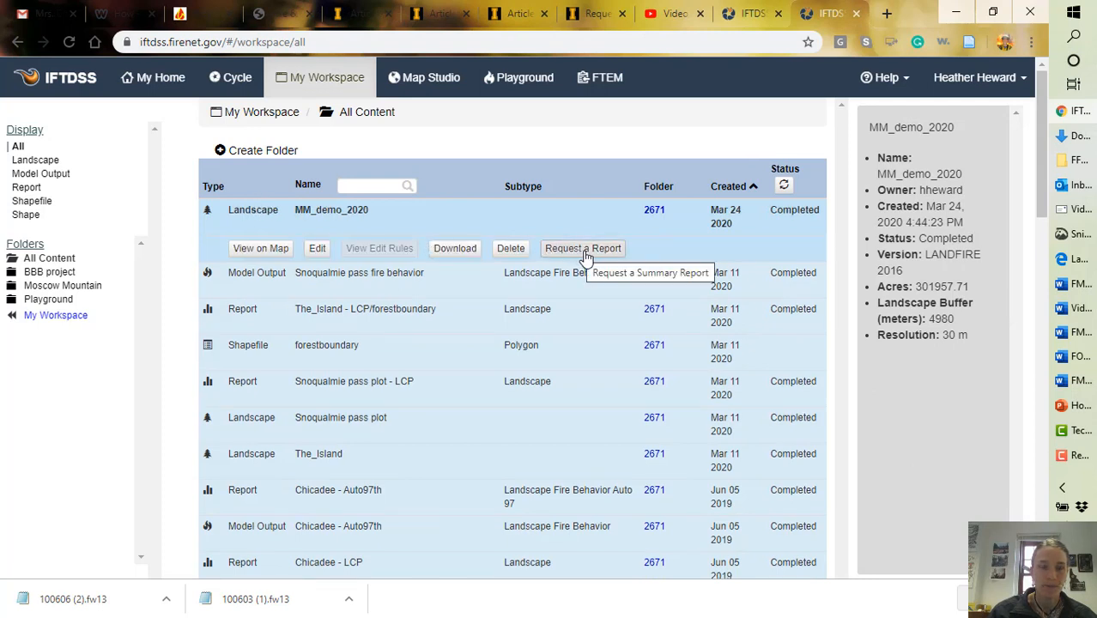
{"action": "left_click", "coordinate": [250, 254]}
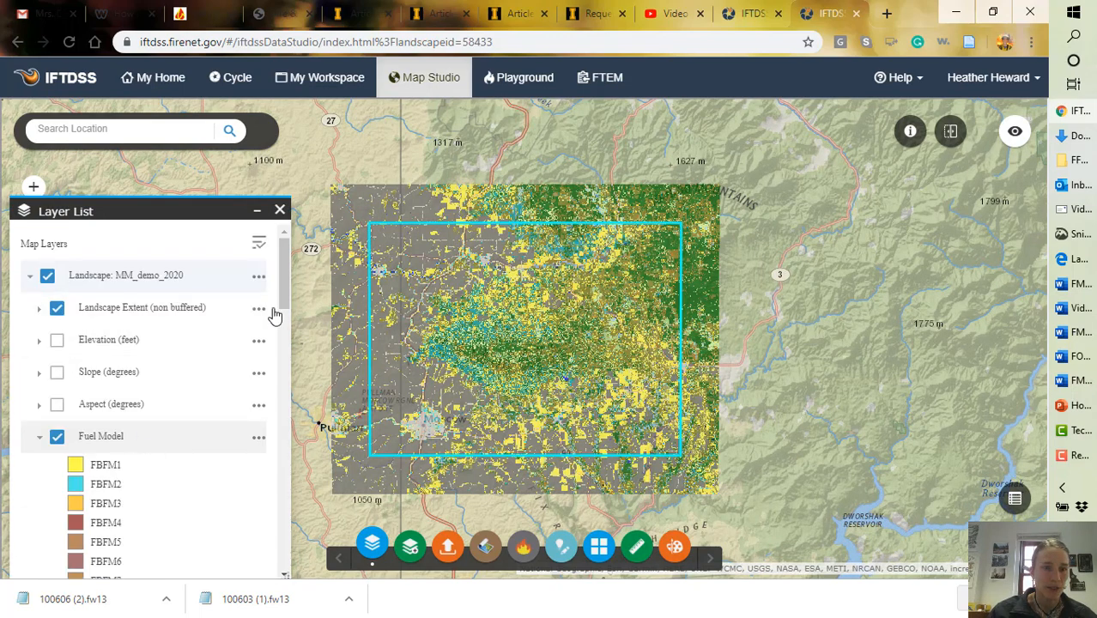
Collapse the Fuel Model legend and turn on the Elevation and Slope layers of the MM_demo_2020 landscape.
{"action": "left_click_drag", "start_coordinate": [286, 302], "coordinate": [286, 328]}
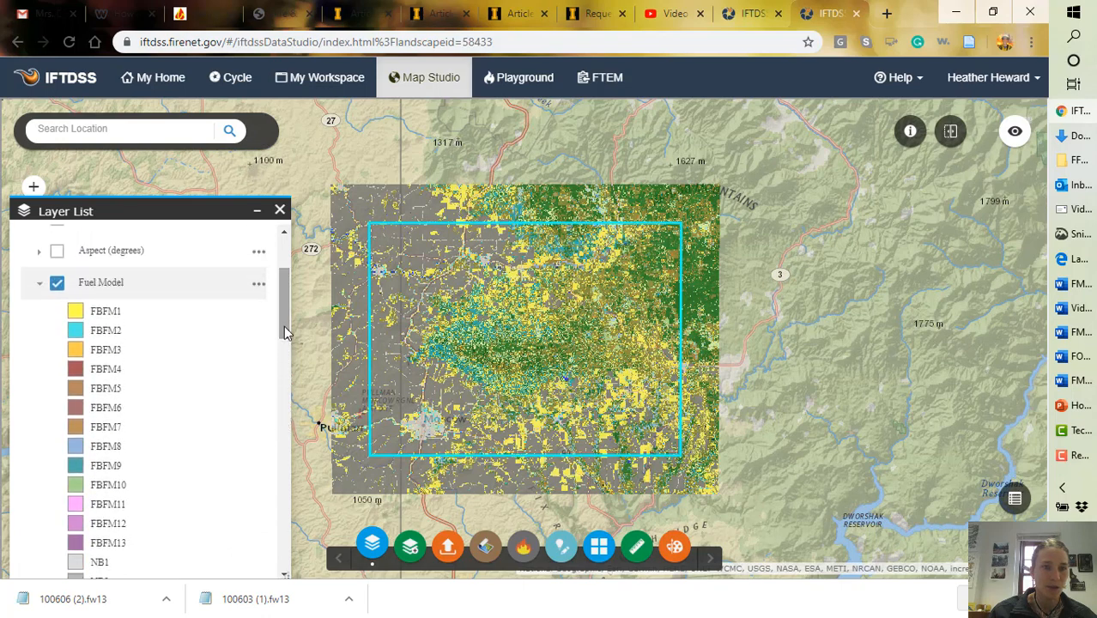
{"action": "left_click", "coordinate": [38, 283]}
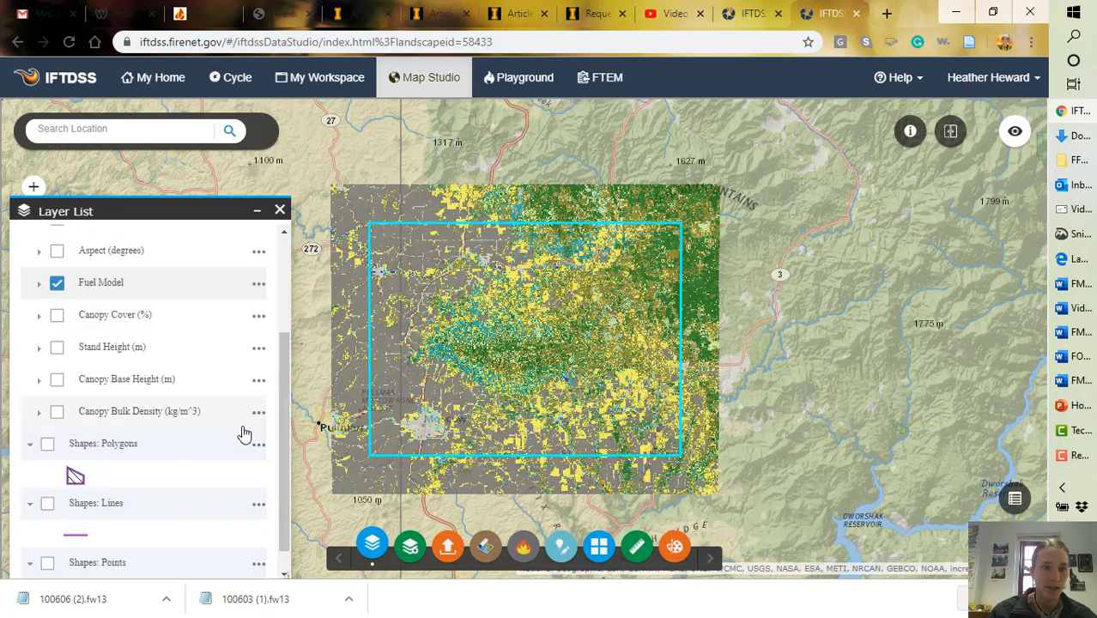
{"action": "left_click_drag", "start_coordinate": [288, 478], "coordinate": [288, 374]}
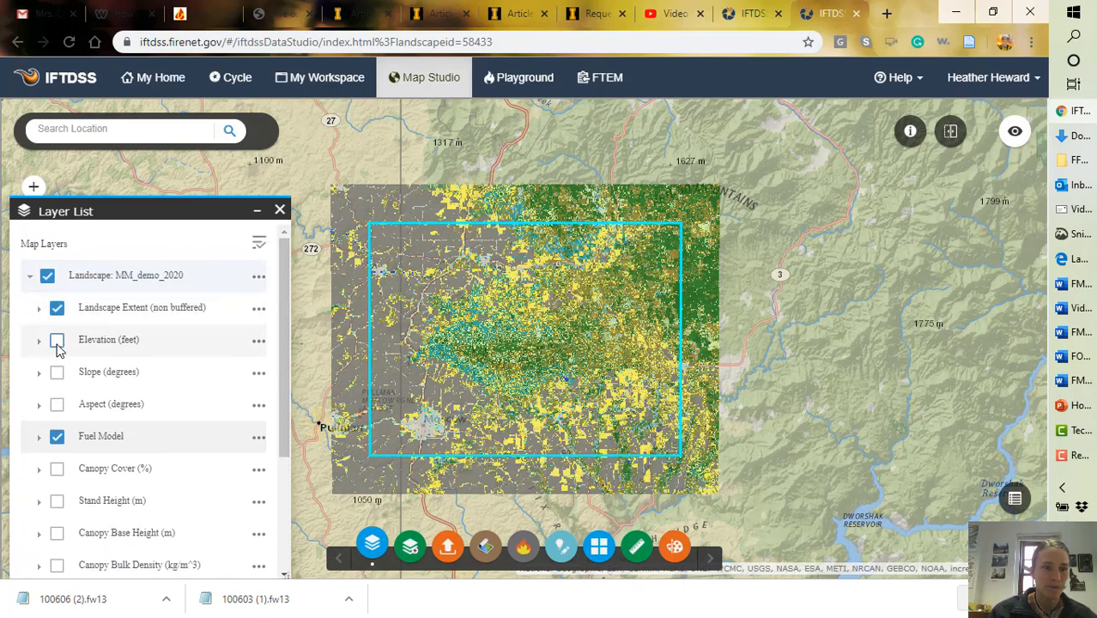
{"action": "left_click", "coordinate": [56, 342]}
{"action": "left_click", "coordinate": [57, 372]}
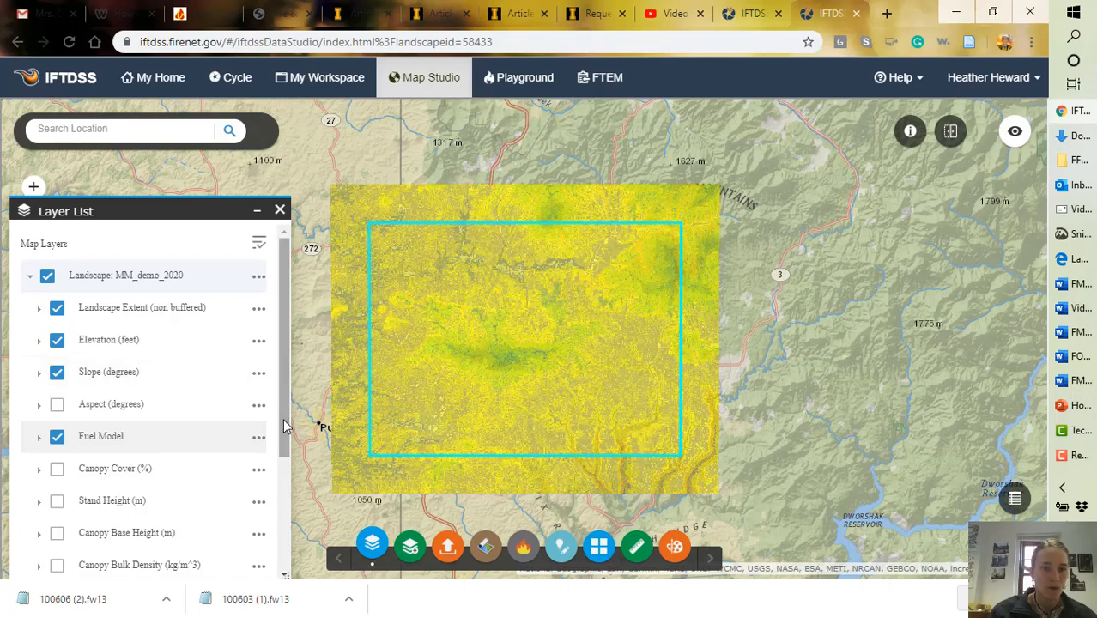
{"action": "left_click_drag", "start_coordinate": [286, 427], "coordinate": [287, 461]}
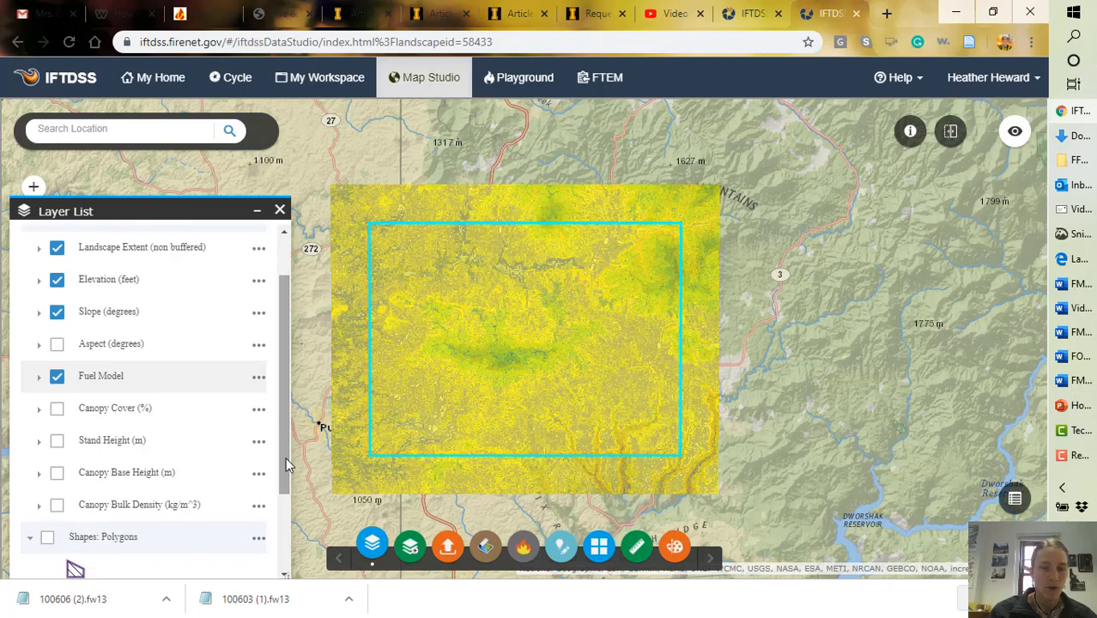
Add the uief_boundary shapefile from the Moscow Mountain folder of My Layers to the map and close the layer picker.
{"action": "left_click", "coordinate": [411, 549]}
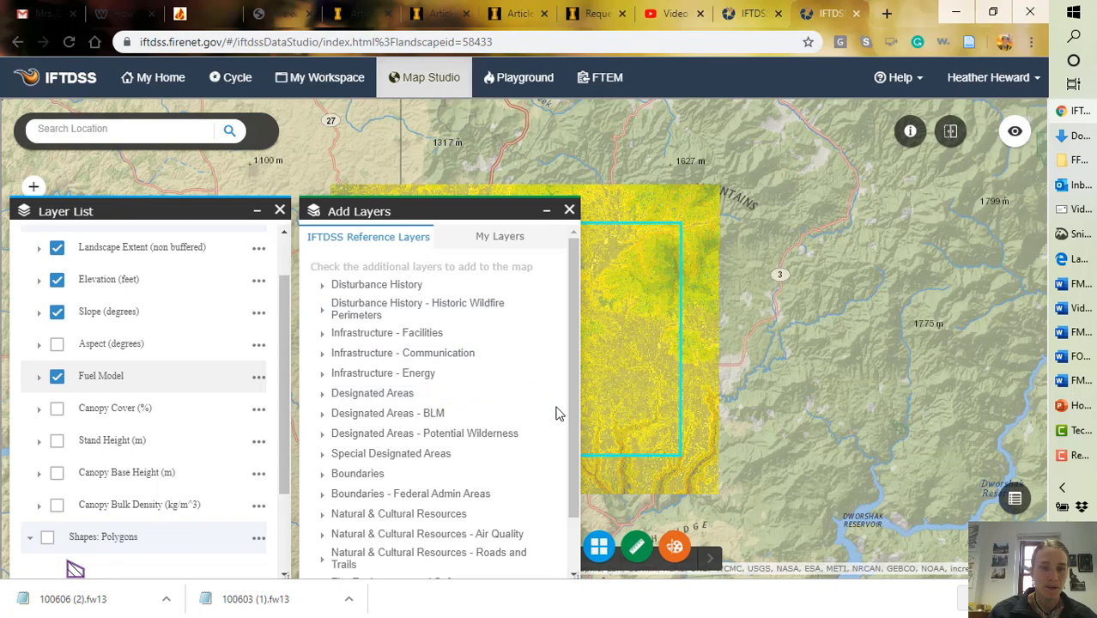
{"action": "left_click", "coordinate": [498, 247]}
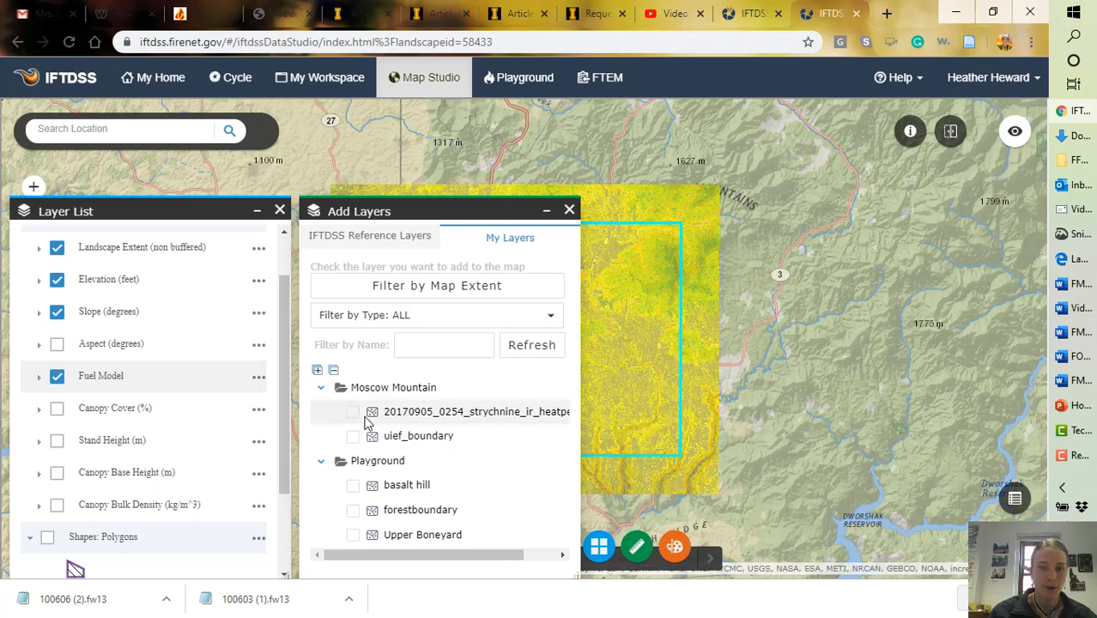
{"action": "left_click", "coordinate": [411, 438]}
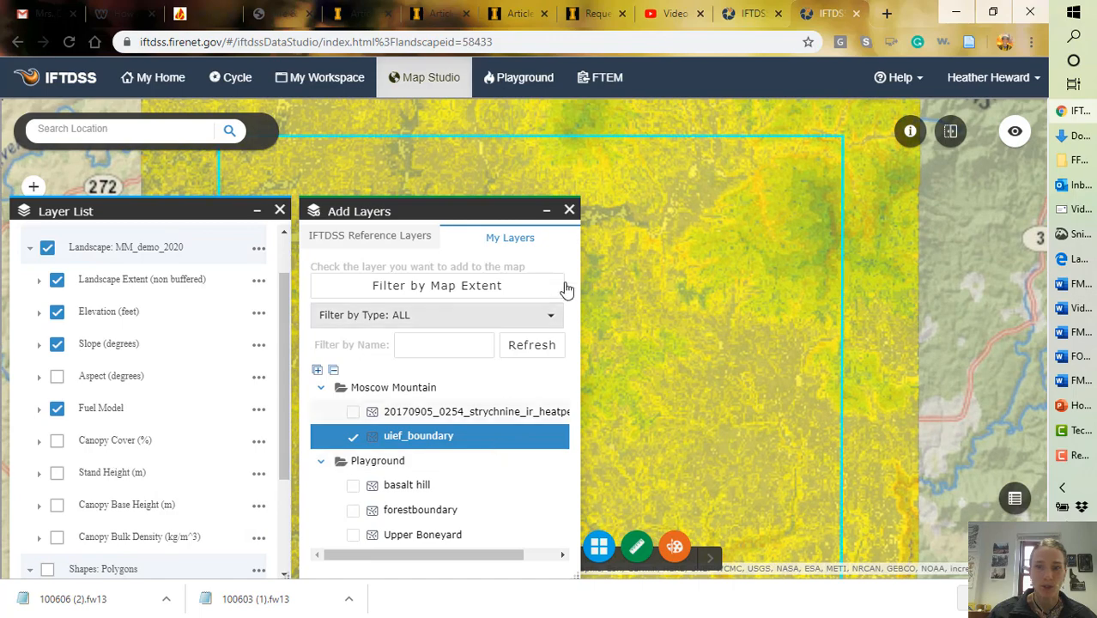
{"action": "left_click", "coordinate": [570, 210]}
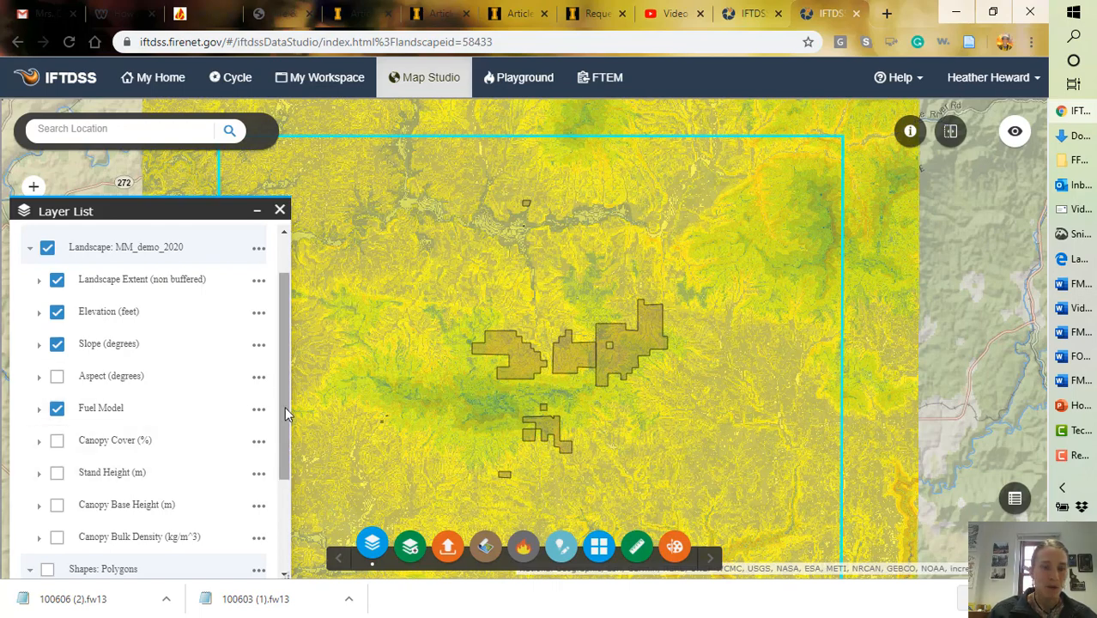
Request a Landscape Report for MM_demo_2020 from the workspace without choosing an area of interest.
{"action": "left_click", "coordinate": [337, 77]}
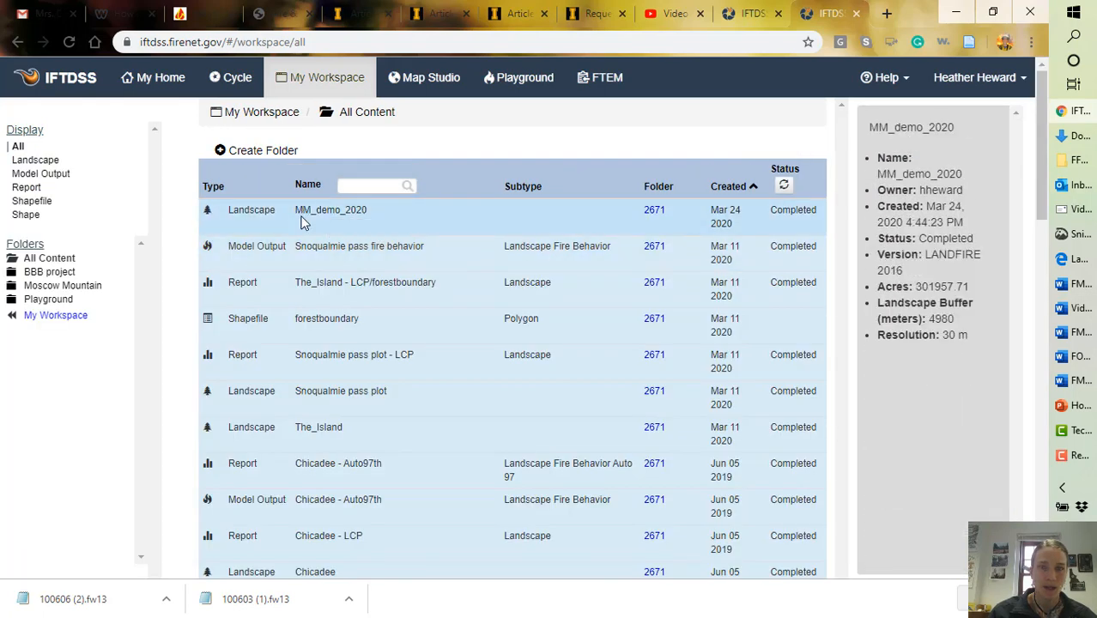
{"action": "left_click", "coordinate": [305, 210]}
{"action": "left_click", "coordinate": [582, 249]}
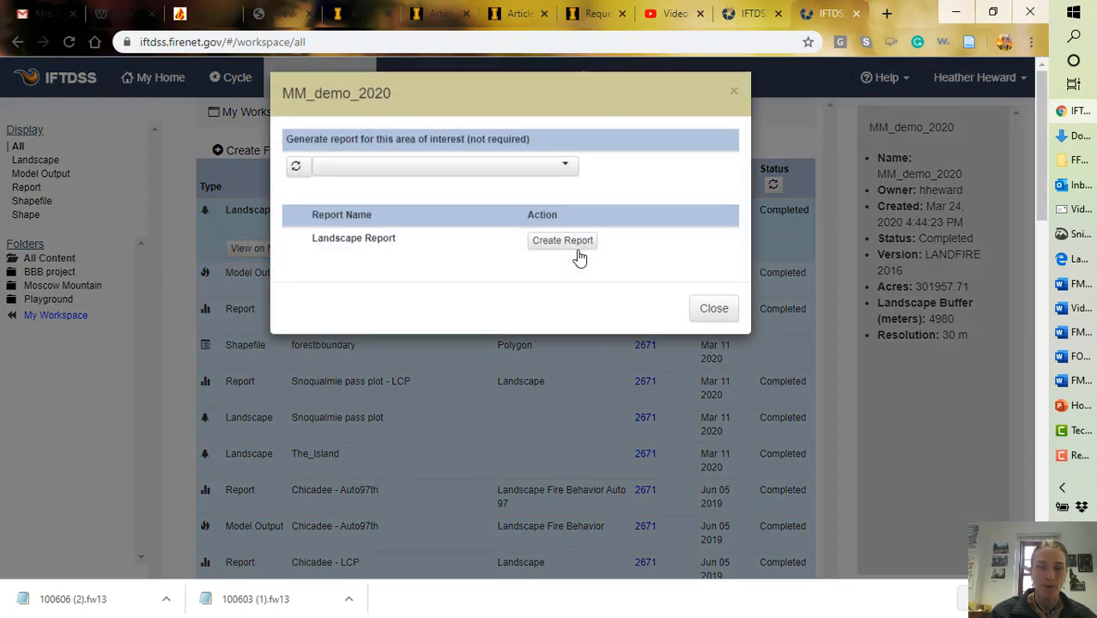
{"action": "left_click", "coordinate": [565, 182]}
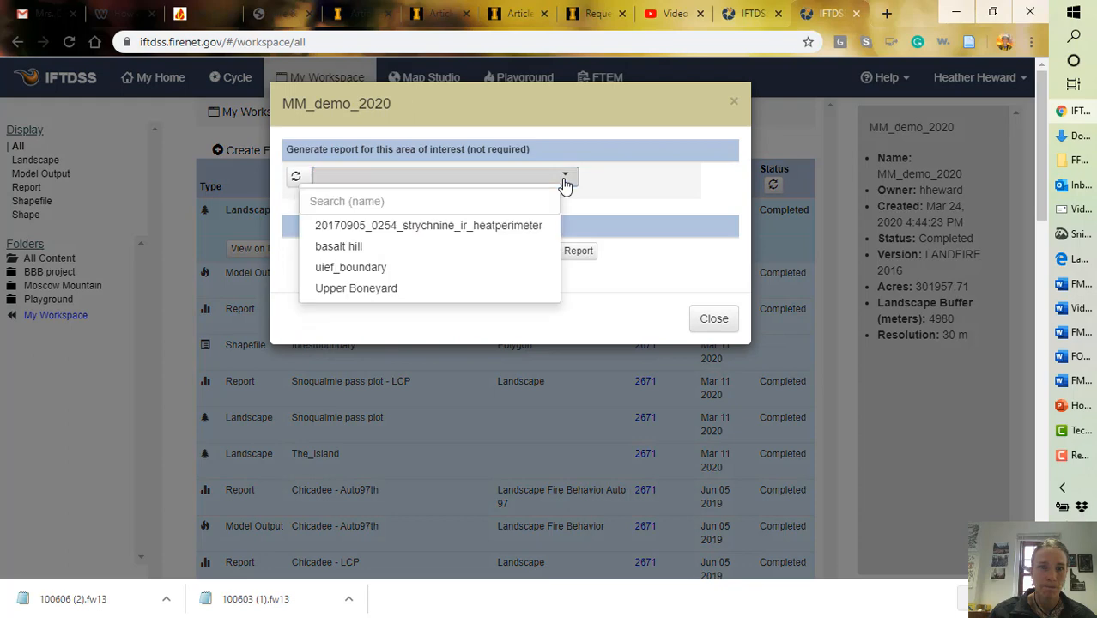
{"action": "left_click", "coordinate": [637, 193]}
{"action": "left_click", "coordinate": [567, 178]}
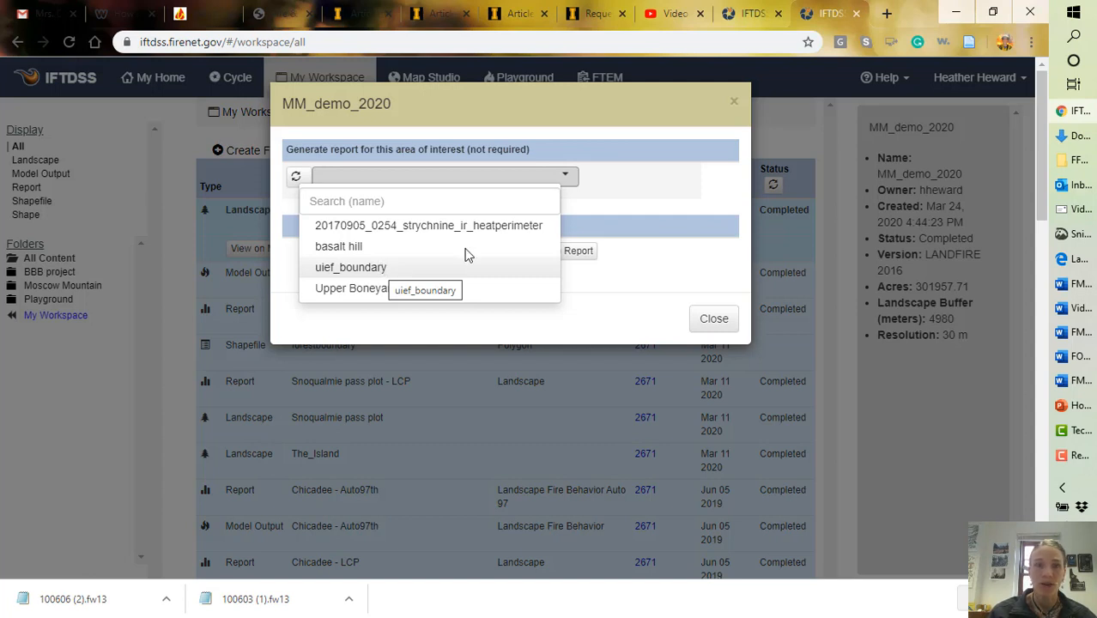
{"action": "left_click", "coordinate": [649, 201]}
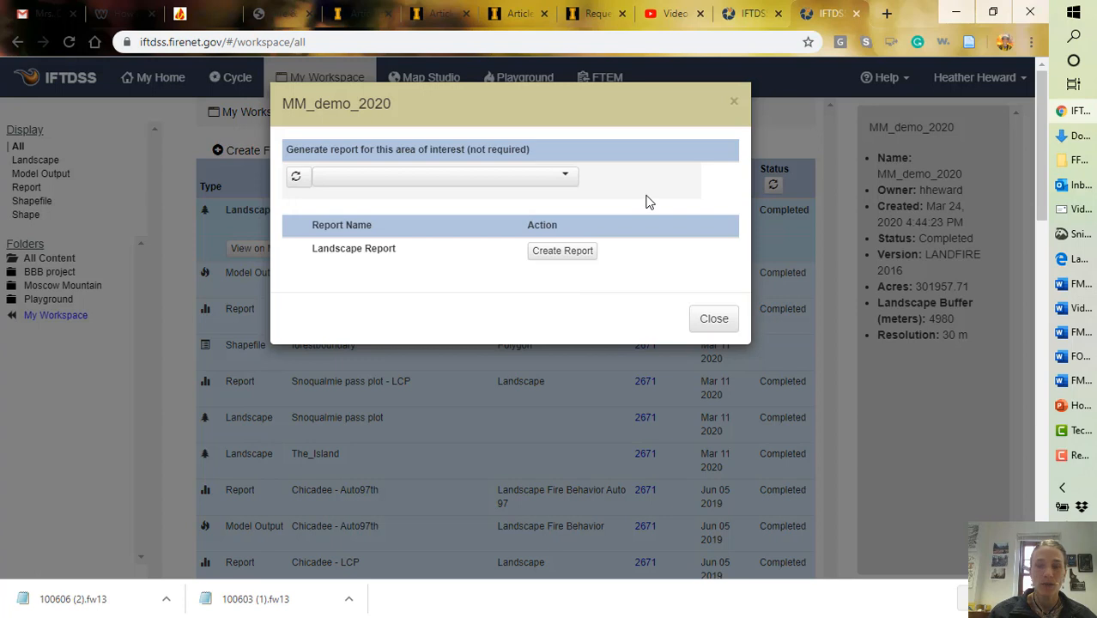
{"action": "left_click", "coordinate": [566, 254]}
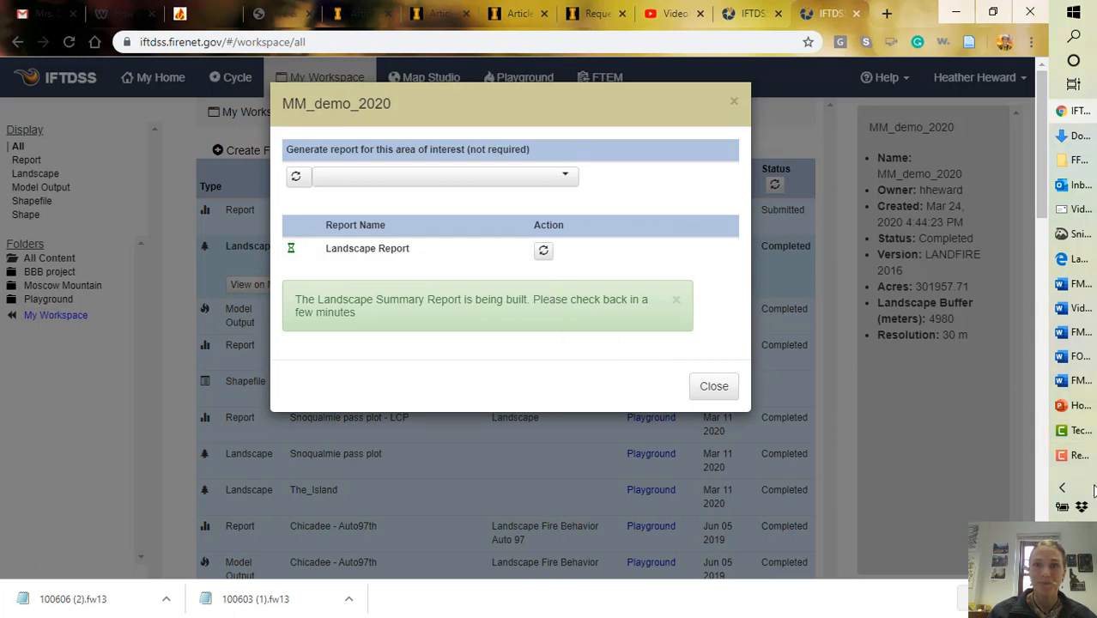
{"action": "left_click", "coordinate": [1075, 455]}
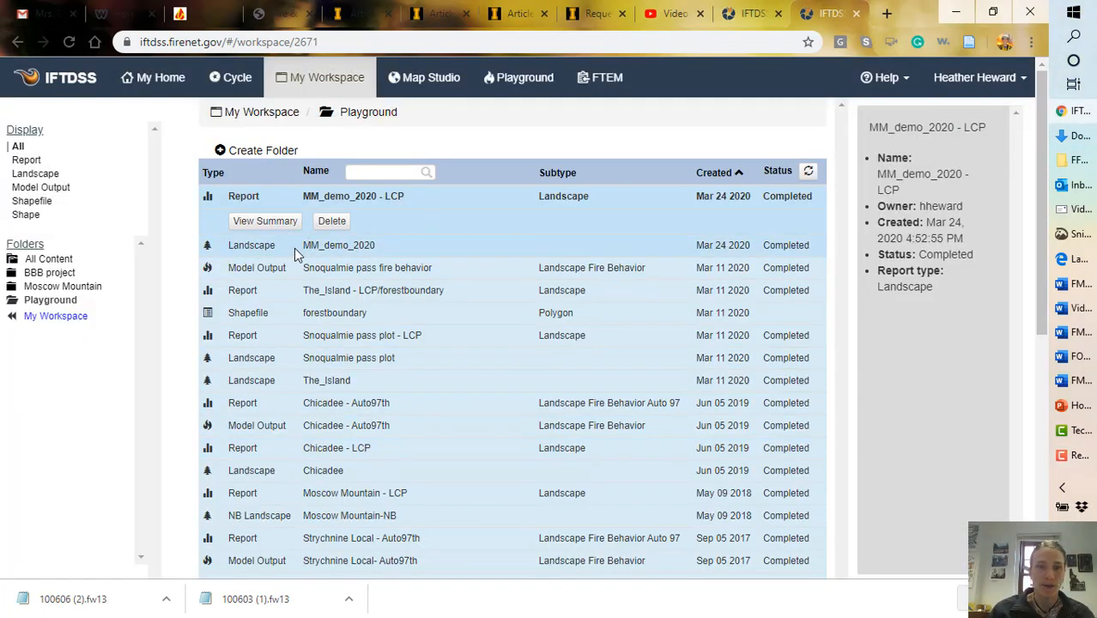
Open the summary of the MM_demo_2020 - LCP report and view its fuel model map and bar chart.
{"action": "left_click", "coordinate": [254, 246]}
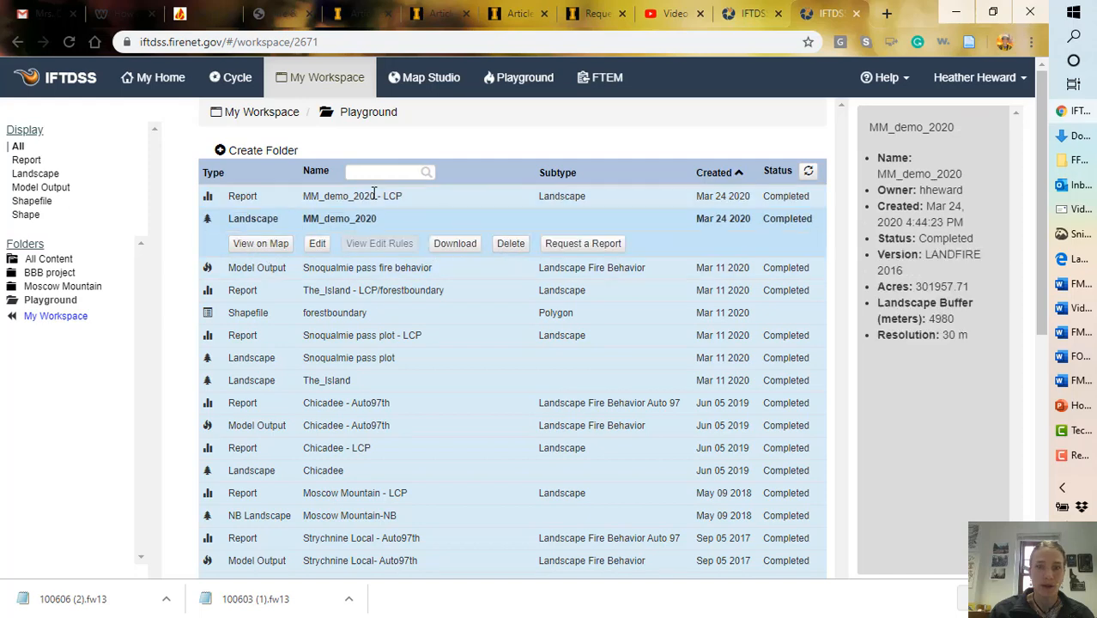
{"action": "left_click", "coordinate": [330, 196]}
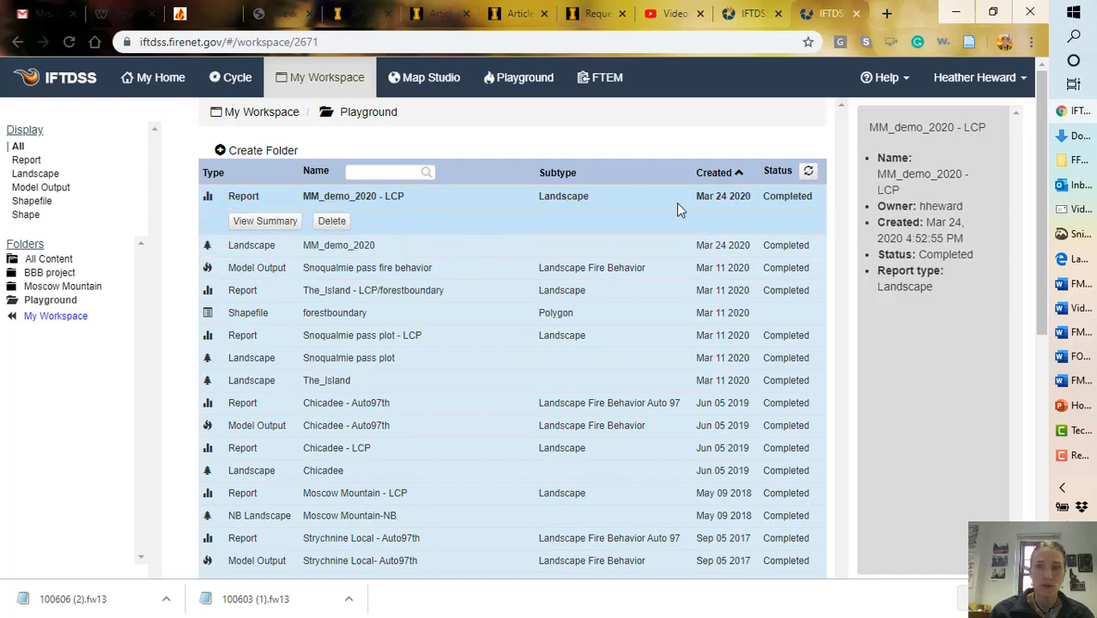
{"action": "left_click", "coordinate": [257, 221]}
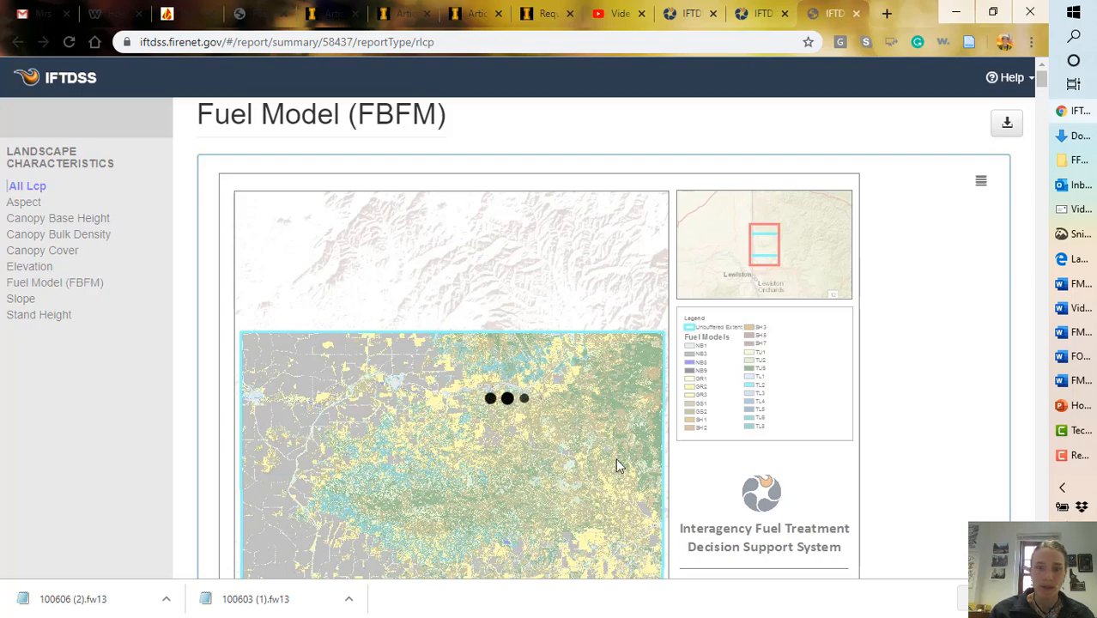
{"action": "scroll", "coordinate": [579, 441], "scroll_direction": "down", "scroll_amount": 5}
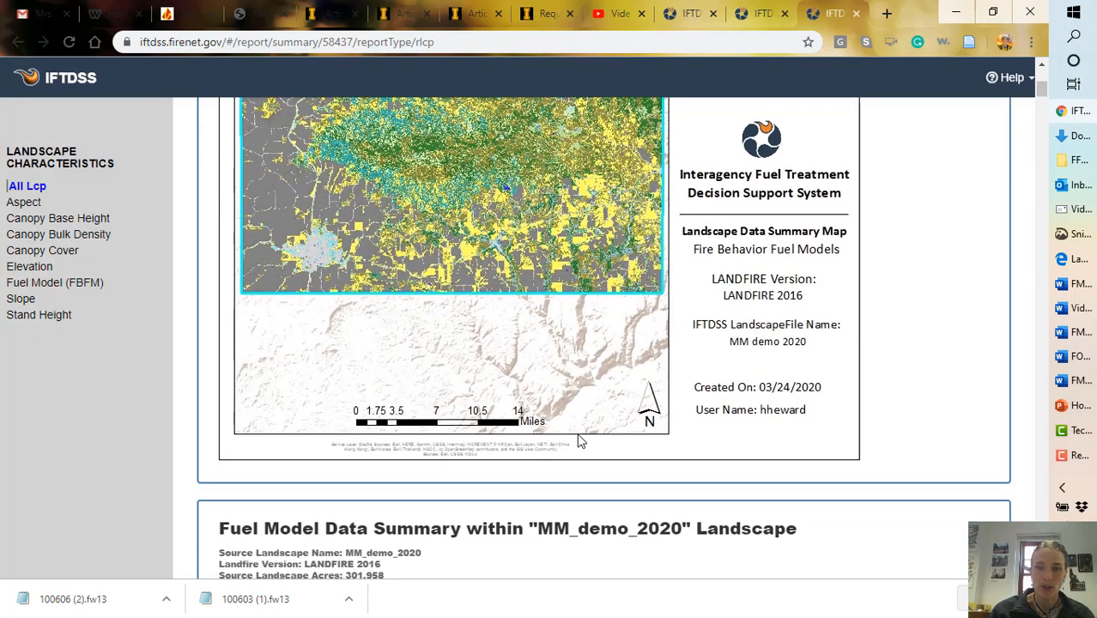
{"action": "scroll", "coordinate": [579, 441], "scroll_direction": "down", "scroll_amount": 2}
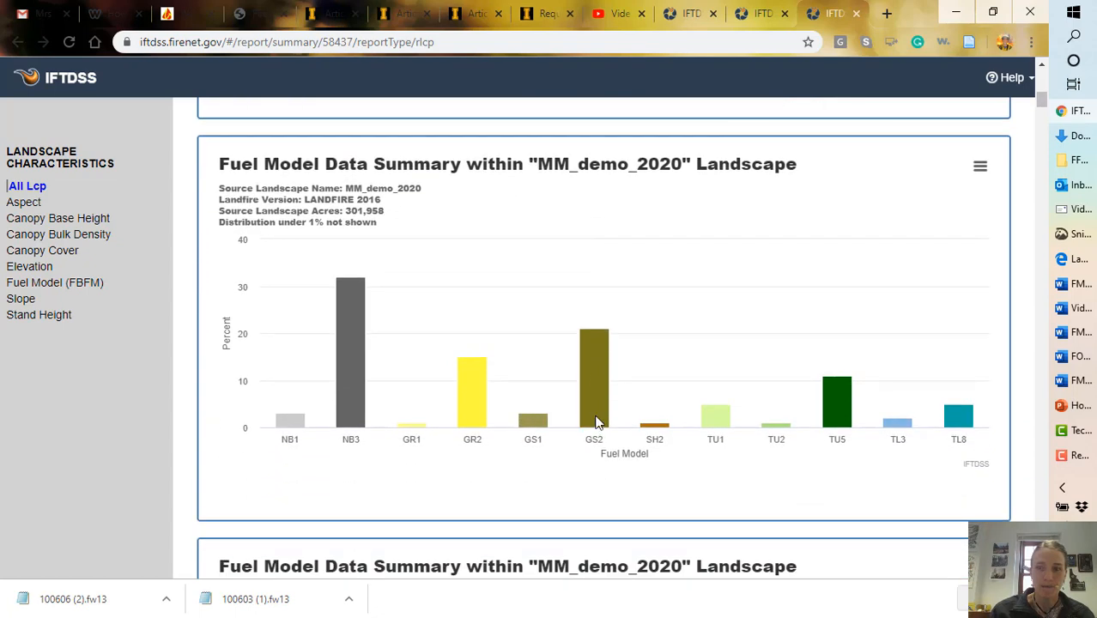
{"action": "mouse_move", "coordinate": [595, 353]}
Shrink the report's browser window to about half the screen width, keeping the Fuel Model bar chart in view.
{"action": "left_click", "coordinate": [994, 12]}
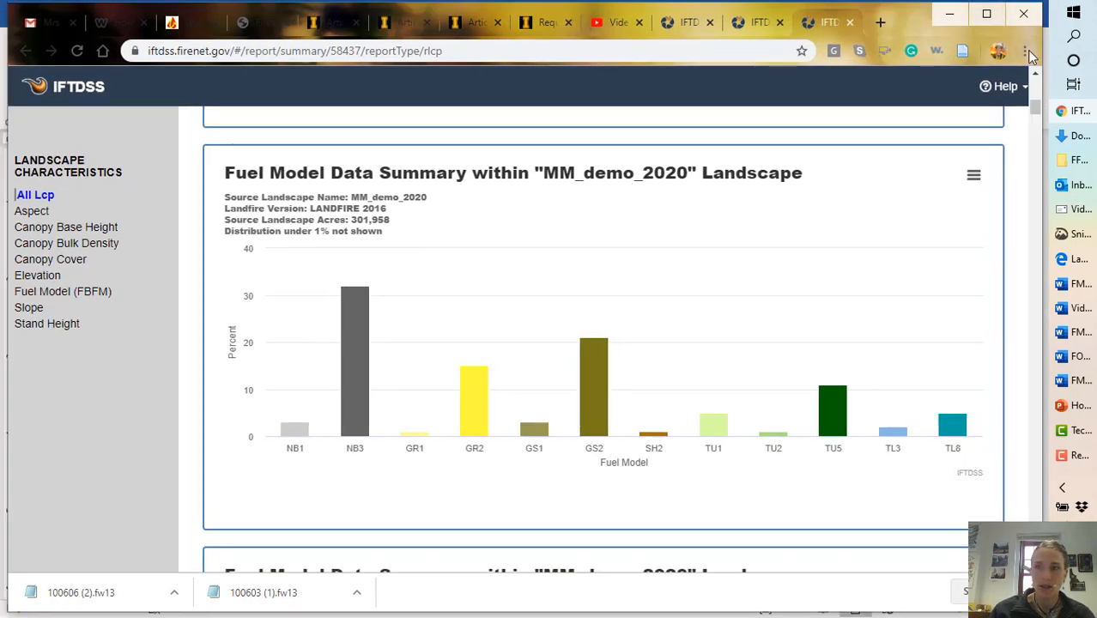
{"action": "left_click_drag", "start_coordinate": [1046, 48], "coordinate": [900, 49]}
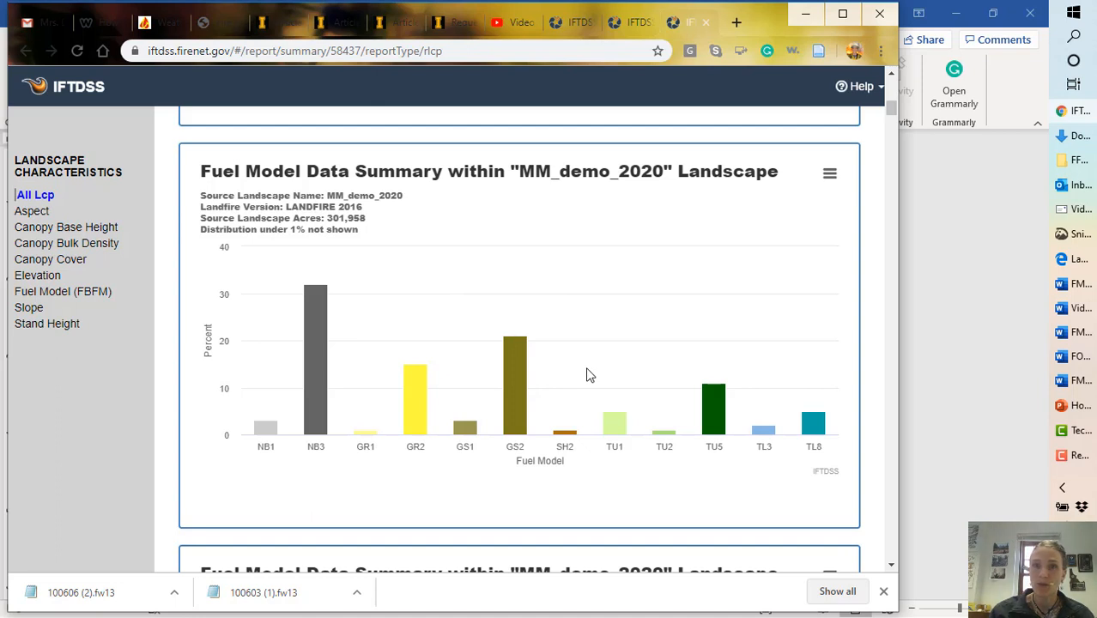
{"action": "scroll", "coordinate": [589, 375], "scroll_direction": "down", "scroll_amount": 1}
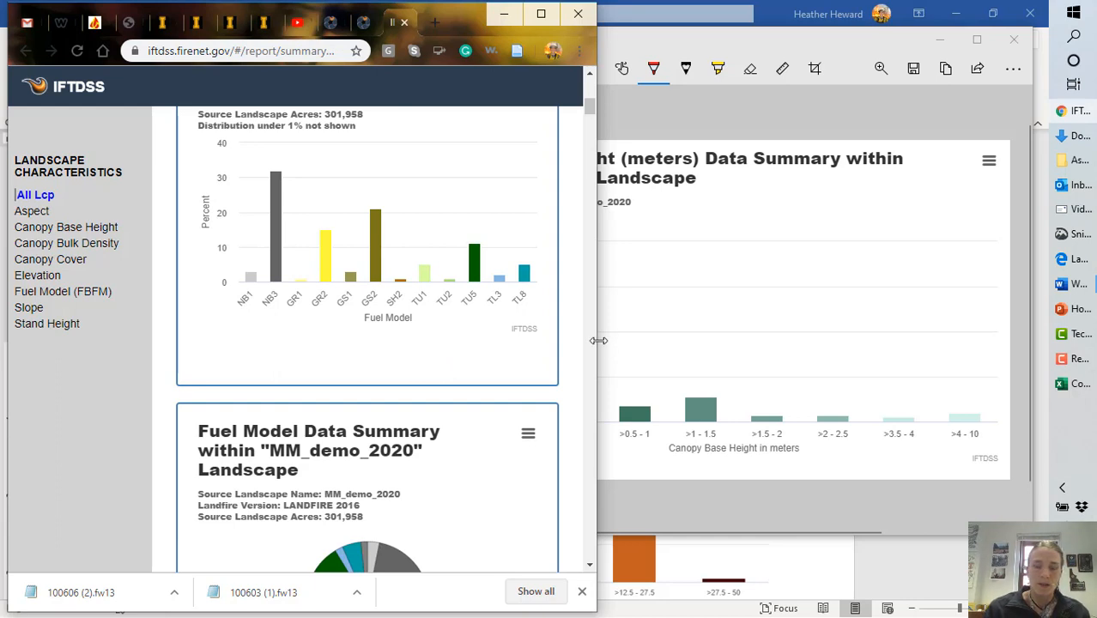
{"action": "left_click_drag", "start_coordinate": [599, 341], "coordinate": [540, 330]}
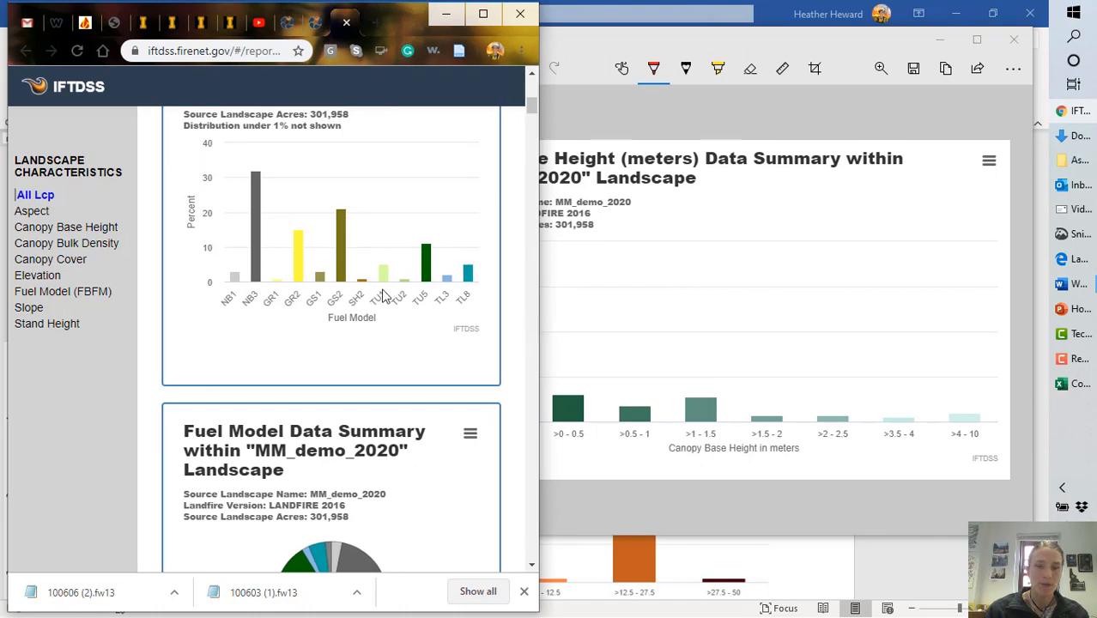
{"action": "scroll", "coordinate": [384, 296], "scroll_direction": "up", "scroll_amount": 5}
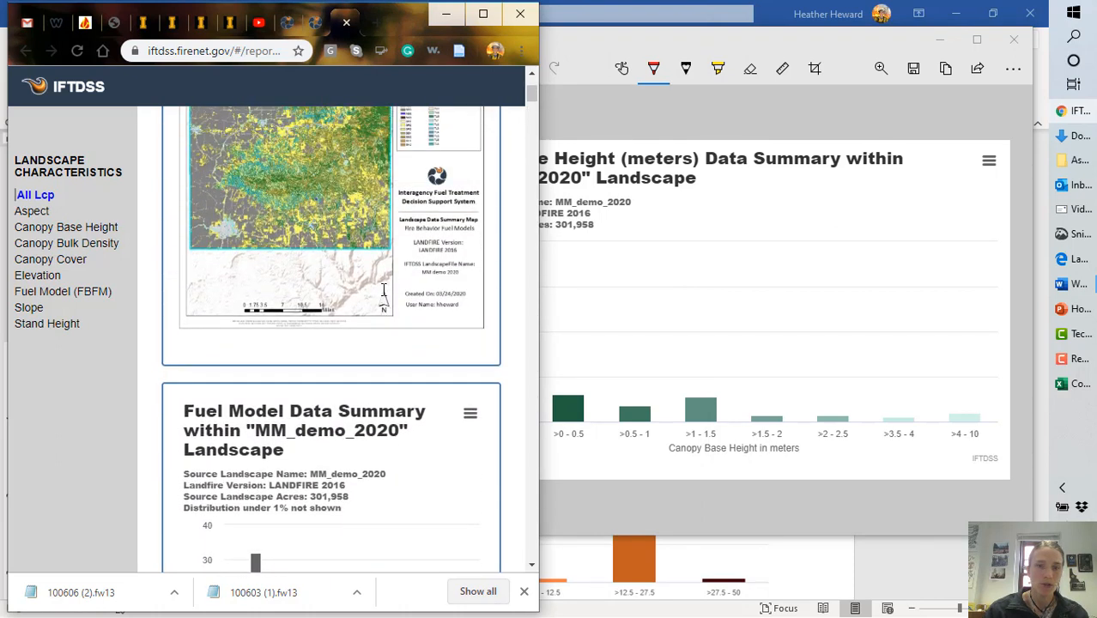
{"action": "scroll", "coordinate": [384, 292], "scroll_direction": "down", "scroll_amount": 4}
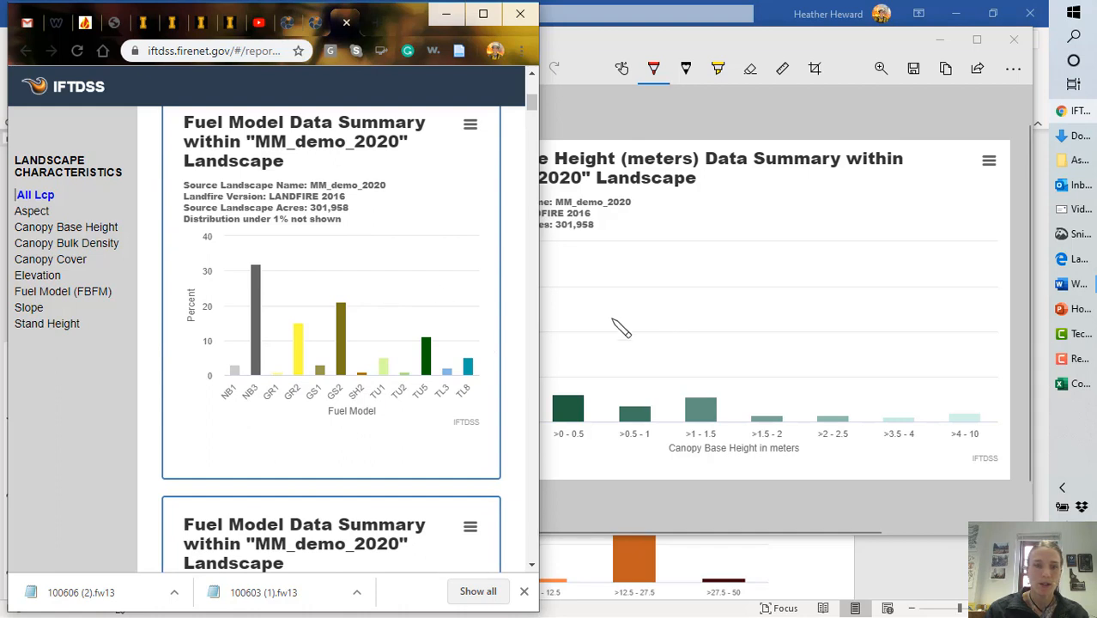
Switch to LandscapeReport_example.docx in Word and set the Fuel Model chart's text wrapping to Tight.
{"action": "mouse_move", "coordinate": [336, 303]}
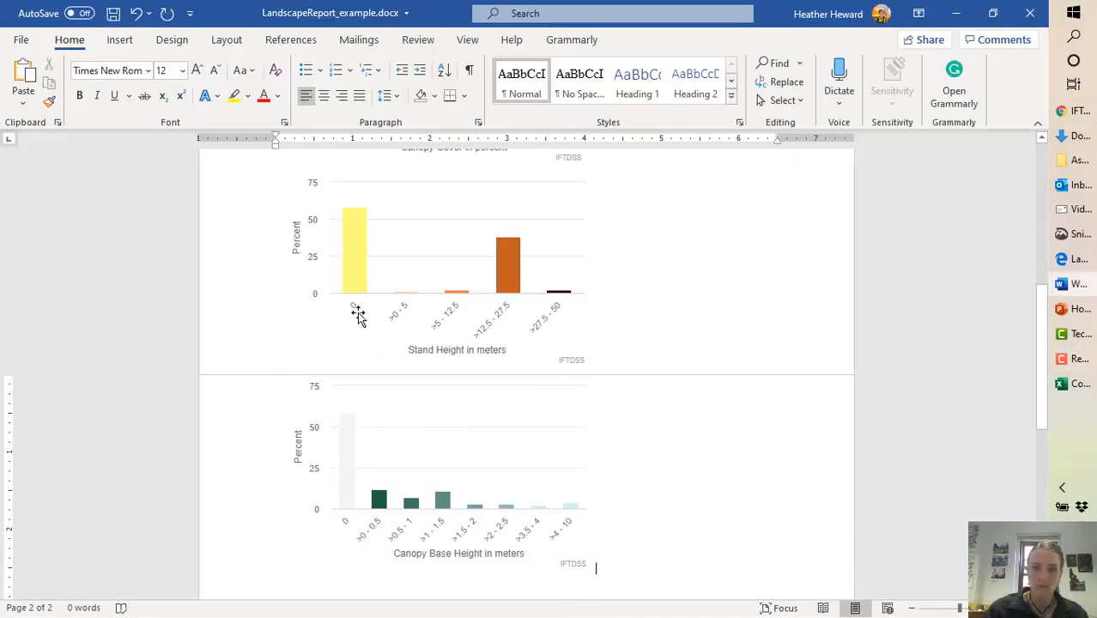
{"action": "scroll", "coordinate": [541, 331], "scroll_direction": "up", "scroll_amount": 5}
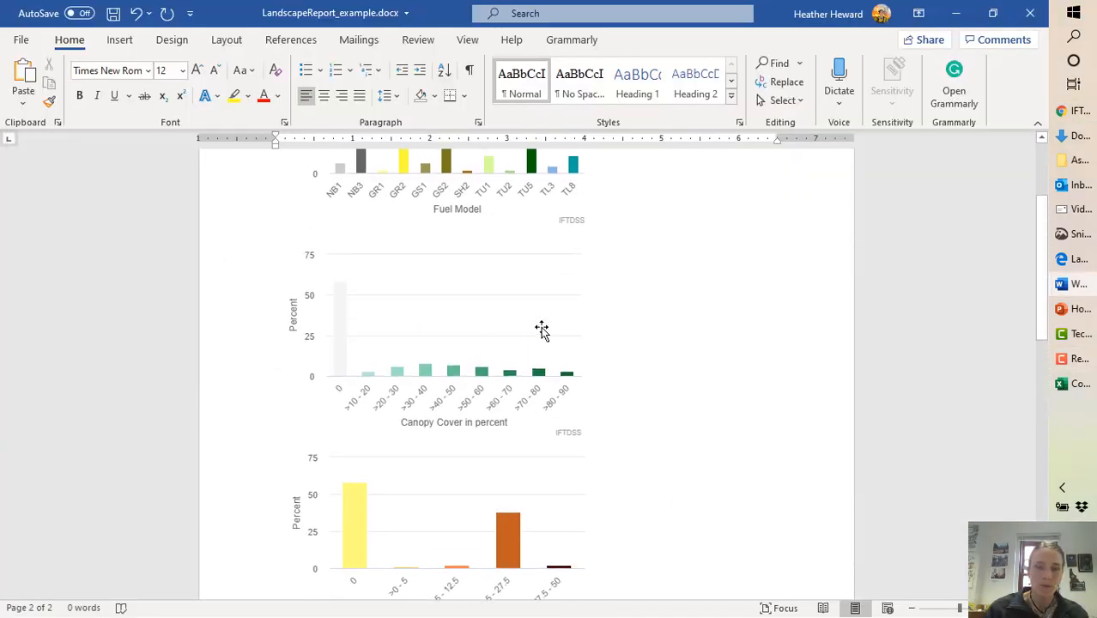
{"action": "scroll", "coordinate": [542, 331], "scroll_direction": "up", "scroll_amount": 3}
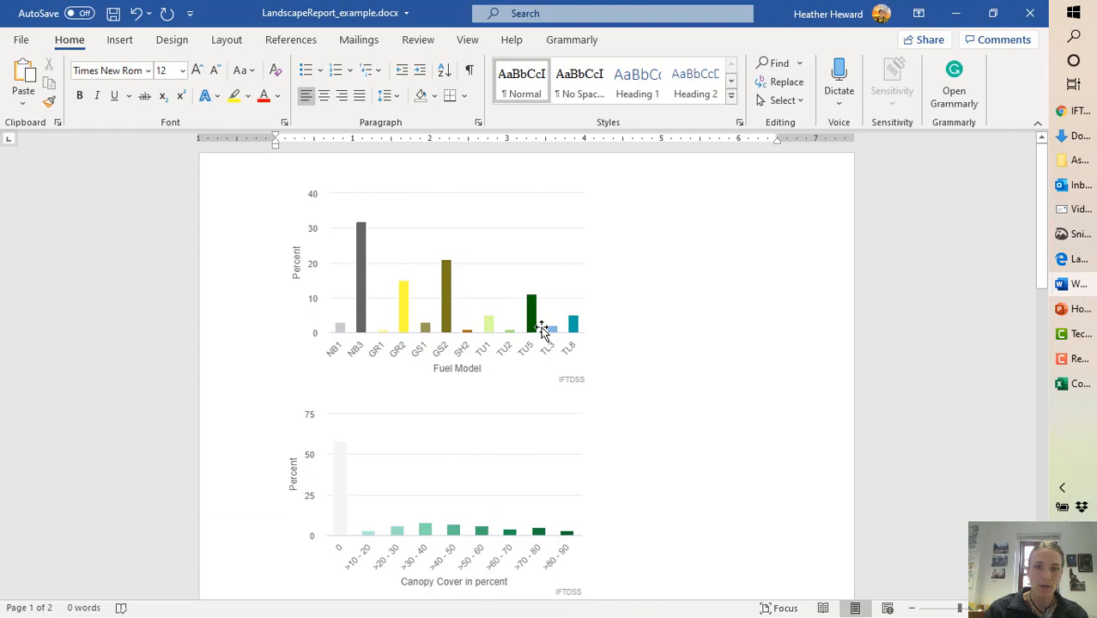
{"action": "left_click", "coordinate": [442, 309]}
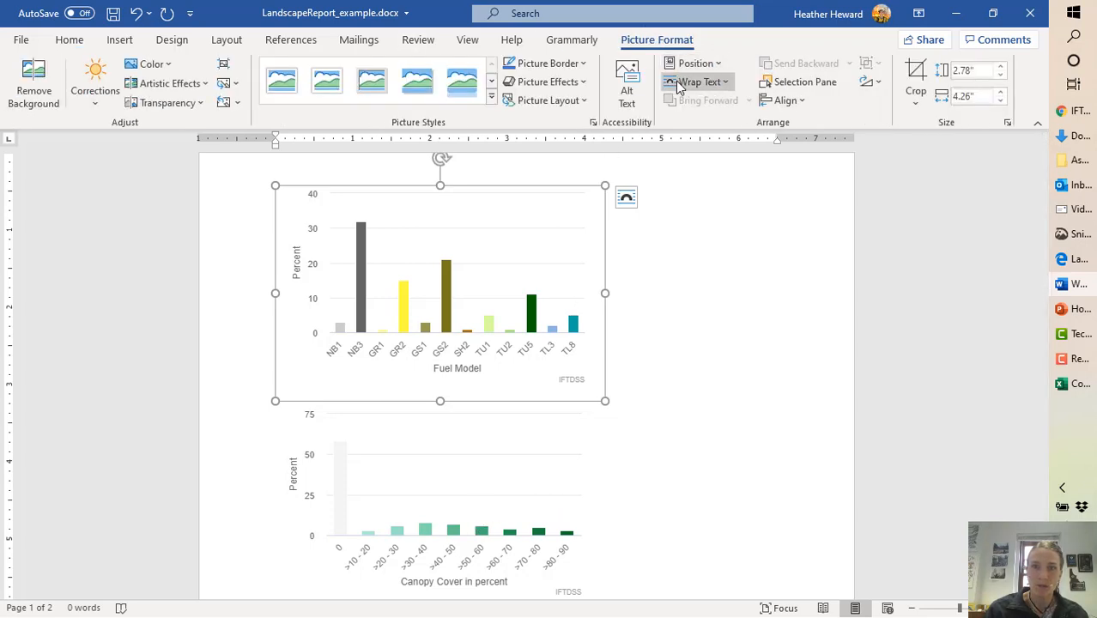
{"action": "left_click", "coordinate": [676, 81]}
{"action": "left_click", "coordinate": [700, 151]}
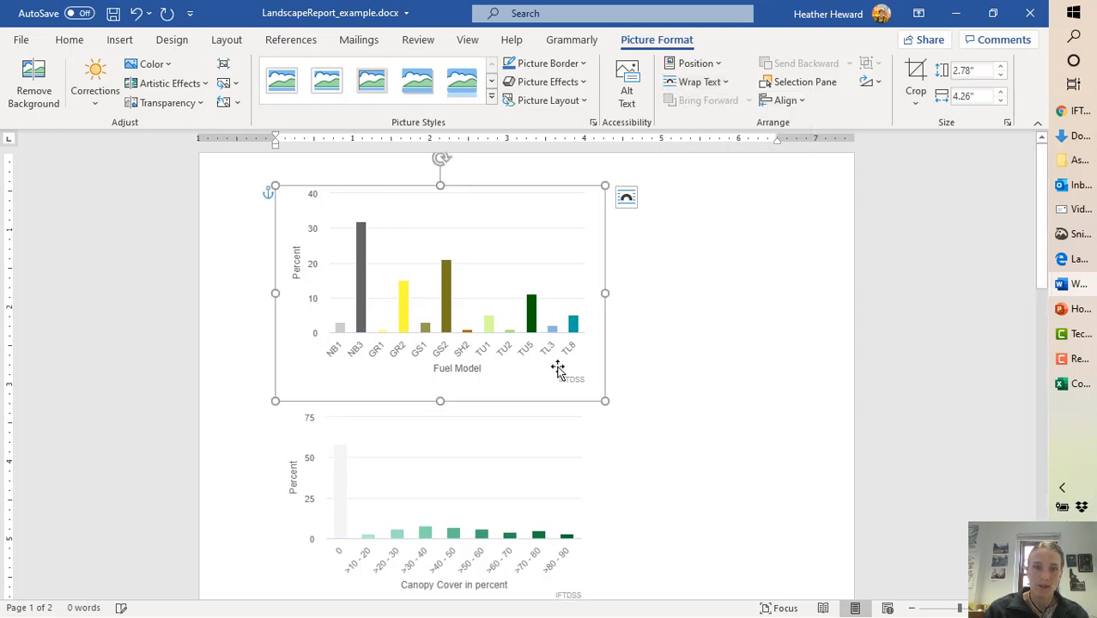
Apply text wrapping to the Canopy Cover chart and arrange it beside the Fuel Model chart, which sits closer to the left page edge.
{"action": "left_click", "coordinate": [495, 543]}
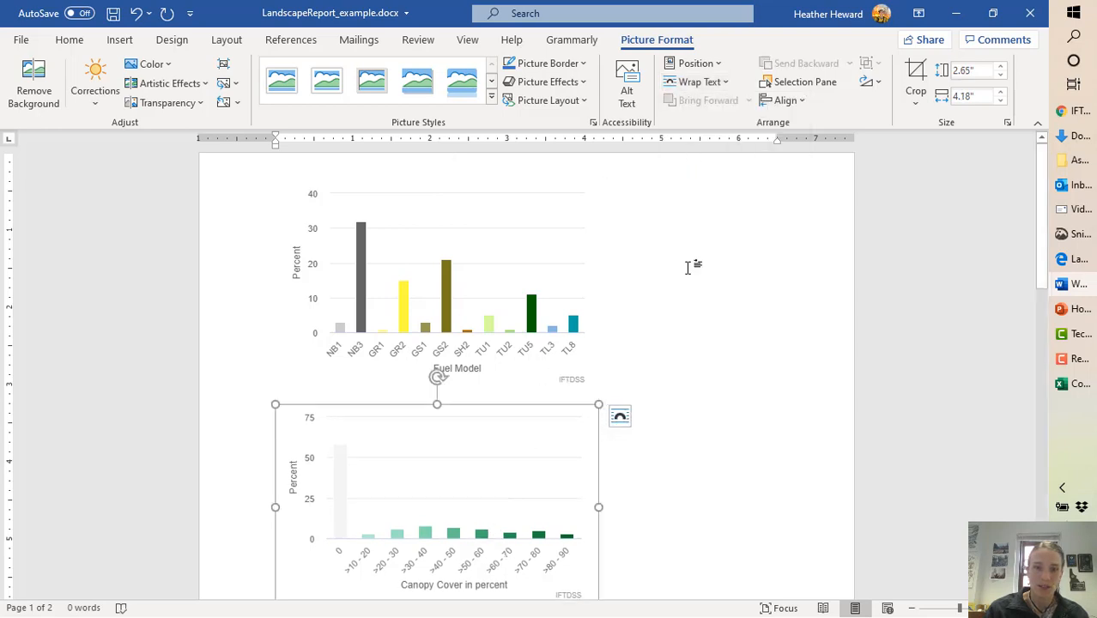
{"action": "left_click", "coordinate": [676, 82]}
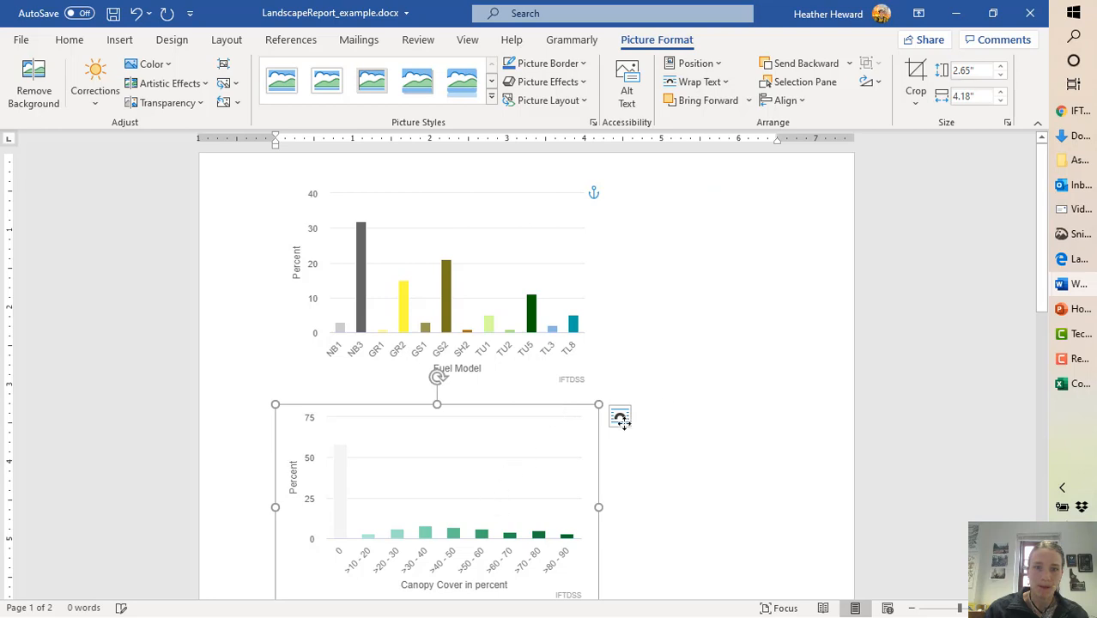
{"action": "left_click_drag", "start_coordinate": [490, 485], "coordinate": [706, 252]}
{"action": "left_click_drag", "start_coordinate": [369, 290], "coordinate": [328, 309]}
Set the text wrapping of the Stand Height chart to Tight.
{"action": "scroll", "coordinate": [586, 540], "scroll_direction": "down", "scroll_amount": 4}
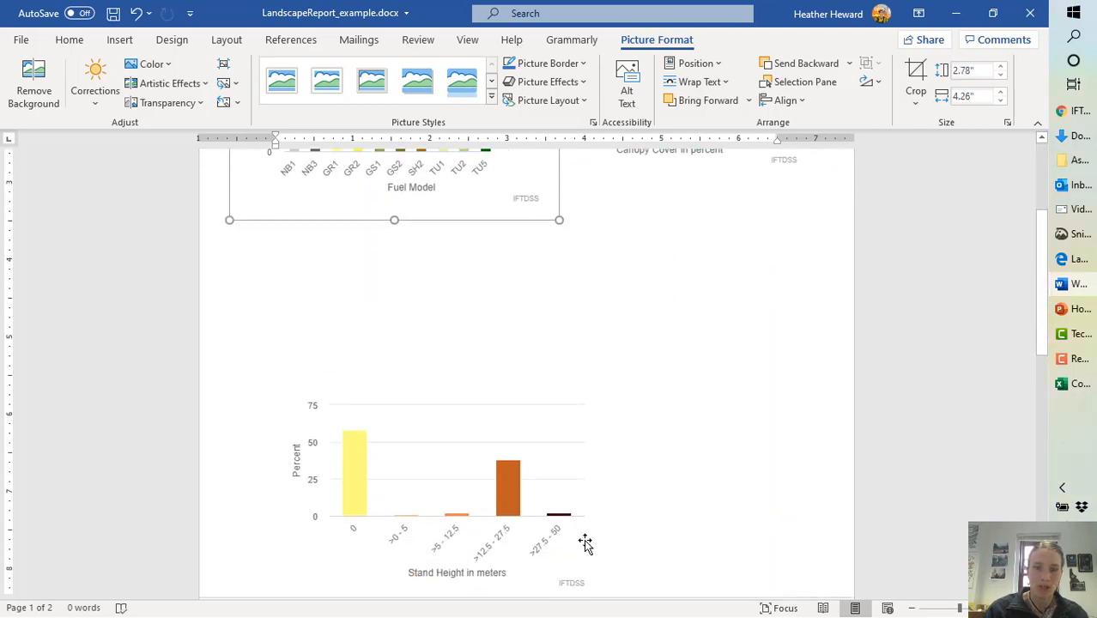
{"action": "left_click", "coordinate": [455, 486]}
{"action": "left_click", "coordinate": [696, 83]}
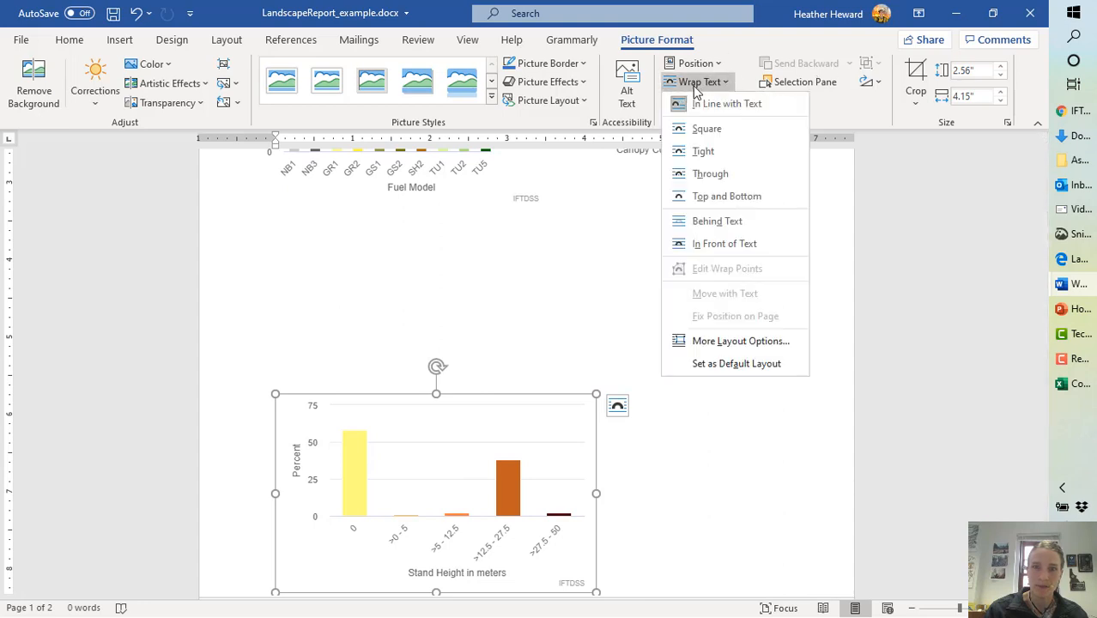
{"action": "left_click", "coordinate": [704, 151]}
Set the Canopy Base Height chart's wrapping to Tight and shift it left, beside the Canopy Cover chart on page one.
{"action": "scroll", "coordinate": [629, 384], "scroll_direction": "down", "scroll_amount": 3}
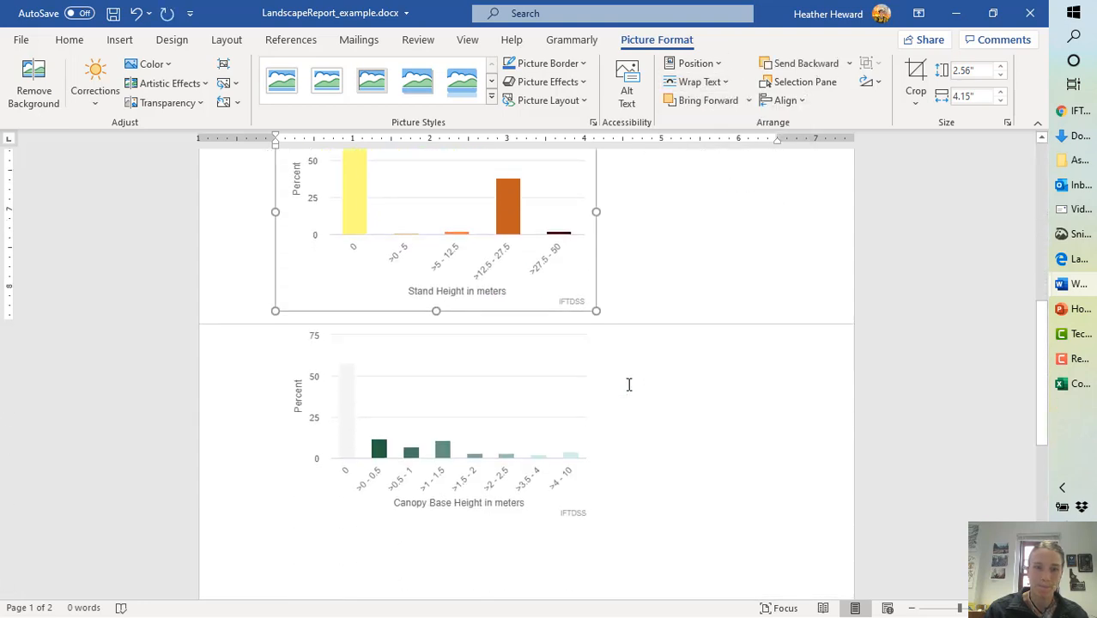
{"action": "left_click", "coordinate": [422, 482]}
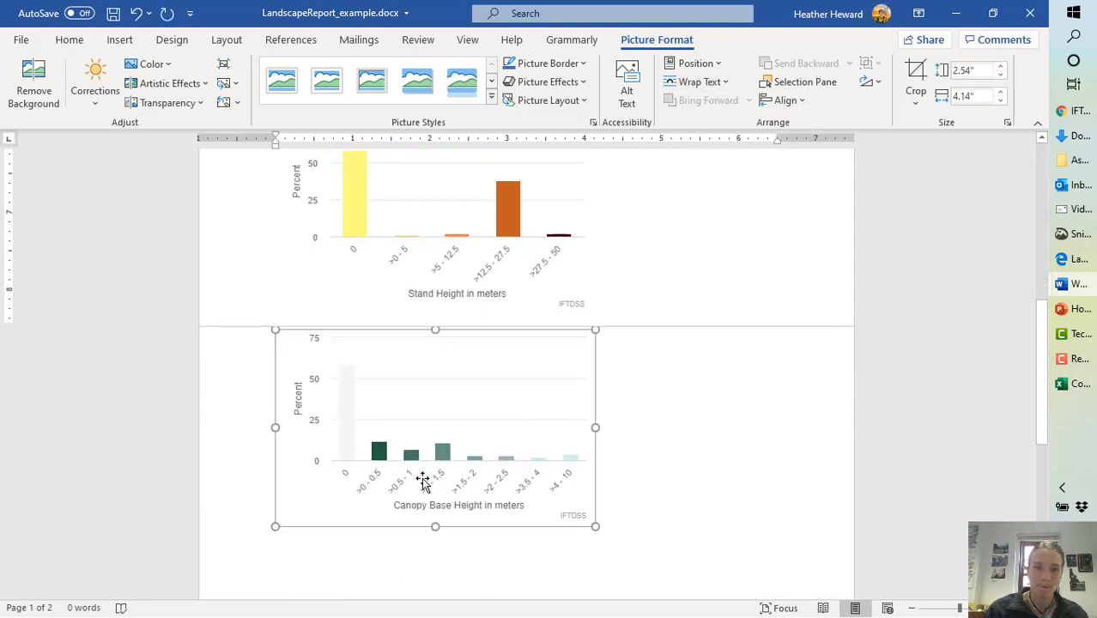
{"action": "left_click", "coordinate": [671, 84]}
{"action": "left_click", "coordinate": [696, 151]}
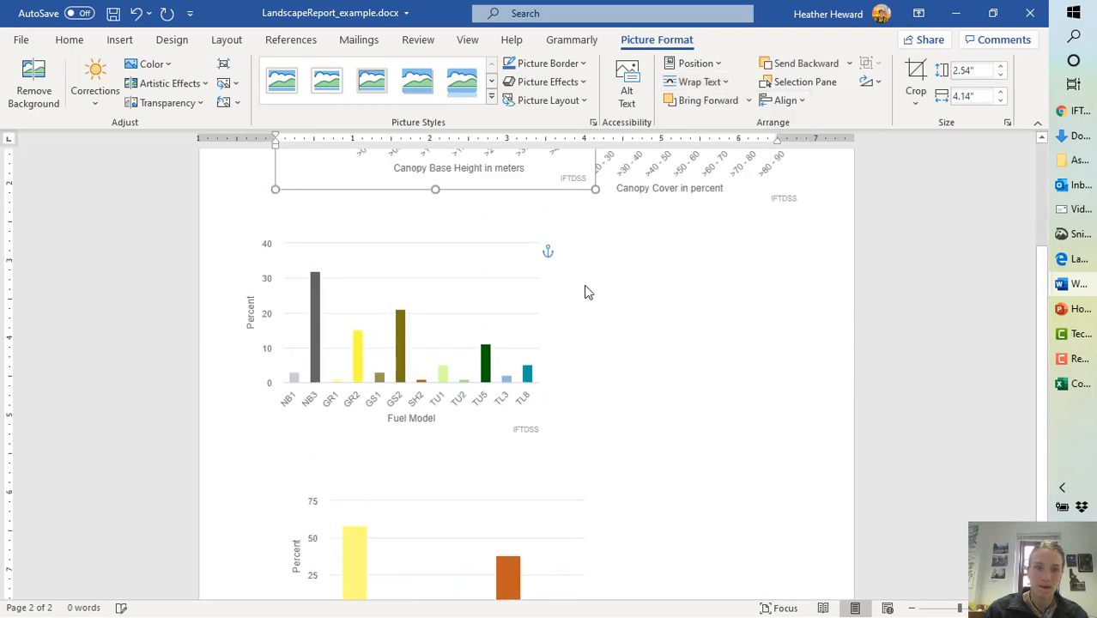
{"action": "scroll", "coordinate": [586, 292], "scroll_direction": "up", "scroll_amount": 3}
{"action": "left_click_drag", "start_coordinate": [446, 298], "coordinate": [408, 303]}
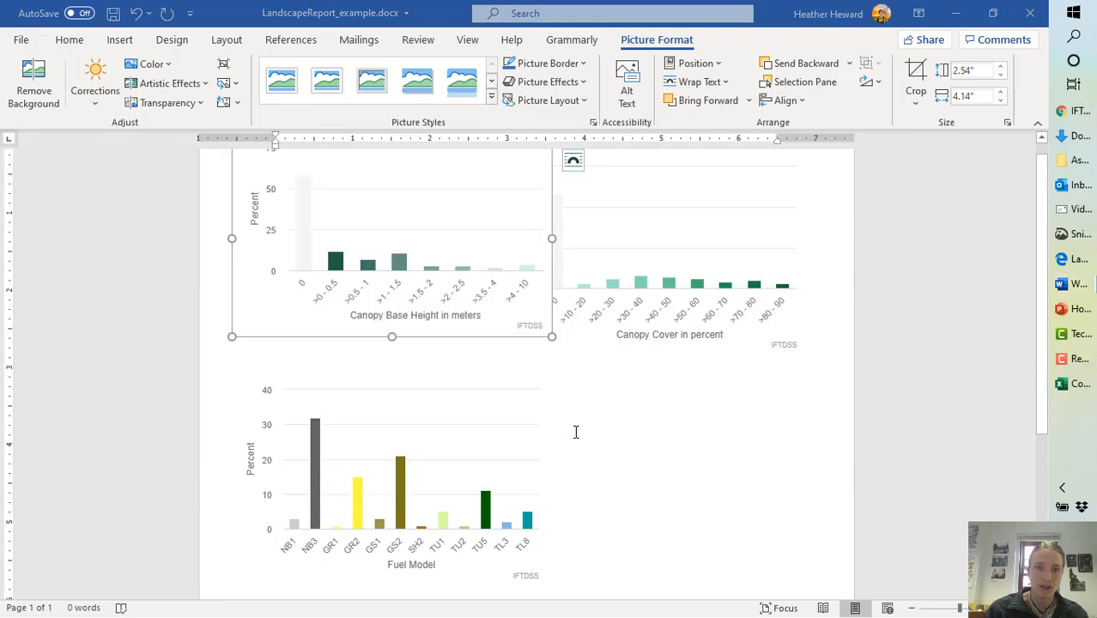
Switch to the IFTDSS report to view the Canopy Base Height data summary, and return to LandscapeReport_example.docx in Word.
{"action": "key", "text": "alt+Tab"}
{"action": "key", "text": "alt+Tab"}
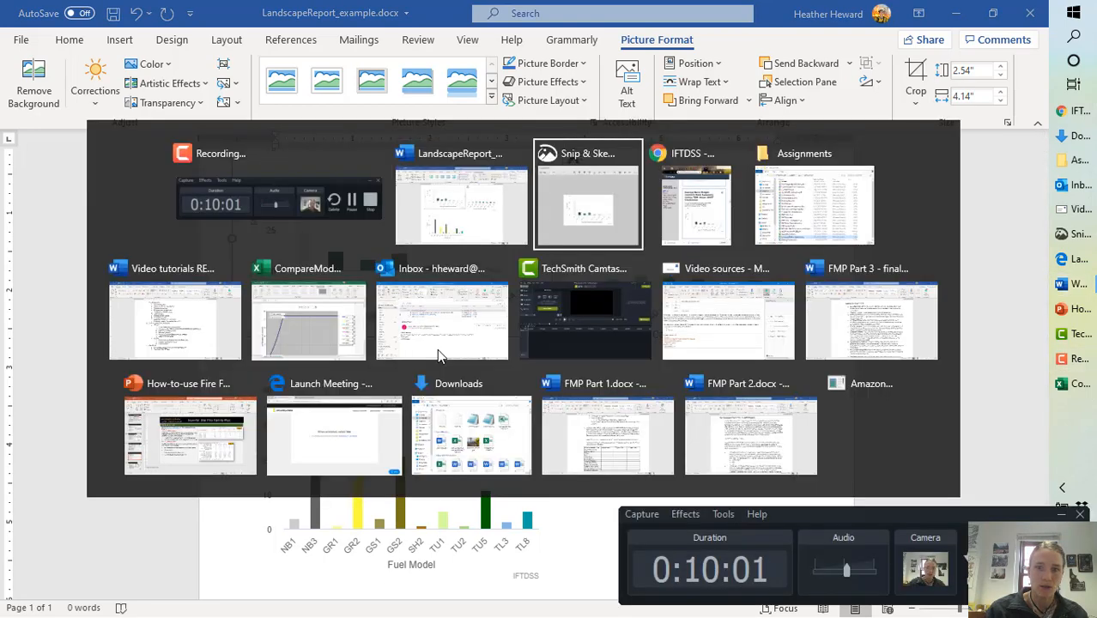
{"action": "key", "text": "alt+Tab"}
{"action": "scroll", "coordinate": [388, 255], "scroll_direction": "up", "scroll_amount": 1}
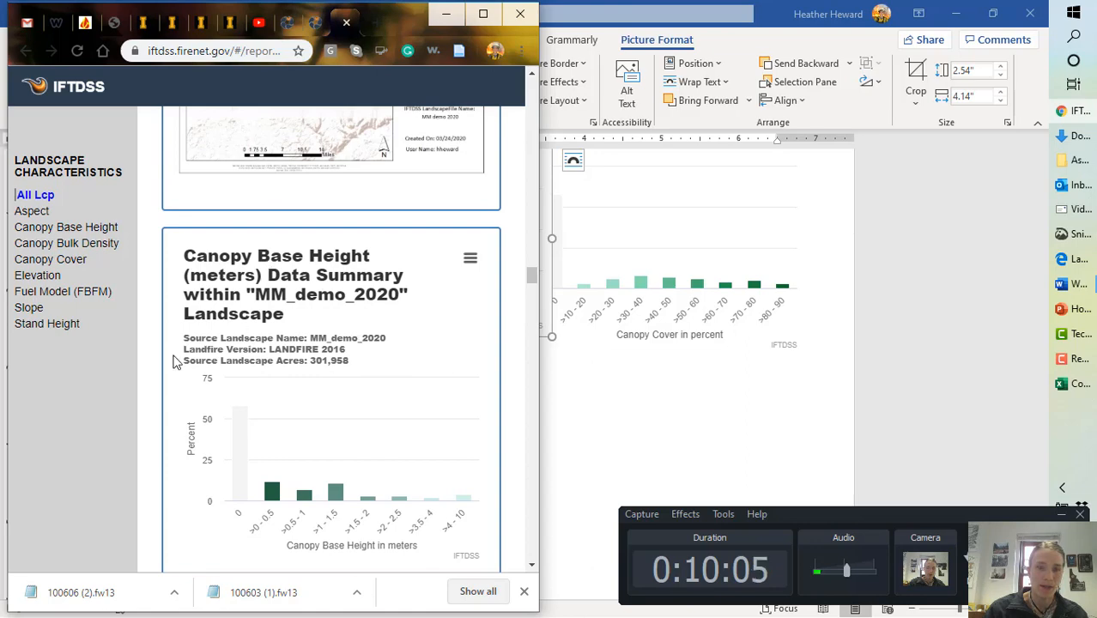
{"action": "left_click", "coordinate": [677, 371]}
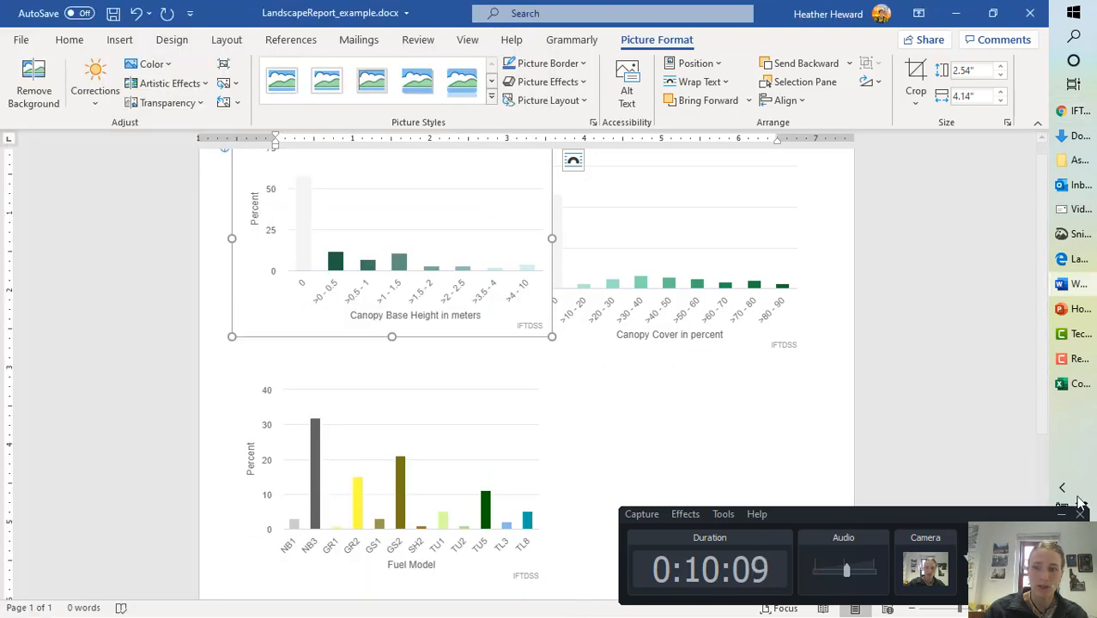
Arrange the charts in a two-by-two grid: Stand Height beside Fuel Model, with Canopy Cover and Canopy Base Height in the row beneath.
{"action": "scroll", "coordinate": [704, 346], "scroll_direction": "up", "scroll_amount": 1}
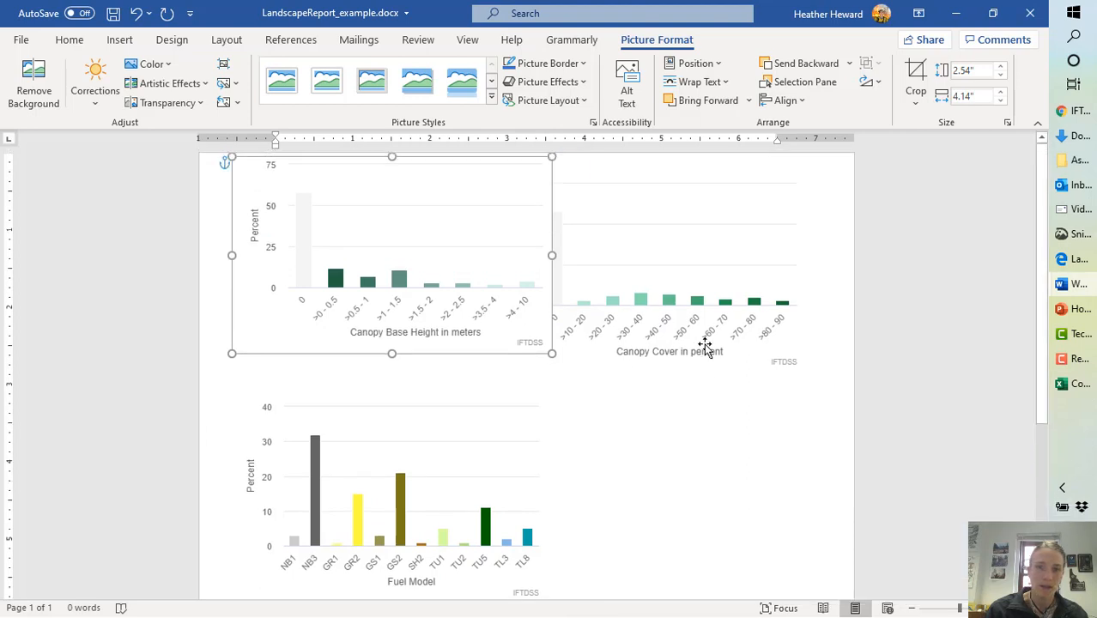
{"action": "left_click_drag", "start_coordinate": [400, 265], "coordinate": [640, 505]}
{"action": "scroll", "coordinate": [641, 505], "scroll_direction": "down", "scroll_amount": 3}
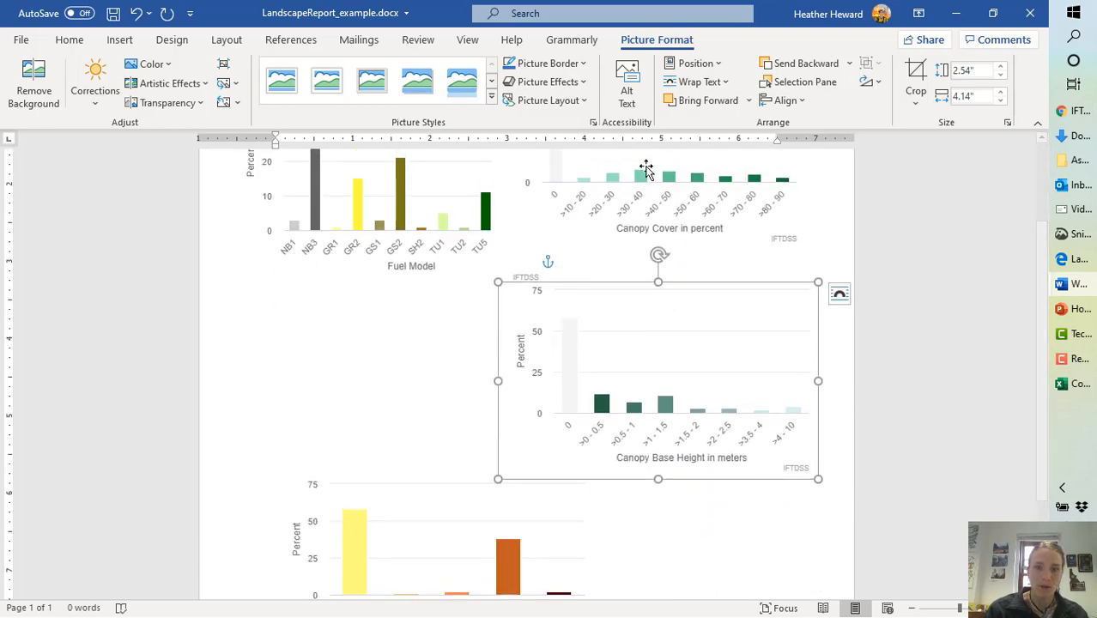
{"action": "left_click_drag", "start_coordinate": [642, 174], "coordinate": [383, 455]}
{"action": "left_click", "coordinate": [436, 565]}
{"action": "left_click_drag", "start_coordinate": [447, 566], "coordinate": [681, 238]}
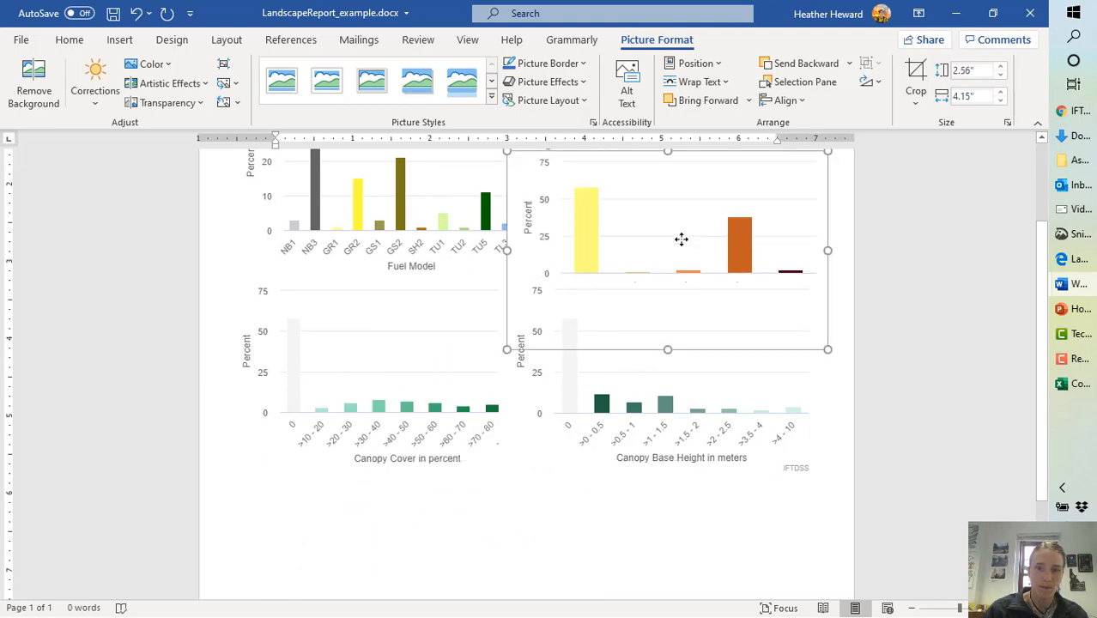
Shrink the Stand Height chart to 2.14 by 3.46 inches, reduce the Fuel Model chart, and place both side by side without overlap.
{"action": "scroll", "coordinate": [531, 322], "scroll_direction": "up", "scroll_amount": 2}
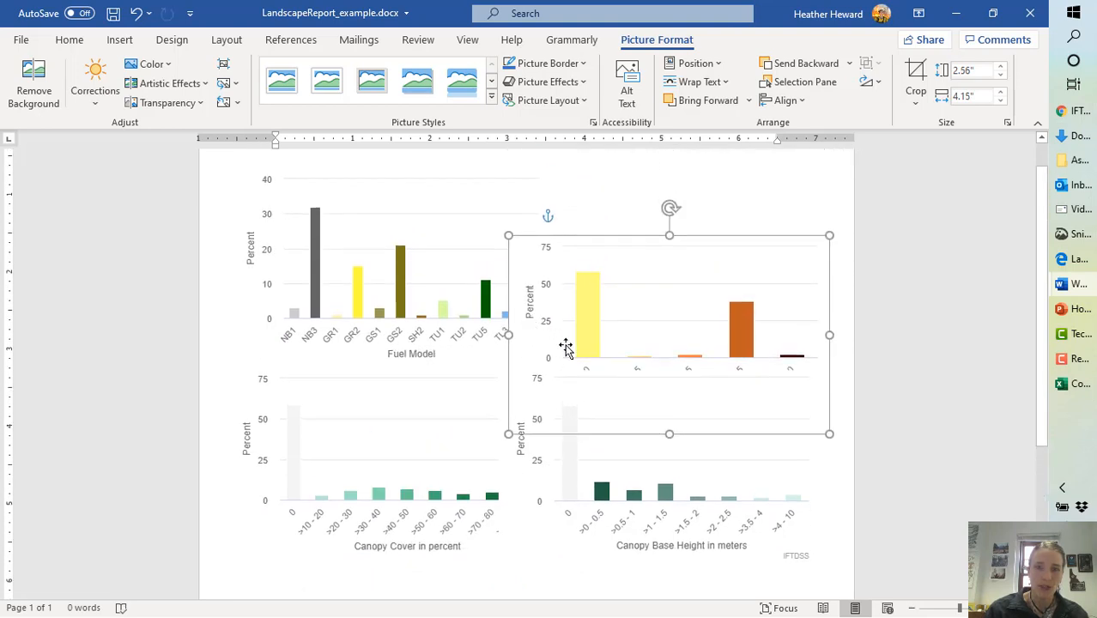
{"action": "left_click_drag", "start_coordinate": [565, 345], "coordinate": [578, 310]}
{"action": "left_click_drag", "start_coordinate": [521, 399], "coordinate": [530, 365]}
{"action": "left_click", "coordinate": [550, 371]}
{"action": "left_click_drag", "start_coordinate": [482, 333], "coordinate": [486, 342]}
{"action": "left_click", "coordinate": [685, 314]}
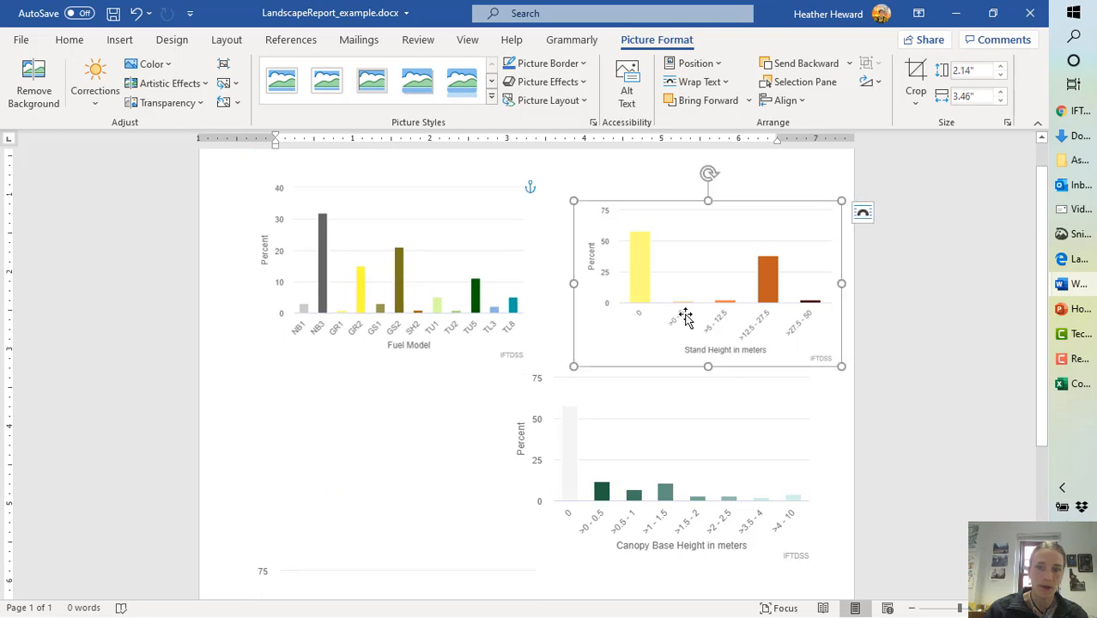
{"action": "left_click_drag", "start_coordinate": [684, 314], "coordinate": [664, 308]}
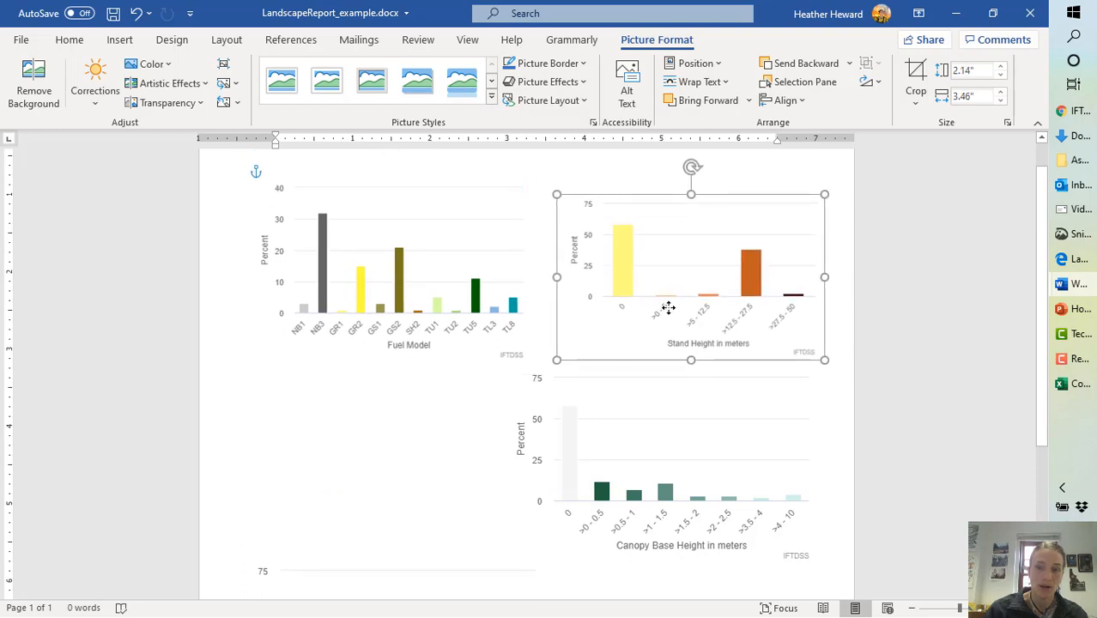
Resize the Canopy Cover chart to 2.22 by 3.5 inches and place it directly beneath the Fuel Model chart.
{"action": "scroll", "coordinate": [479, 512], "scroll_direction": "down", "scroll_amount": 3}
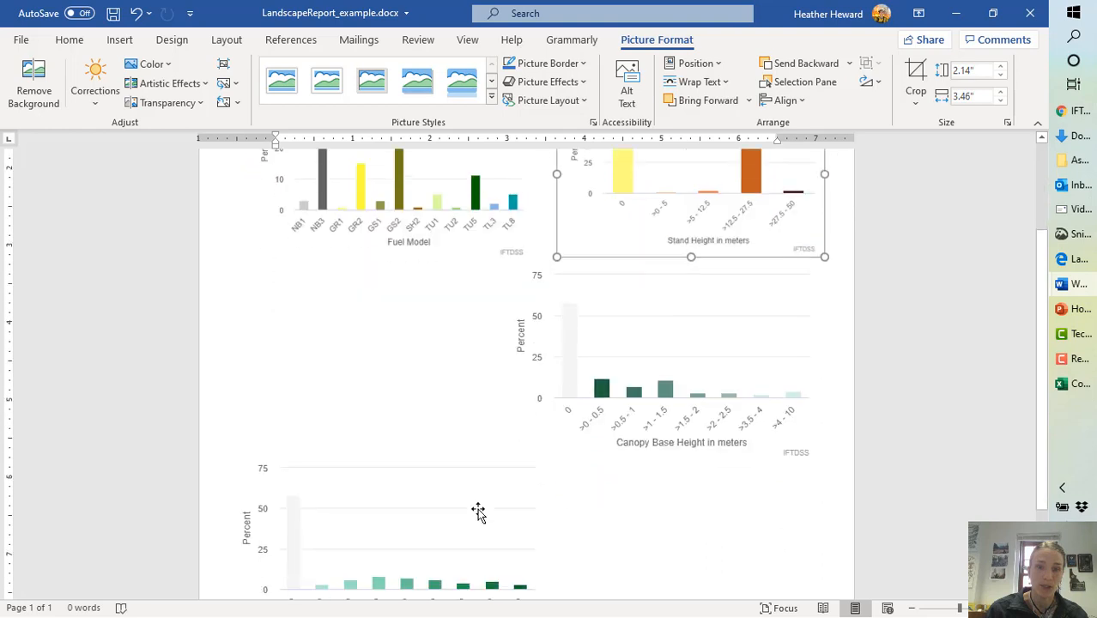
{"action": "left_click", "coordinate": [432, 515]}
{"action": "left_click_drag", "start_coordinate": [431, 514], "coordinate": [443, 414]}
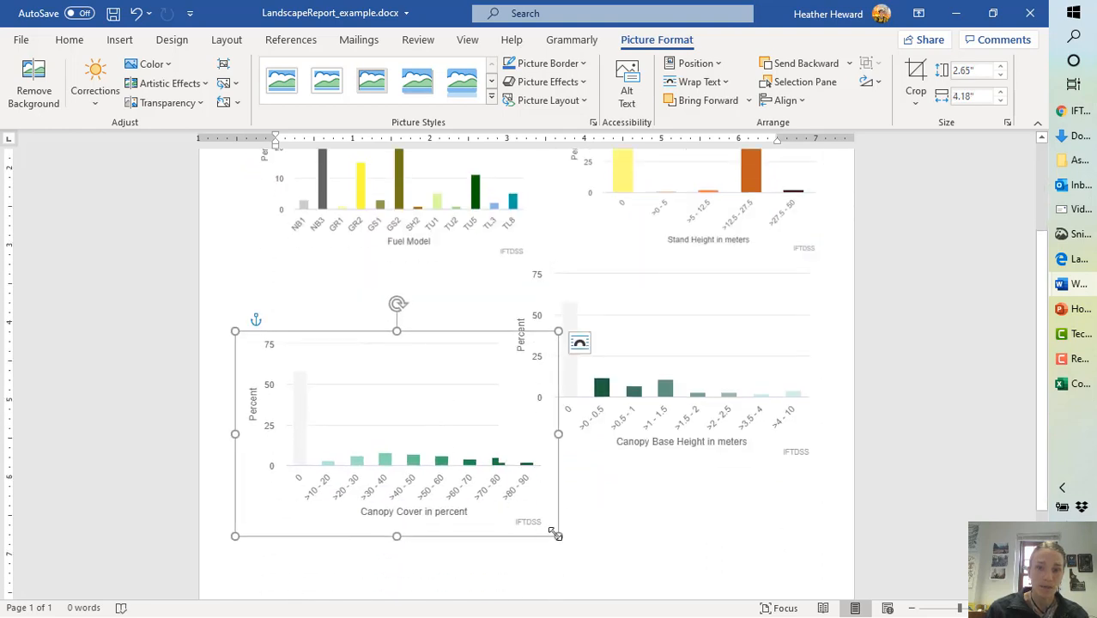
{"action": "left_click_drag", "start_coordinate": [557, 534], "coordinate": [507, 503]}
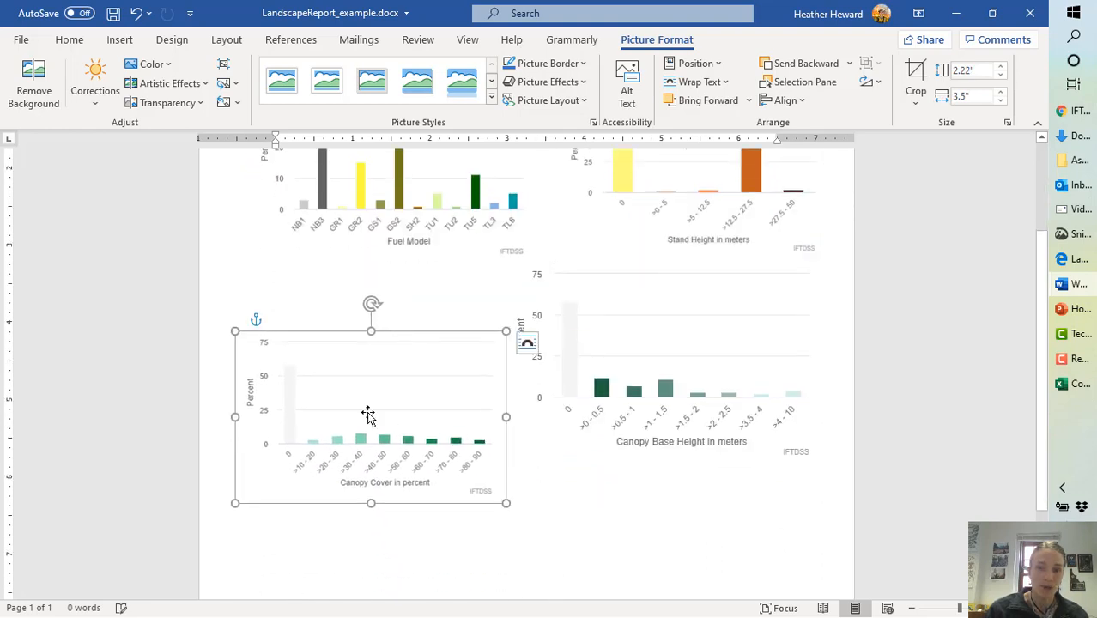
{"action": "left_click_drag", "start_coordinate": [367, 414], "coordinate": [372, 333]}
{"action": "scroll", "coordinate": [531, 345], "scroll_direction": "up", "scroll_amount": 2}
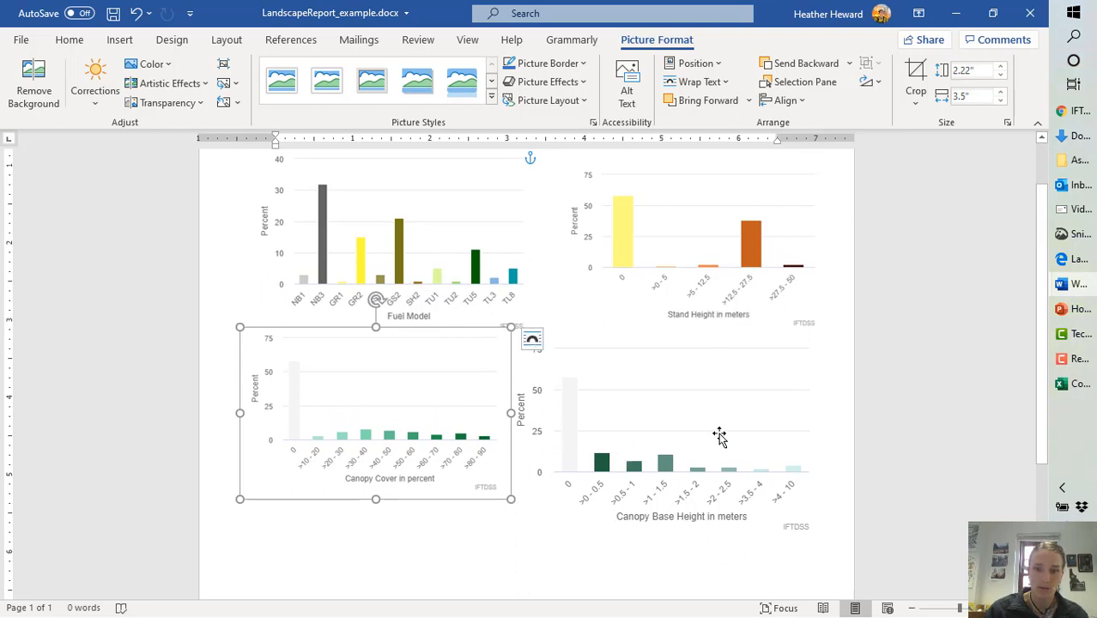
Group all four charts into one object and shift the group slightly down the page.
{"action": "left_click", "coordinate": [608, 421]}
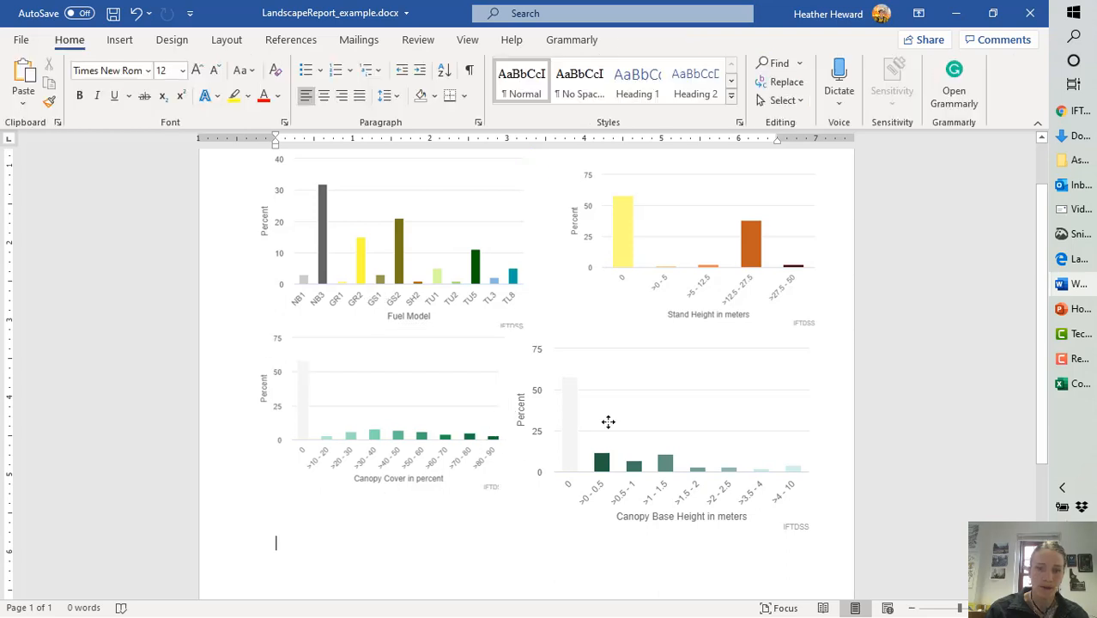
{"action": "left_click", "coordinate": [445, 422], "text": "ctrl"}
{"action": "left_click", "coordinate": [446, 271], "text": "ctrl"}
{"action": "left_click", "coordinate": [668, 236], "text": "ctrl"}
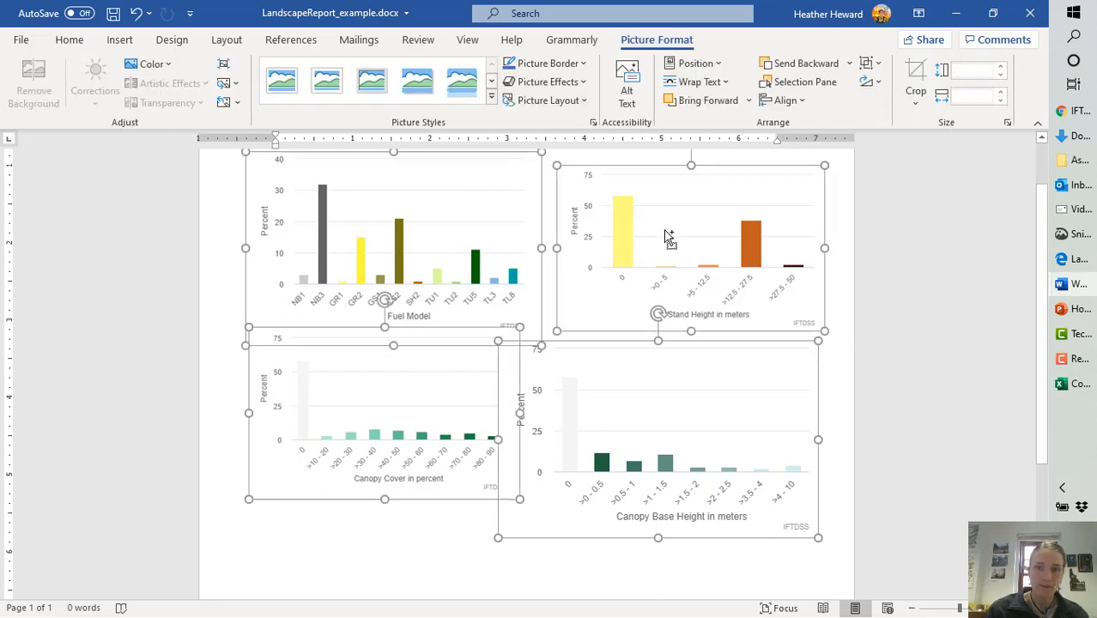
{"action": "right_click", "coordinate": [666, 233]}
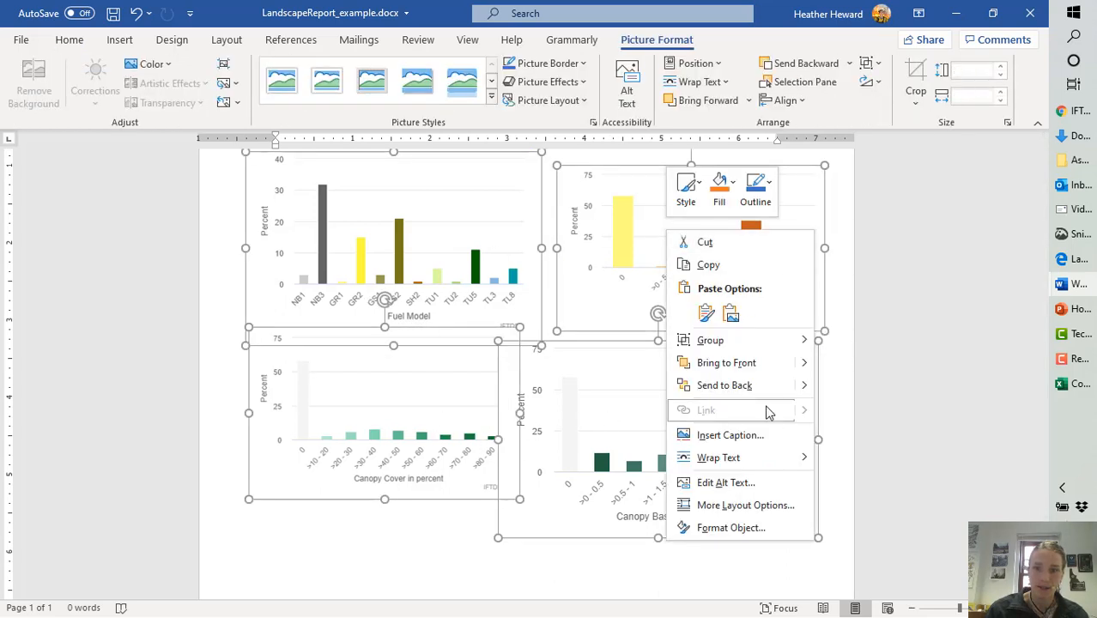
{"action": "mouse_move", "coordinate": [734, 348]}
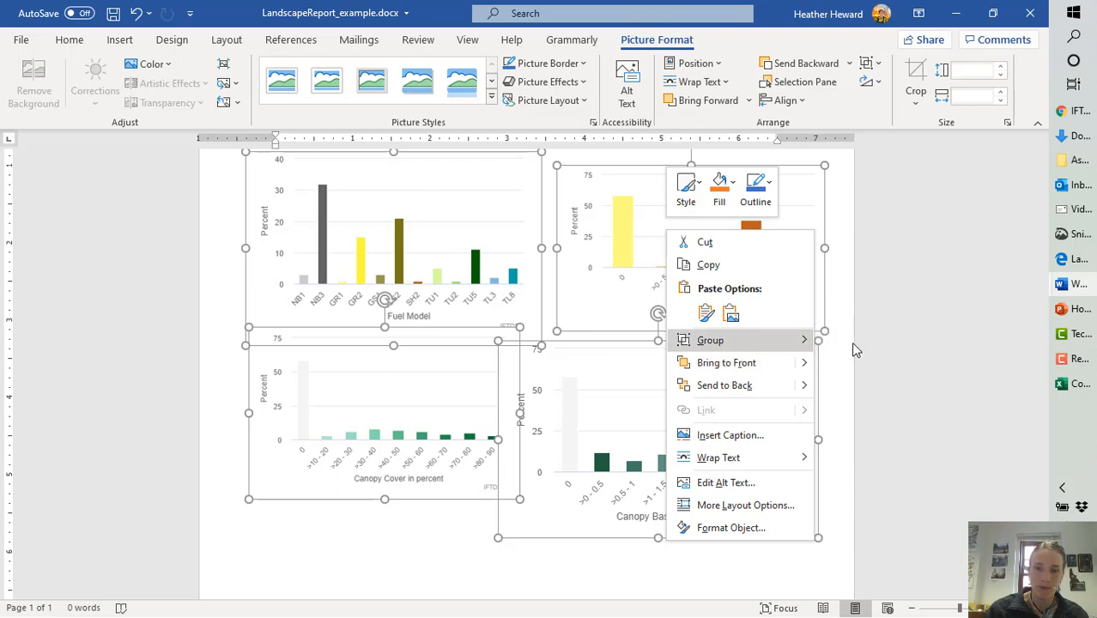
{"action": "left_click", "coordinate": [855, 347]}
{"action": "mouse_move", "coordinate": [535, 441]}
{"action": "left_mouse_down"}
{"action": "mouse_move", "coordinate": [529, 510]}
{"action": "mouse_move", "coordinate": [534, 456]}
{"action": "left_mouse_up"}
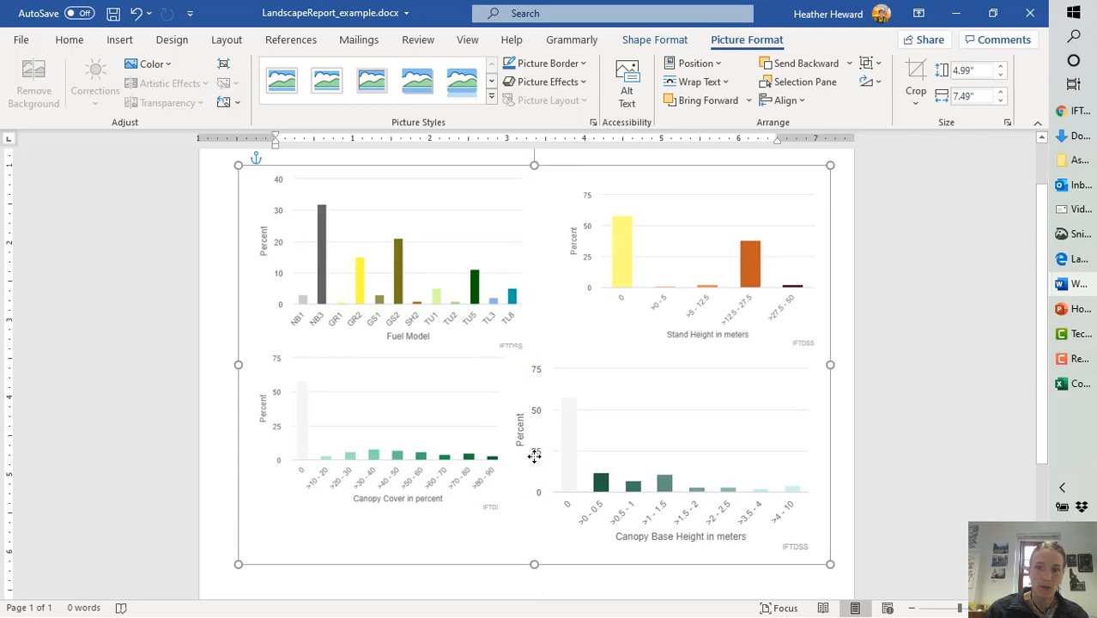
Caption the chart group below: "Figure 1 Data generated from IFTDSS using LANDFIRE 2016 data for an area around Moscow Mountain ~300,000 acres".
{"action": "scroll", "coordinate": [634, 479], "scroll_direction": "down", "scroll_amount": 3}
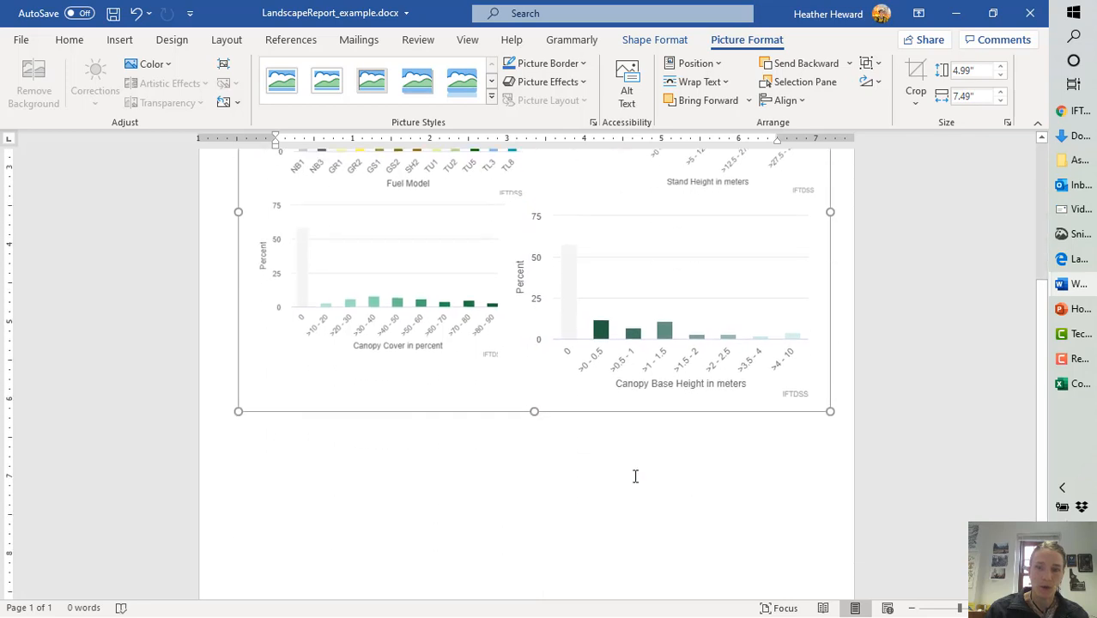
{"action": "right_click", "coordinate": [600, 359]}
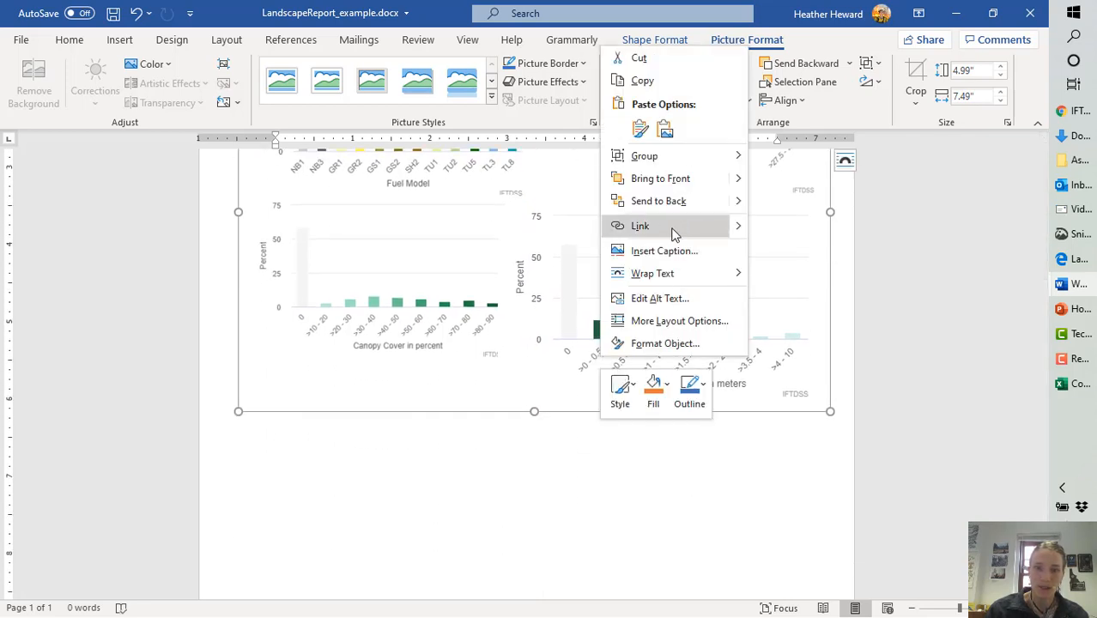
{"action": "left_click", "coordinate": [674, 250]}
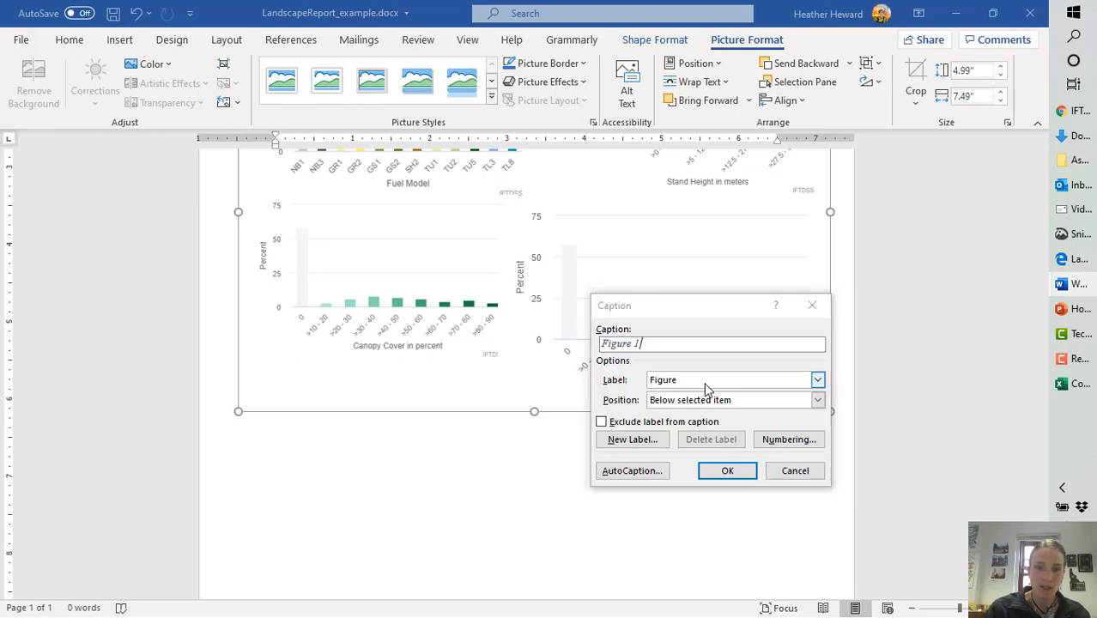
{"action": "key", "text": "alt+Tab"}
{"action": "key", "text": "alt+Tab"}
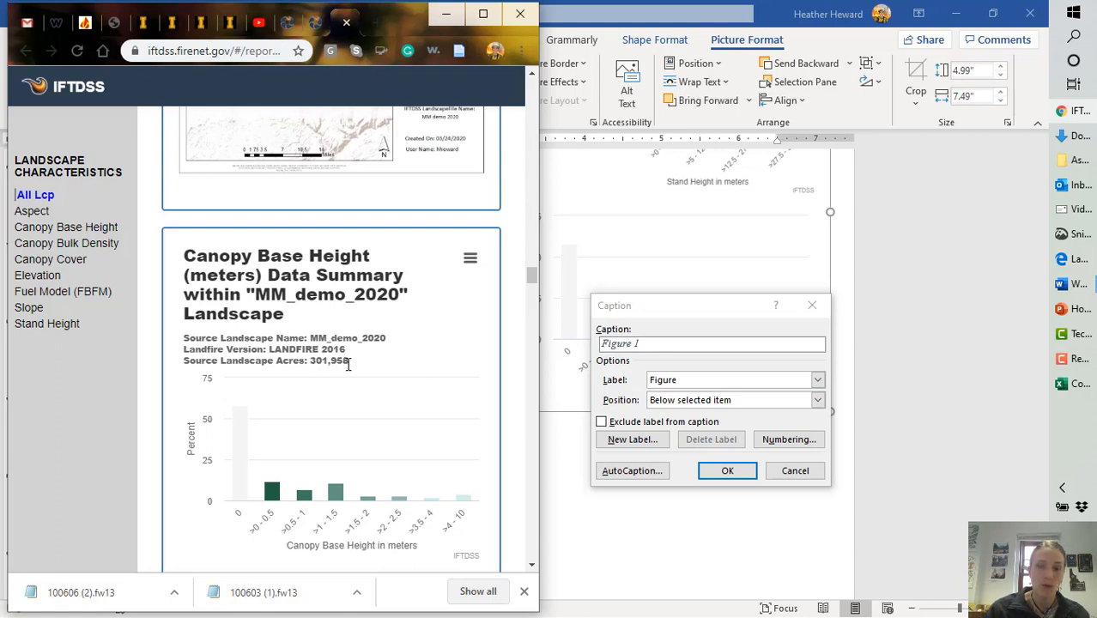
{"action": "left_click", "coordinate": [650, 344]}
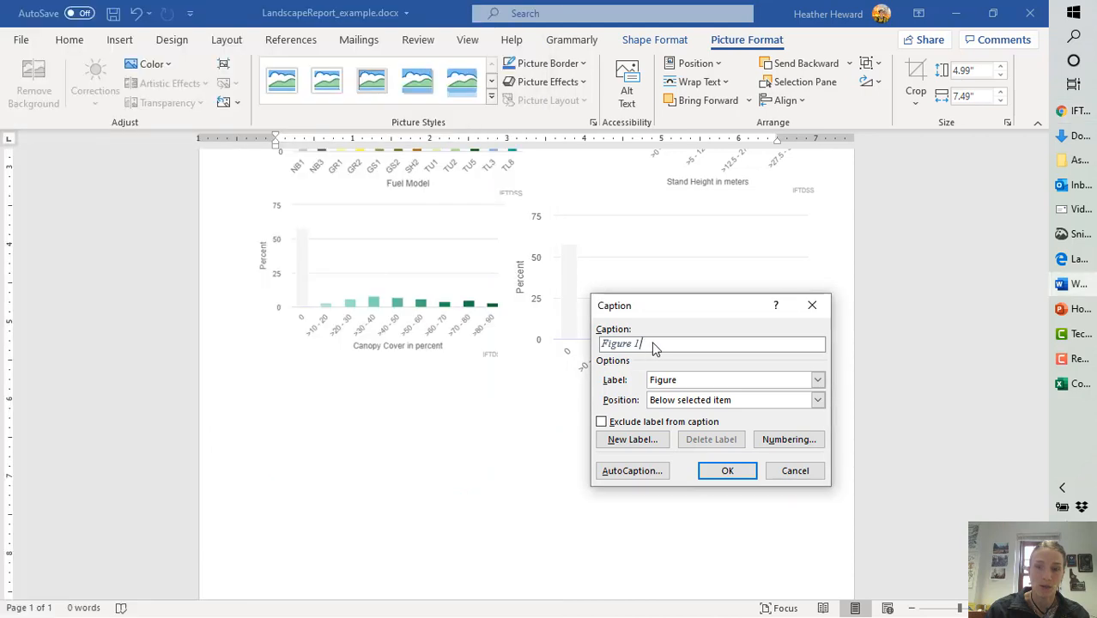
{"action": "type", "text": "Data"}
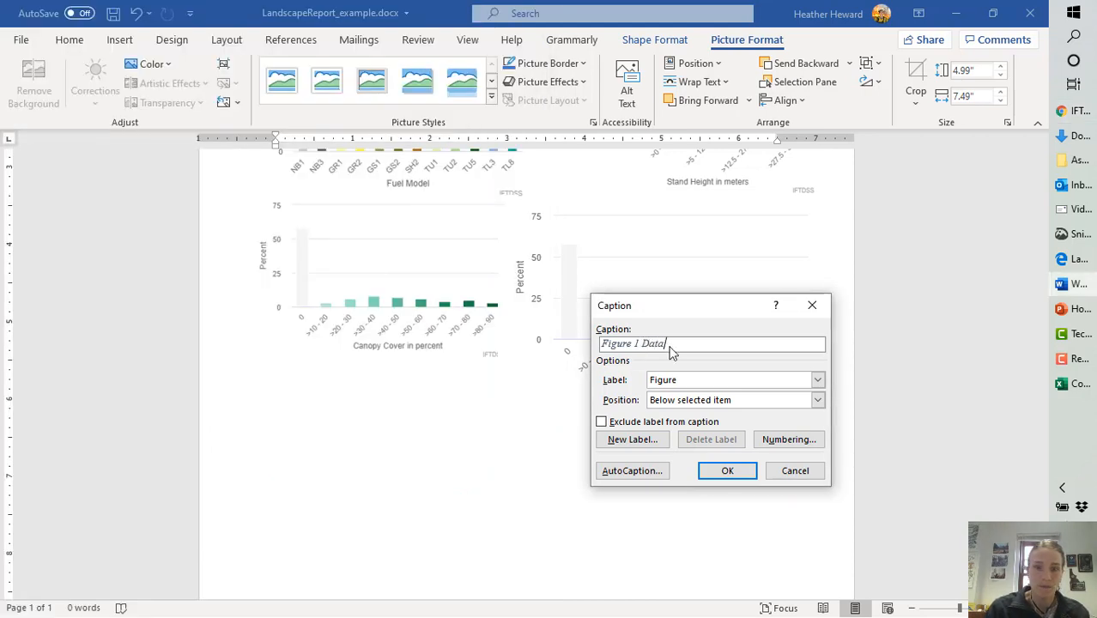
{"action": "type", "text": " for an area around Moscow Mountain ~300,000 a"}
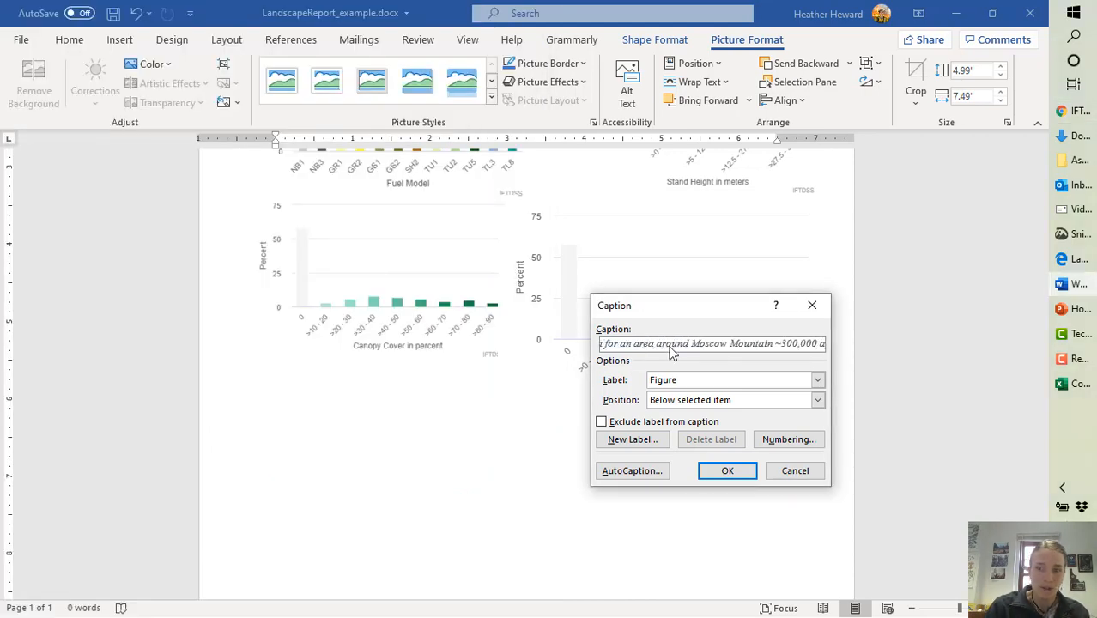
{"action": "type", "text": "crea"}
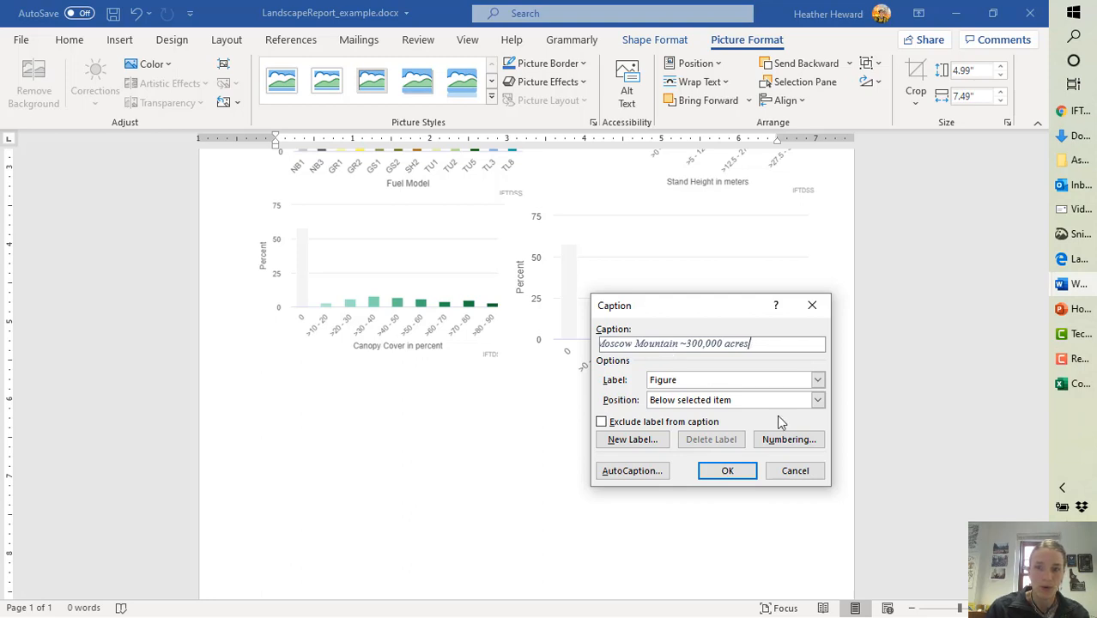
{"action": "key", "text": "Return"}
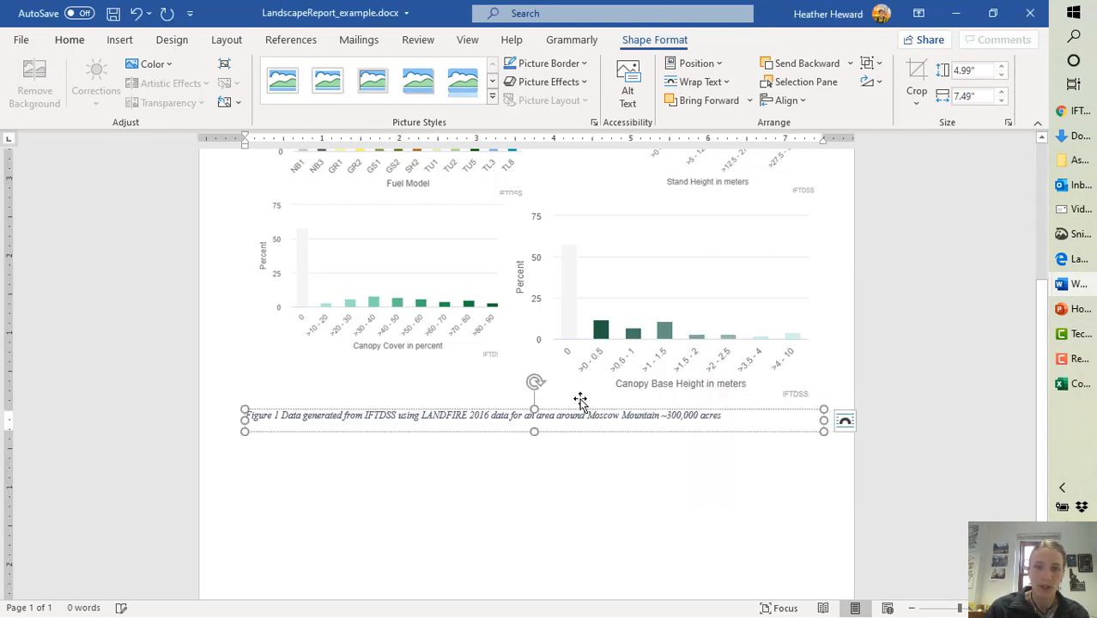
{"action": "scroll", "coordinate": [580, 400], "scroll_direction": "up", "scroll_amount": 2}
{"action": "scroll", "coordinate": [581, 400], "scroll_direction": "up", "scroll_amount": 2}
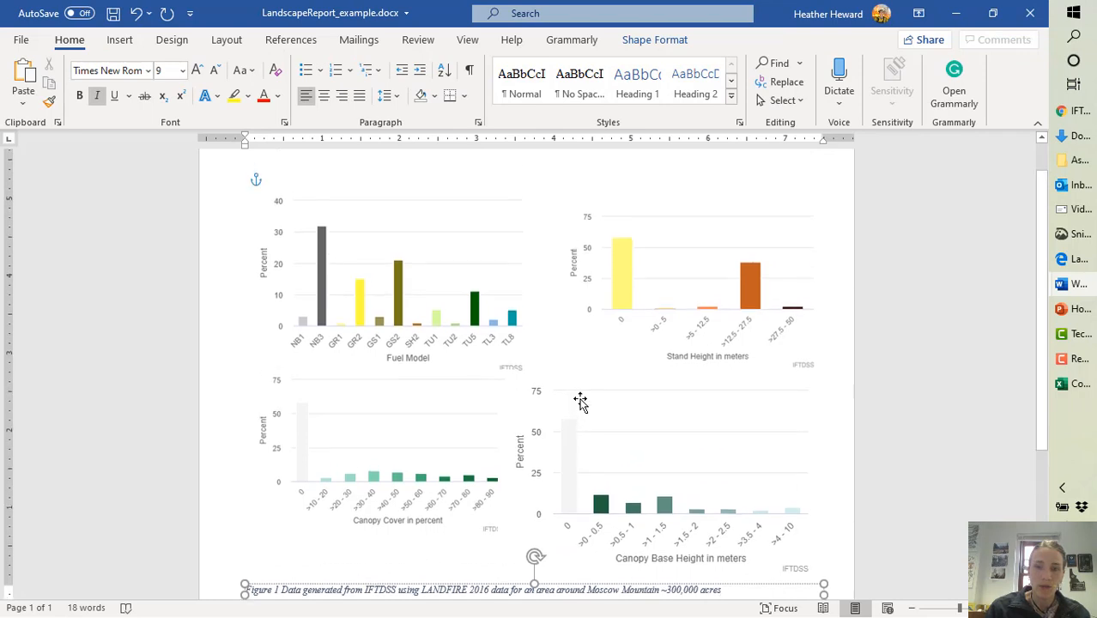
{"action": "scroll", "coordinate": [580, 400], "scroll_direction": "down", "scroll_amount": 1}
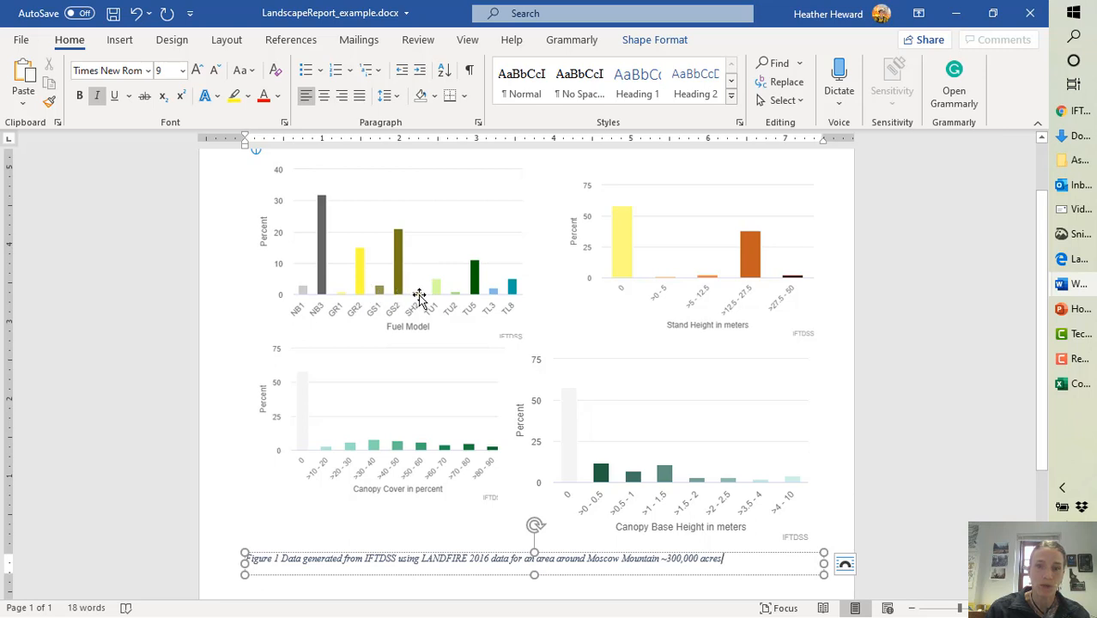
Switch to the CompareModelsFour workbook in Excel and set the comparison chart's first curve to fuel model GR2.
{"action": "left_click", "coordinate": [1079, 391]}
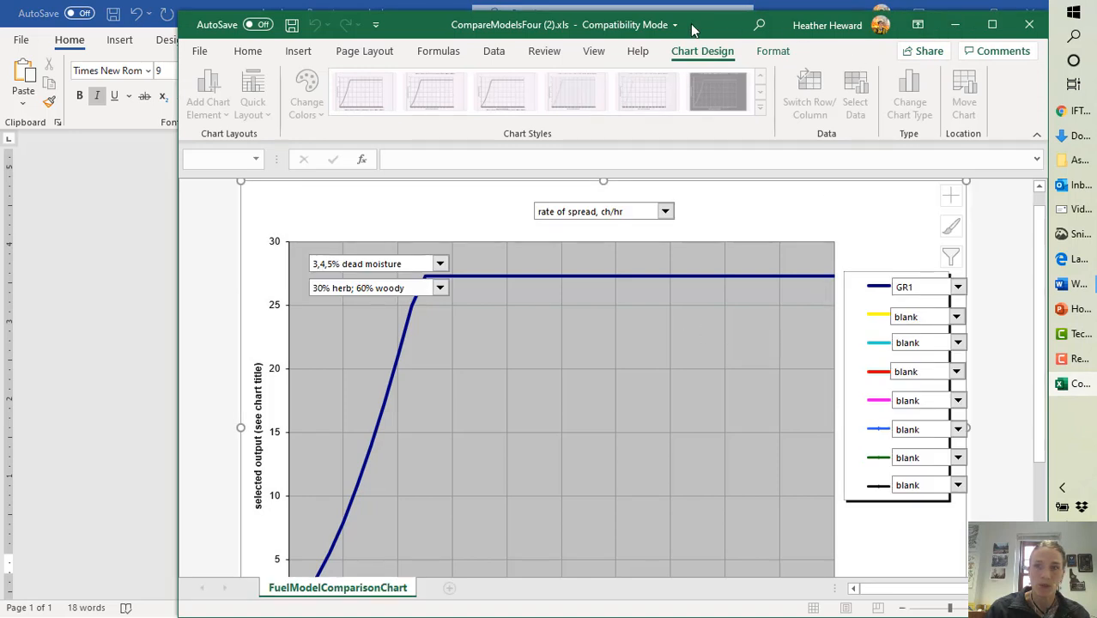
{"action": "left_click_drag", "start_coordinate": [711, 30], "coordinate": [653, 32]}
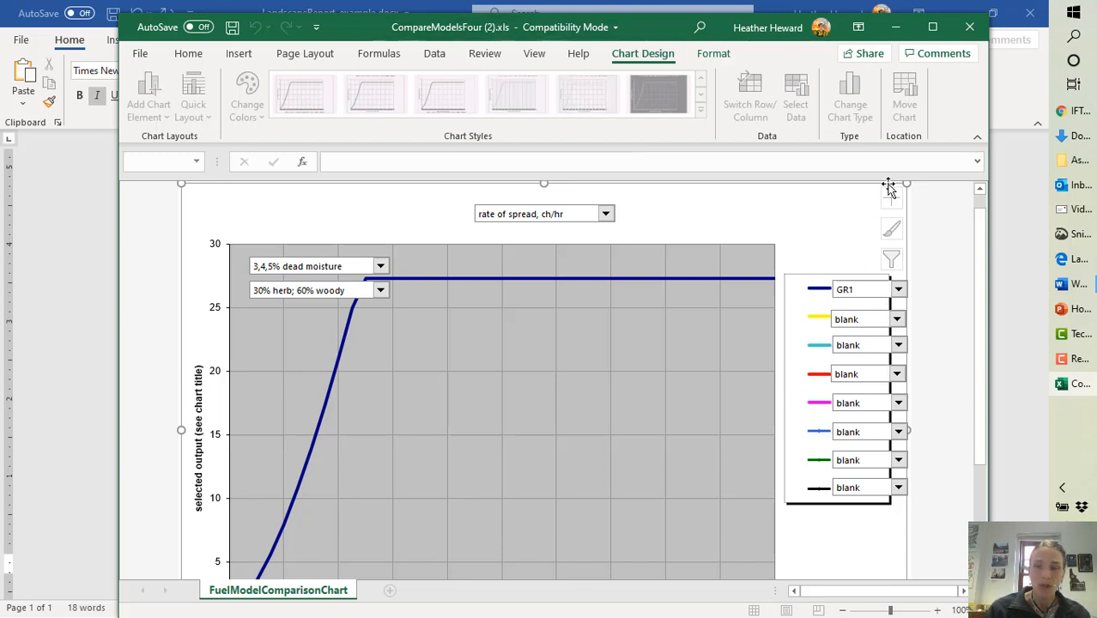
{"action": "left_click", "coordinate": [1020, 221]}
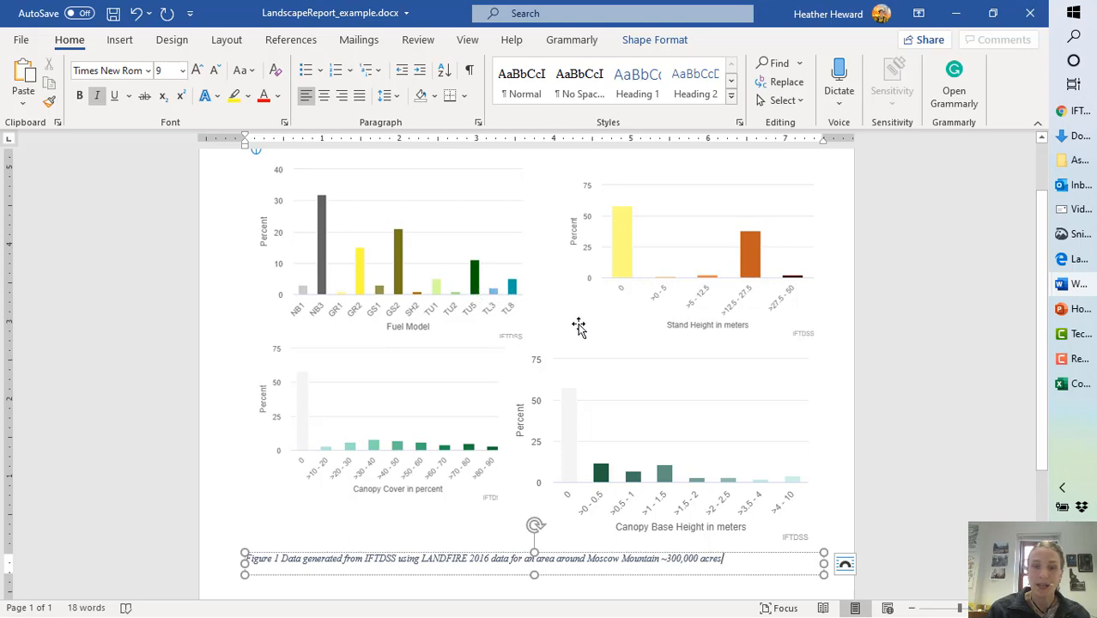
{"action": "key", "text": "alt+Tab"}
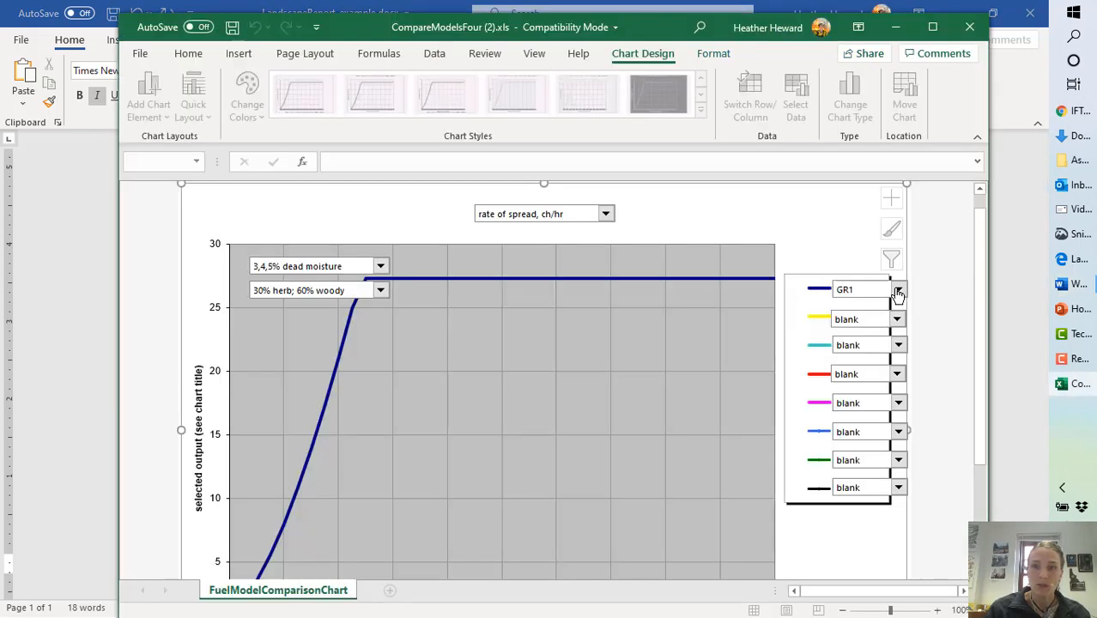
{"action": "left_click", "coordinate": [899, 294]}
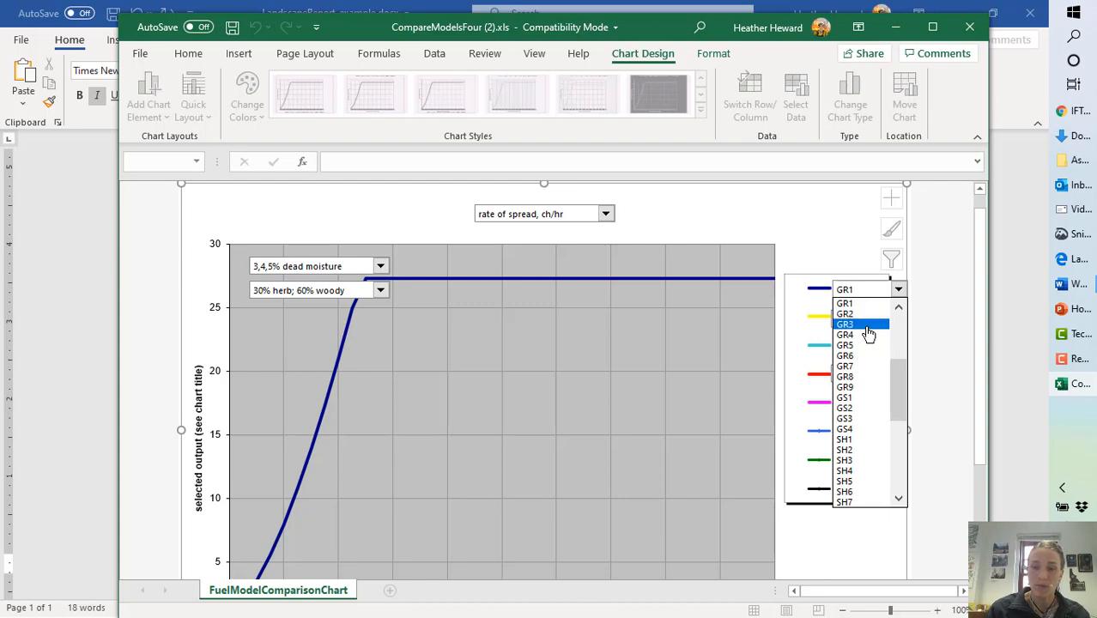
{"action": "key", "text": "alt+Tab"}
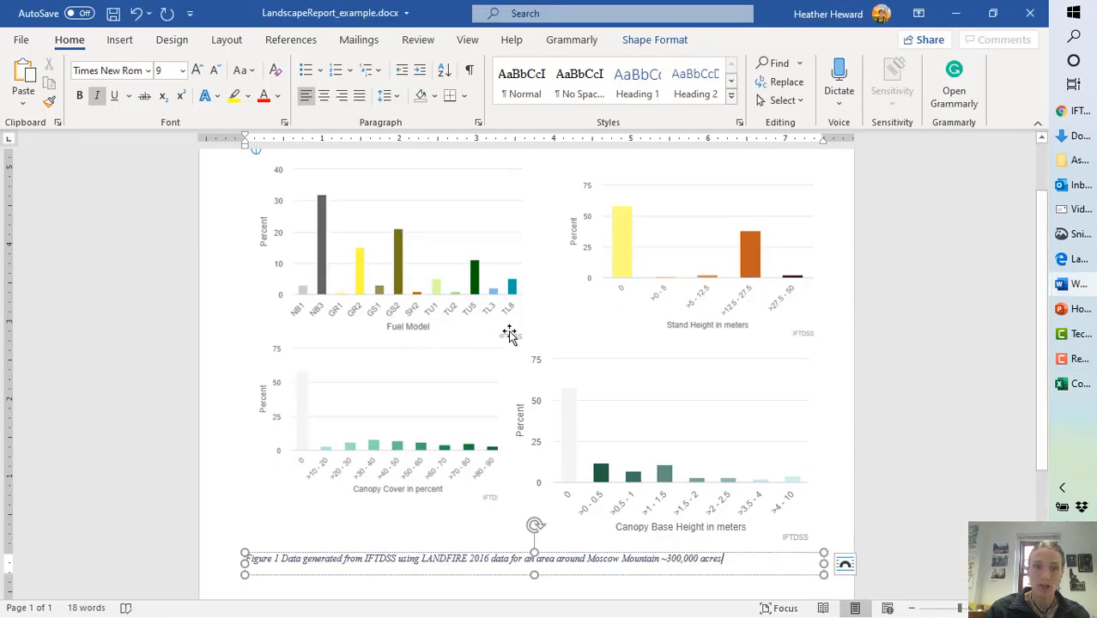
{"action": "key", "text": "alt+Tab"}
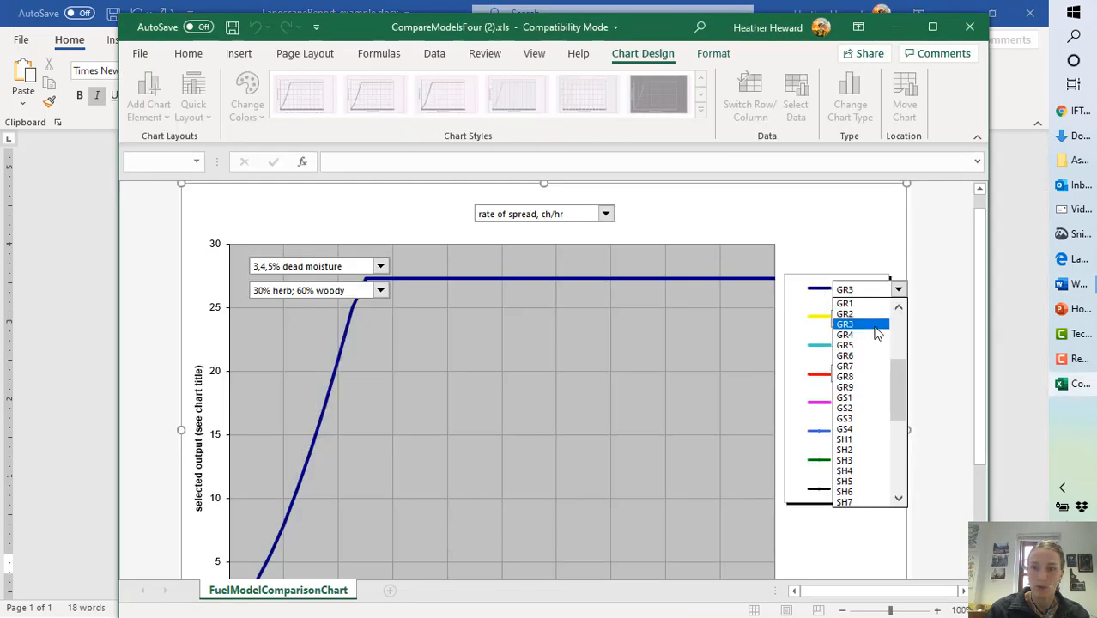
{"action": "left_click", "coordinate": [852, 313]}
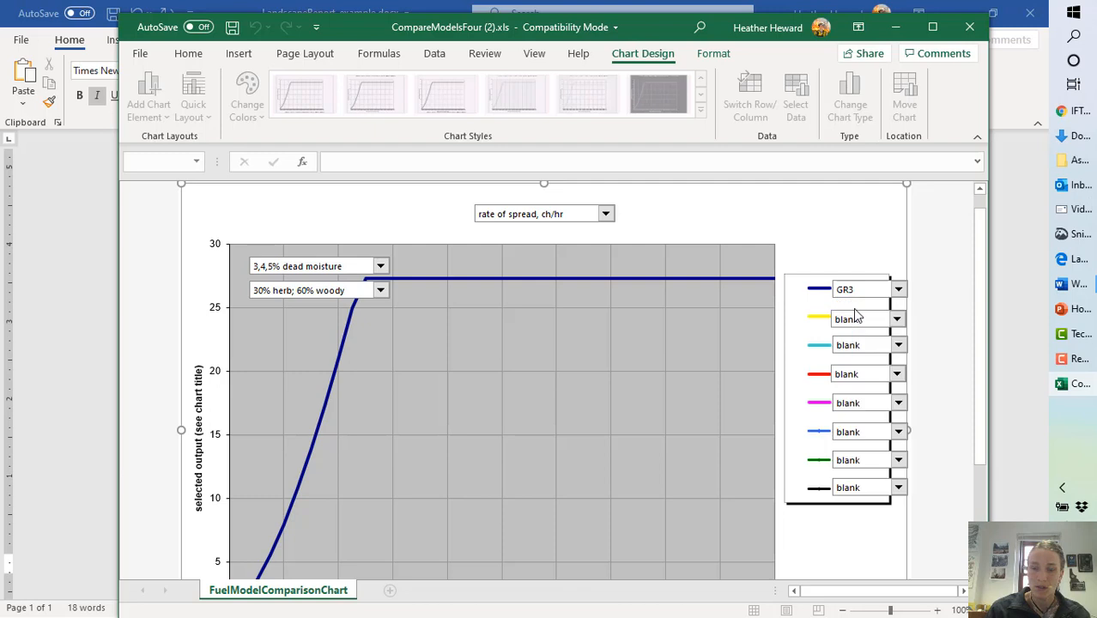
Set the comparison chart's second curve to fuel model GS2 and its third curve to TU5.
{"action": "left_click", "coordinate": [898, 319]}
{"action": "scroll", "coordinate": [897, 433], "scroll_direction": "down", "scroll_amount": 2}
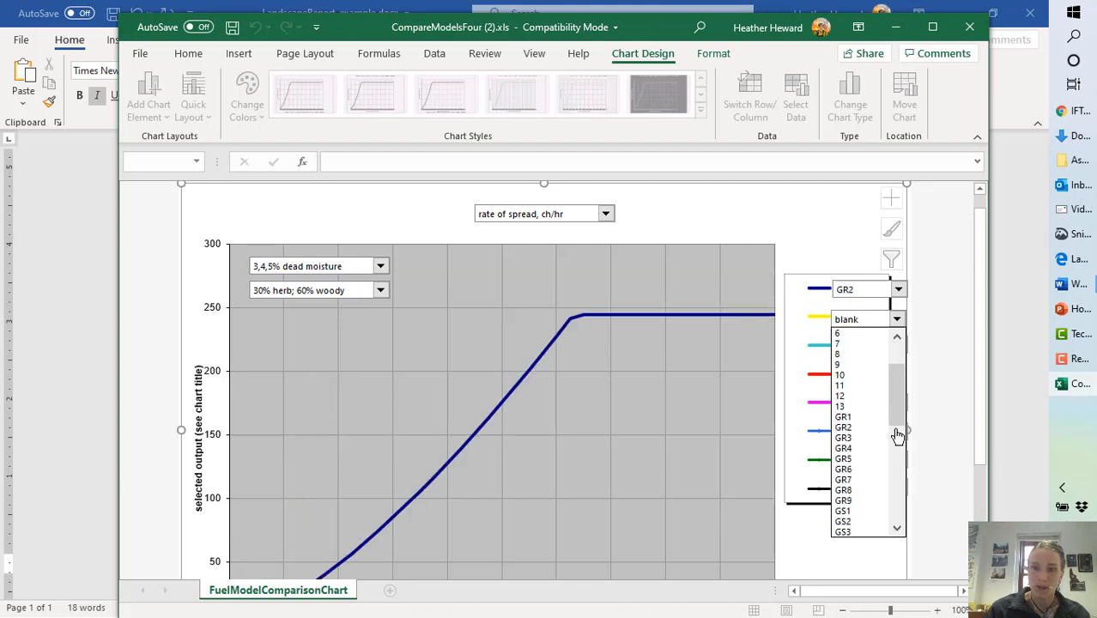
{"action": "scroll", "coordinate": [898, 440], "scroll_direction": "down", "scroll_amount": 3}
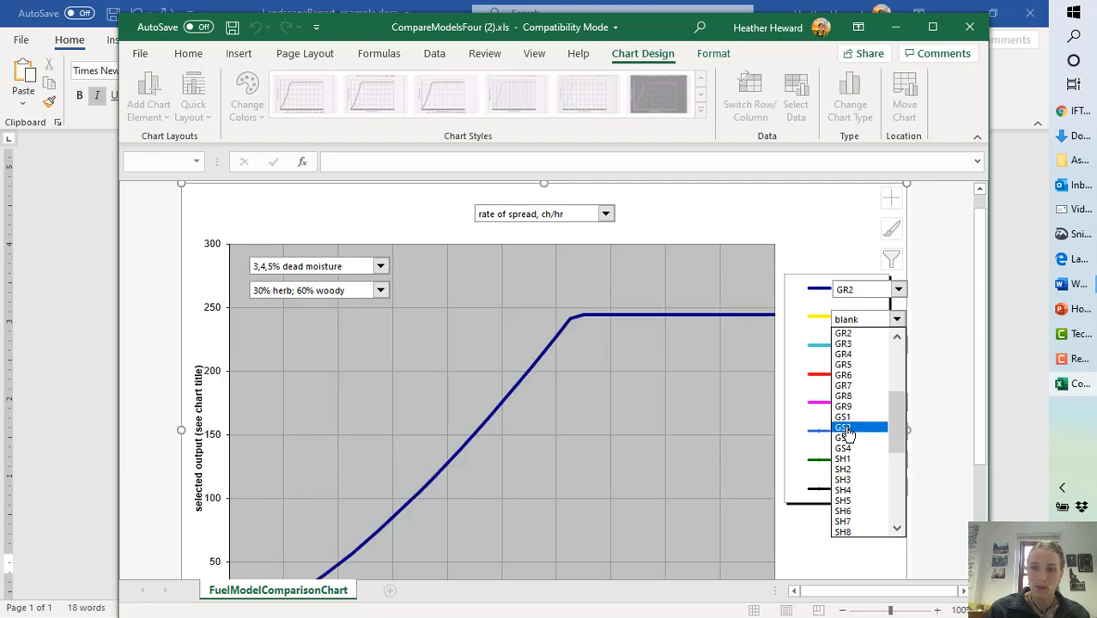
{"action": "left_click", "coordinate": [847, 429]}
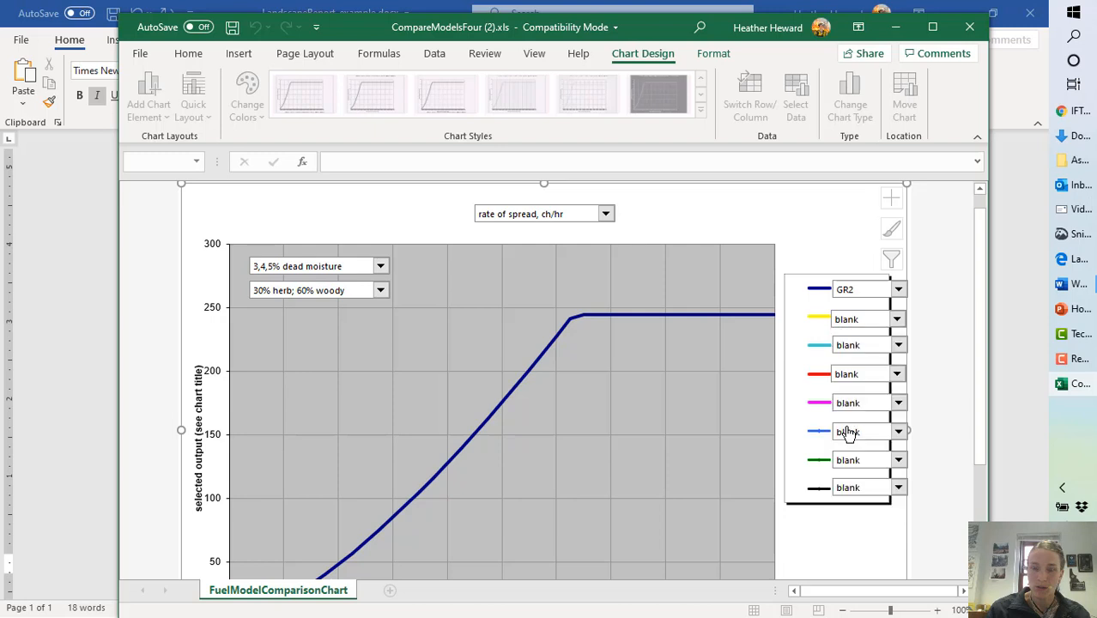
{"action": "left_click", "coordinate": [899, 346]}
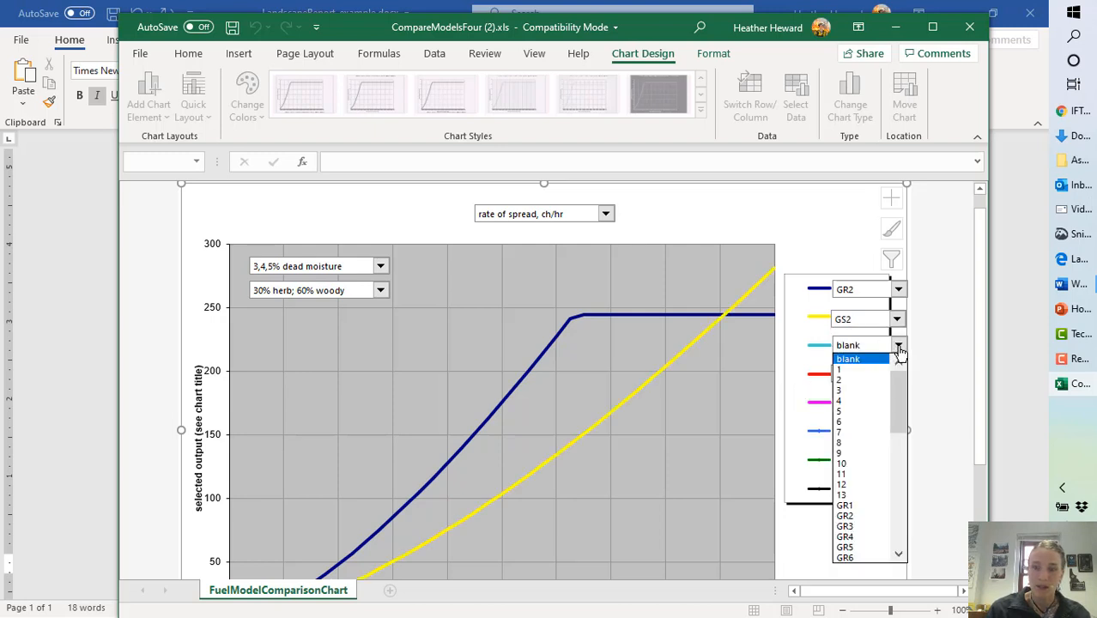
{"action": "left_click_drag", "start_coordinate": [903, 427], "coordinate": [900, 511]}
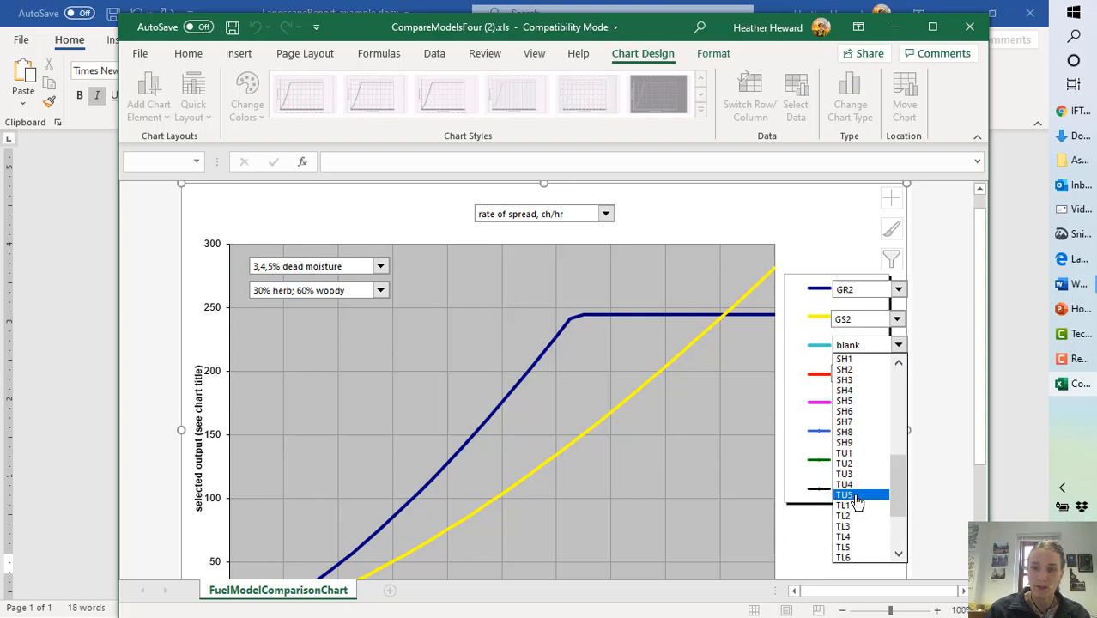
{"action": "left_click", "coordinate": [859, 496]}
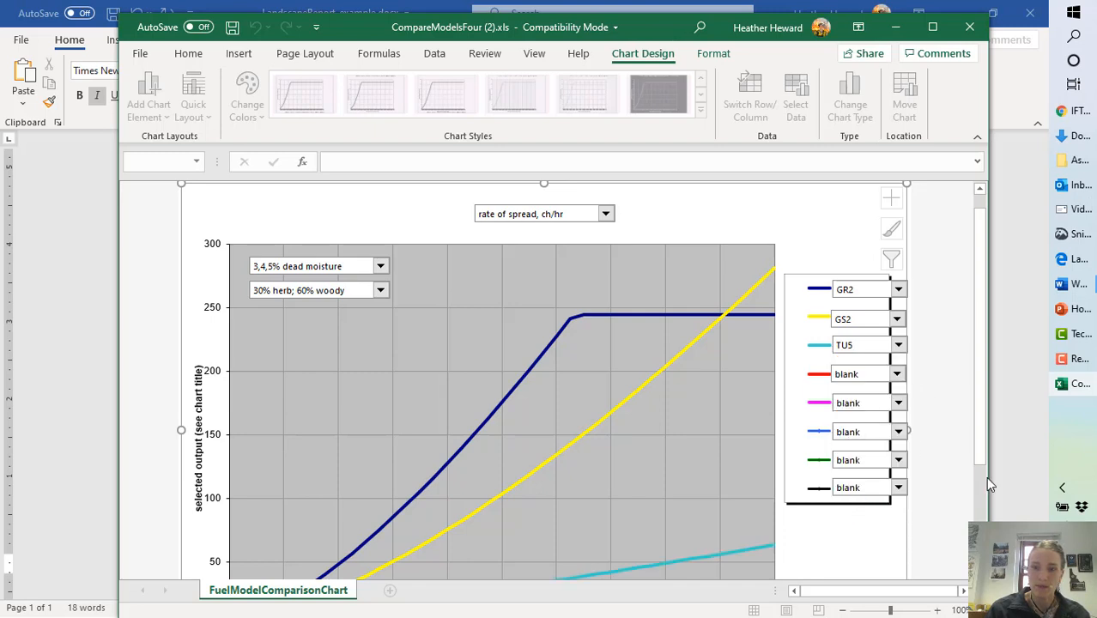
Set the comparison chart's fourth curve to TL8 and check the choices against the Fuel Model chart in the Word report.
{"action": "left_click_drag", "start_coordinate": [980, 452], "coordinate": [982, 507]}
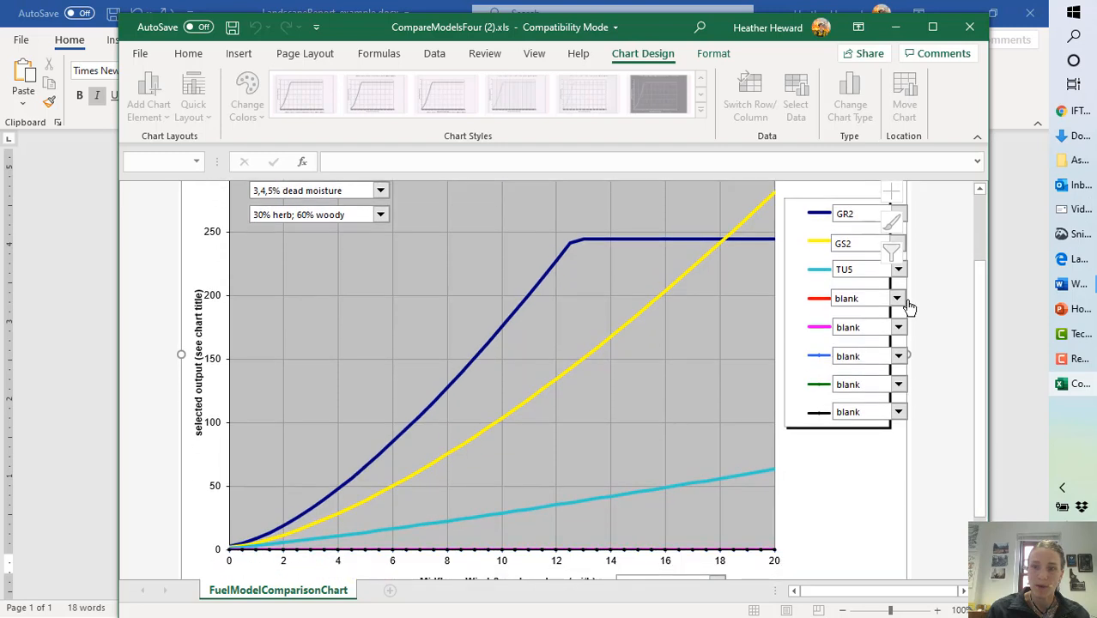
{"action": "left_click", "coordinate": [897, 301]}
{"action": "left_click_drag", "start_coordinate": [901, 355], "coordinate": [906, 457]}
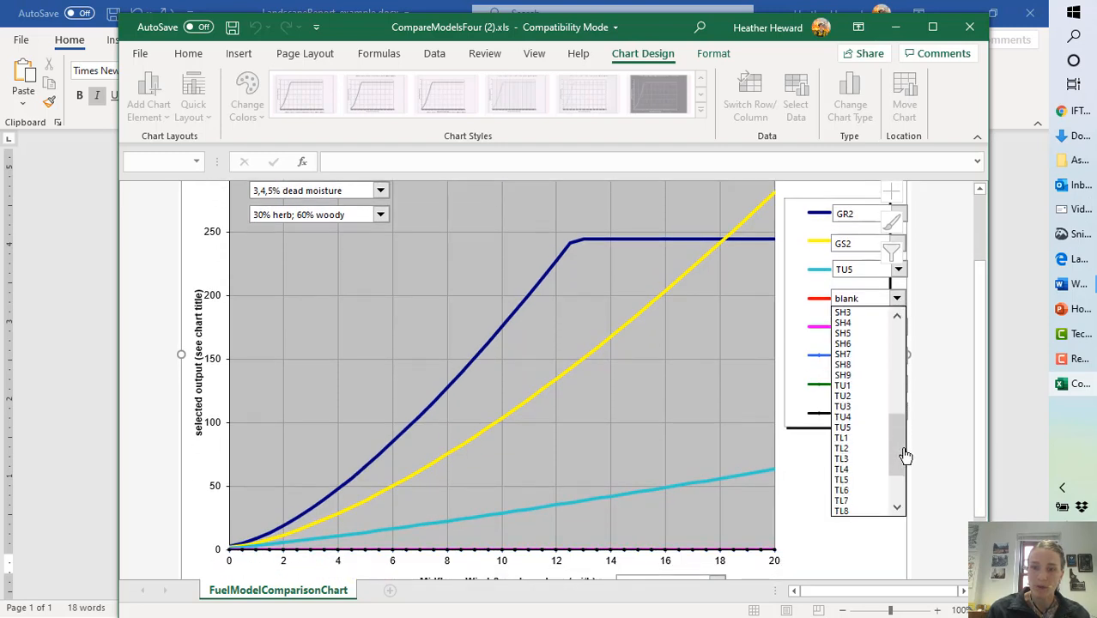
{"action": "left_click", "coordinate": [845, 510]}
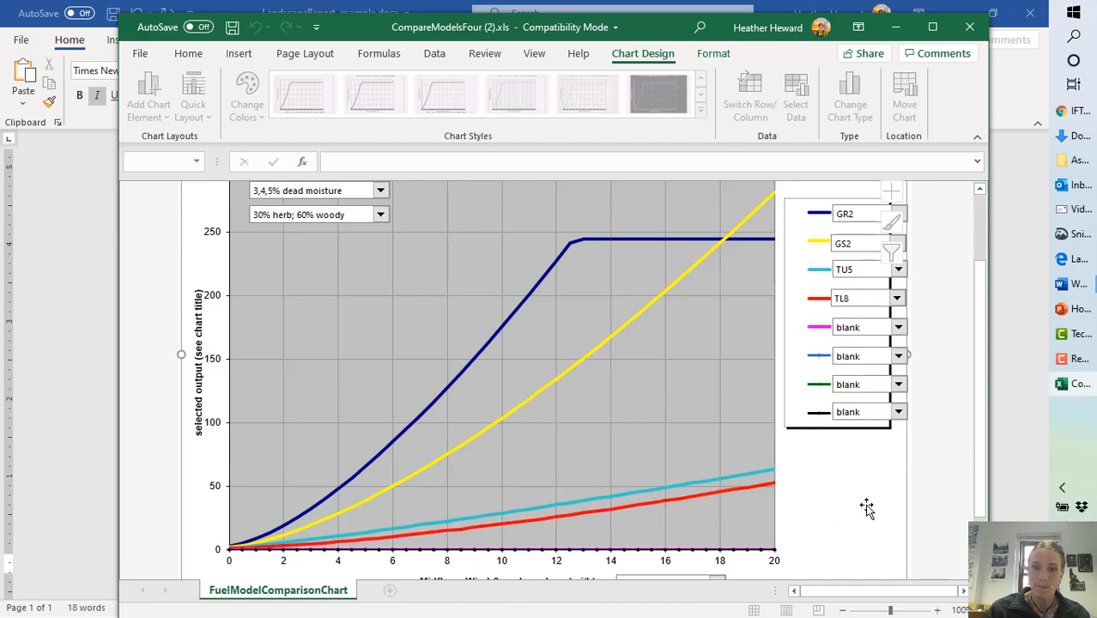
{"action": "key", "text": "alt+Tab"}
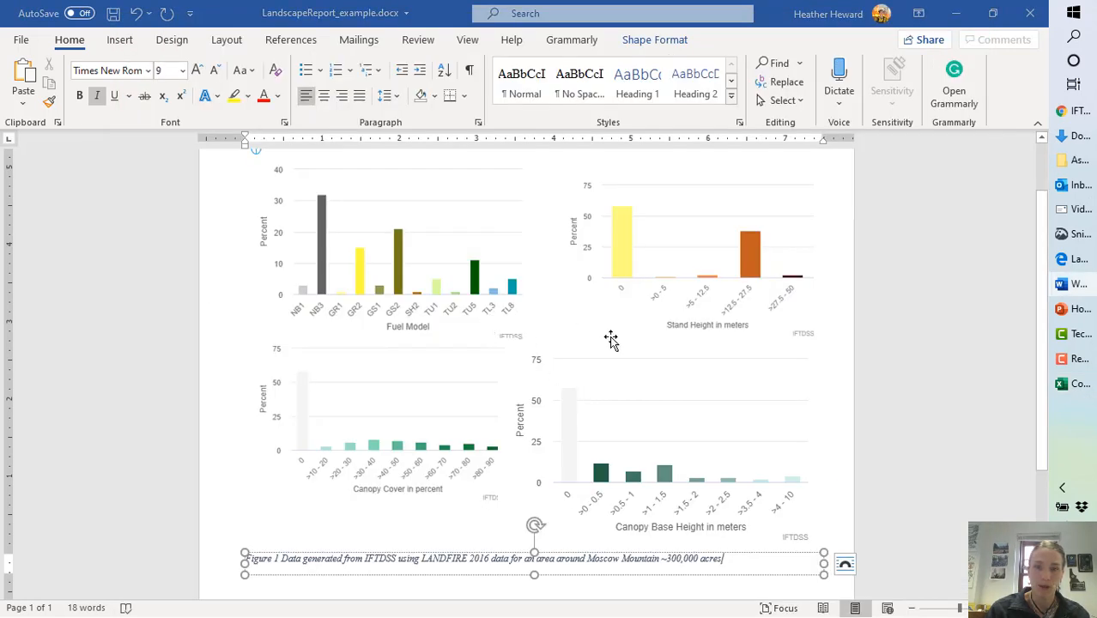
{"action": "key", "text": "alt+Tab"}
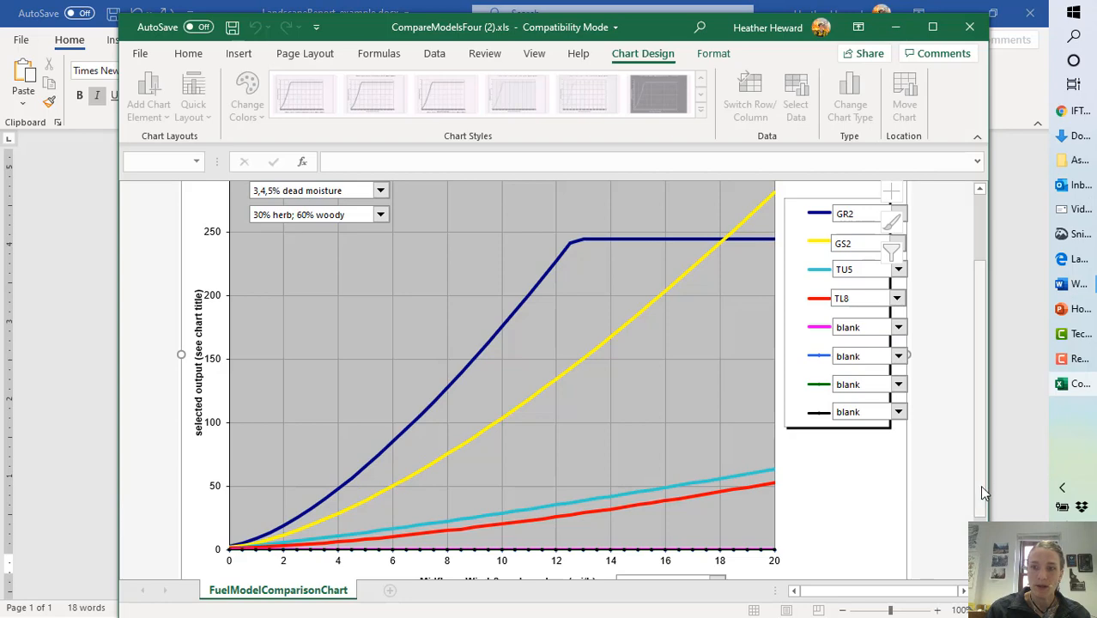
Maximize the workbook window and capture a rectangular snip of the comparison chart with its legend using Snip & Sketch.
{"action": "left_click", "coordinate": [932, 27]}
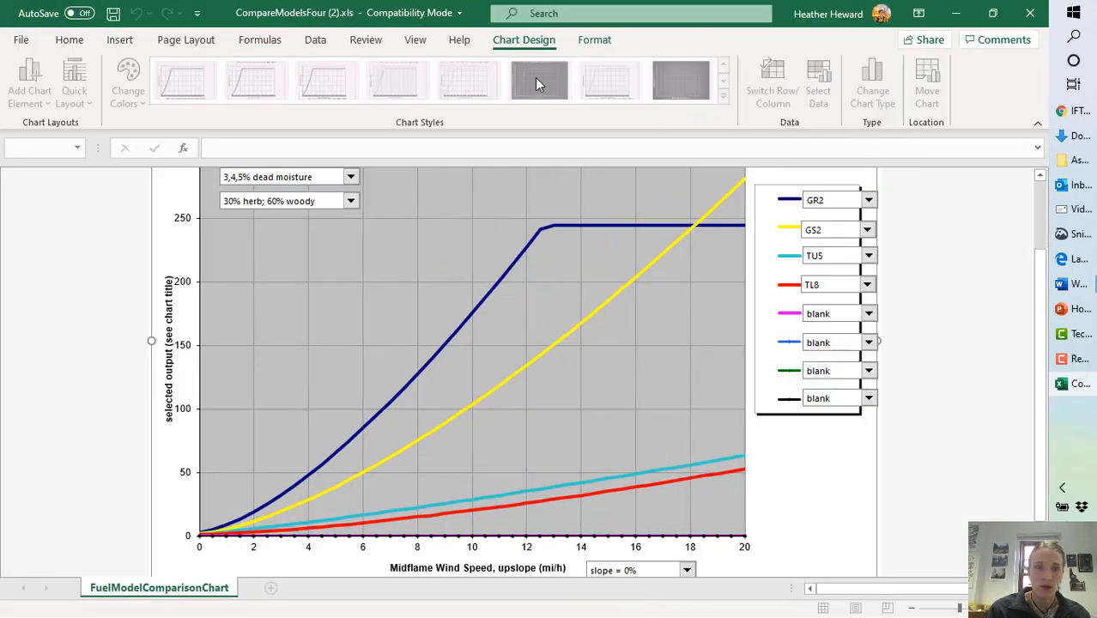
{"action": "scroll", "coordinate": [597, 279], "scroll_direction": "up", "scroll_amount": 1}
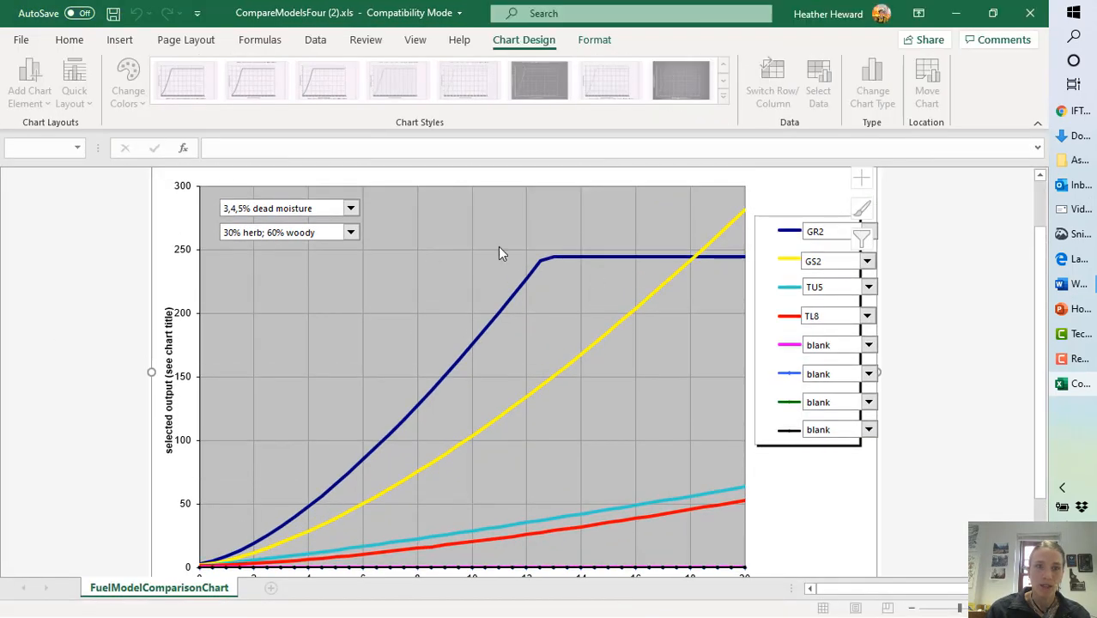
{"action": "left_click", "coordinate": [273, 230]}
{"action": "scroll", "coordinate": [269, 230], "scroll_direction": "up", "scroll_amount": 2}
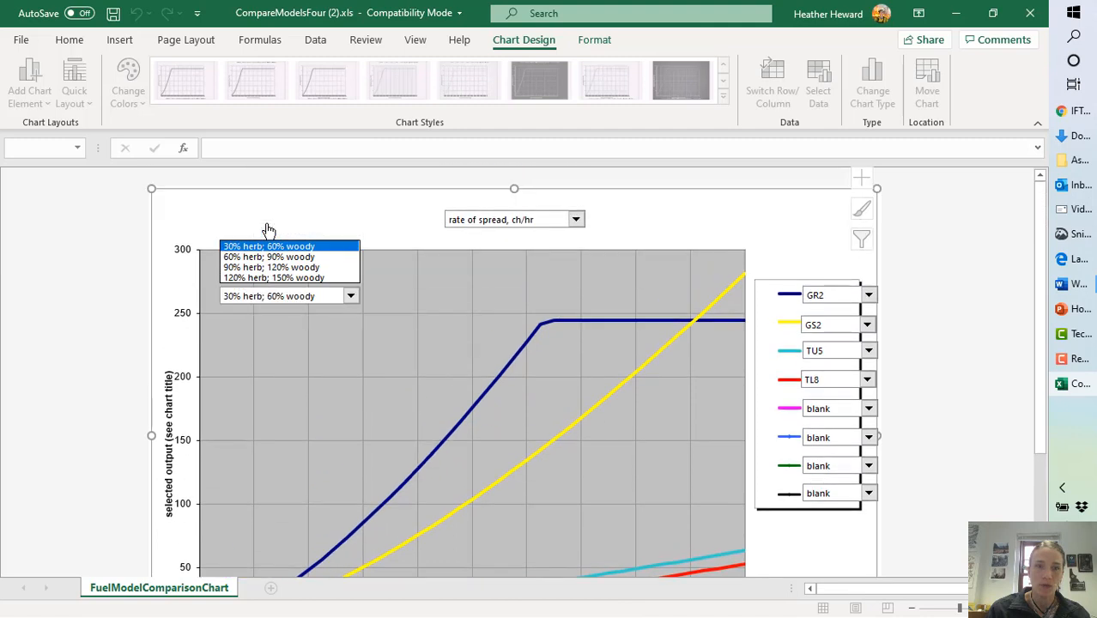
{"action": "left_click", "coordinate": [358, 231]}
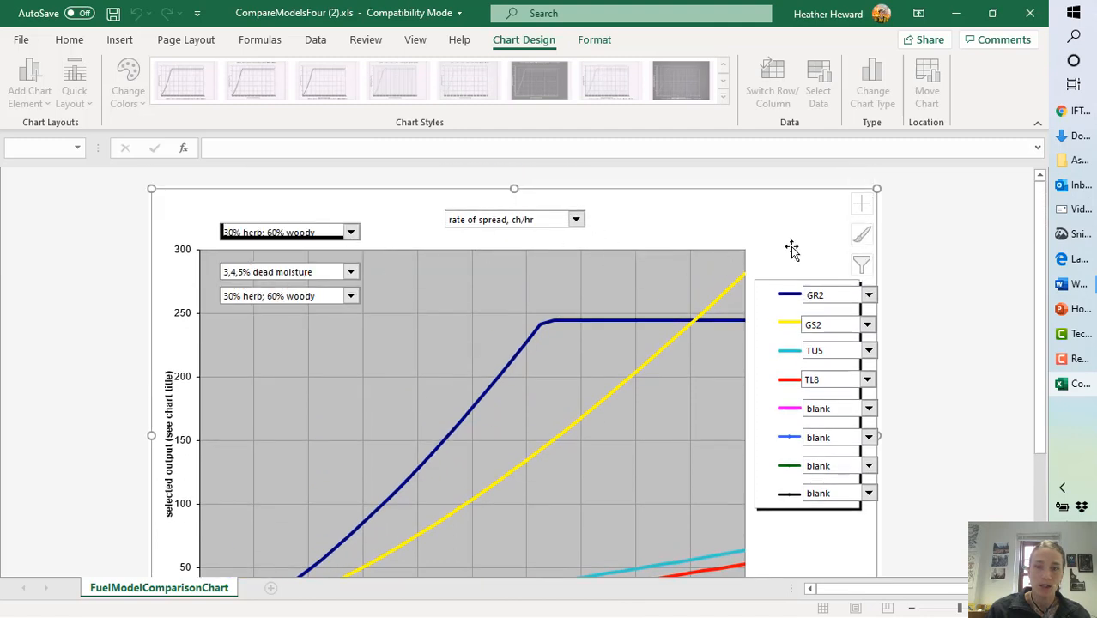
{"action": "scroll", "coordinate": [807, 234], "scroll_direction": "down", "scroll_amount": 2}
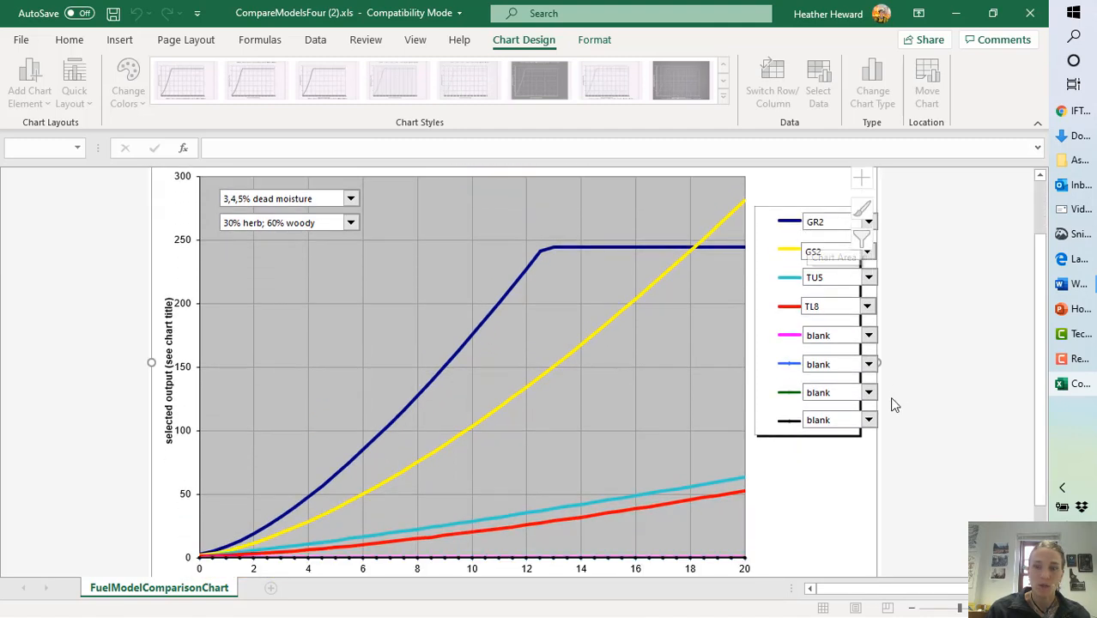
{"action": "left_click", "coordinate": [1075, 234]}
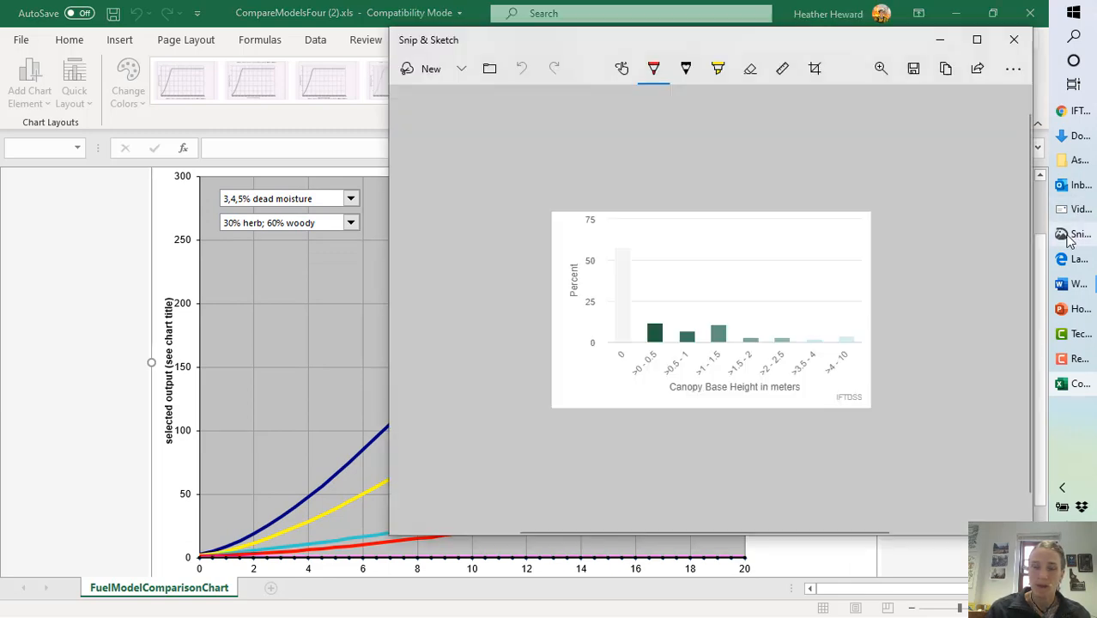
{"action": "left_click", "coordinate": [427, 68]}
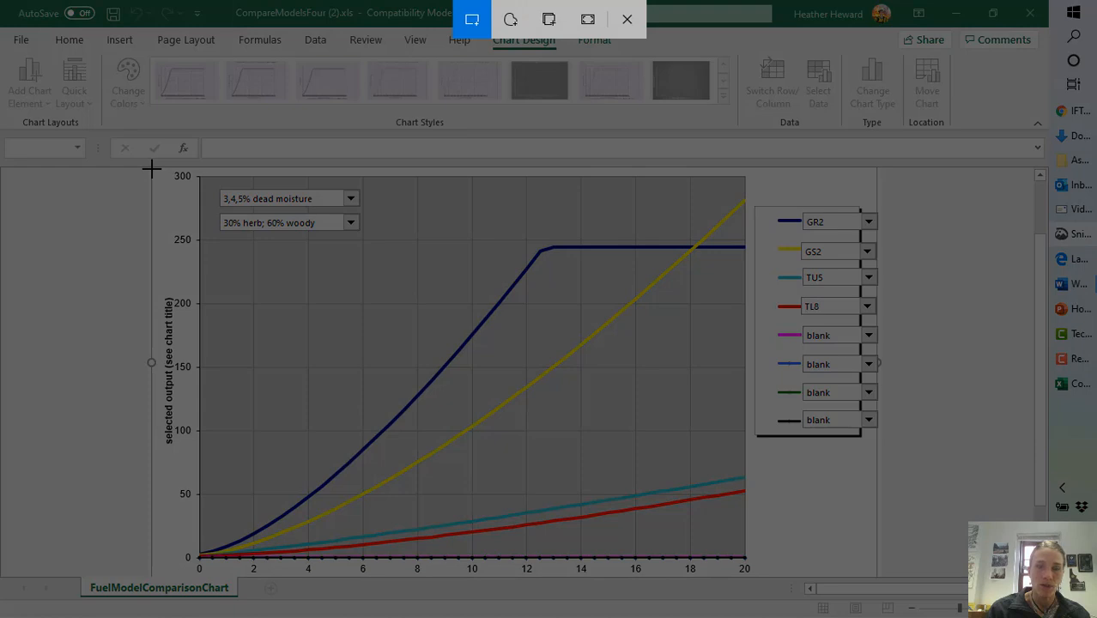
{"action": "mouse_move", "coordinate": [151, 169]}
{"action": "left_mouse_down"}
{"action": "mouse_move", "coordinate": [374, 361]}
{"action": "mouse_move", "coordinate": [817, 511]}
{"action": "mouse_move", "coordinate": [911, 584]}
{"action": "mouse_move", "coordinate": [887, 573]}
{"action": "left_mouse_up"}
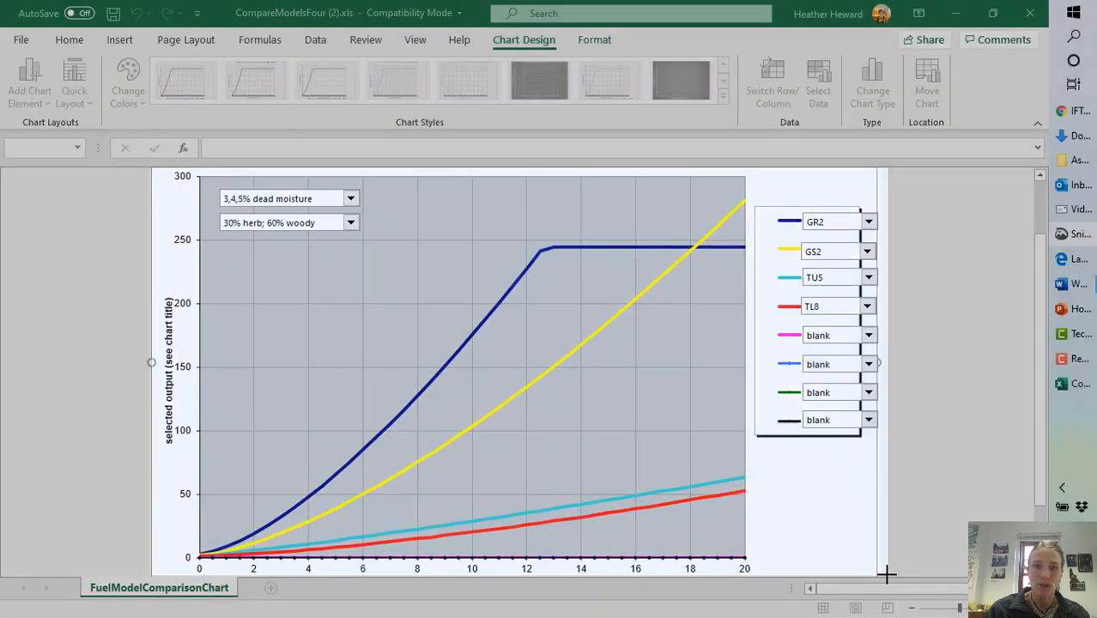
Switch to the LandscapeReport_example document in Word and paste the chart snip below the Figure 1 caption.
{"action": "key", "text": "alt+Tab"}
{"action": "key", "text": "alt+Tab"}
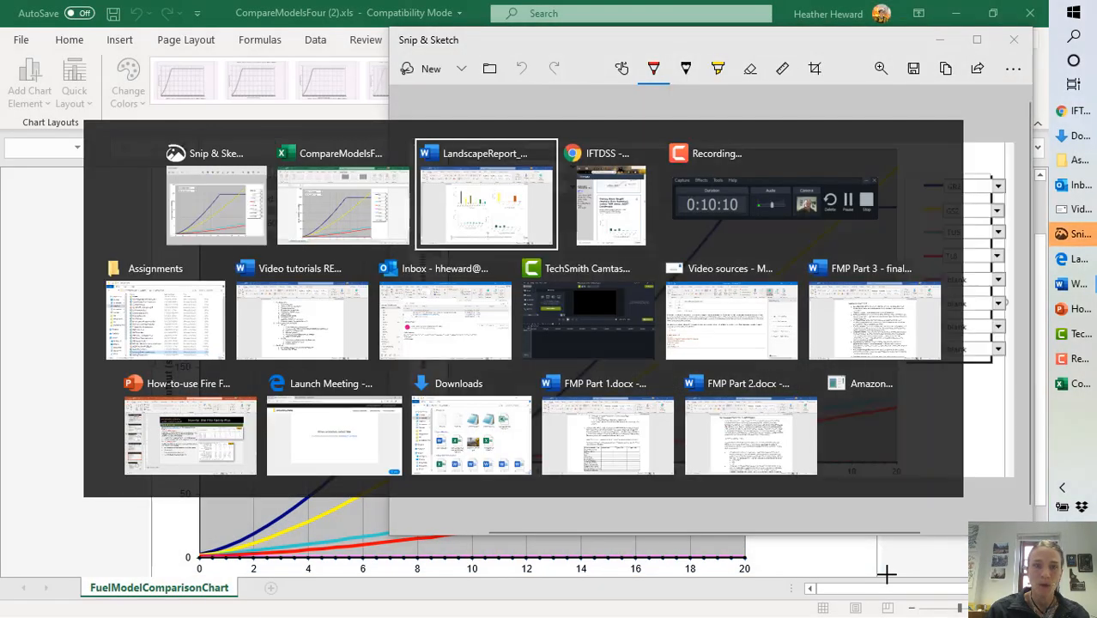
{"action": "scroll", "coordinate": [701, 486], "scroll_direction": "down", "scroll_amount": 3}
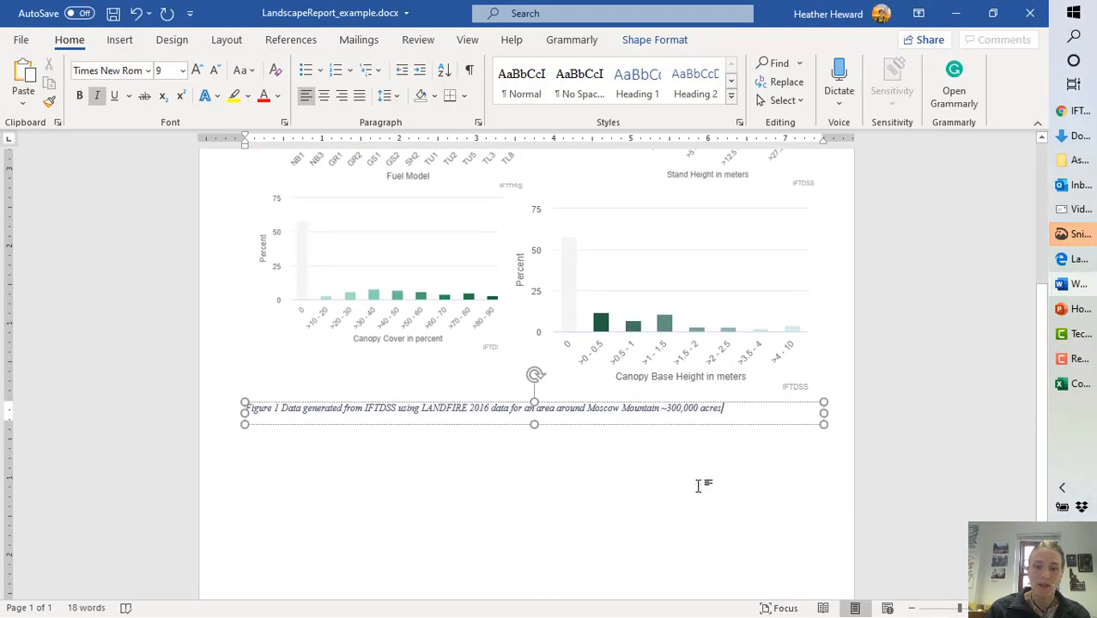
{"action": "left_click", "coordinate": [425, 461]}
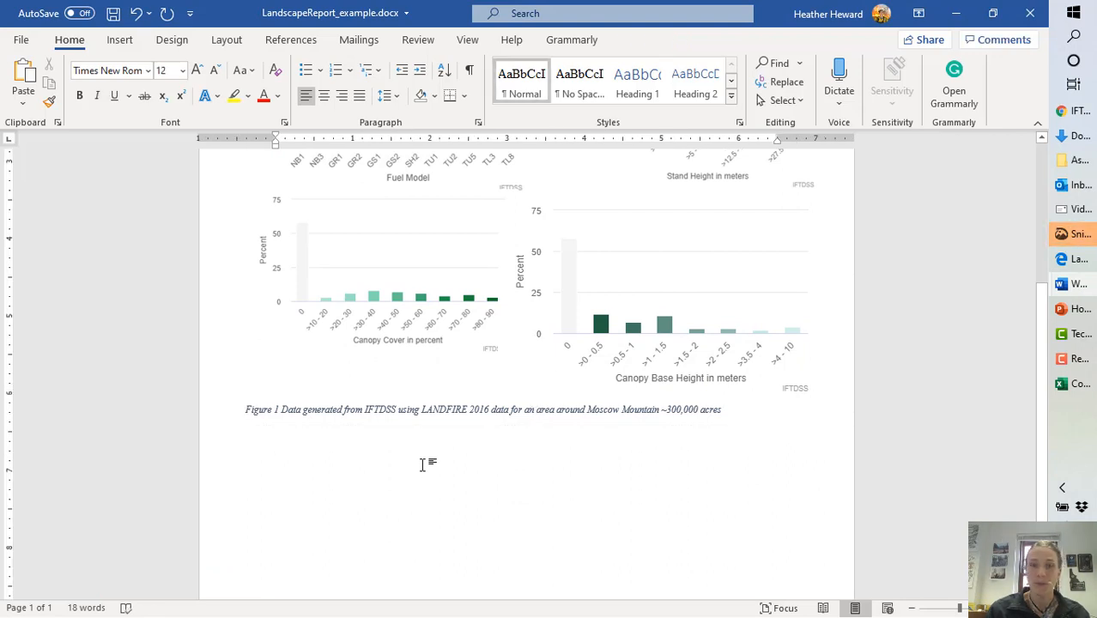
{"action": "key", "text": "ctrl+v"}
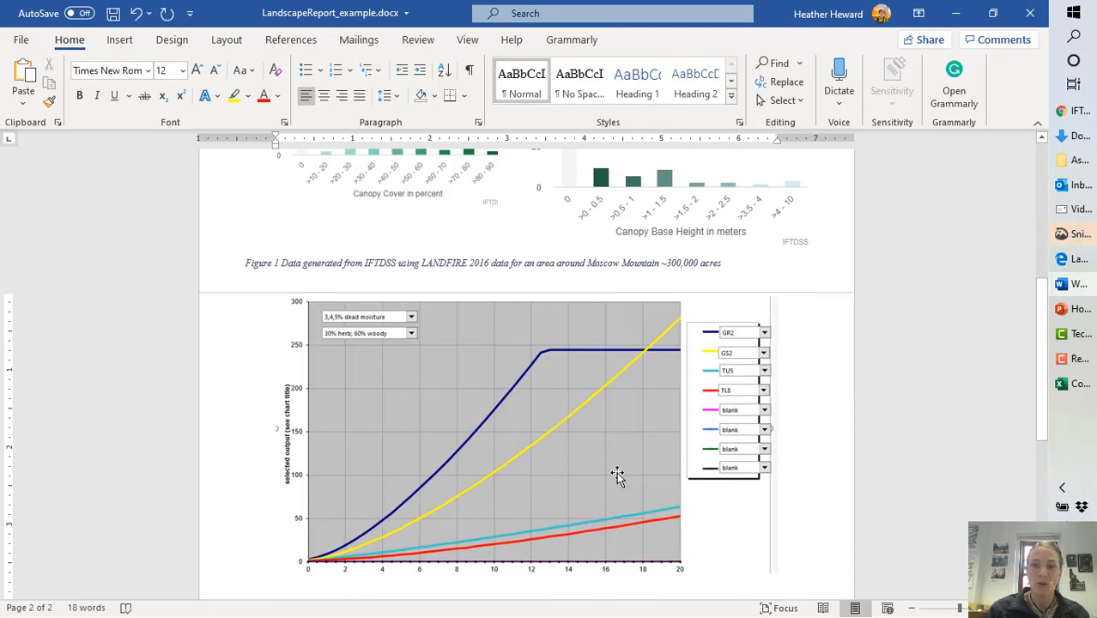
Shrink the pasted comparison chart picture proportionally to about 5.25 inches wide.
{"action": "left_click", "coordinate": [760, 563]}
{"action": "left_click_drag", "start_coordinate": [778, 569], "coordinate": [650, 518]}
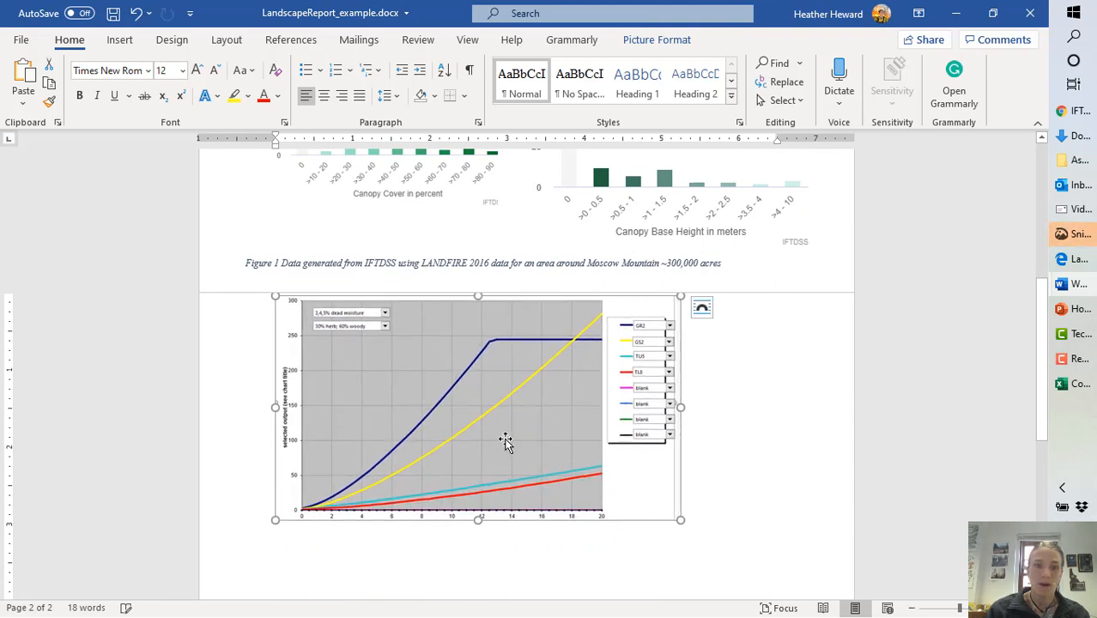
{"action": "left_click_drag", "start_coordinate": [505, 442], "coordinate": [534, 470]}
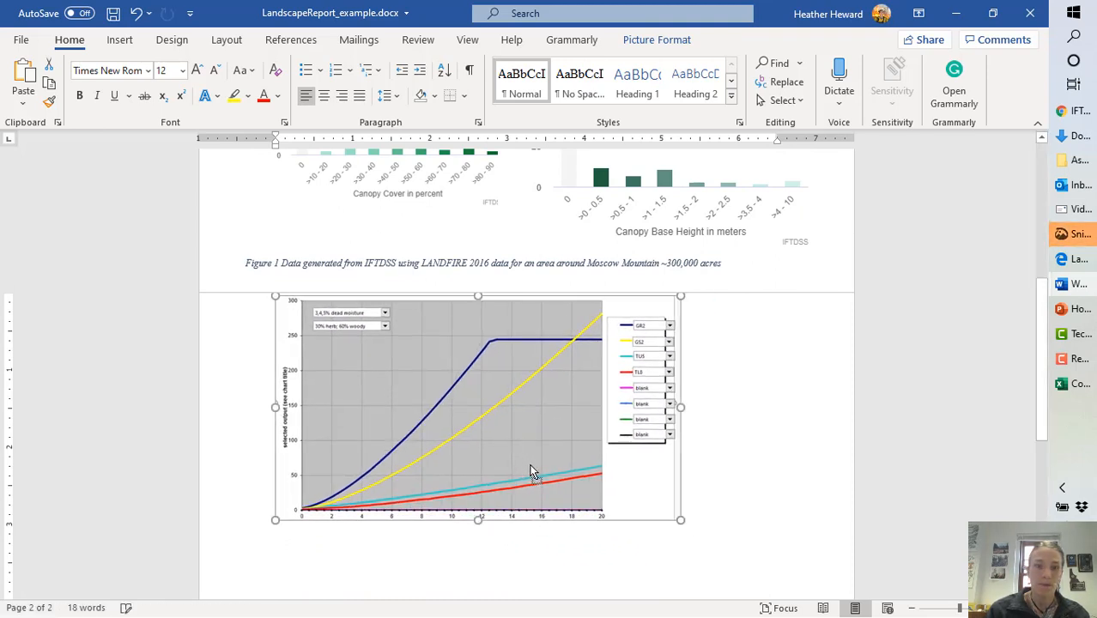
Caption the chart picture below it as "Figure 2 - Fire Behavior from CompareModels Four spreadsheet for the most prominant fuel models on Moscow Mountain".
{"action": "right_click", "coordinate": [533, 417]}
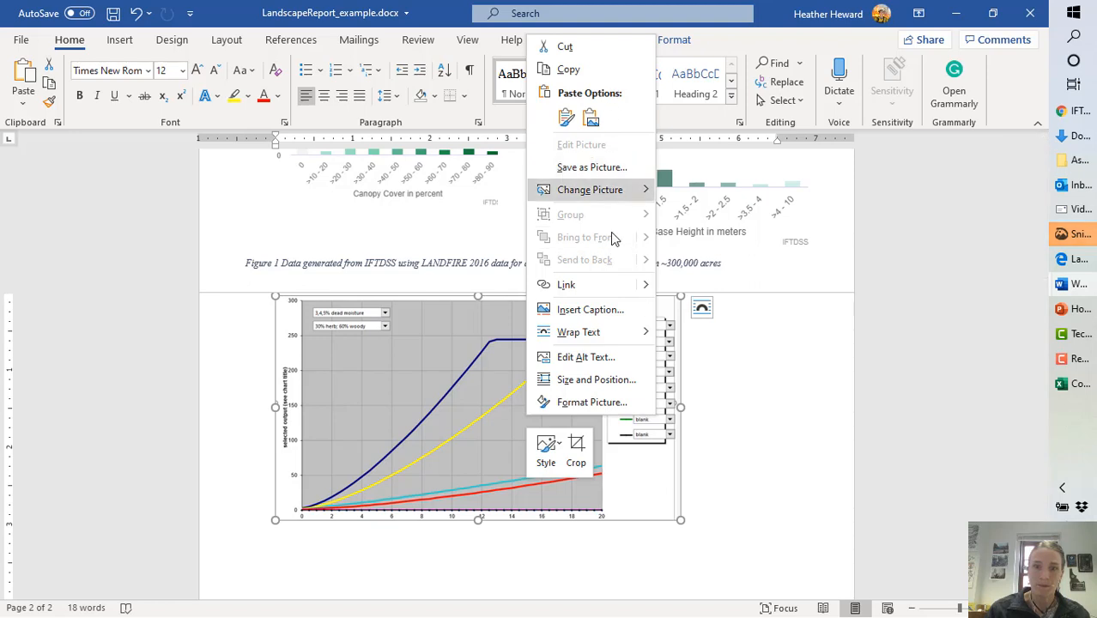
{"action": "left_click", "coordinate": [592, 310]}
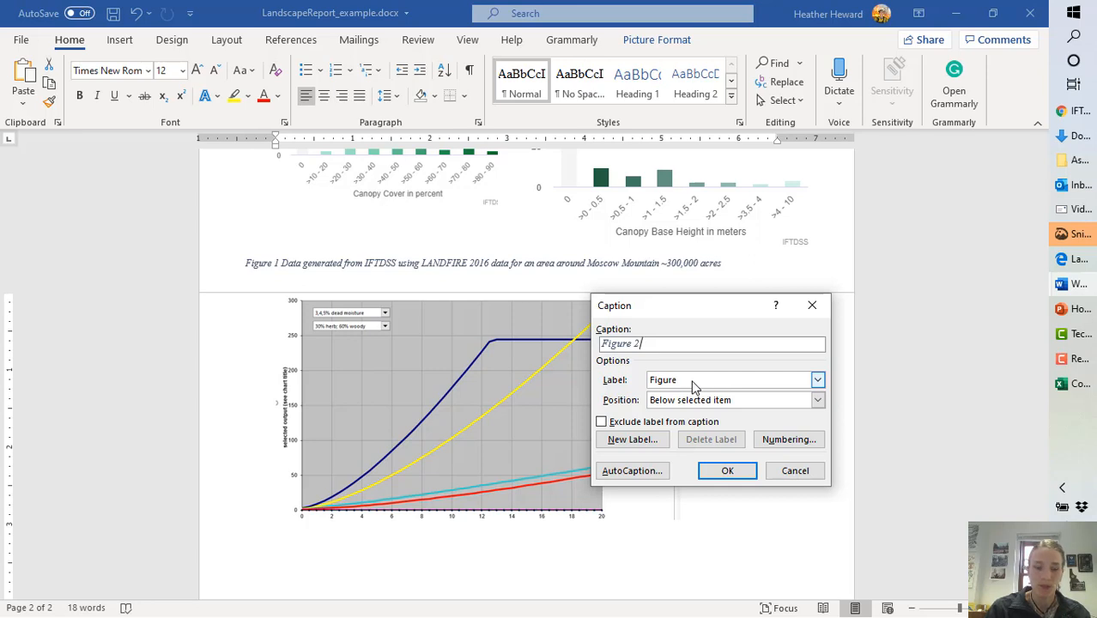
{"action": "type", "text": "Prominant fuel models on Moscow Mountain"}
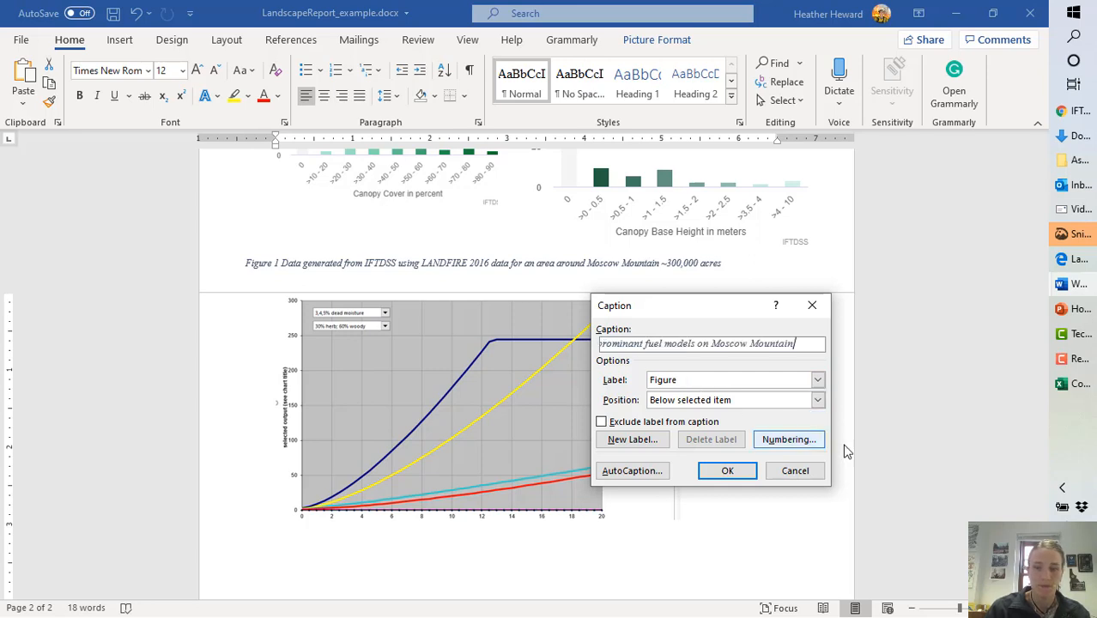
{"action": "left_click", "coordinate": [728, 471]}
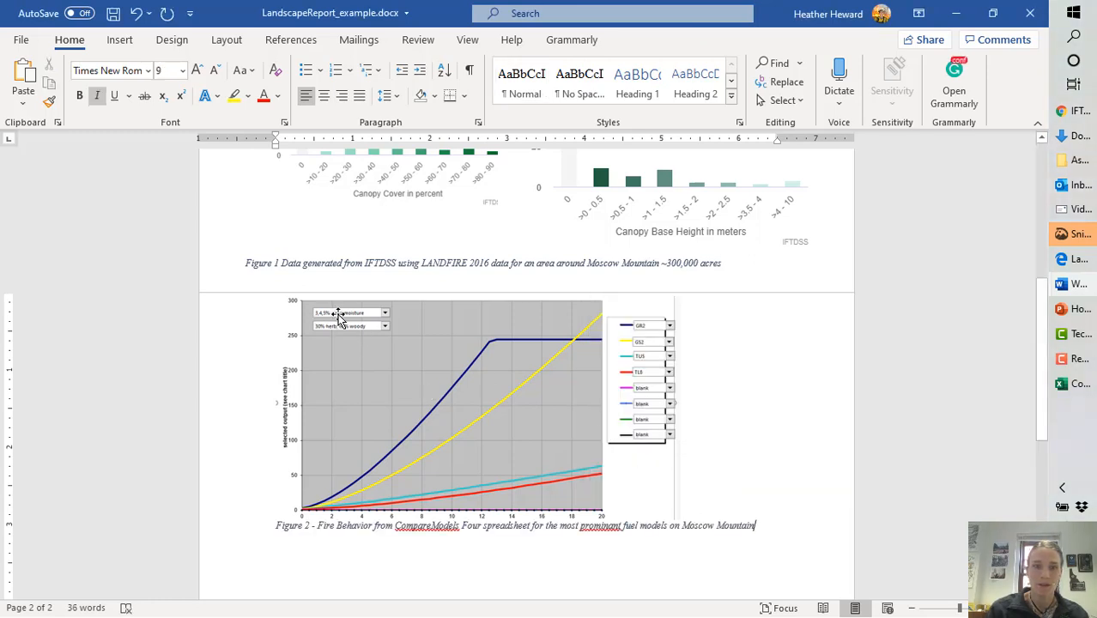
Replace "Fire Behavior" with "Rate of Spread" in the Figure 2 caption.
{"action": "double_click", "coordinate": [468, 525]}
{"action": "left_click", "coordinate": [523, 526]}
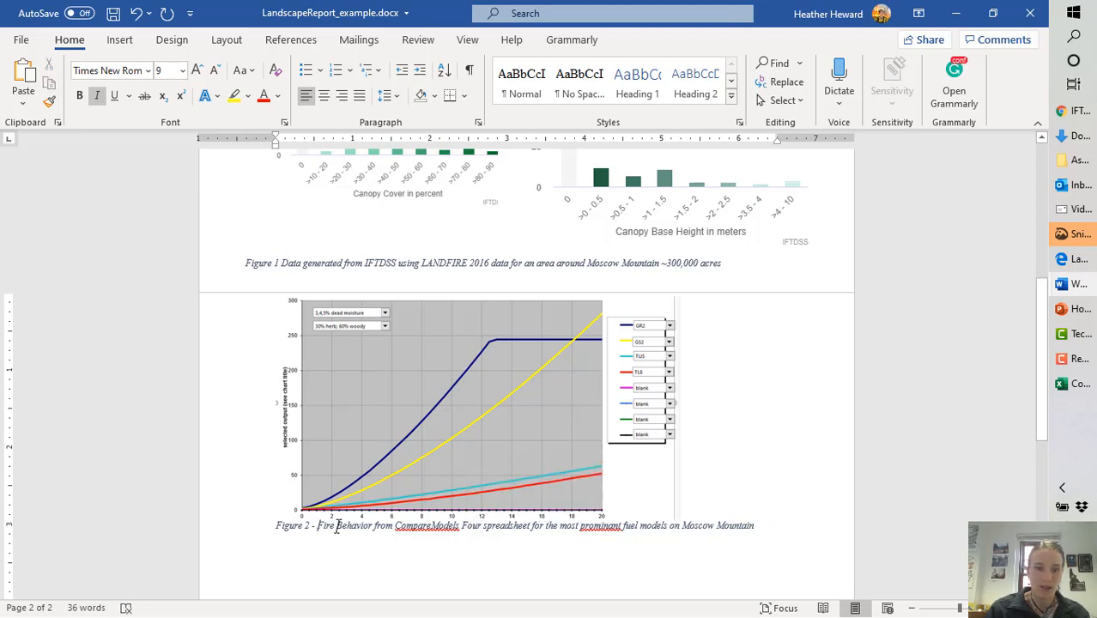
{"action": "key", "text": "BackSpace"}
{"action": "key", "text": "BackSpace"}
{"action": "key", "text": "BackSpace"}
{"action": "key", "text": "BackSpace"}
{"action": "key", "text": "BackSpace"}
{"action": "key", "text": "BackSpace"}
{"action": "key", "text": "BackSpace"}
{"action": "key", "text": "BackSpace"}
{"action": "key", "text": "BackSpace"}
{"action": "key", "text": "BackSpace"}
{"action": "key", "text": "BackSpace"}
{"action": "key", "text": "BackSpace"}
{"action": "key", "text": "BackSpace"}
{"action": "type", "text": "Rate of Spread"}
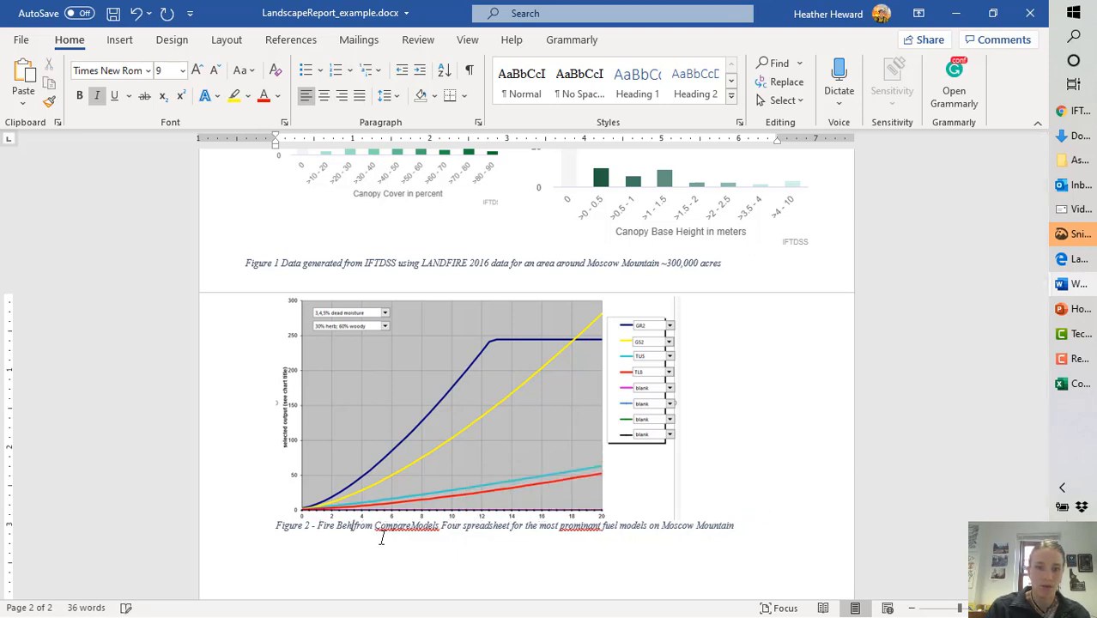
{"action": "left_click", "coordinate": [551, 528]}
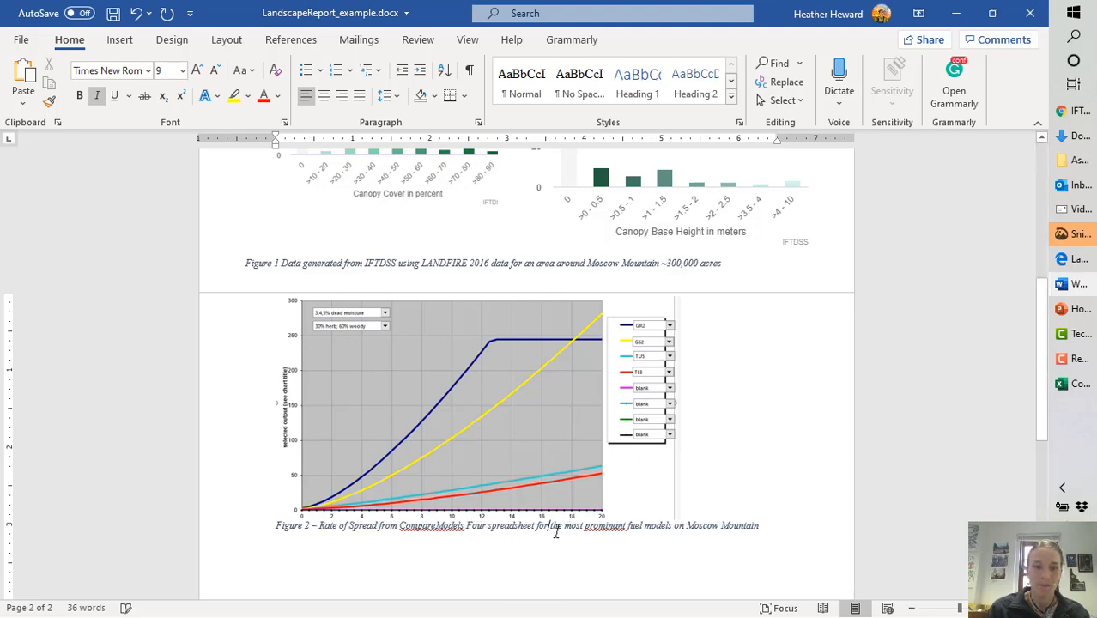
Switch to the CompareModelsFour workbook, set the comparison chart's output to flame length, ft, and snip the chart with its legend.
{"action": "key", "text": "alt+Tab"}
{"action": "key", "text": "alt+Tab"}
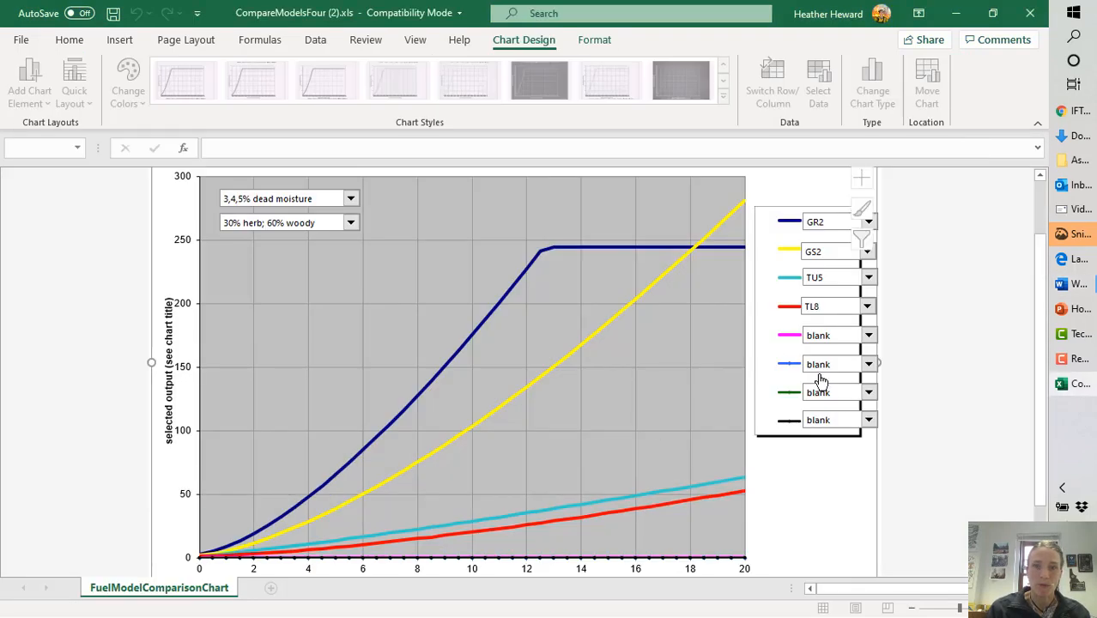
{"action": "scroll", "coordinate": [822, 382], "scroll_direction": "up", "scroll_amount": 1}
{"action": "scroll", "coordinate": [822, 382], "scroll_direction": "up", "scroll_amount": 1}
{"action": "left_click", "coordinate": [578, 219]}
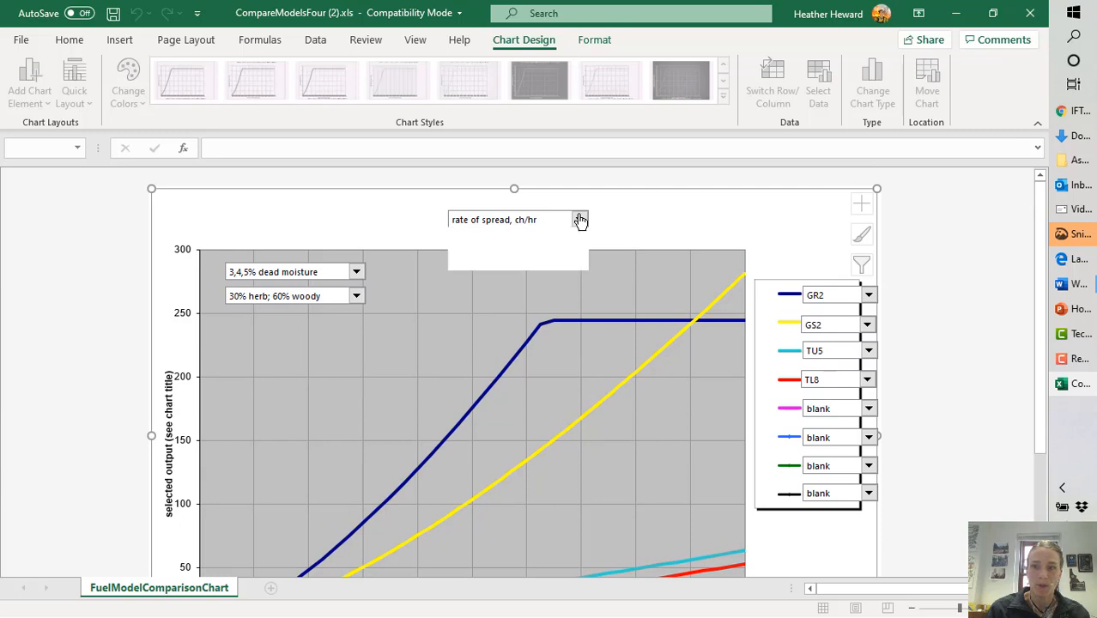
{"action": "left_click", "coordinate": [500, 244]}
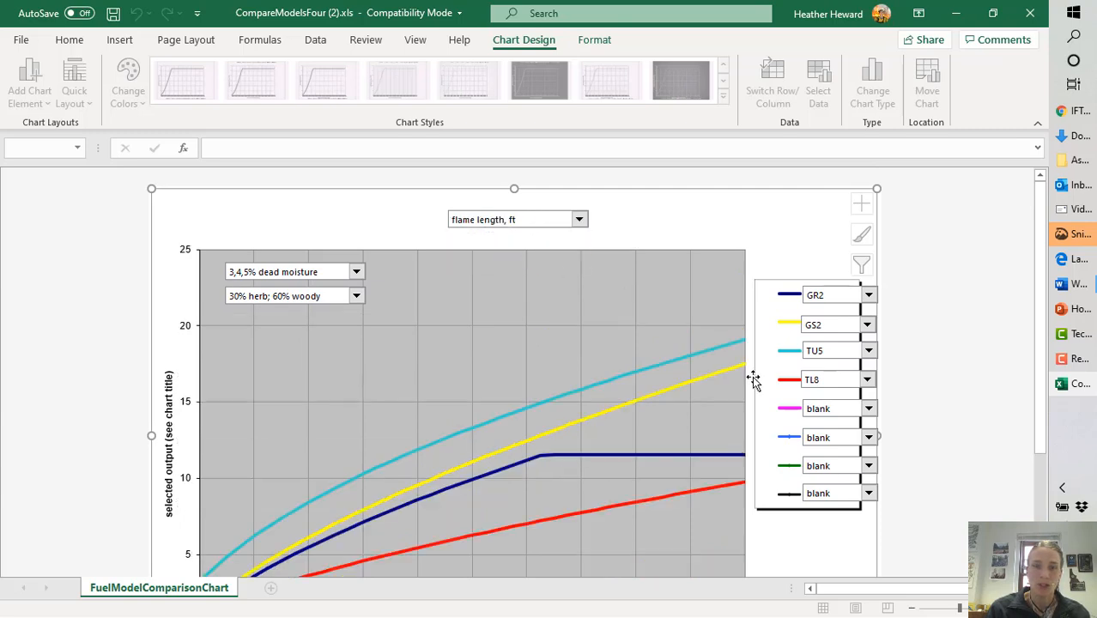
{"action": "scroll", "coordinate": [824, 525], "scroll_direction": "down", "scroll_amount": 3}
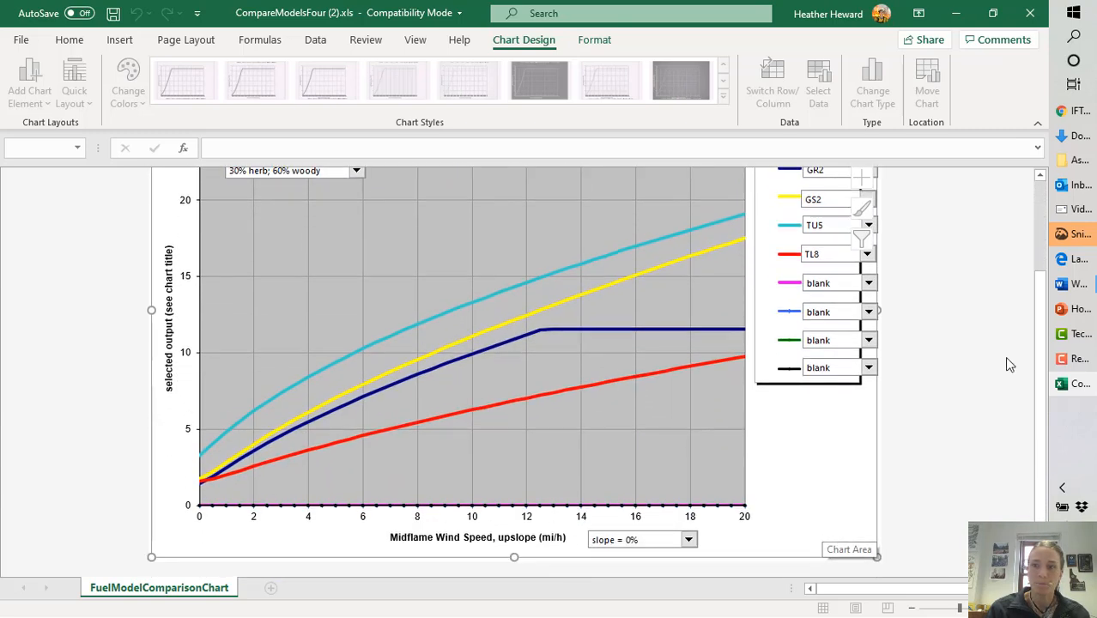
Switch back to the LandscapeReport_example document in Word and paste the flame length chart snip below the Figure 2 caption.
{"action": "left_click", "coordinate": [1071, 284]}
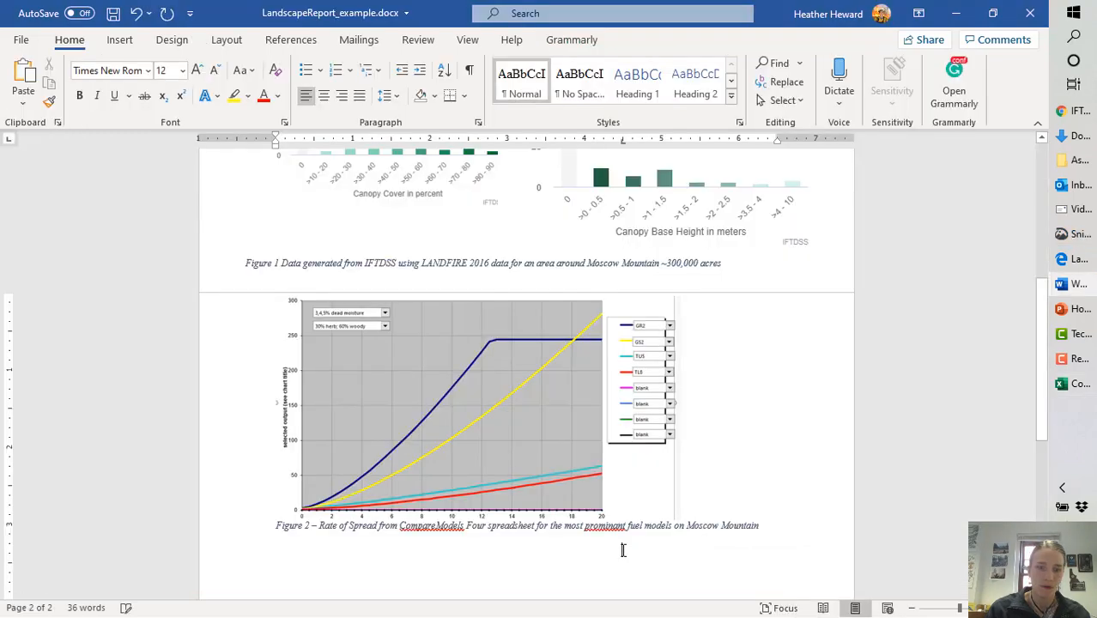
{"action": "double_click", "coordinate": [299, 569]}
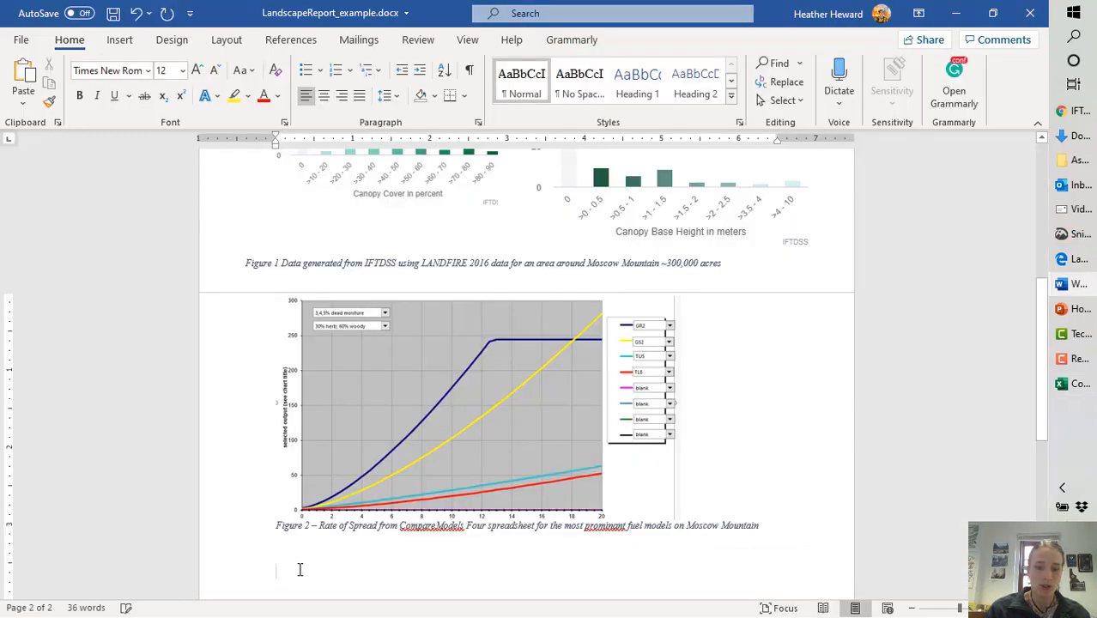
{"action": "key", "text": "ctrl+v"}
{"action": "left_click", "coordinate": [549, 471]}
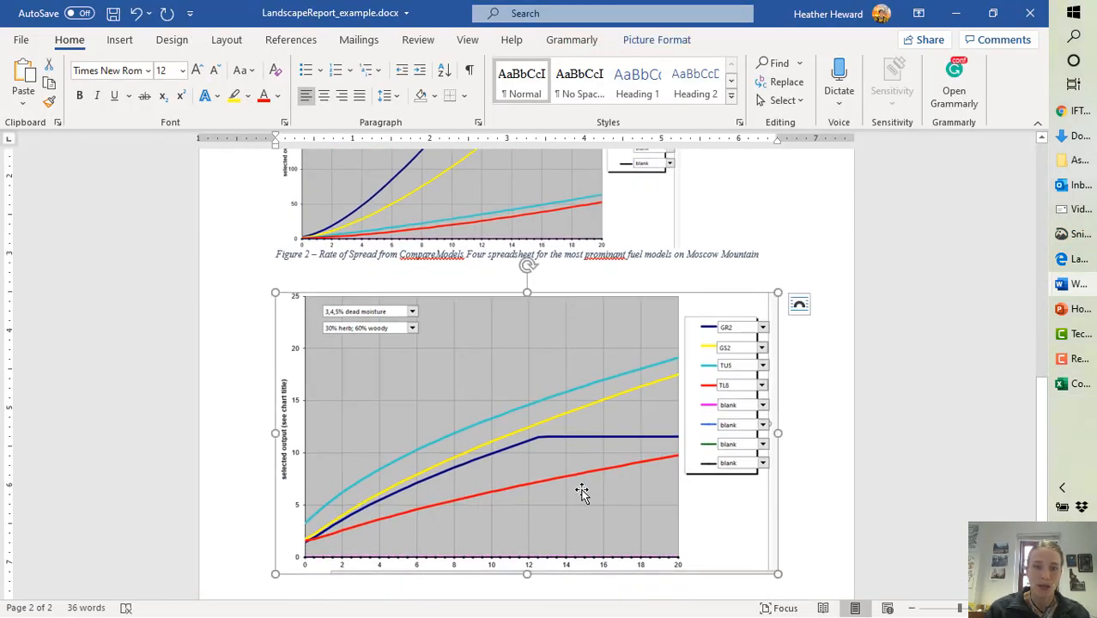
Insert the caption "Figure 3 Flame Length" below the pasted flame length chart.
{"action": "right_click", "coordinate": [583, 493]}
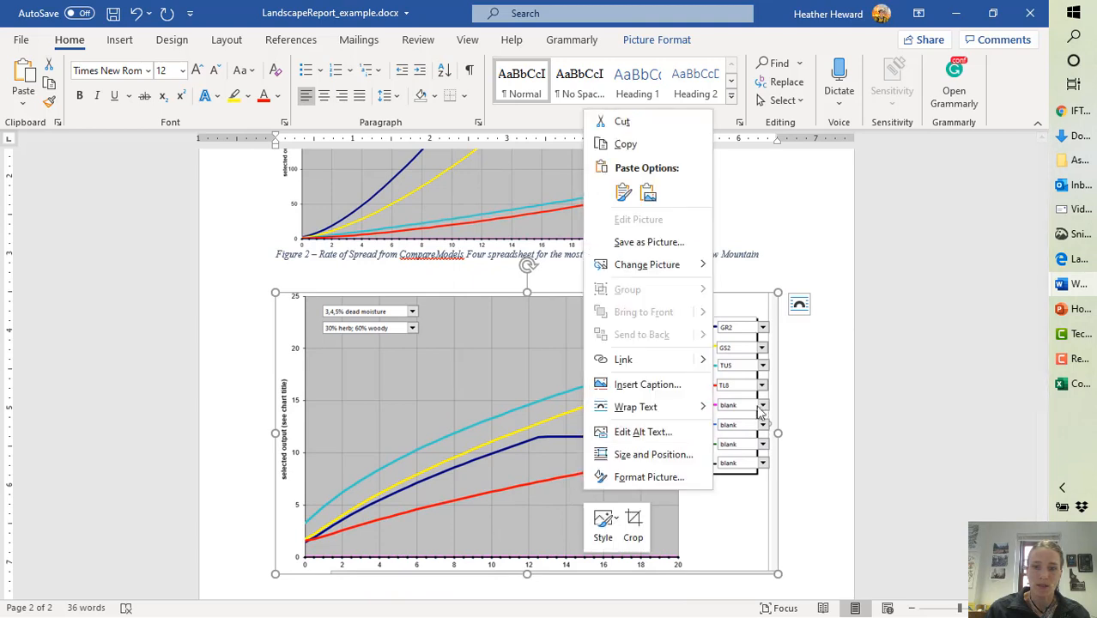
{"action": "left_click", "coordinate": [640, 385]}
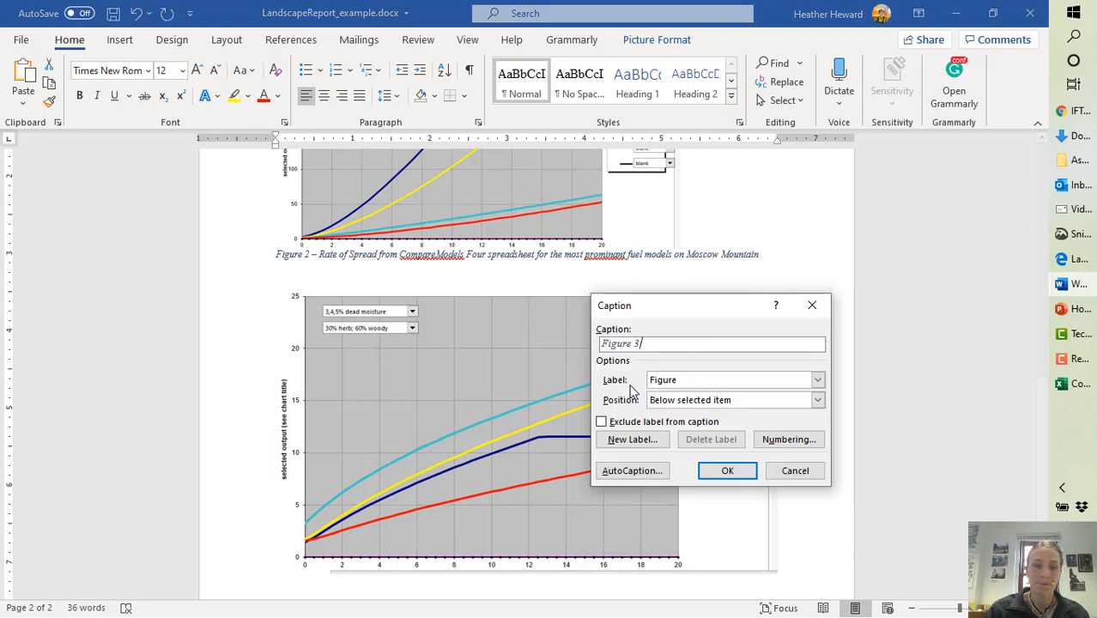
{"action": "type", "text": "Flame Length"}
{"action": "left_click", "coordinate": [745, 473]}
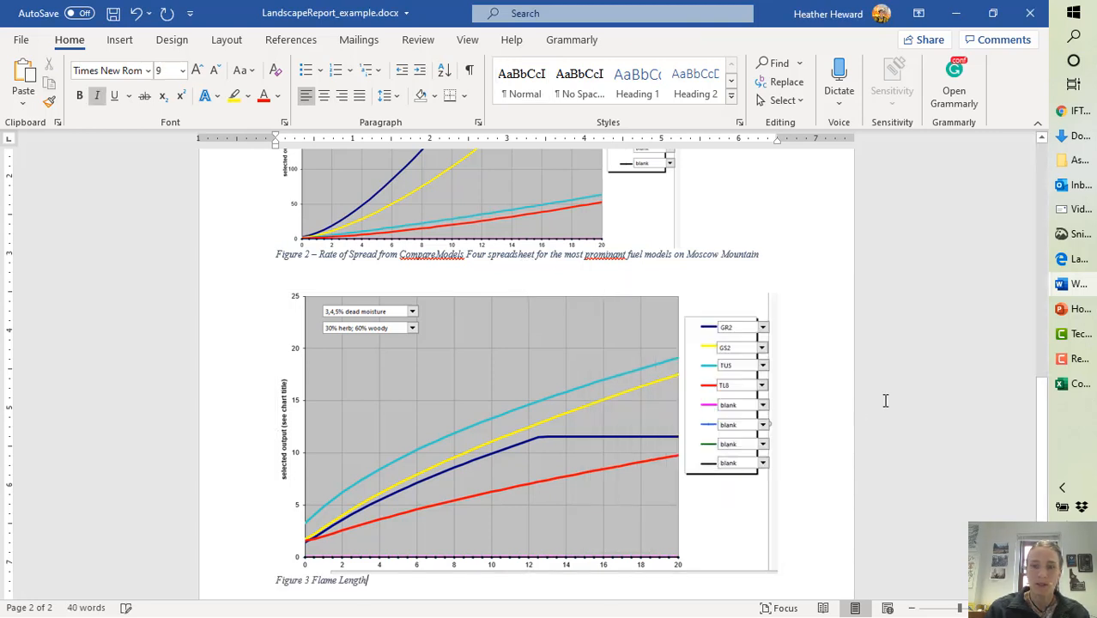
Switch to Chrome, maximize the IFTDSS report, and review its canopy base height, stand height, canopy cover and fuel model summaries.
{"action": "left_click", "coordinate": [1074, 113]}
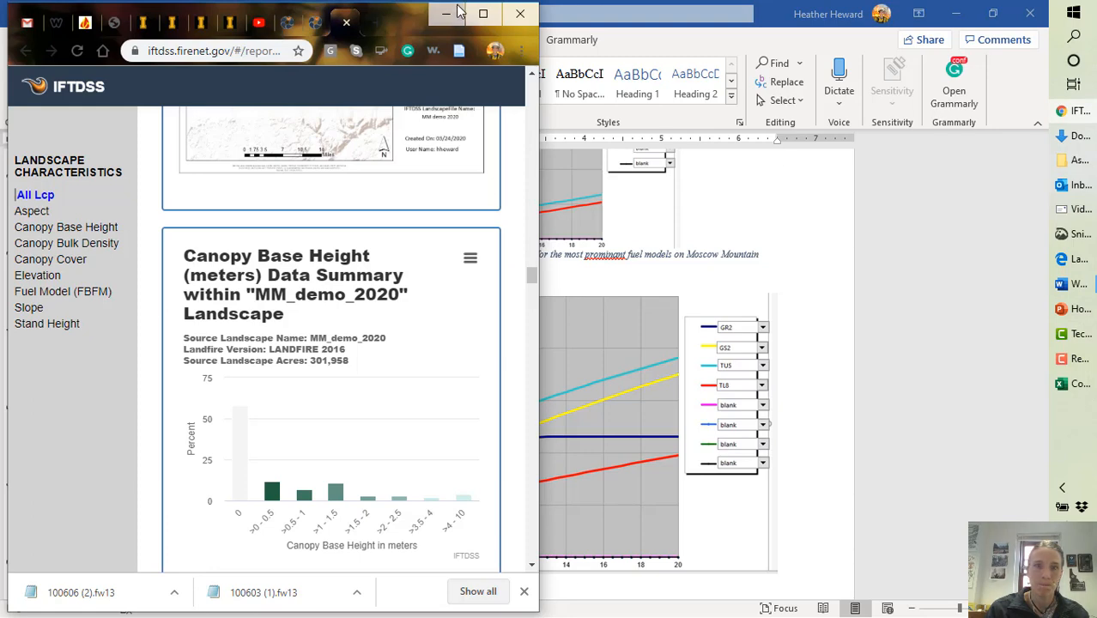
{"action": "left_click", "coordinate": [483, 13]}
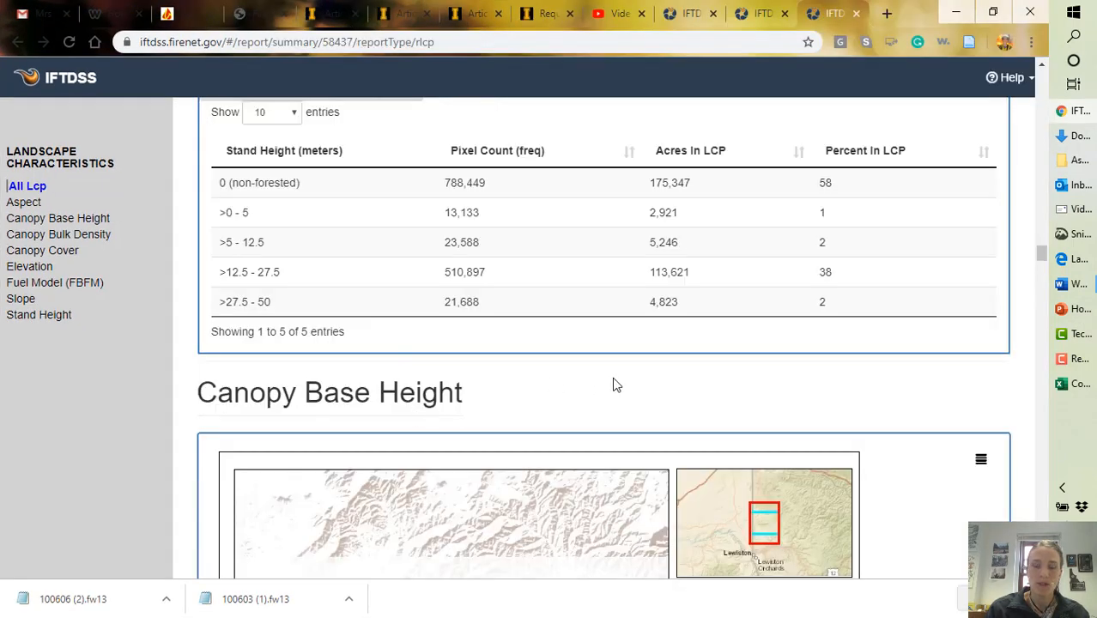
{"action": "scroll", "coordinate": [641, 393], "scroll_direction": "down", "scroll_amount": 5}
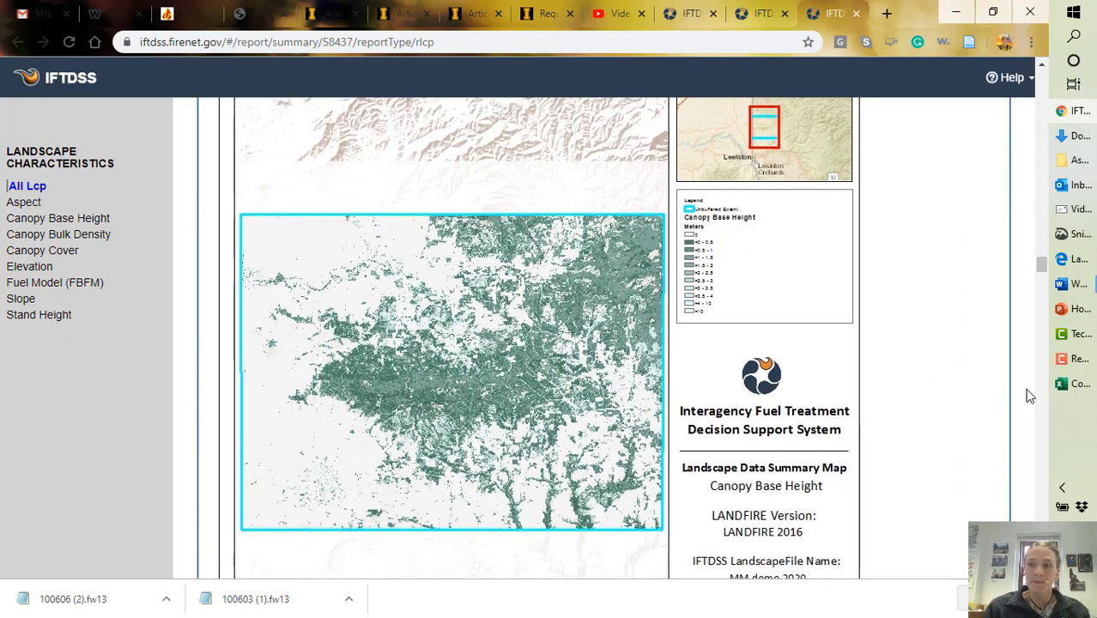
{"action": "scroll", "coordinate": [578, 352], "scroll_direction": "up", "scroll_amount": 4}
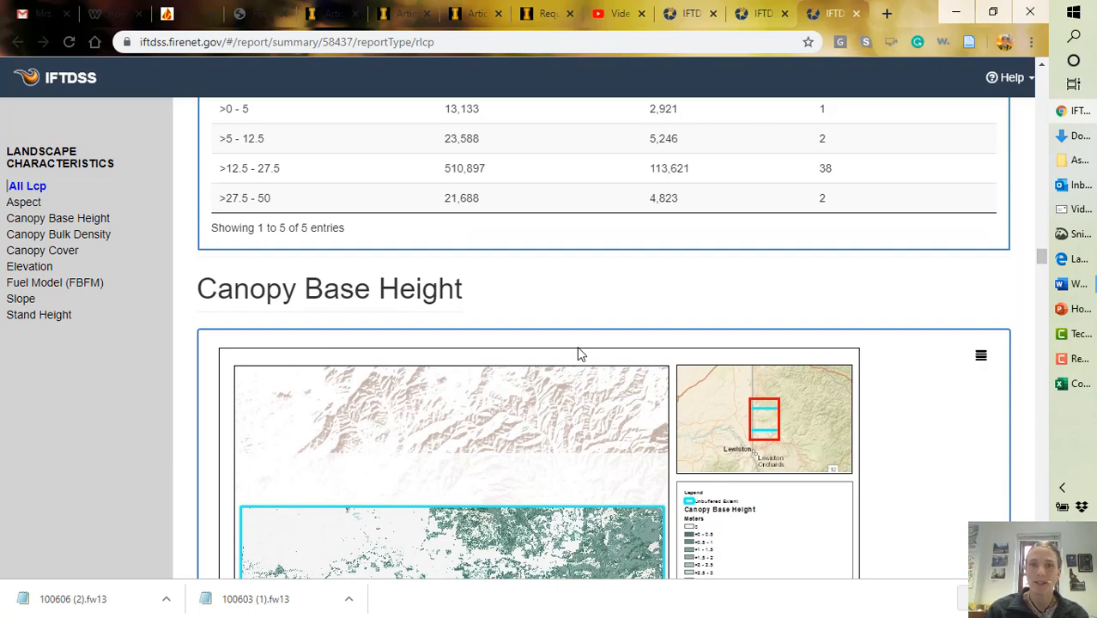
{"action": "scroll", "coordinate": [578, 352], "scroll_direction": "up", "scroll_amount": 1}
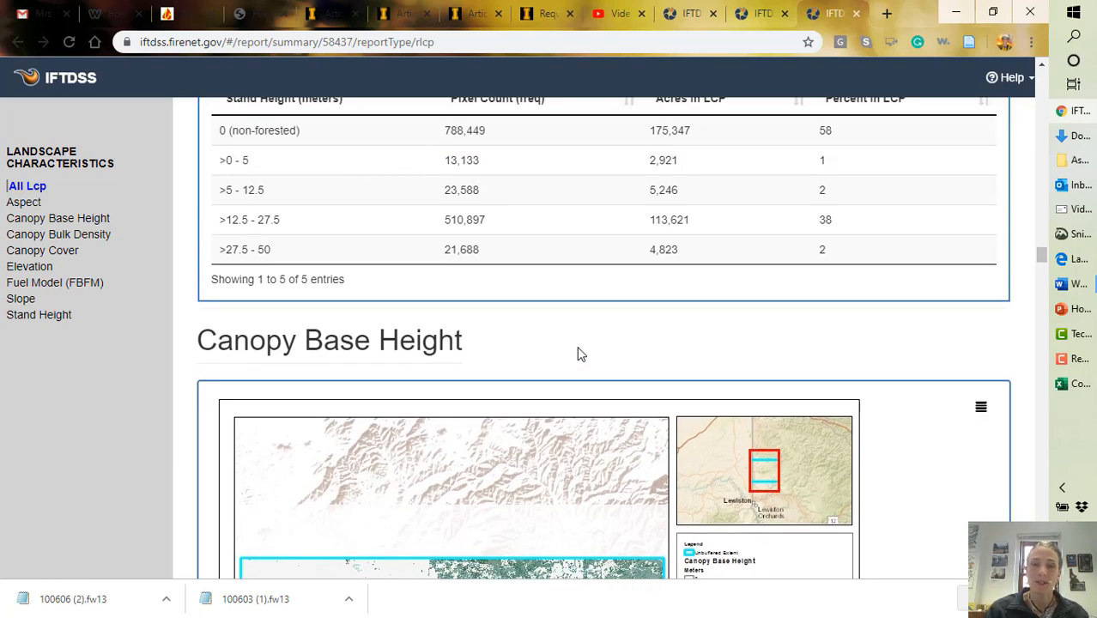
{"action": "scroll", "coordinate": [579, 353], "scroll_direction": "up", "scroll_amount": 1}
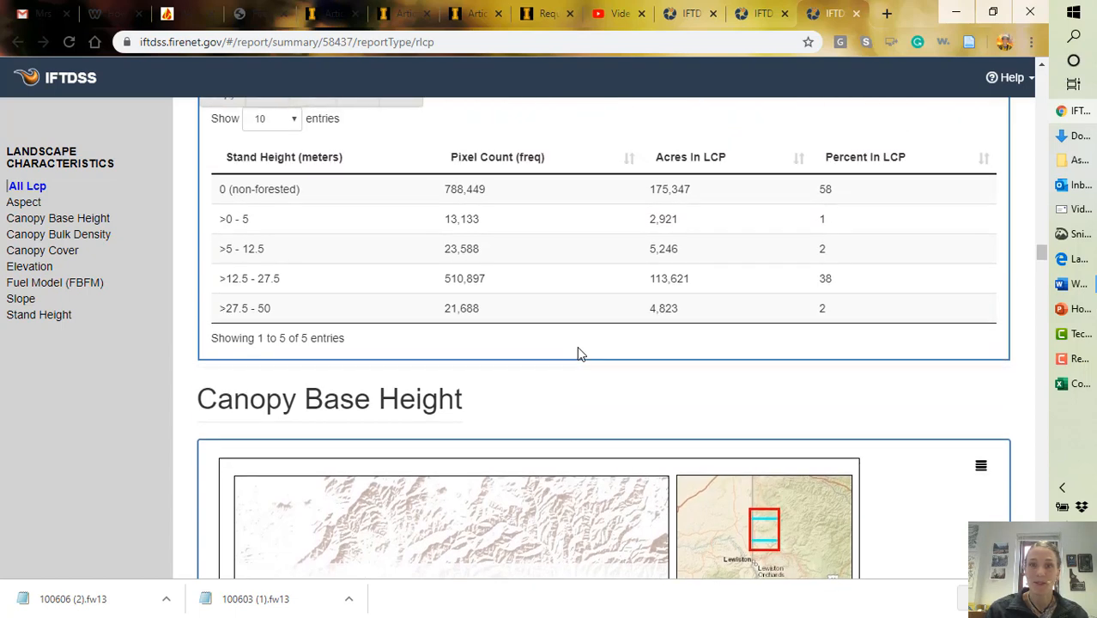
{"action": "scroll", "coordinate": [579, 353], "scroll_direction": "up", "scroll_amount": 3}
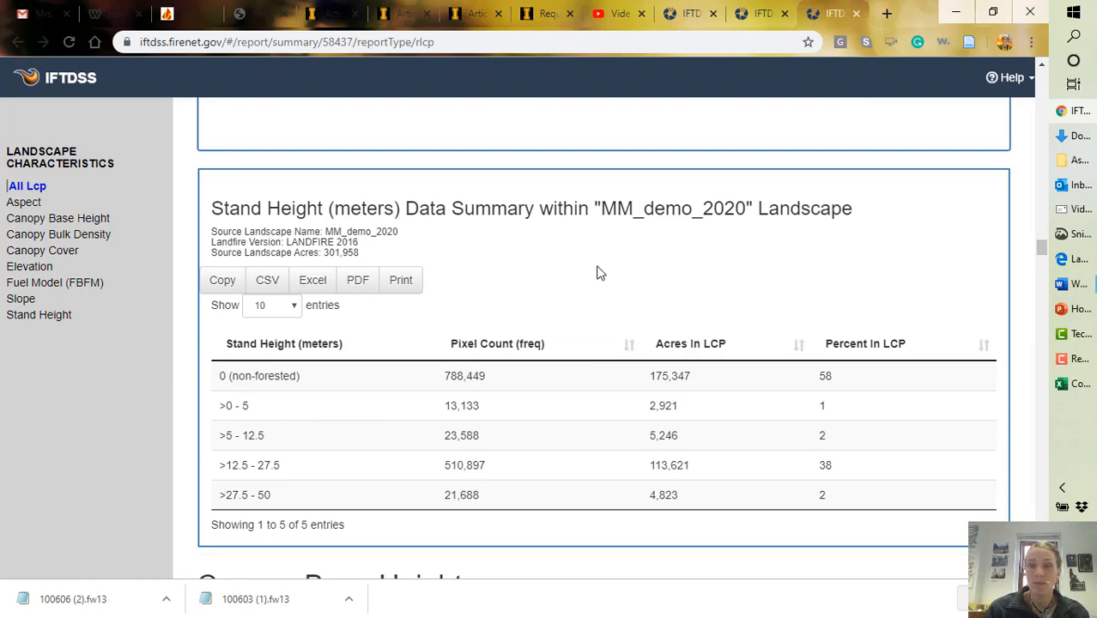
{"action": "scroll", "coordinate": [601, 272], "scroll_direction": "up", "scroll_amount": 5}
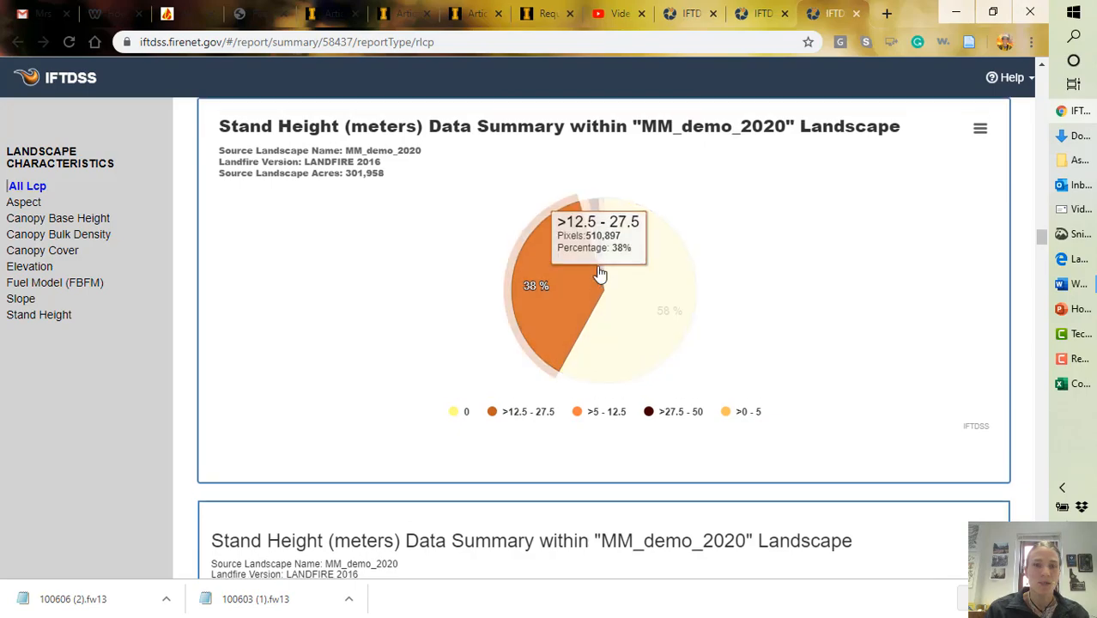
{"action": "scroll", "coordinate": [600, 272], "scroll_direction": "up", "scroll_amount": 2}
{"action": "scroll", "coordinate": [599, 272], "scroll_direction": "up", "scroll_amount": 20}
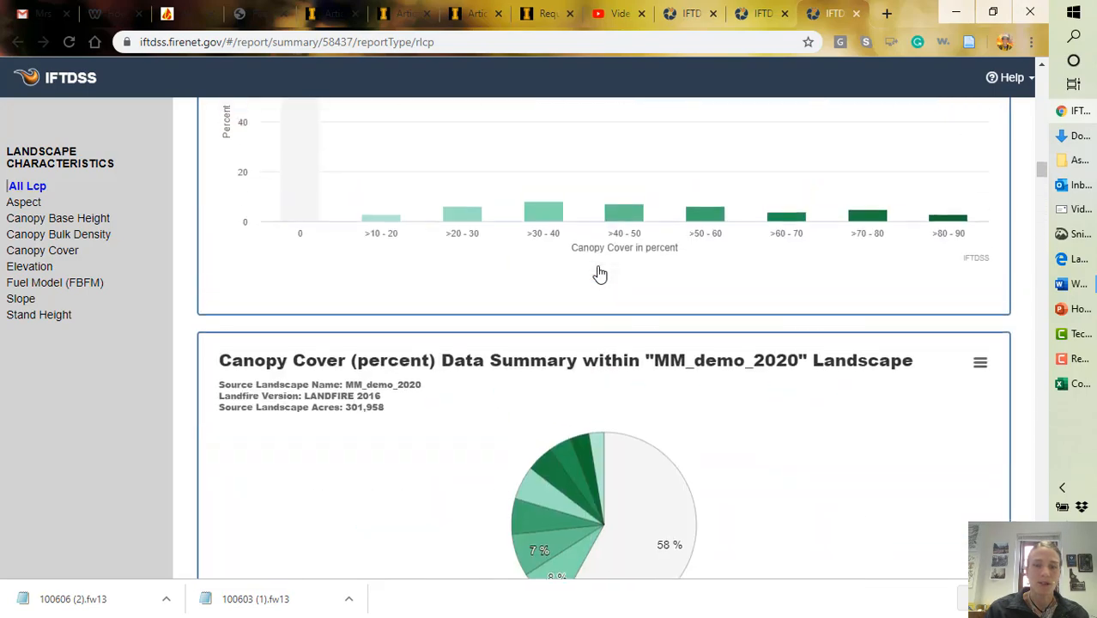
{"action": "scroll", "coordinate": [600, 272], "scroll_direction": "up", "scroll_amount": 8}
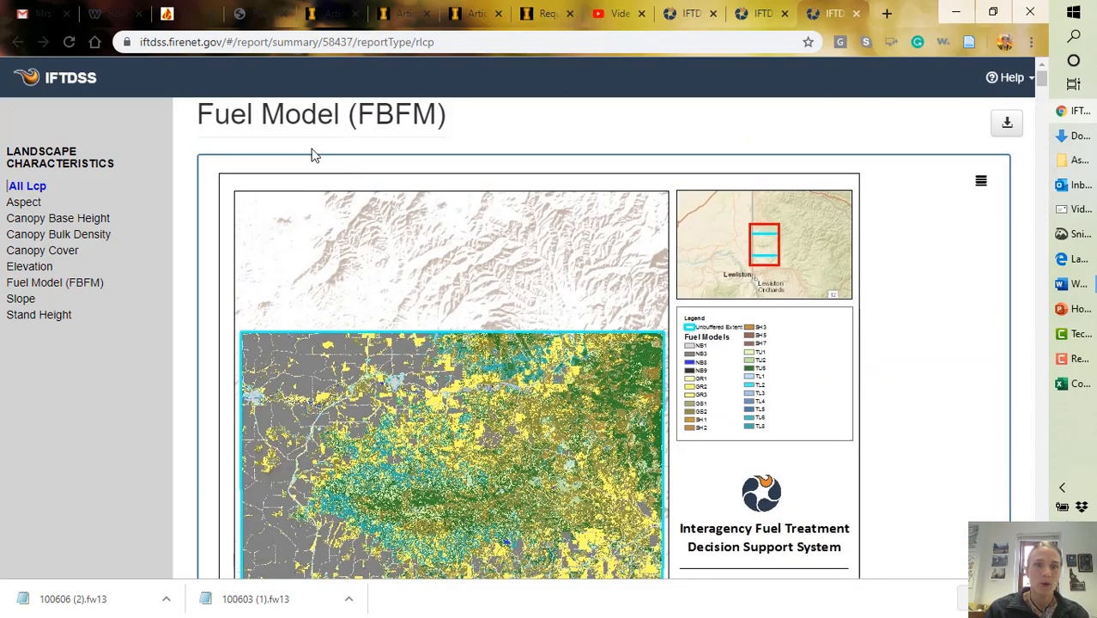
Close the landscape report and open Model Fire Behavior from the Landscape Evaluation stage of the IFTDSS cycle.
{"action": "left_click", "coordinate": [855, 14]}
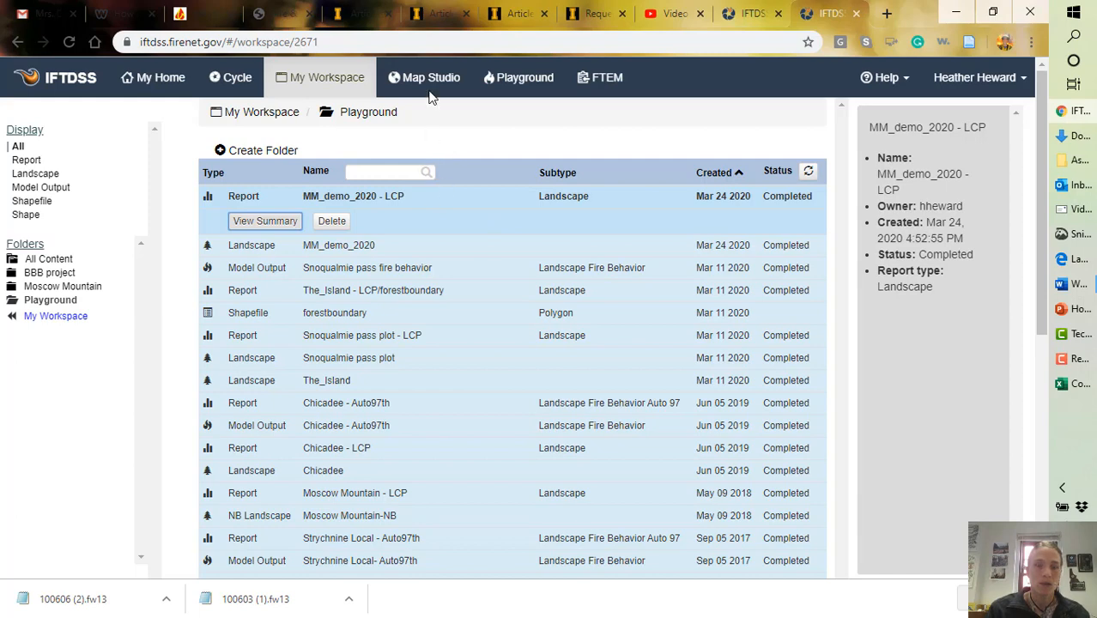
{"action": "left_click", "coordinate": [233, 81]}
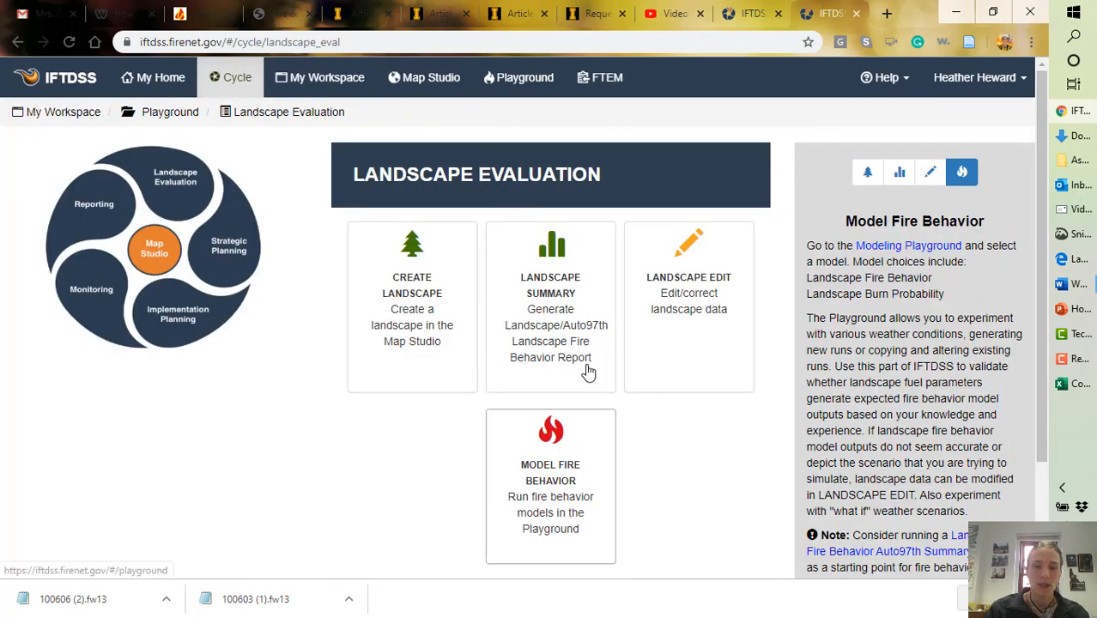
{"action": "left_click", "coordinate": [563, 488]}
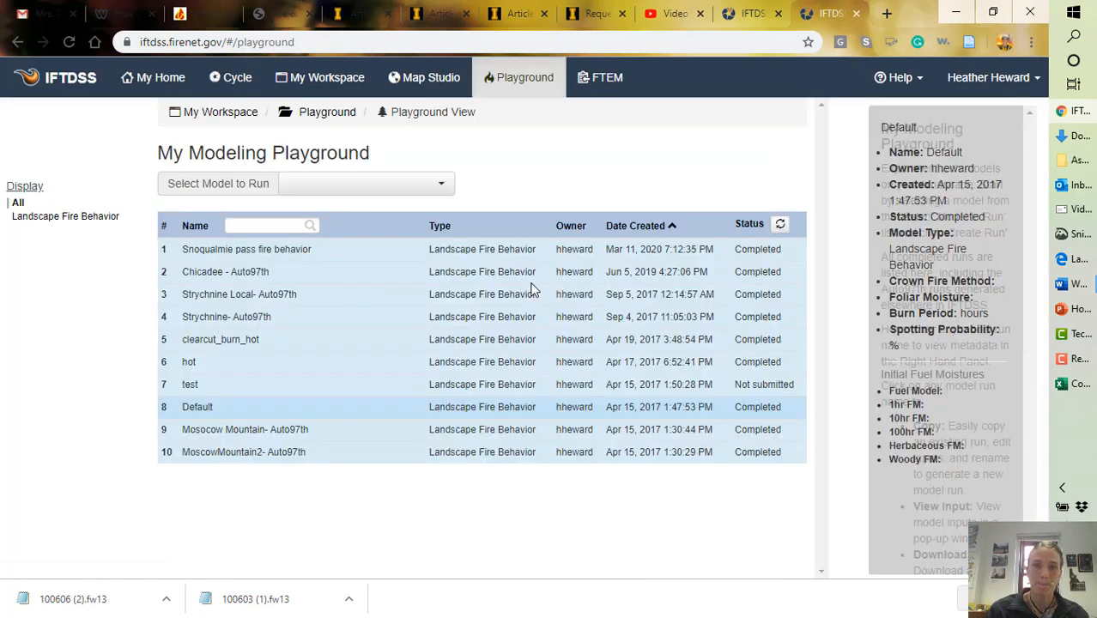
Create a new Landscape Fire Behavior model run and select MM_demo_2020 as its landscape.
{"action": "left_click", "coordinate": [427, 186]}
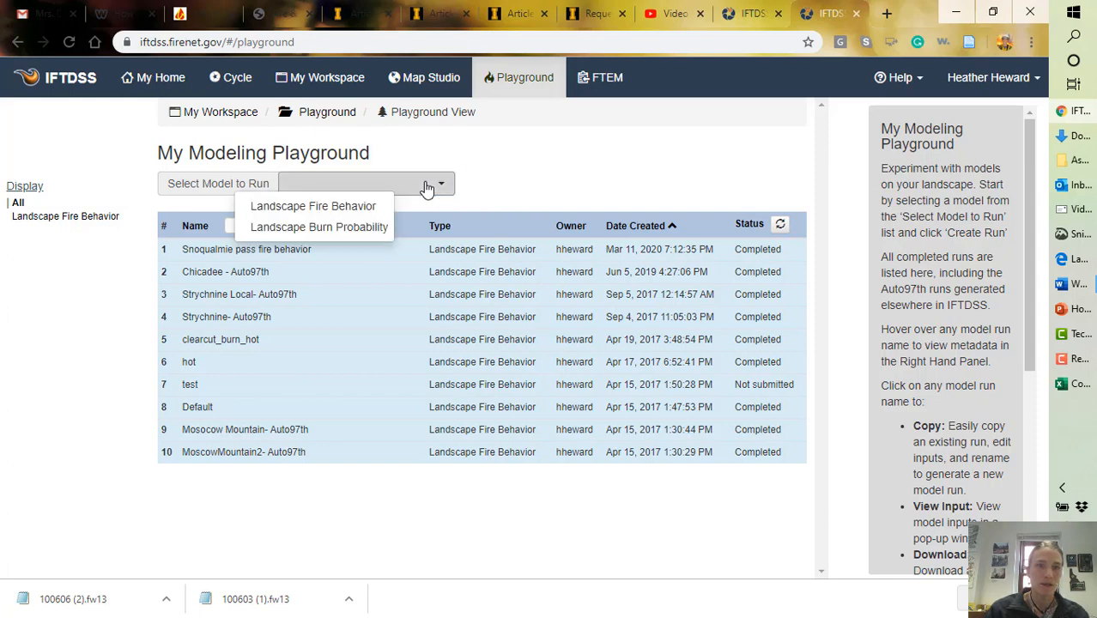
{"action": "left_click", "coordinate": [360, 207]}
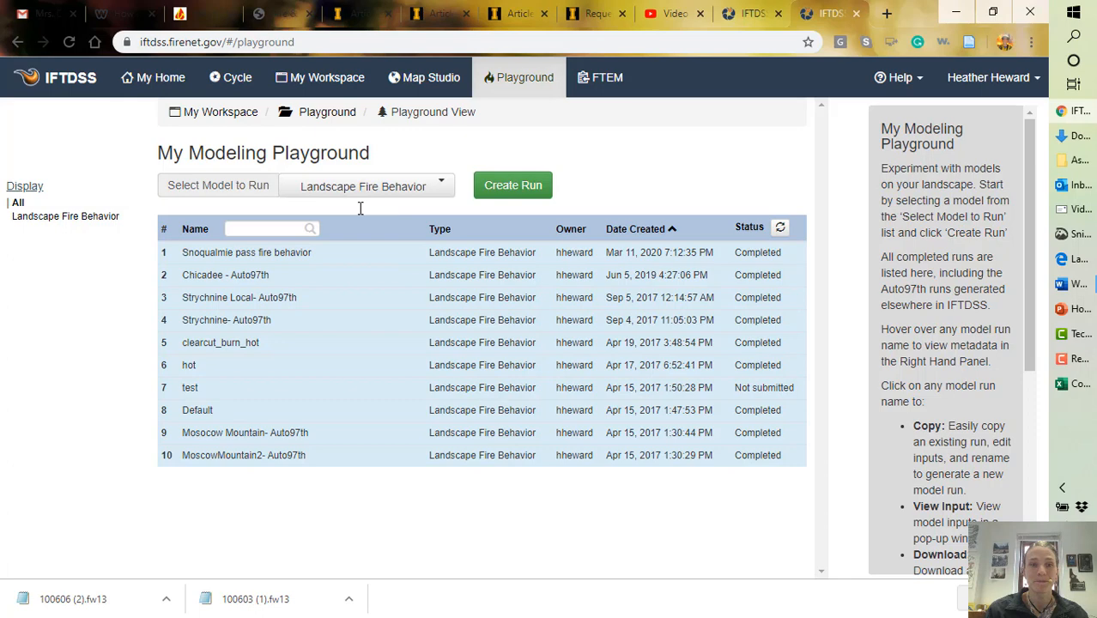
{"action": "left_click", "coordinate": [522, 187]}
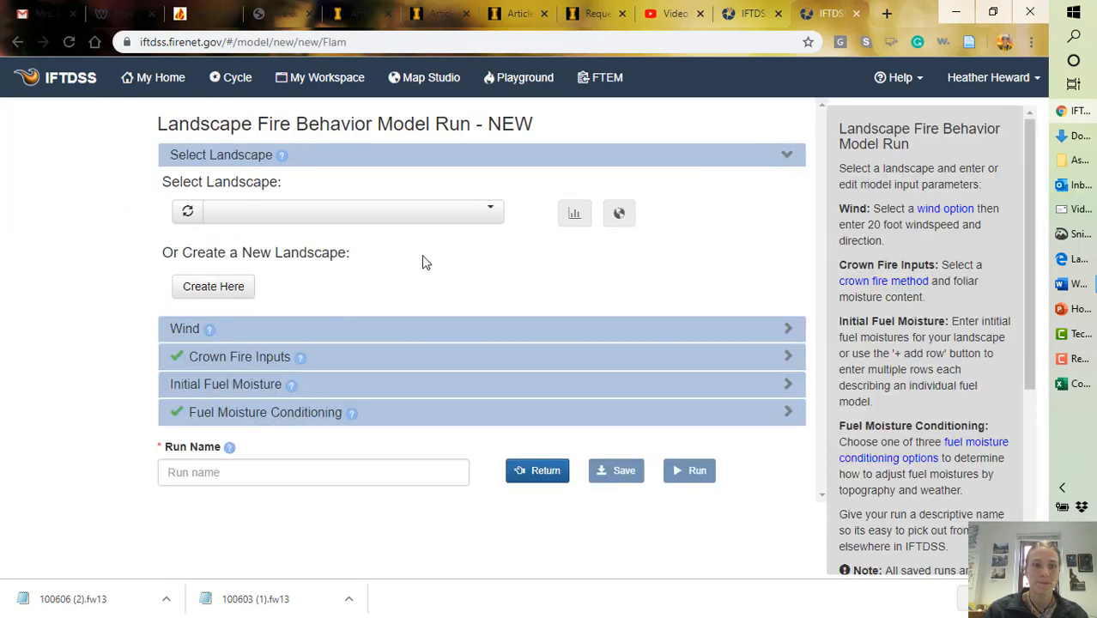
{"action": "left_click", "coordinate": [487, 214]}
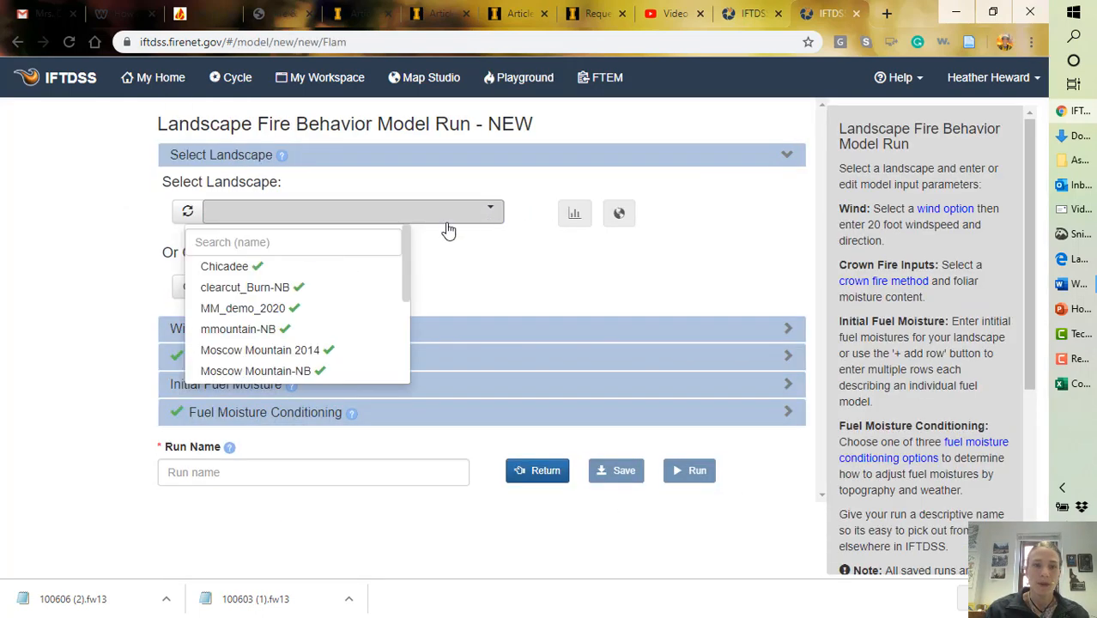
{"action": "left_click", "coordinate": [243, 309]}
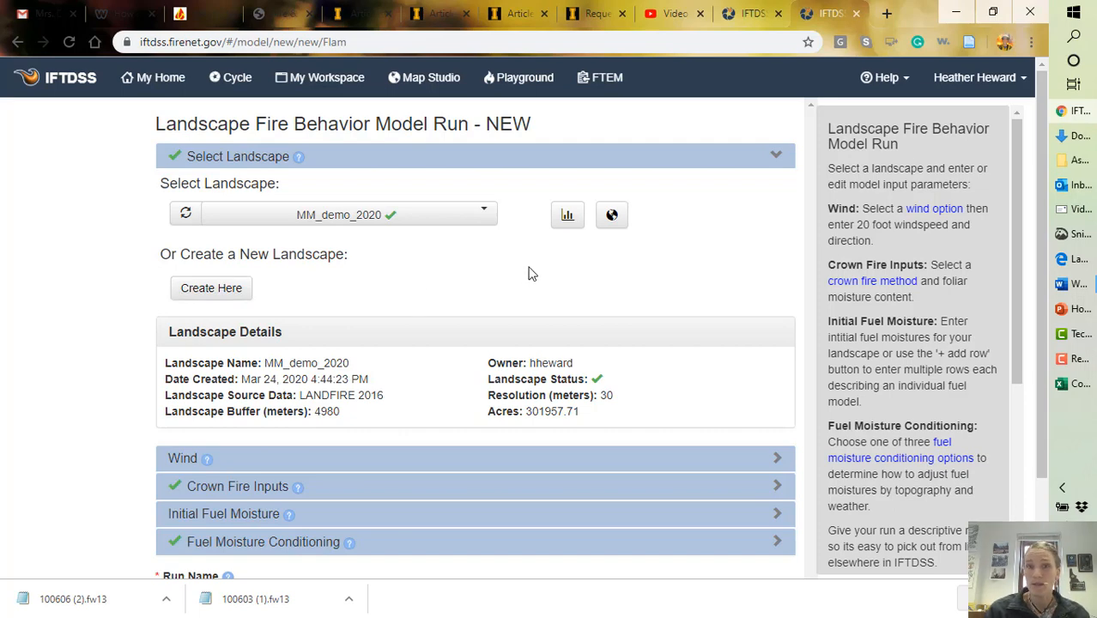
Set the run's gridded winds to a wind speed of 5 mph and a wind direction of 300 degrees.
{"action": "scroll", "coordinate": [471, 309], "scroll_direction": "down", "scroll_amount": 1}
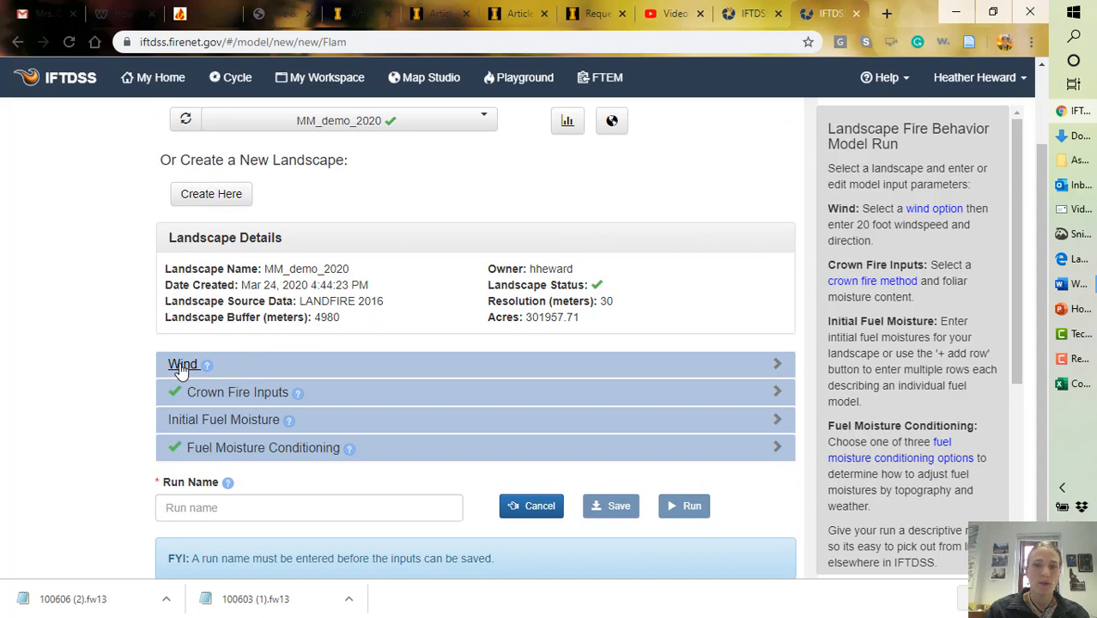
{"action": "left_click", "coordinate": [181, 366]}
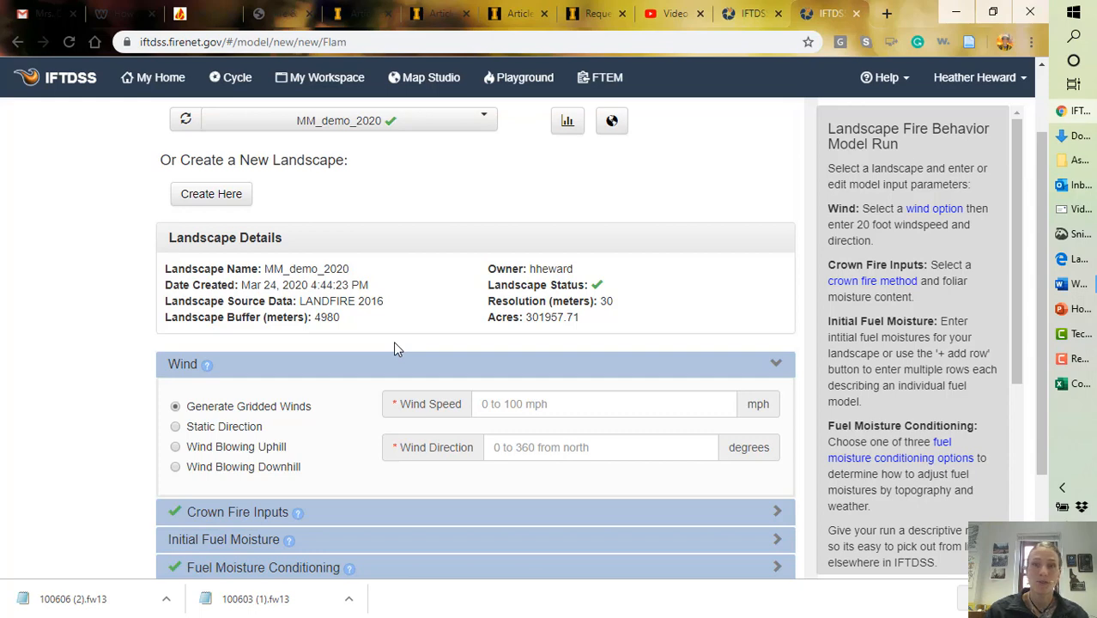
{"action": "scroll", "coordinate": [439, 344], "scroll_direction": "down", "scroll_amount": 1}
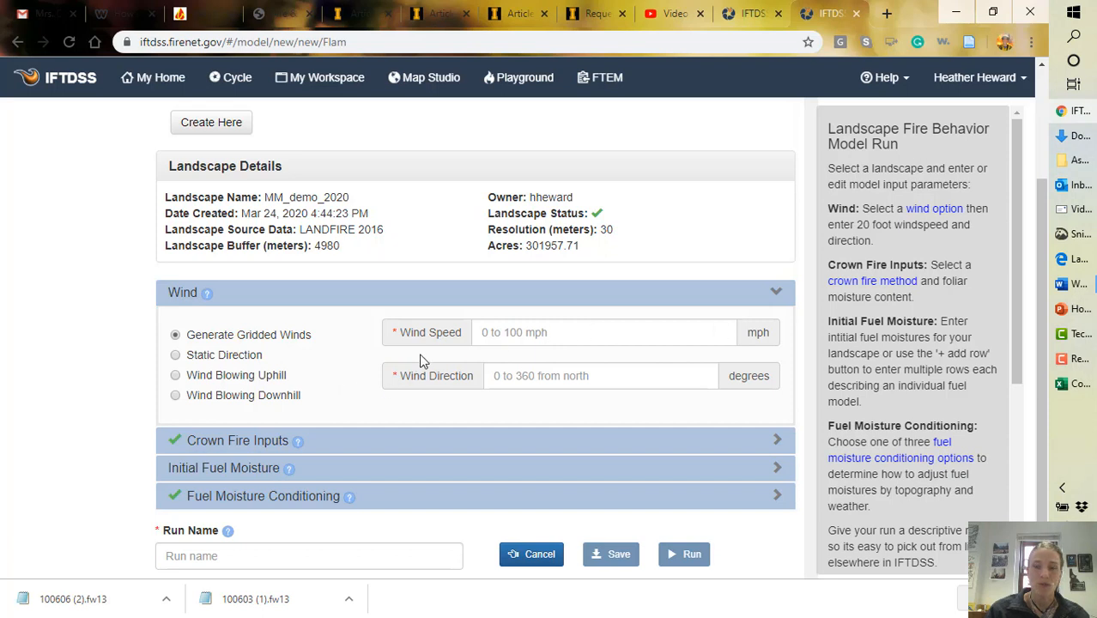
{"action": "left_click", "coordinate": [514, 333]}
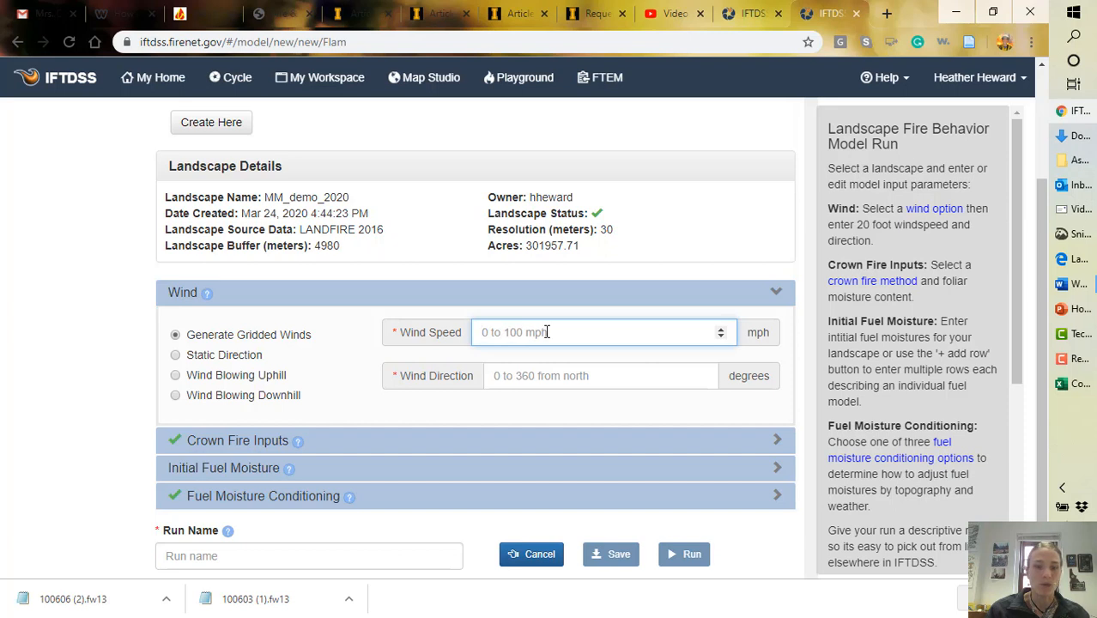
{"action": "type", "text": "5"}
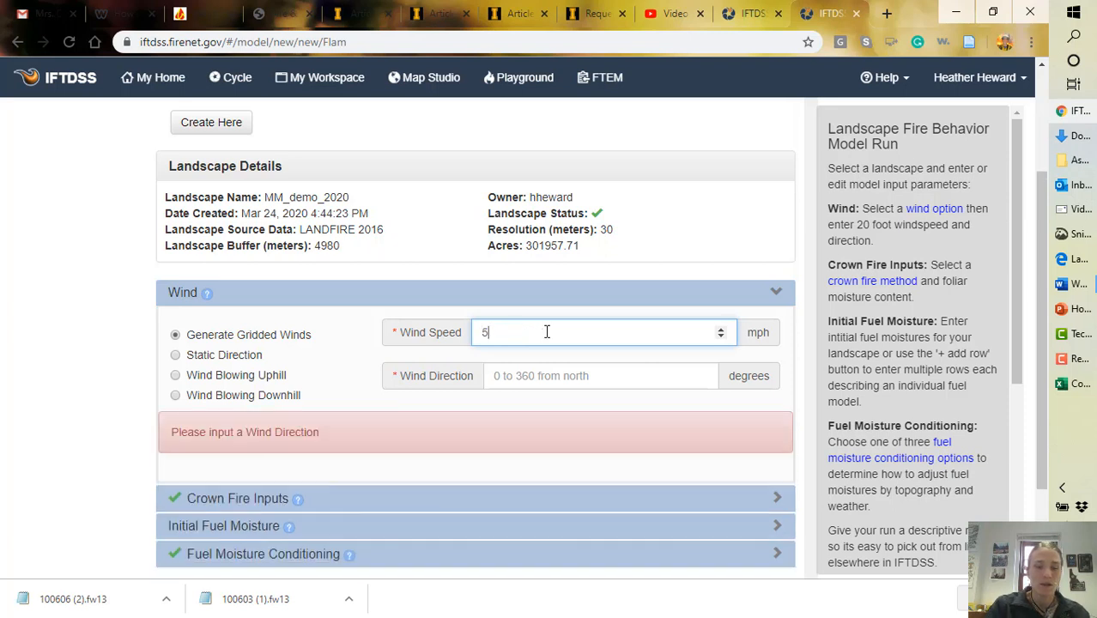
{"action": "left_click", "coordinate": [540, 375]}
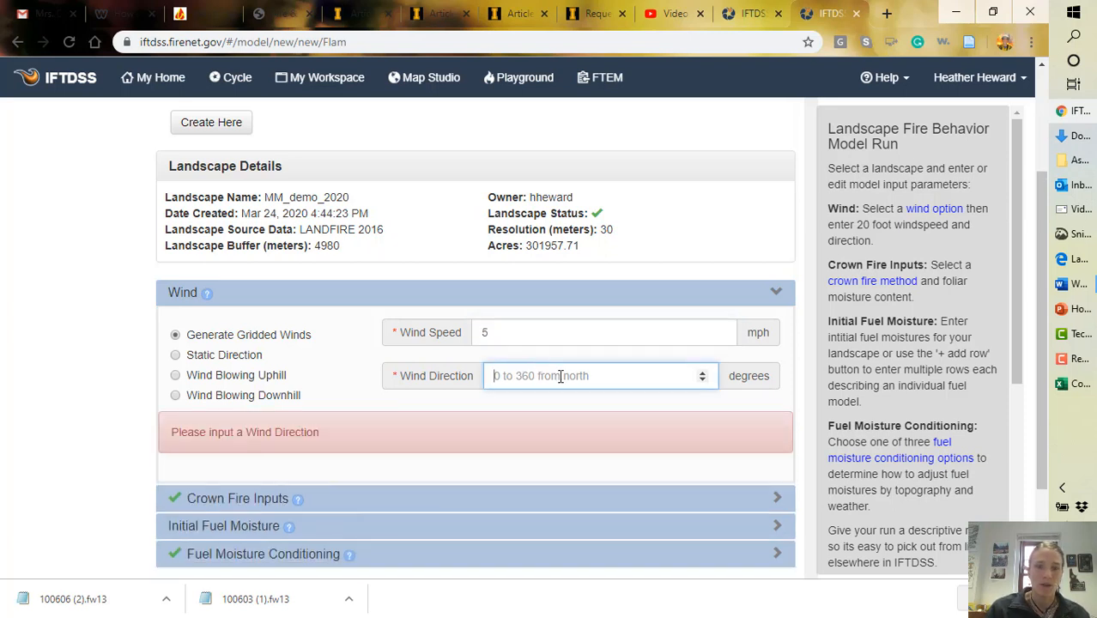
{"action": "type", "text": "300"}
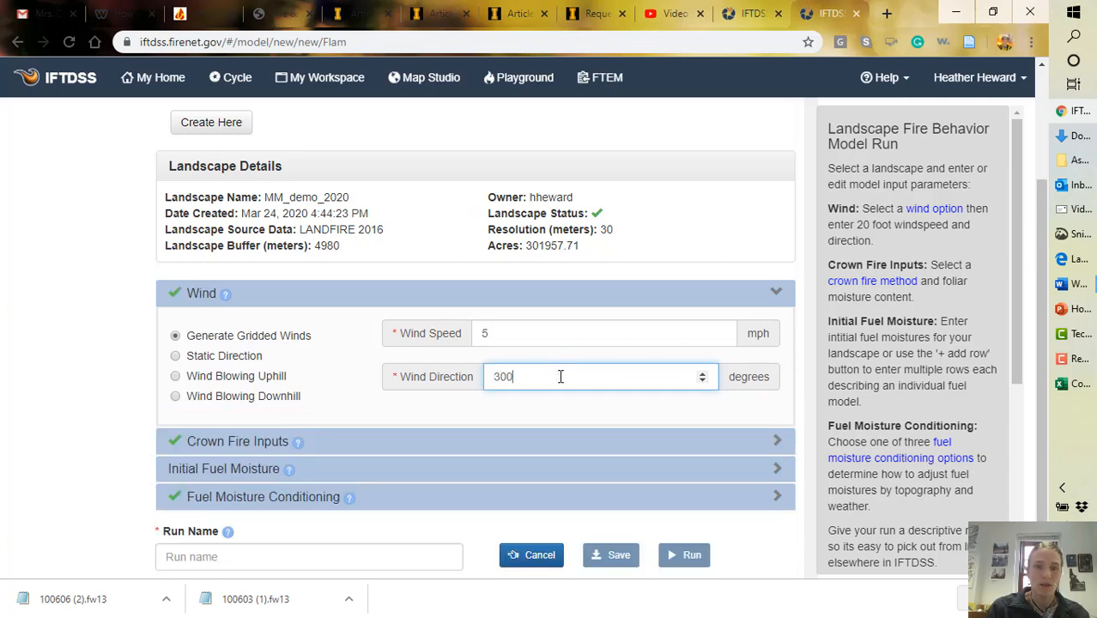
{"action": "left_click", "coordinate": [500, 401]}
Expand the Crown Fire Inputs and check the crown fire method and foliar moisture content.
{"action": "scroll", "coordinate": [379, 414], "scroll_direction": "down", "scroll_amount": 1}
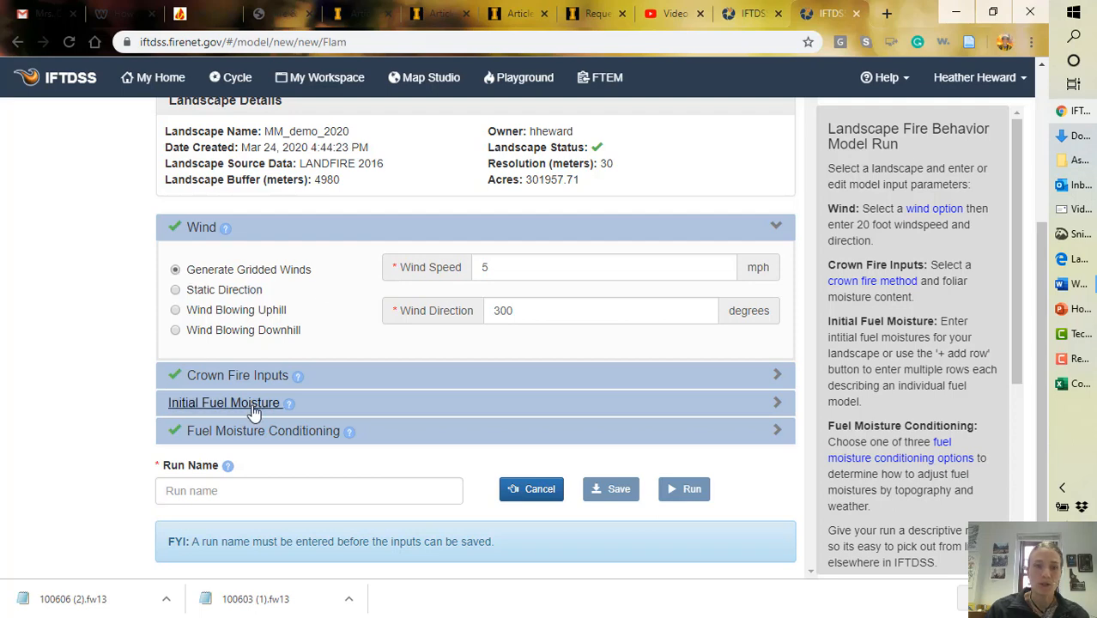
{"action": "left_click", "coordinate": [214, 378]}
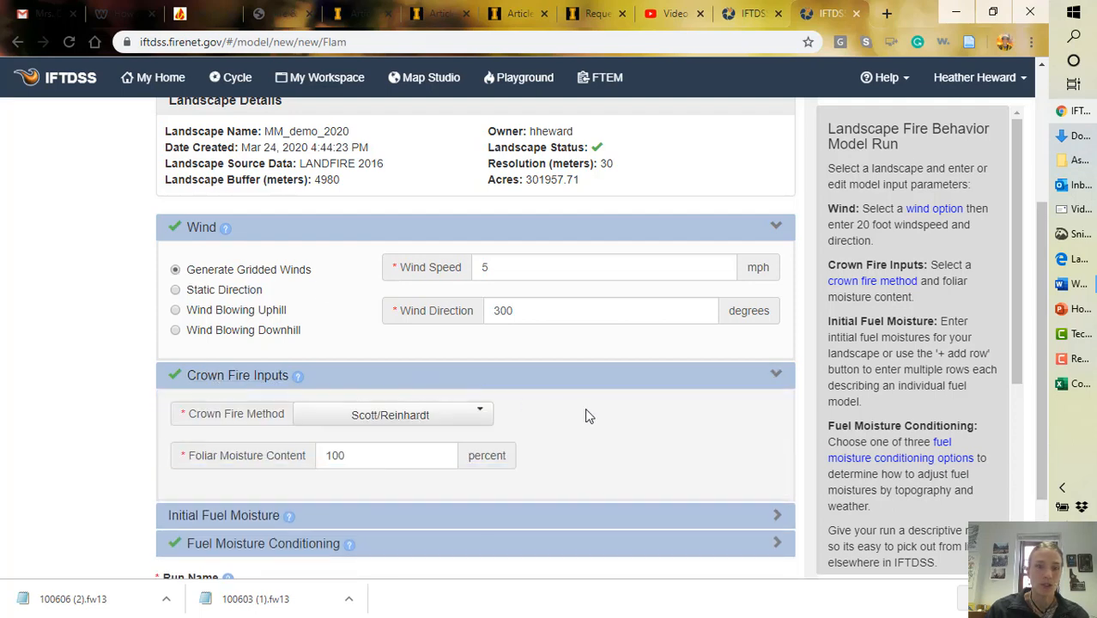
{"action": "scroll", "coordinate": [559, 403], "scroll_direction": "down", "scroll_amount": 1}
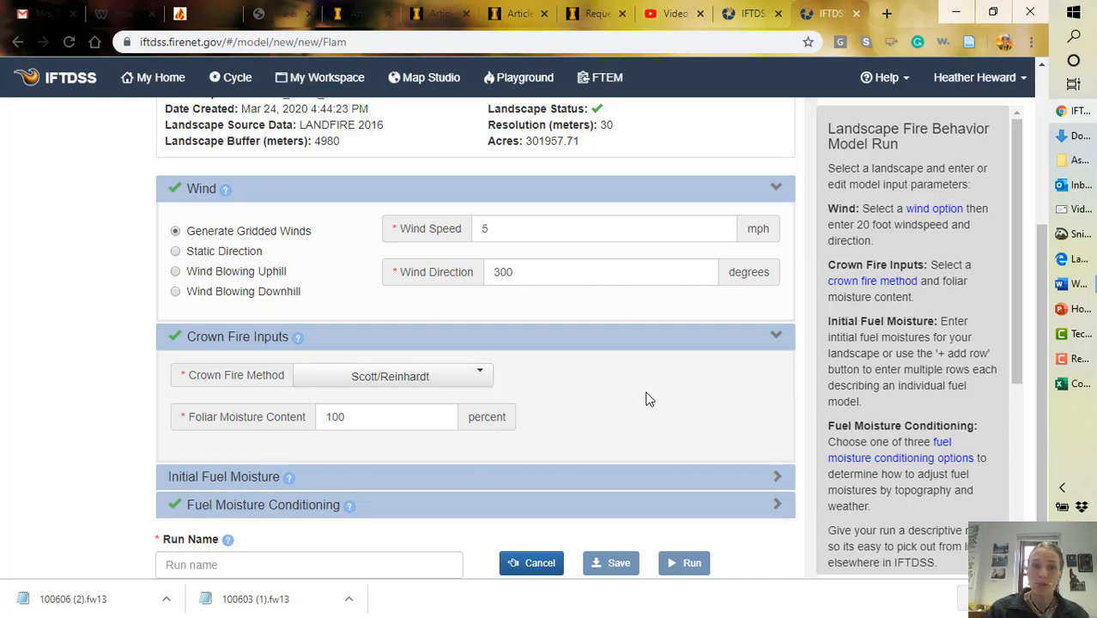
{"action": "scroll", "coordinate": [587, 401], "scroll_direction": "down", "scroll_amount": 1}
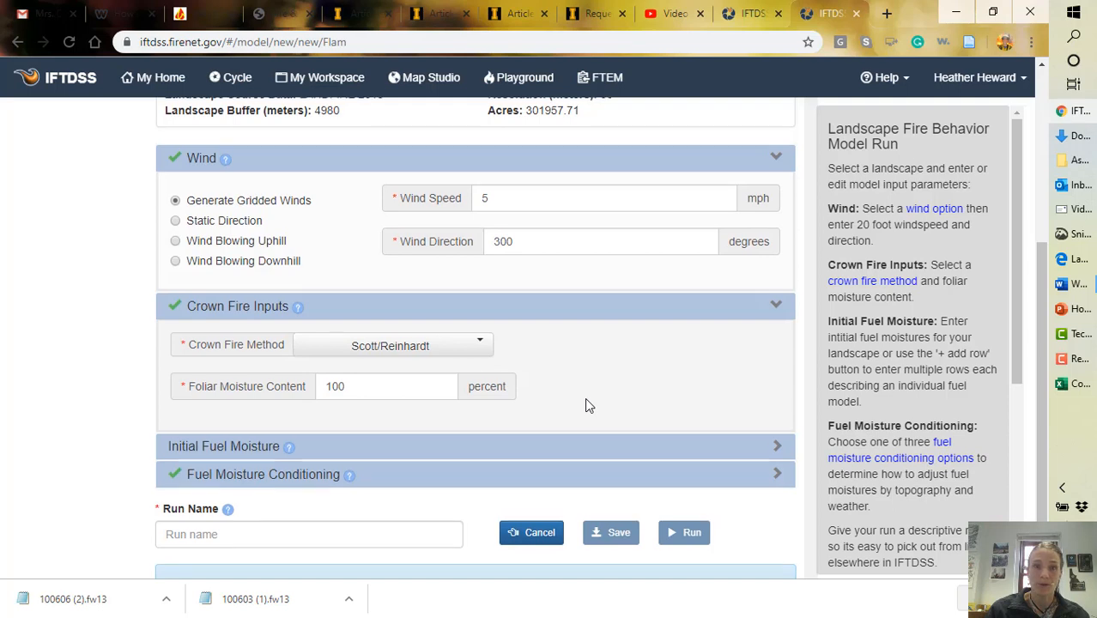
{"action": "left_click", "coordinate": [359, 388]}
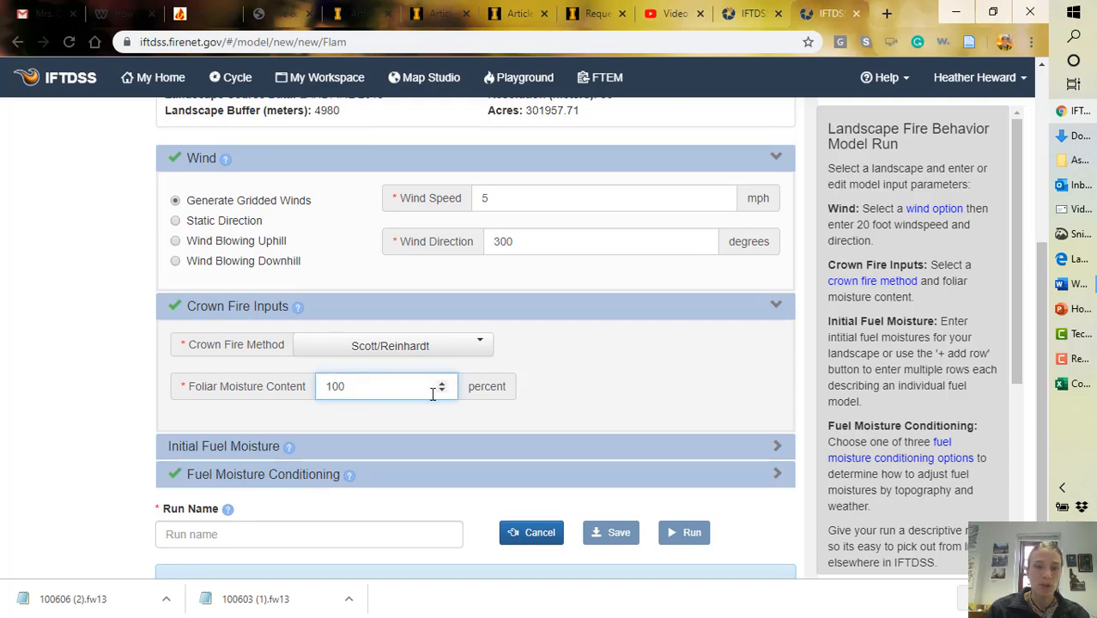
{"action": "scroll", "coordinate": [610, 404], "scroll_direction": "down", "scroll_amount": 1}
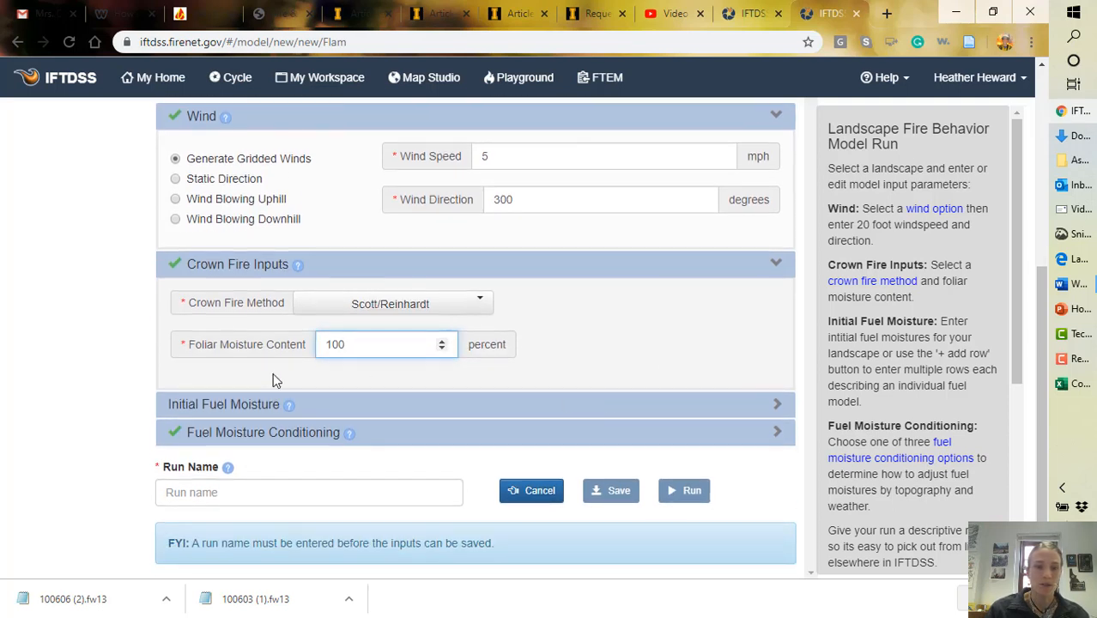
Set the initial fuel moistures for all fuel models to 1hr 3, 10hr 4, 100hr 5, herbaceous 100 and woody 100 percent.
{"action": "left_click", "coordinate": [245, 405]}
{"action": "scroll", "coordinate": [489, 412], "scroll_direction": "down", "scroll_amount": 3}
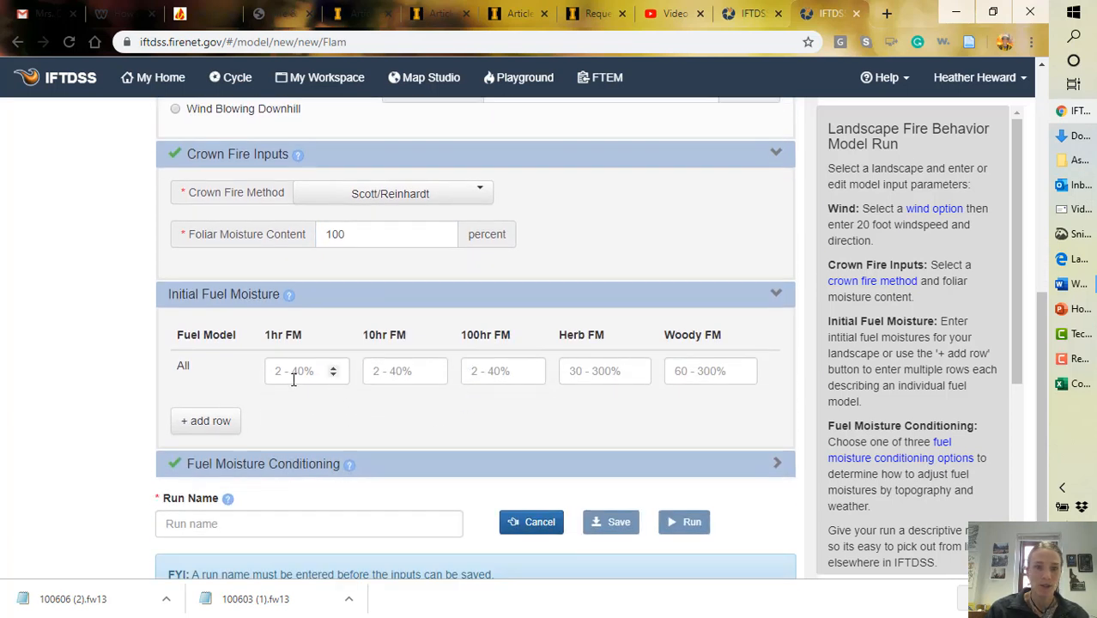
{"action": "left_click", "coordinate": [306, 371]}
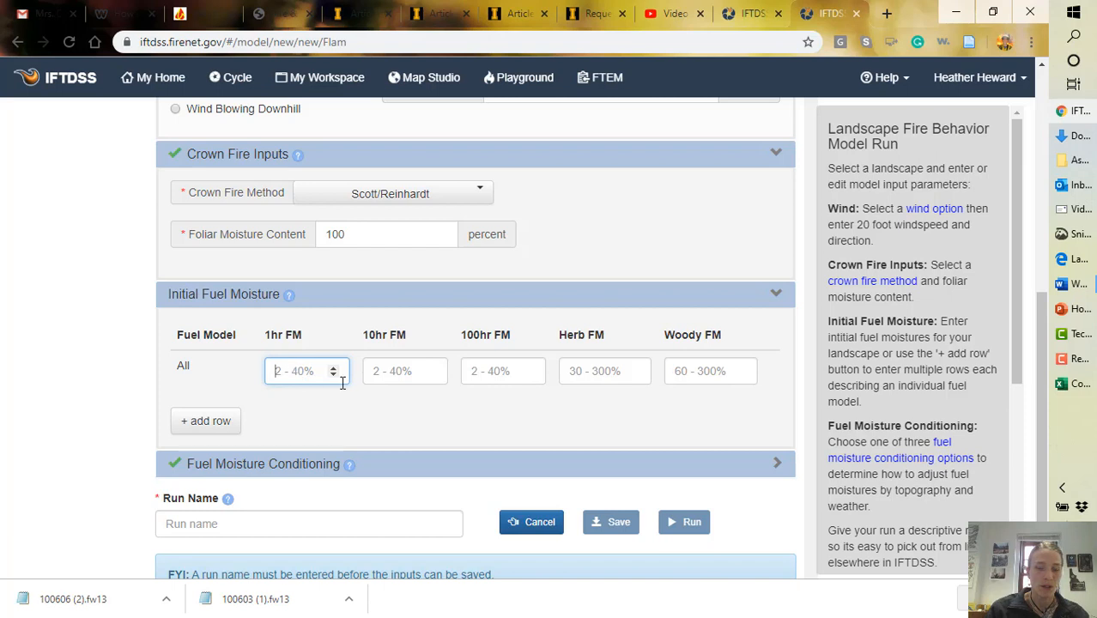
{"action": "type", "text": "3"}
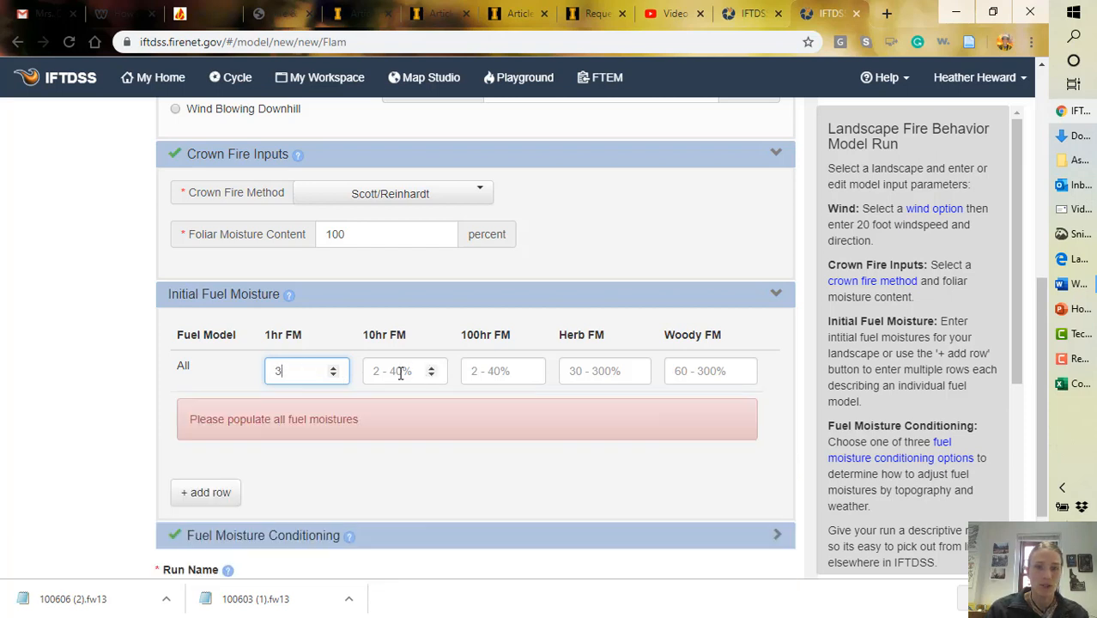
{"action": "left_click", "coordinate": [400, 371]}
{"action": "type", "text": "4"}
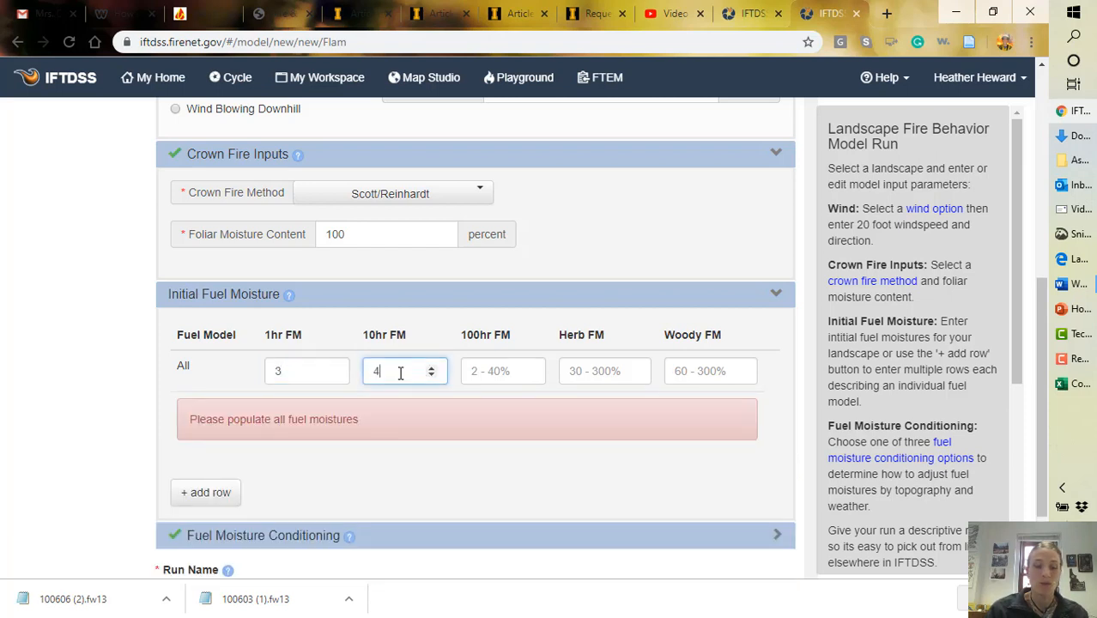
{"action": "left_click", "coordinate": [479, 371]}
{"action": "type", "text": "5"}
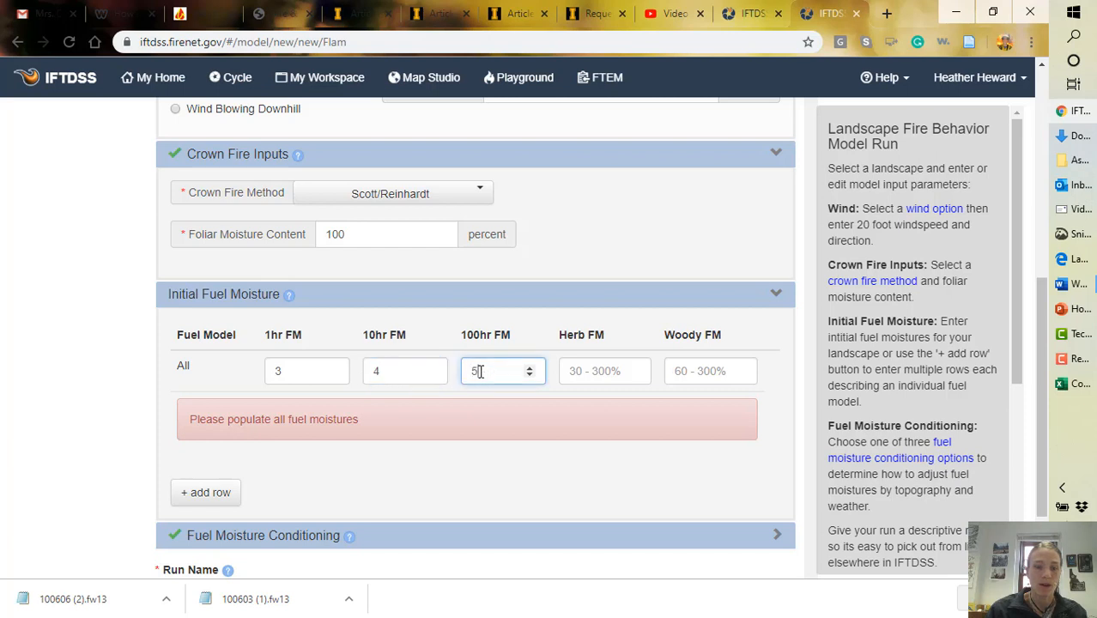
{"action": "left_click", "coordinate": [595, 373]}
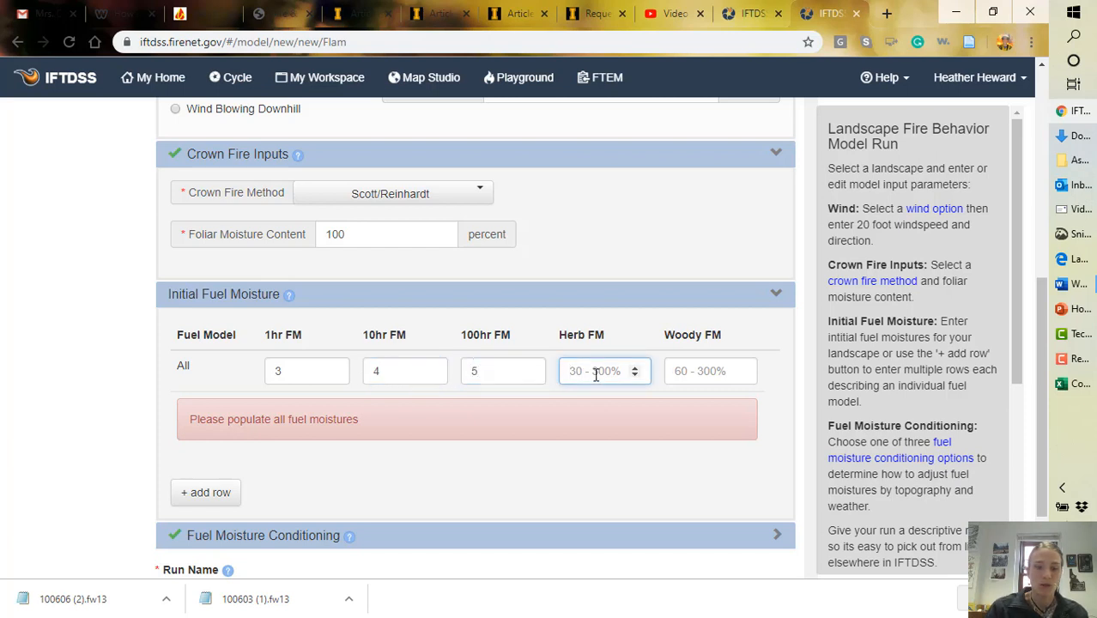
{"action": "type", "text": "100"}
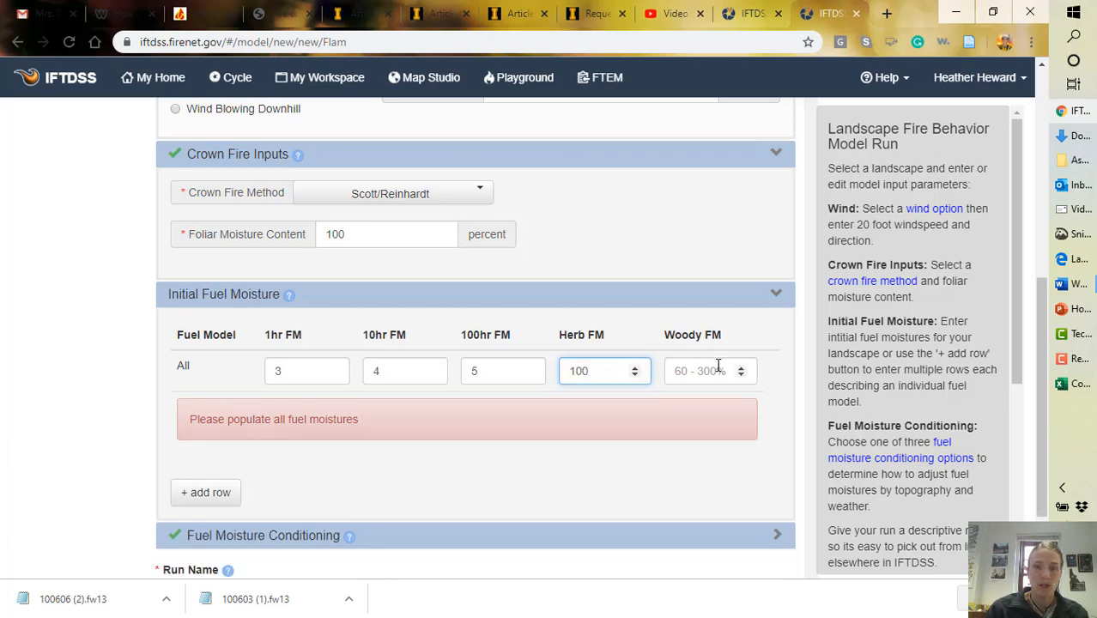
{"action": "left_click", "coordinate": [696, 371]}
{"action": "type", "text": "100"}
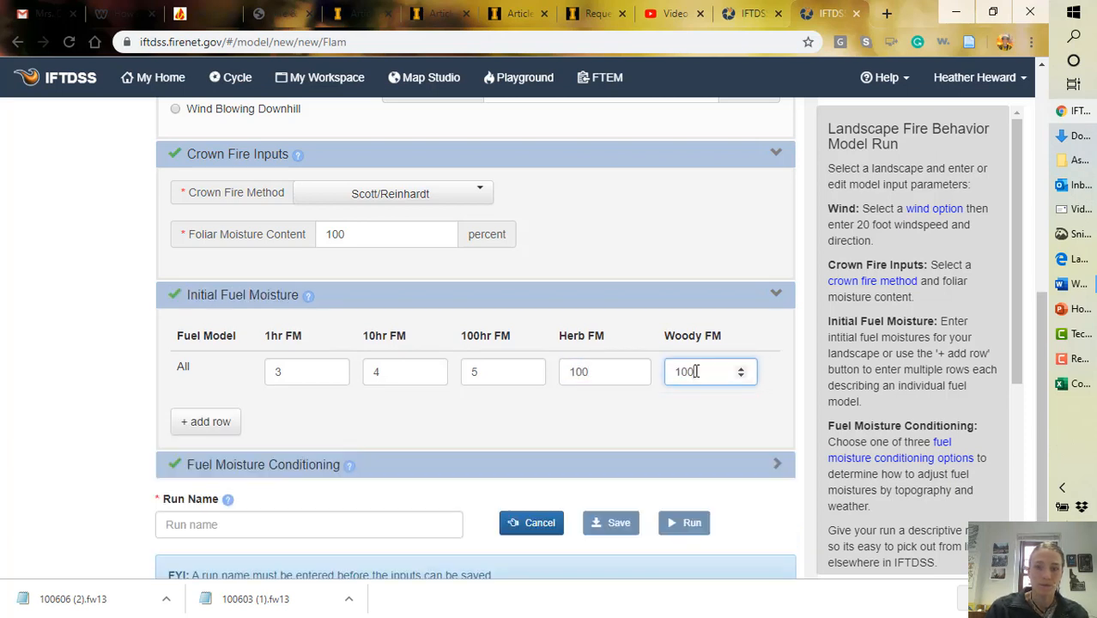
{"action": "left_click", "coordinate": [431, 417]}
Name the model run MM_demo_345_wind5, submit it and return to the list of model runs.
{"action": "scroll", "coordinate": [431, 420], "scroll_direction": "down", "scroll_amount": 1}
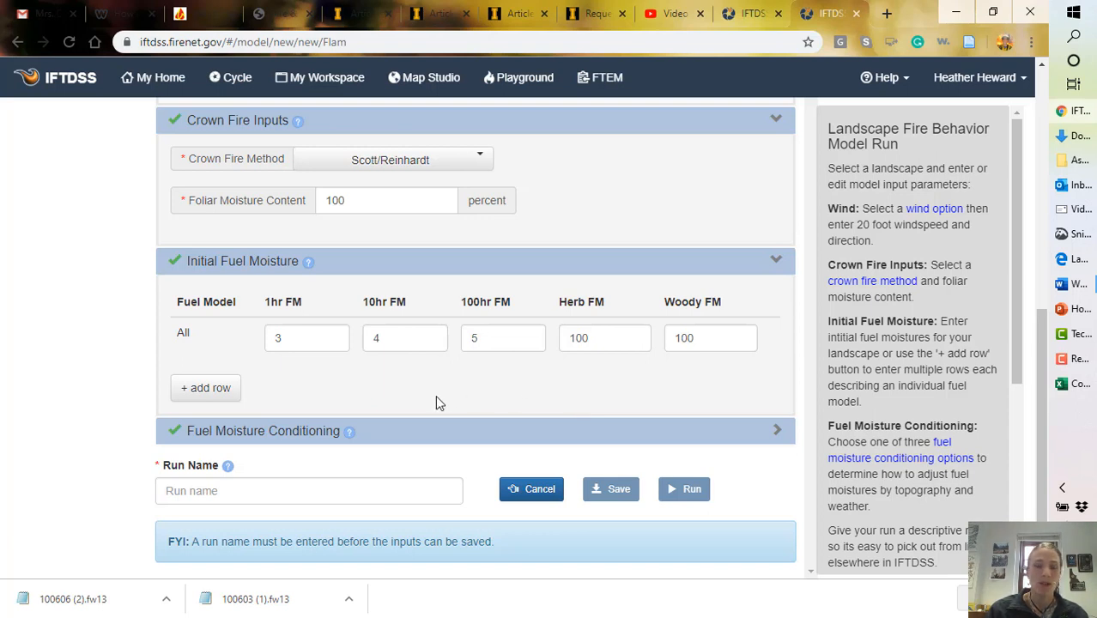
{"action": "left_click", "coordinate": [268, 488]}
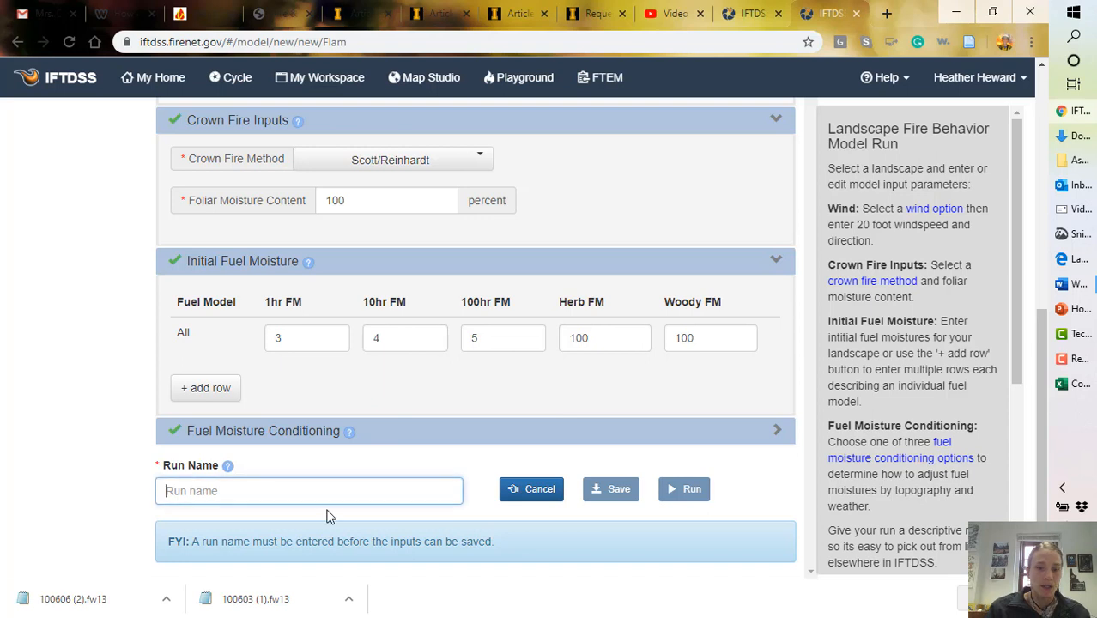
{"action": "type", "text": "MM_demo_345"}
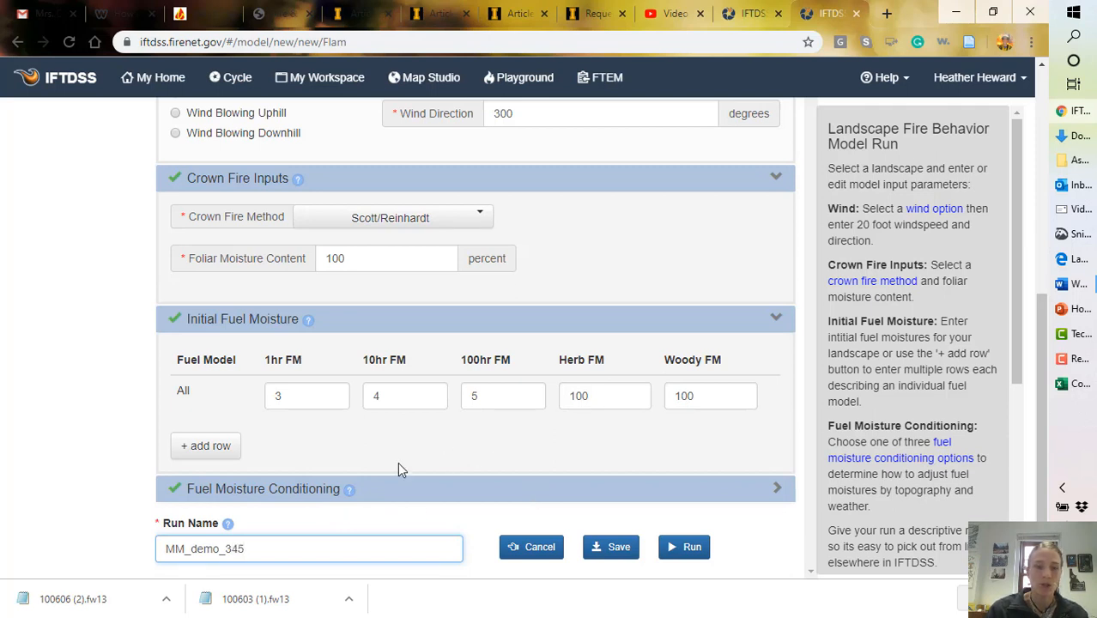
{"action": "type", "text": "_wind5"}
{"action": "left_click", "coordinate": [689, 549]}
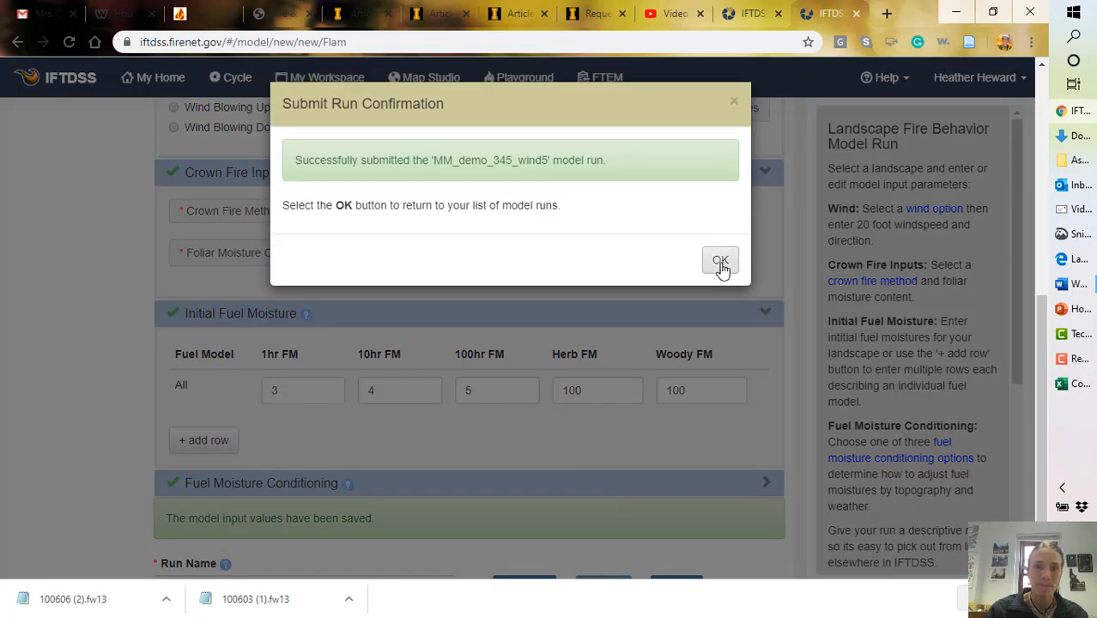
{"action": "left_click", "coordinate": [720, 263]}
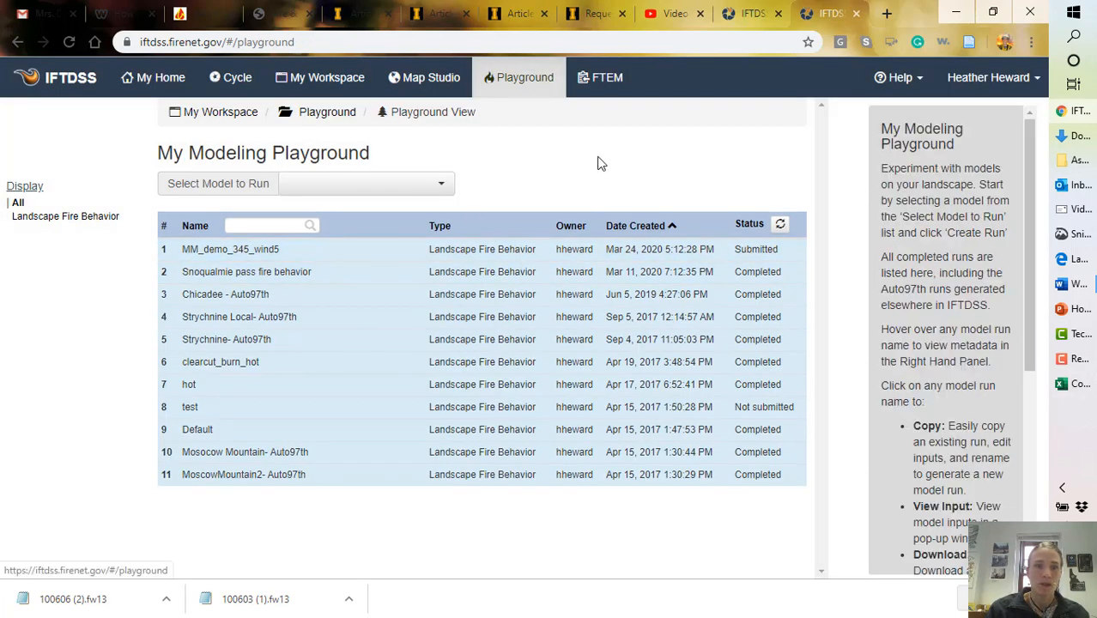
Reload the Modeling Playground to update the run status and open the MM_demo_345_wind5 results on the map.
{"action": "mouse_move", "coordinate": [463, 282]}
{"action": "mouse_move", "coordinate": [413, 289]}
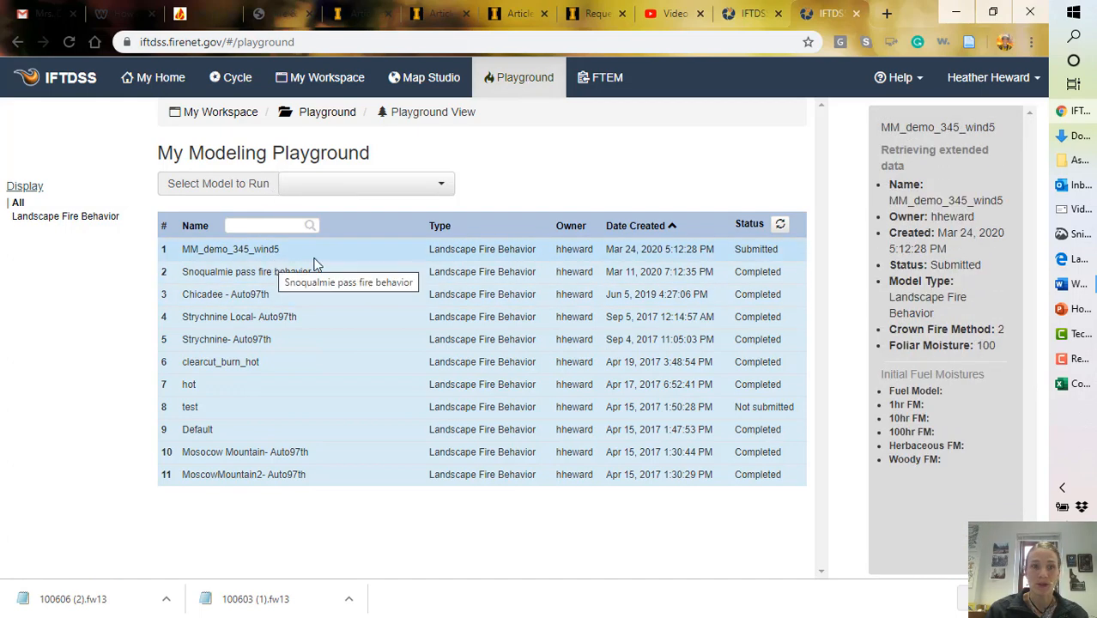
{"action": "mouse_move", "coordinate": [537, 278]}
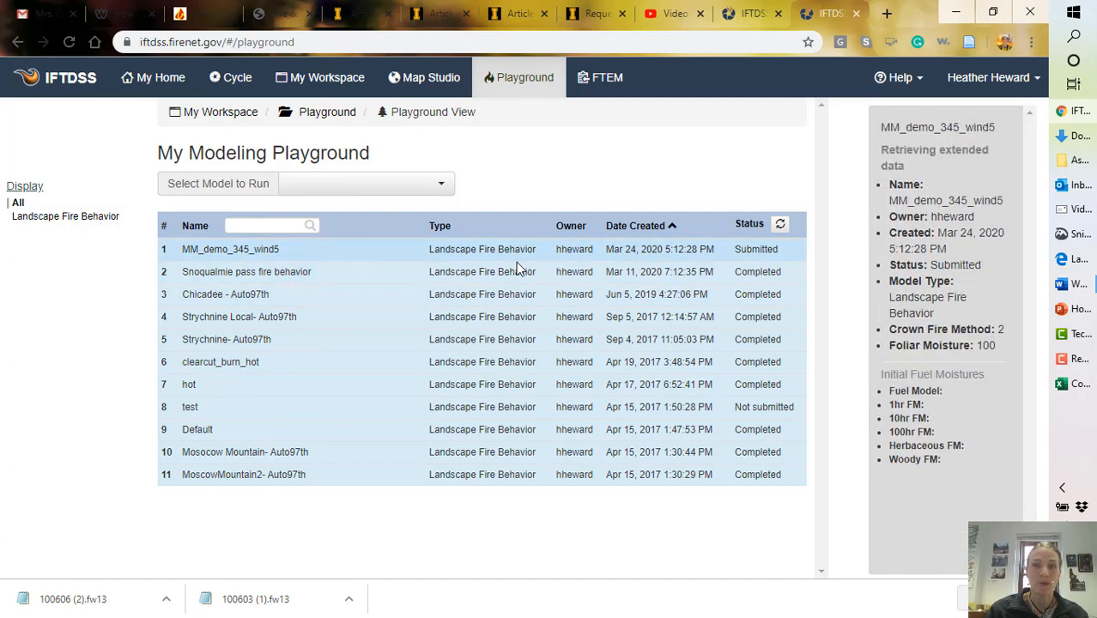
{"action": "left_click", "coordinate": [277, 41]}
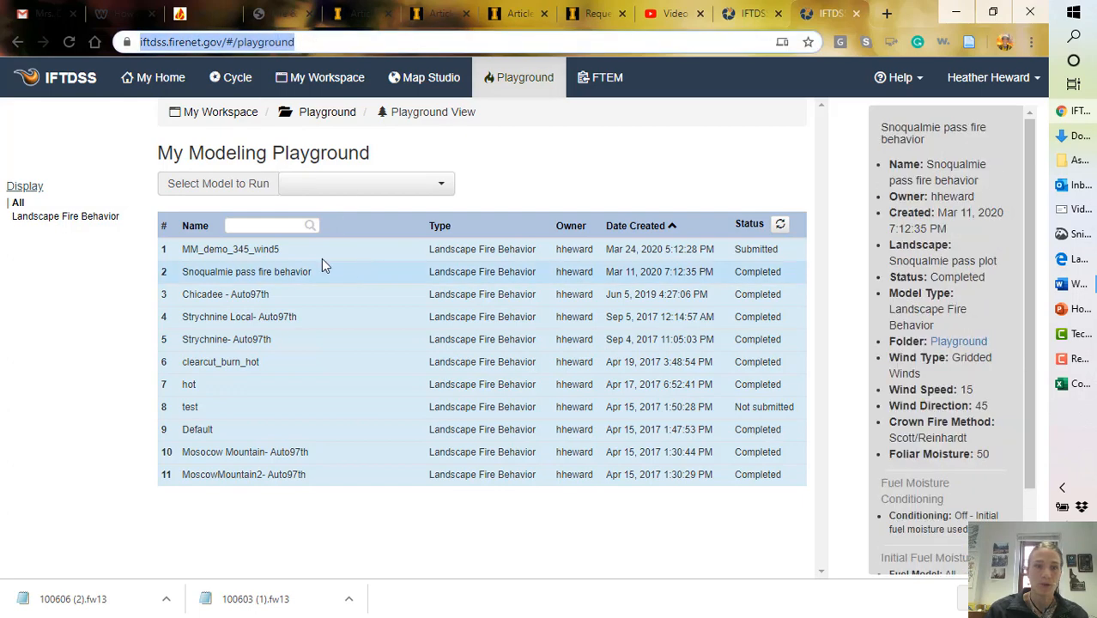
{"action": "left_click", "coordinate": [280, 247]}
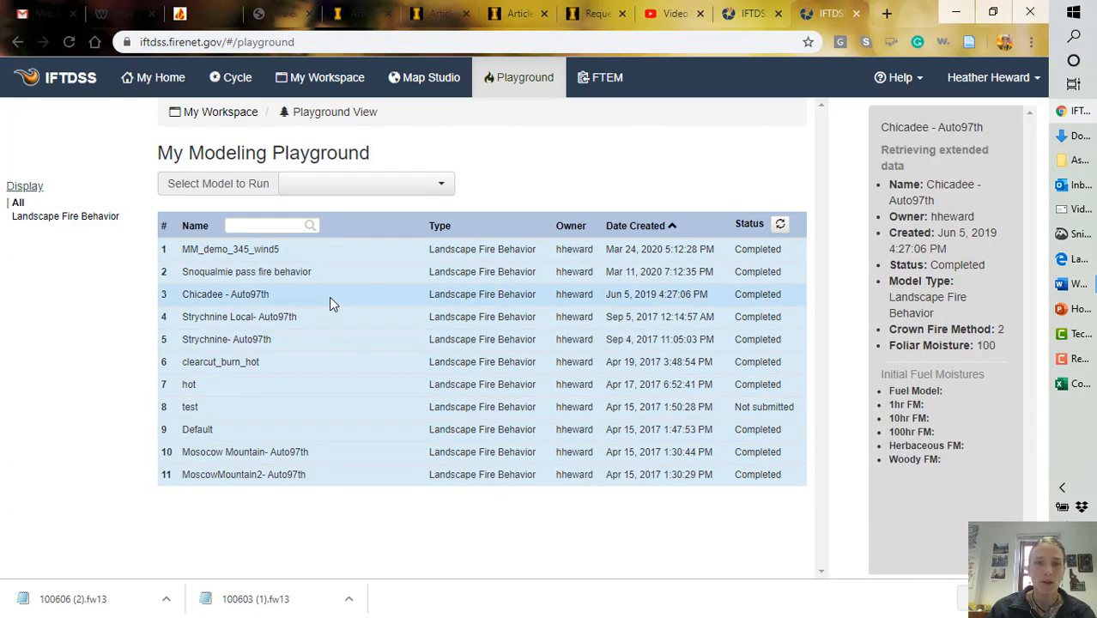
{"action": "left_click", "coordinate": [291, 252]}
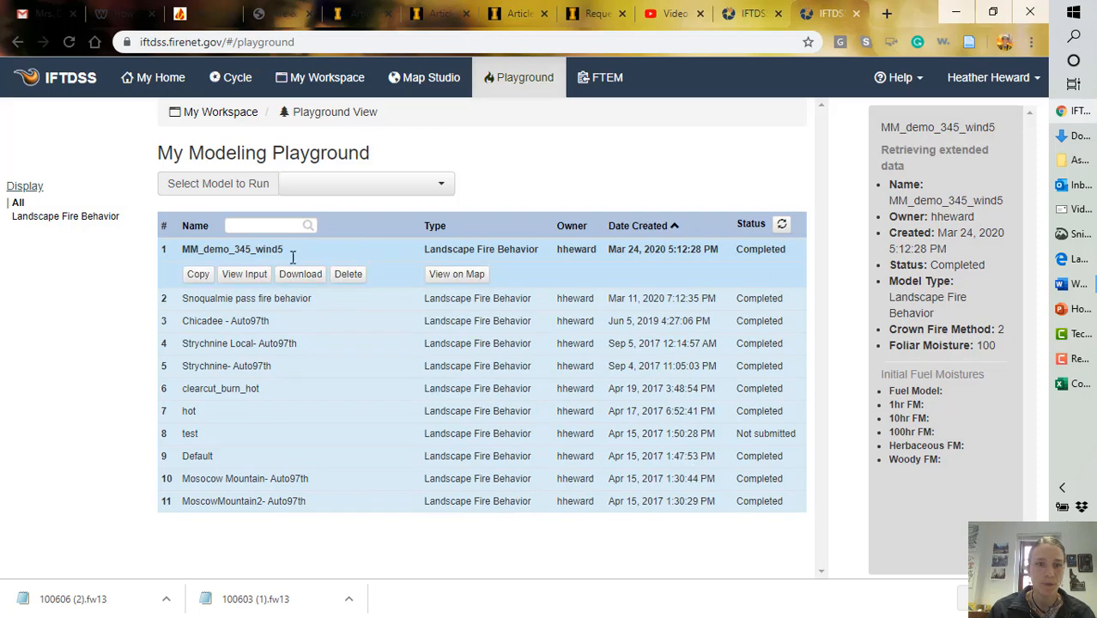
{"action": "left_click", "coordinate": [456, 275]}
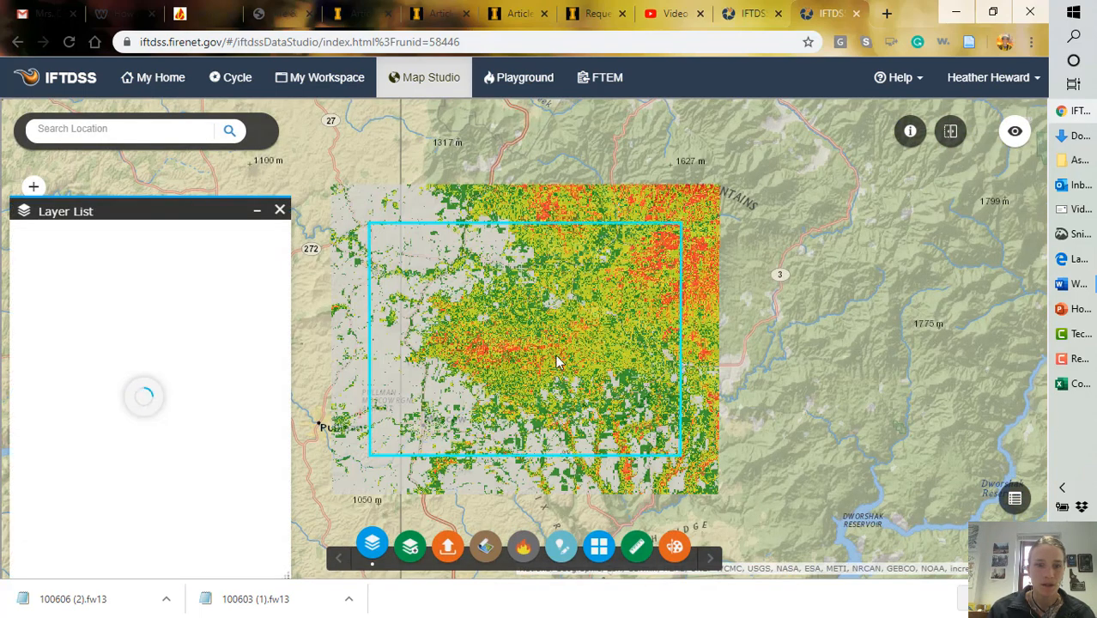
Replace the displayed Flame Length layer with Rate of Spread, and replace that with Crown Fire Activity on the map.
{"action": "left_click", "coordinate": [38, 341]}
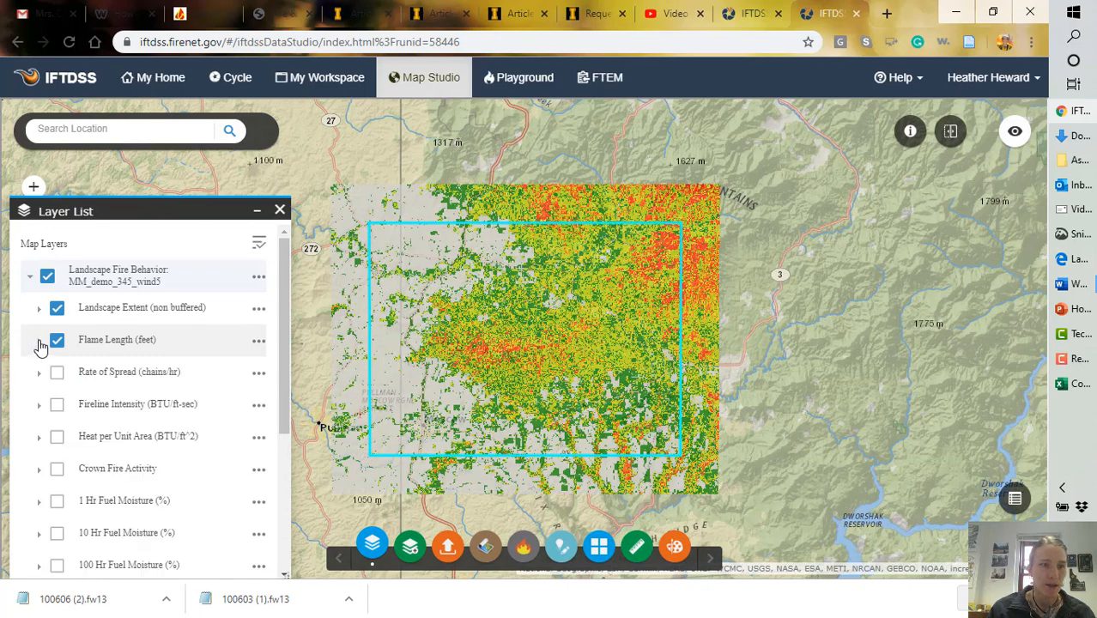
{"action": "left_click", "coordinate": [55, 373]}
{"action": "left_click", "coordinate": [57, 341]}
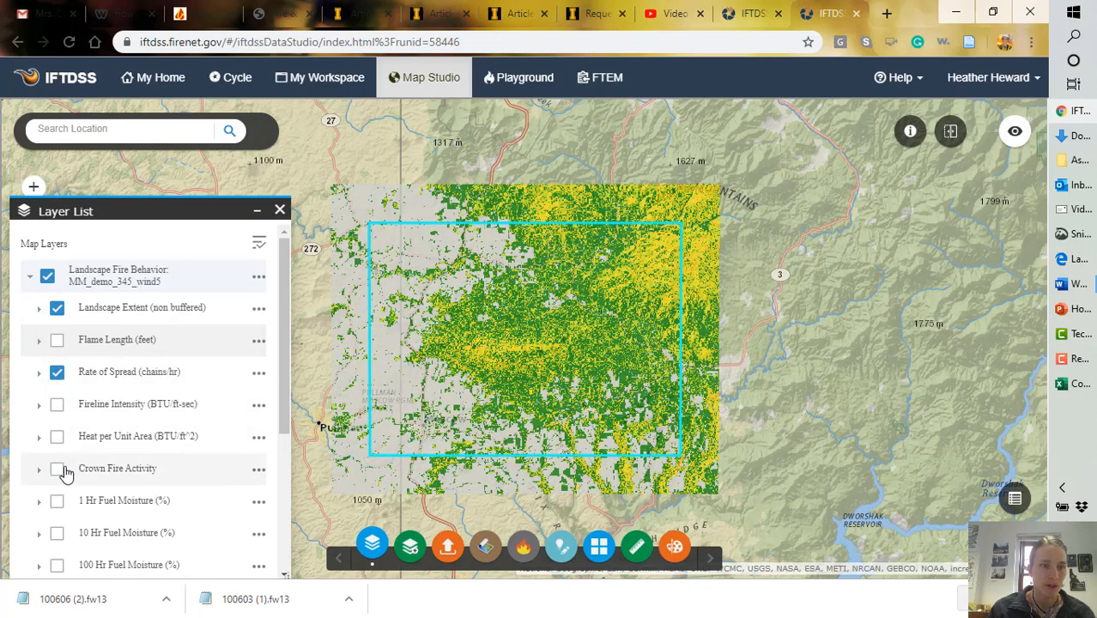
{"action": "left_click", "coordinate": [58, 470]}
{"action": "left_click", "coordinate": [56, 372]}
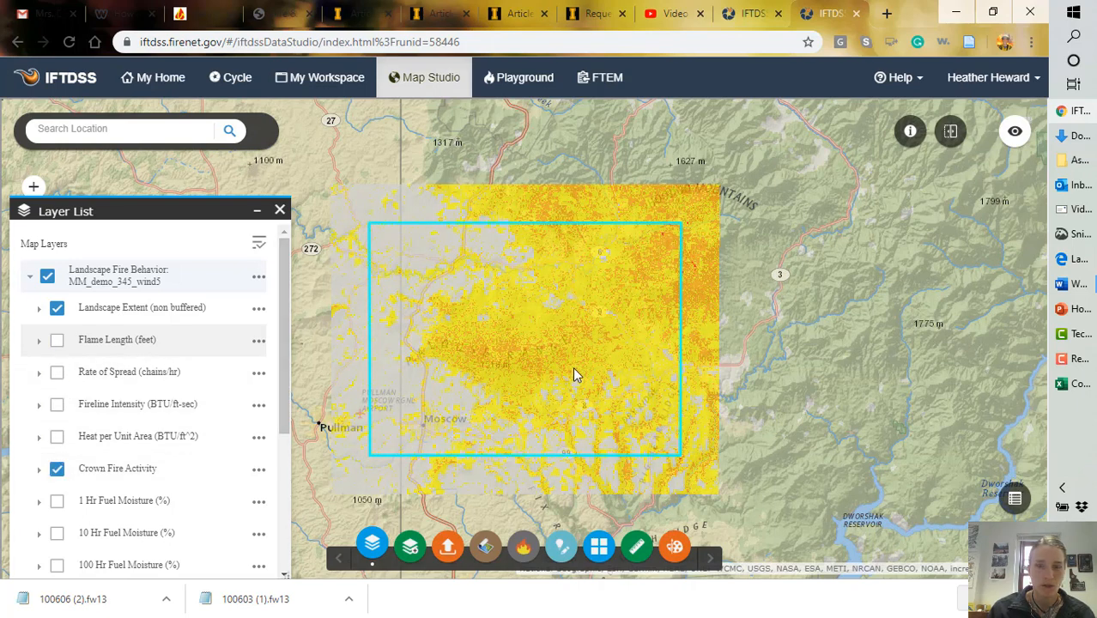
Examine the Crown Fire Activity layer closely over the Moscow Mountain area on the map.
{"action": "scroll", "coordinate": [545, 364], "scroll_direction": "up", "scroll_amount": 1}
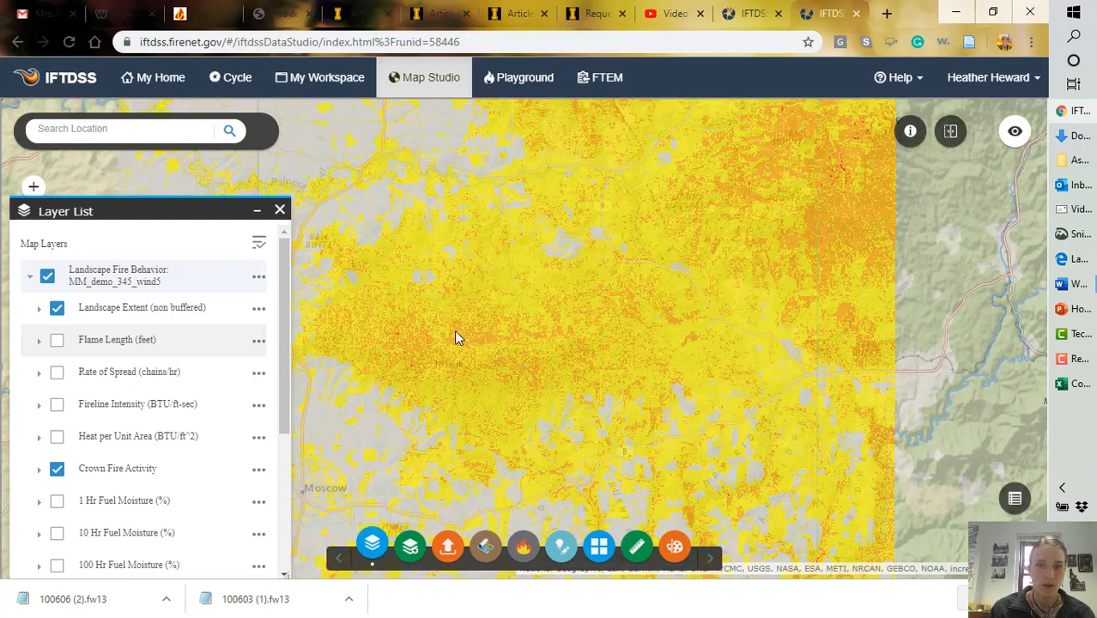
{"action": "scroll", "coordinate": [456, 336], "scroll_direction": "up", "scroll_amount": 1}
{"action": "scroll", "coordinate": [522, 362], "scroll_direction": "up", "scroll_amount": 1}
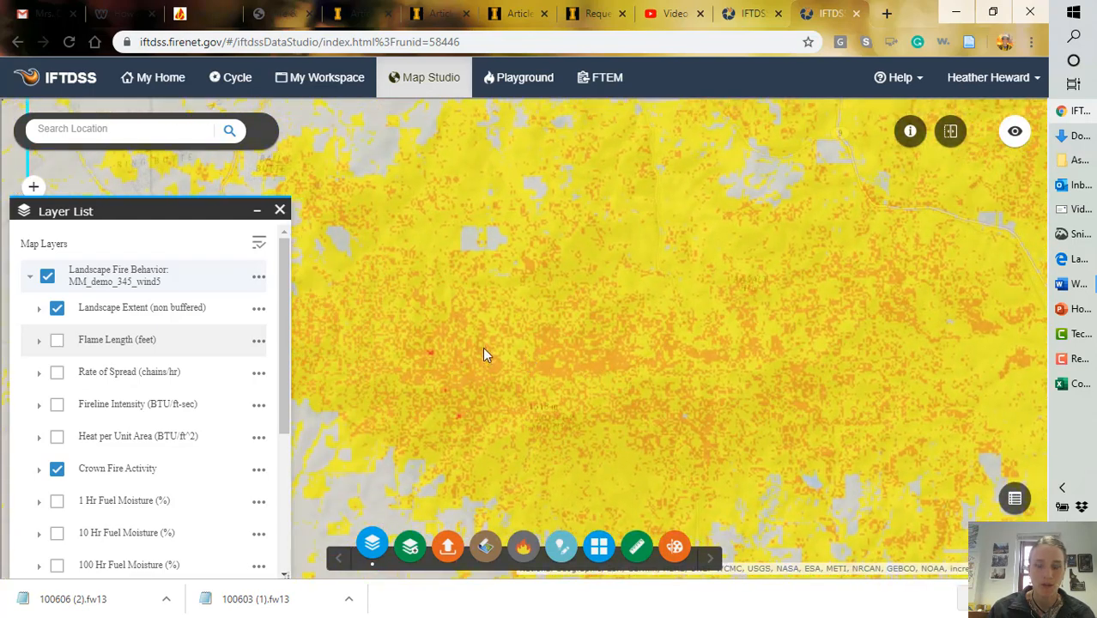
{"action": "scroll", "coordinate": [533, 351], "scroll_direction": "down", "scroll_amount": 1}
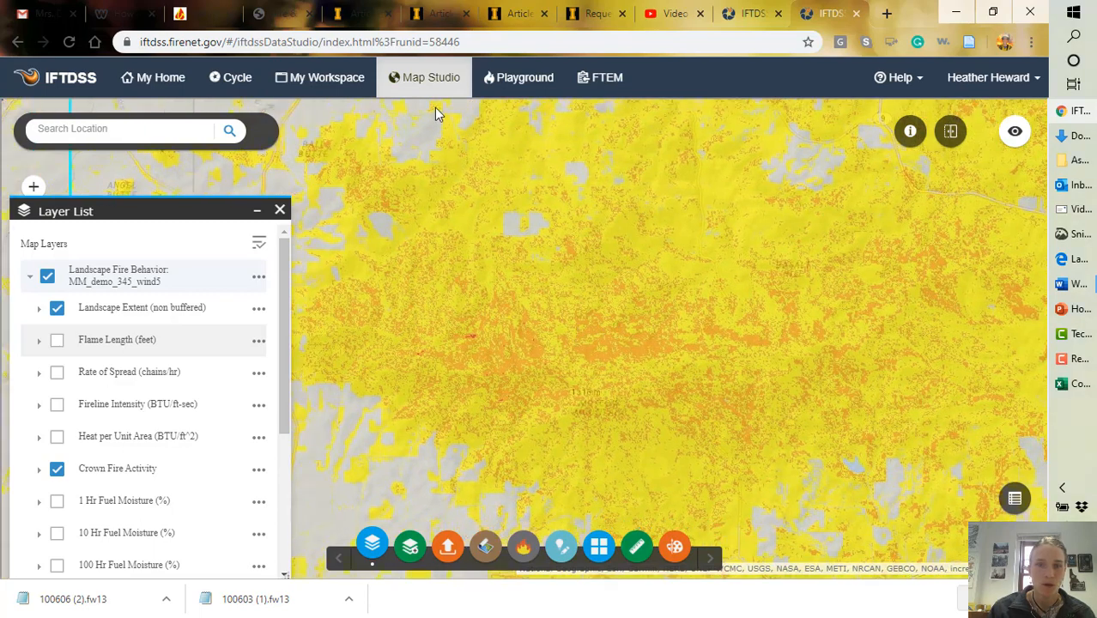
Leave the map, check the MM_demo_345_wind5 run in the Playground, and select its model output in My Workspace.
{"action": "left_click", "coordinate": [522, 77]}
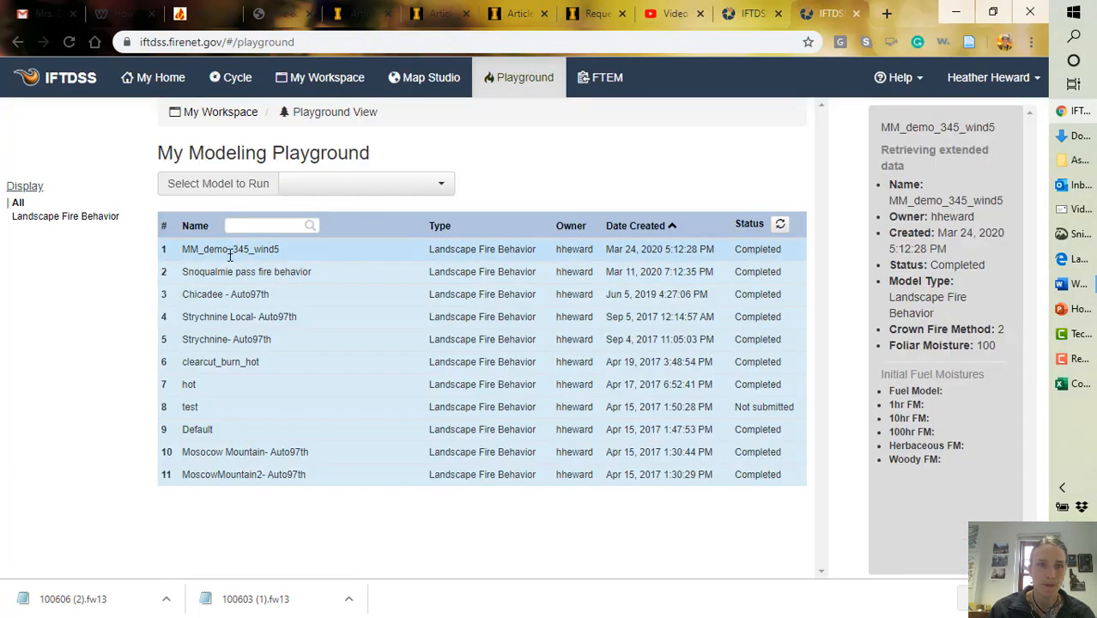
{"action": "left_click", "coordinate": [212, 252]}
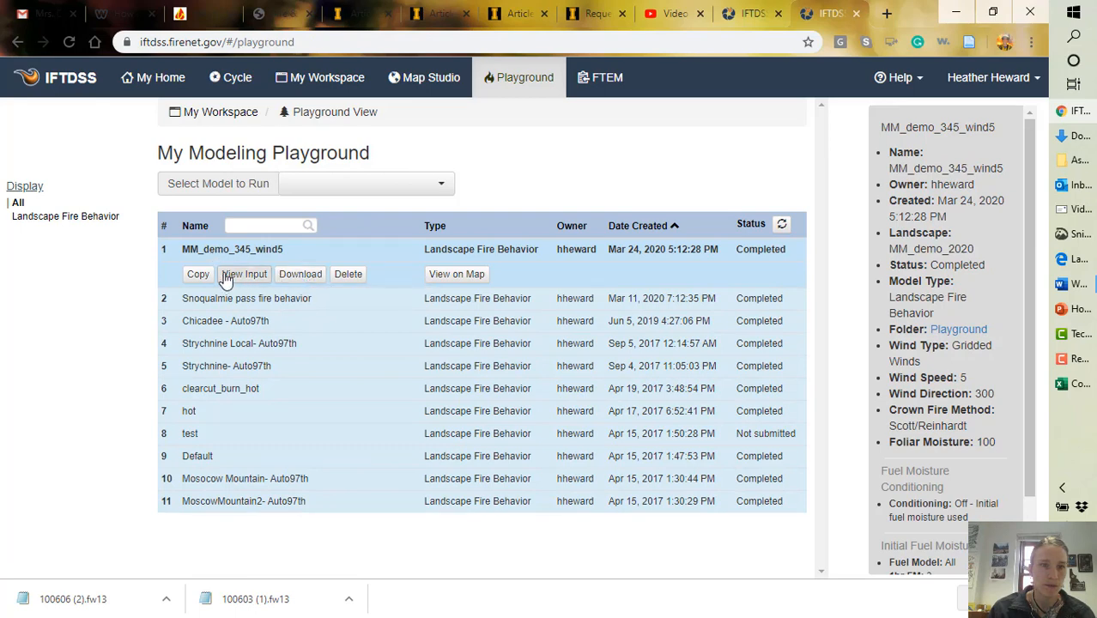
{"action": "left_click", "coordinate": [325, 79]}
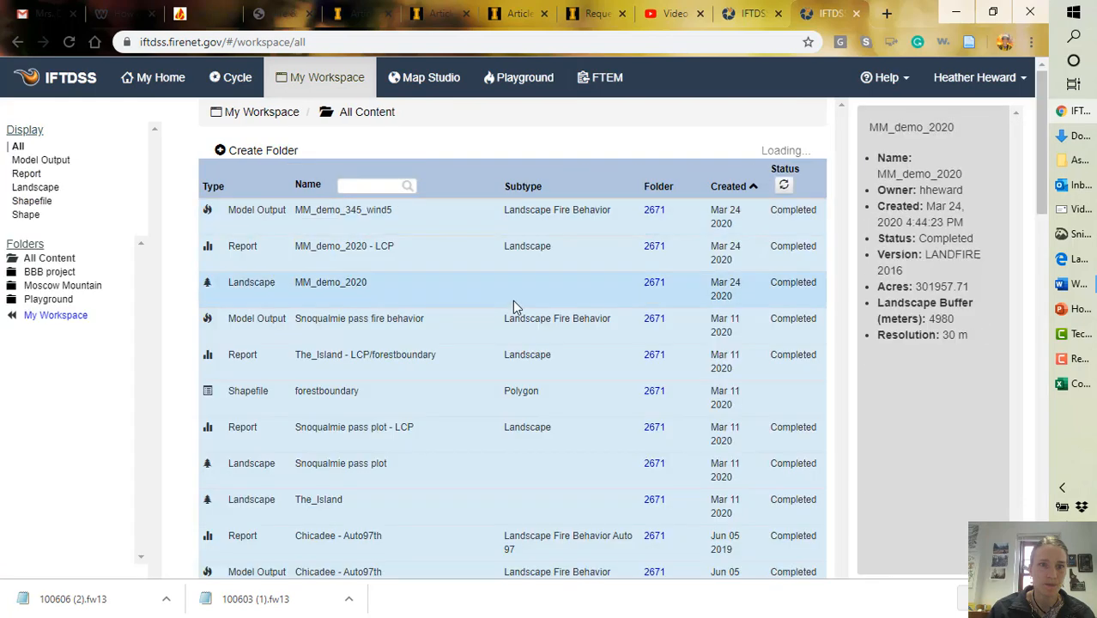
{"action": "left_click", "coordinate": [328, 225]}
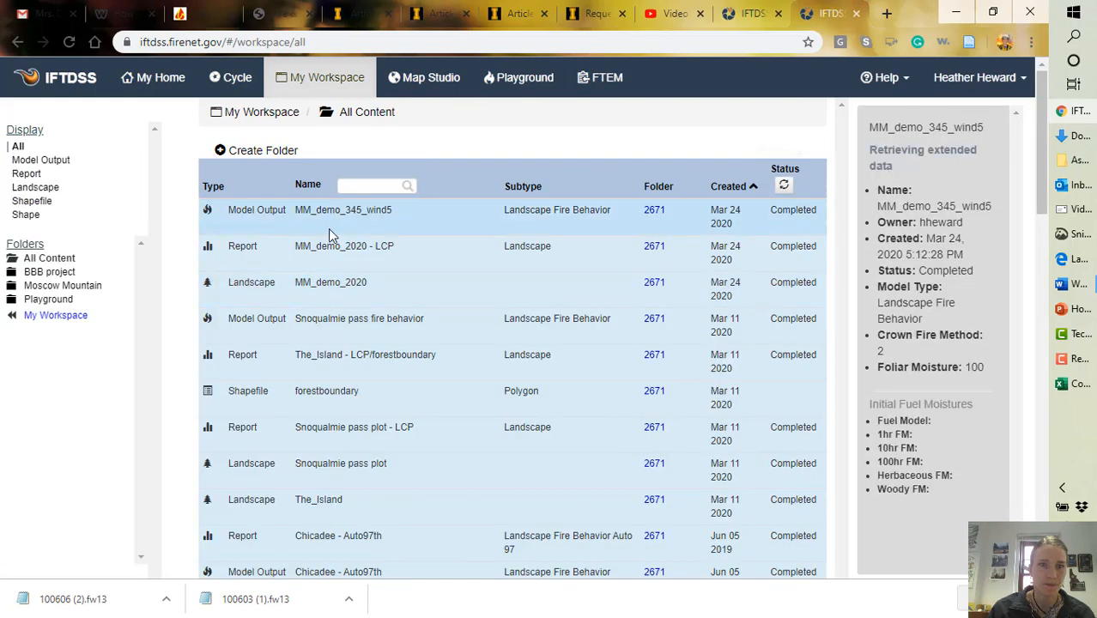
{"action": "left_click", "coordinate": [263, 213]}
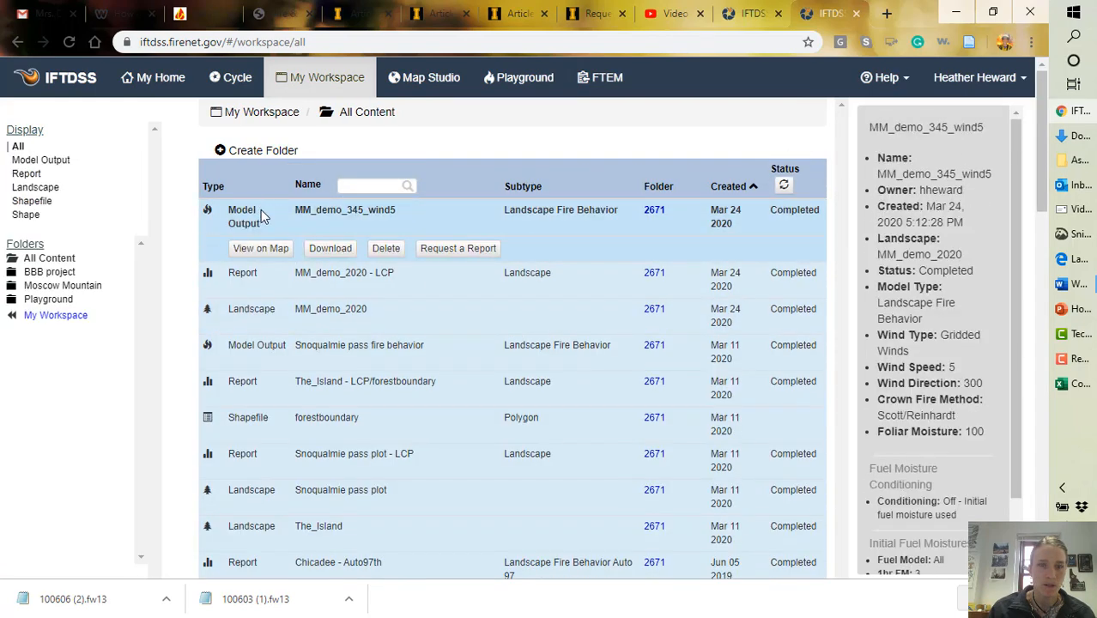
Request a Model Run Report for MM_demo_345_wind5 limited to the uief_boundary area of interest.
{"action": "left_click", "coordinate": [468, 251]}
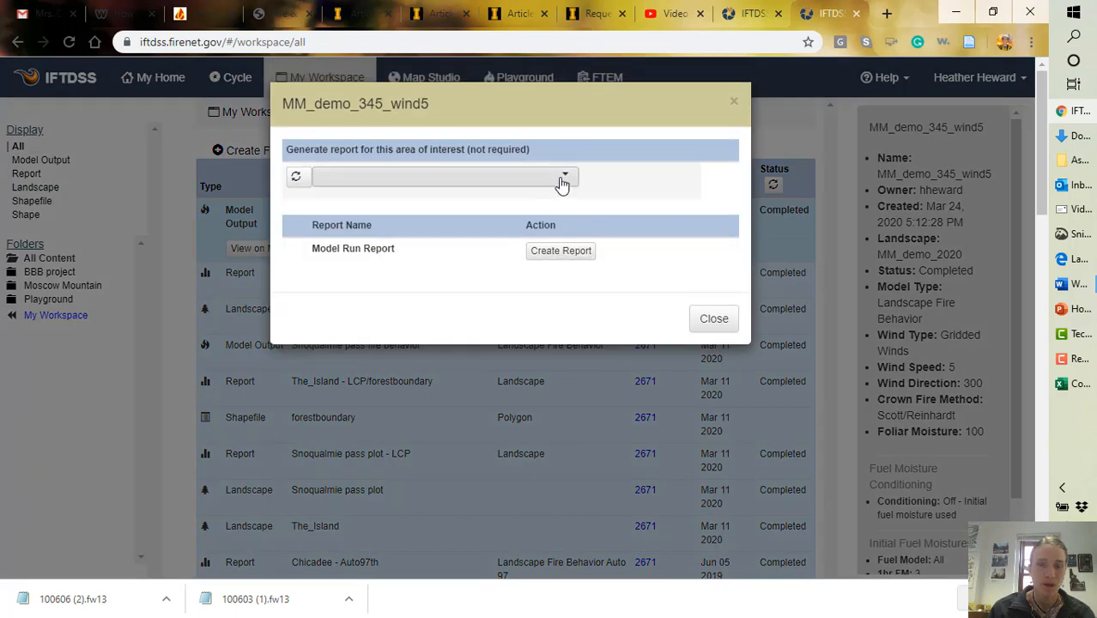
{"action": "left_click", "coordinate": [561, 180]}
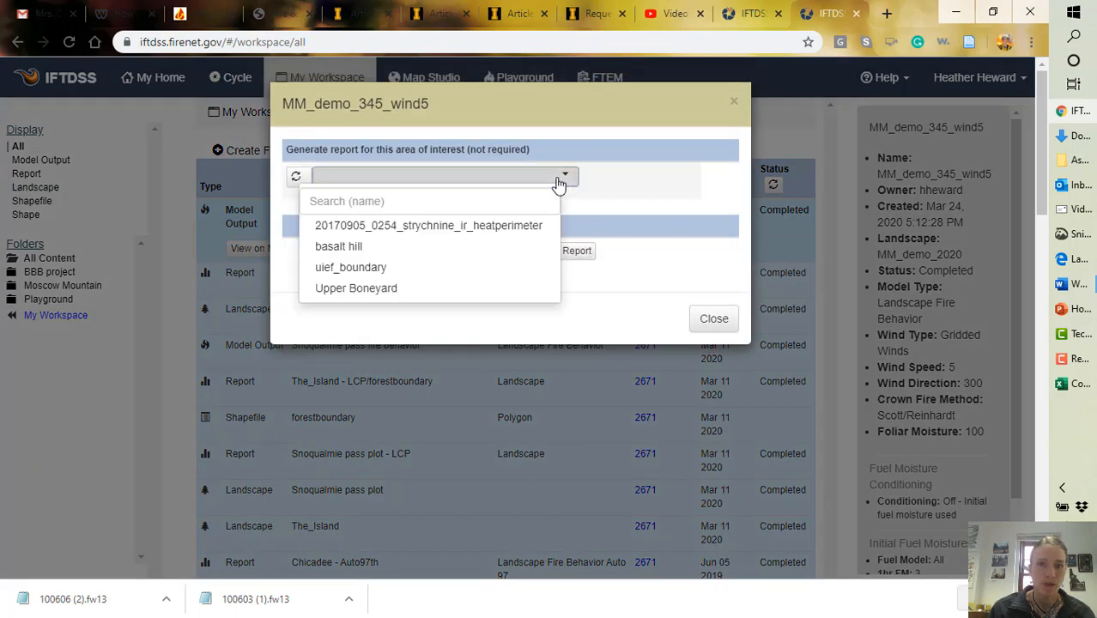
{"action": "left_click", "coordinate": [335, 268]}
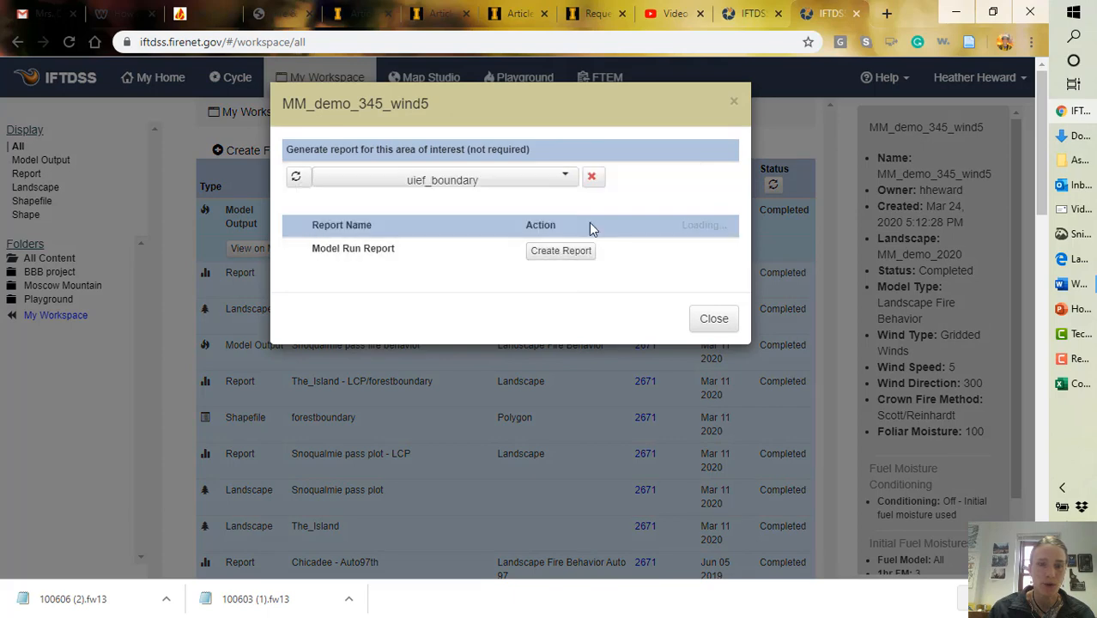
{"action": "left_click", "coordinate": [547, 254]}
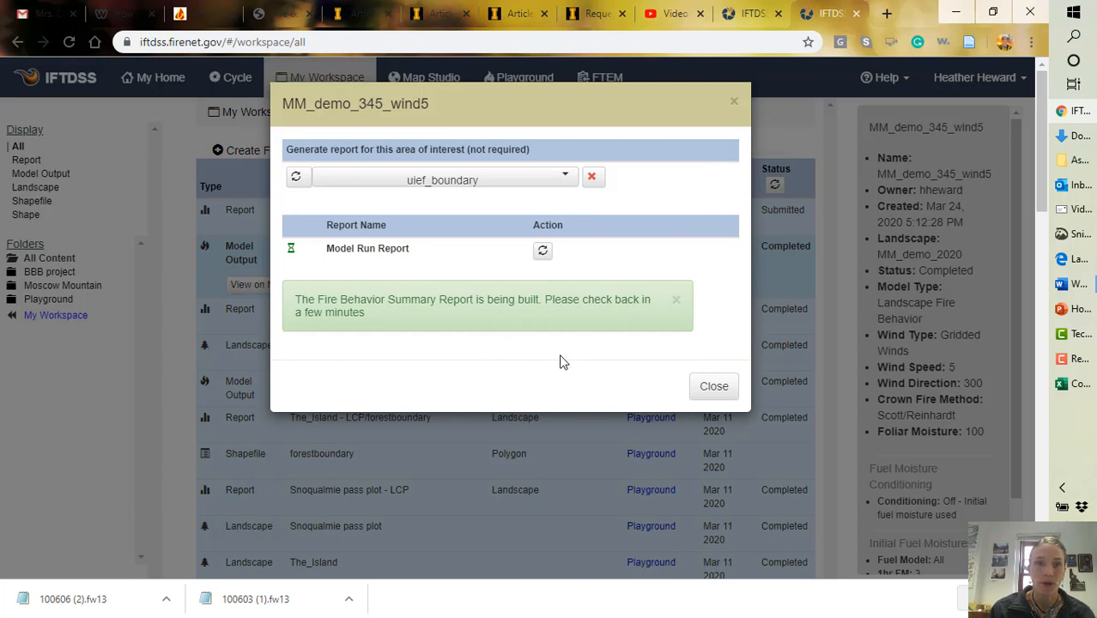
{"action": "left_click", "coordinate": [715, 389]}
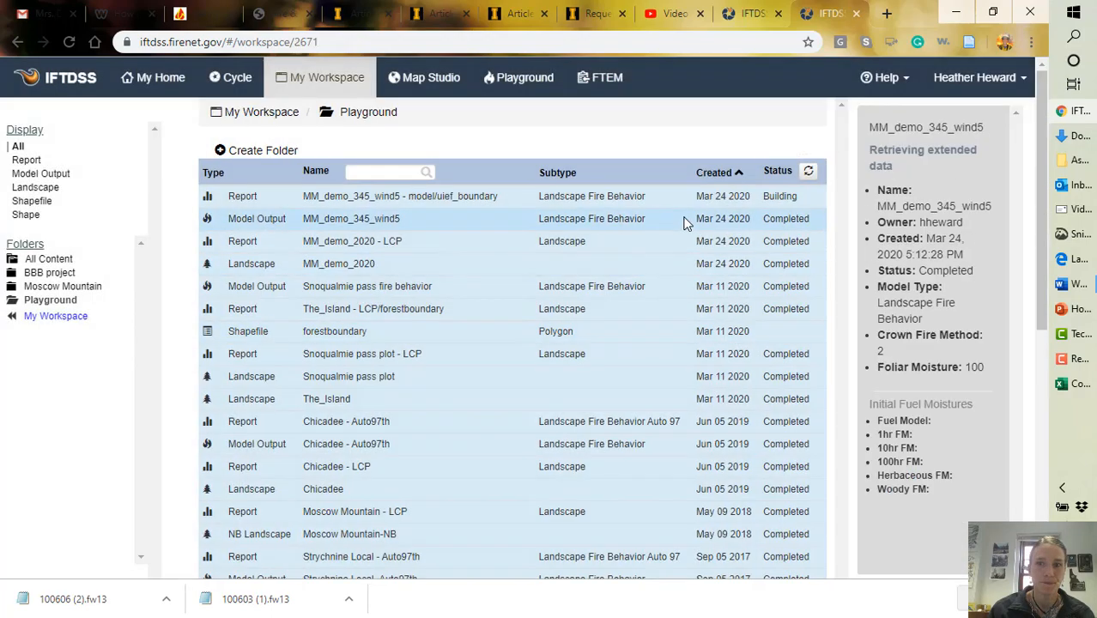
{"action": "left_click", "coordinate": [1079, 362]}
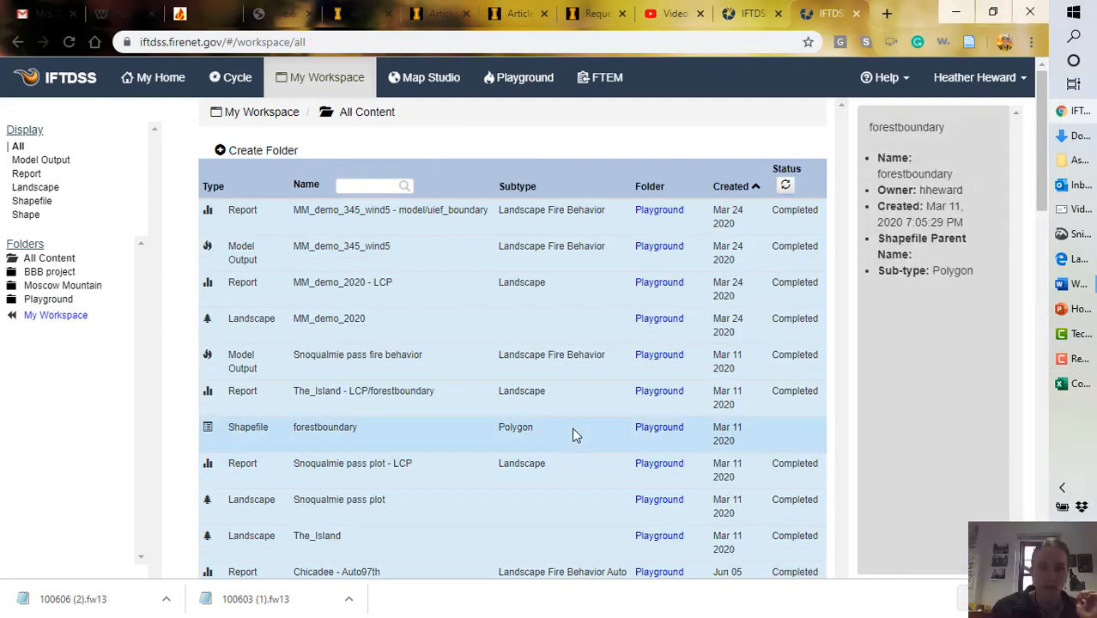
Open the summary of the uief_boundary fire behavior report and review its model parameters, flame length map and chart.
{"action": "left_click", "coordinate": [338, 215]}
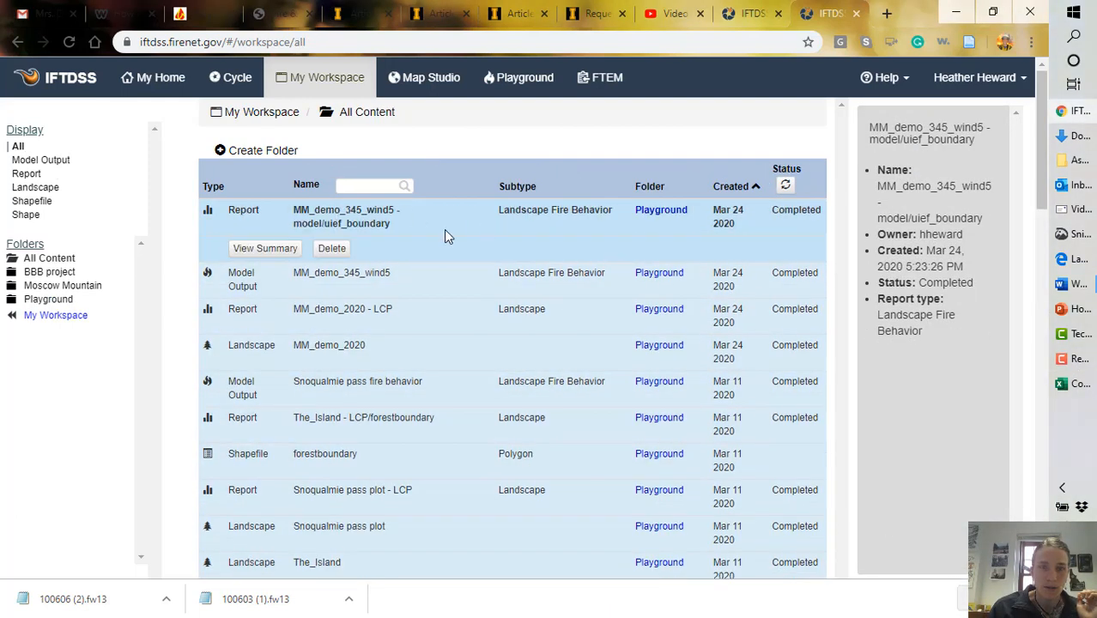
{"action": "left_click", "coordinate": [266, 248]}
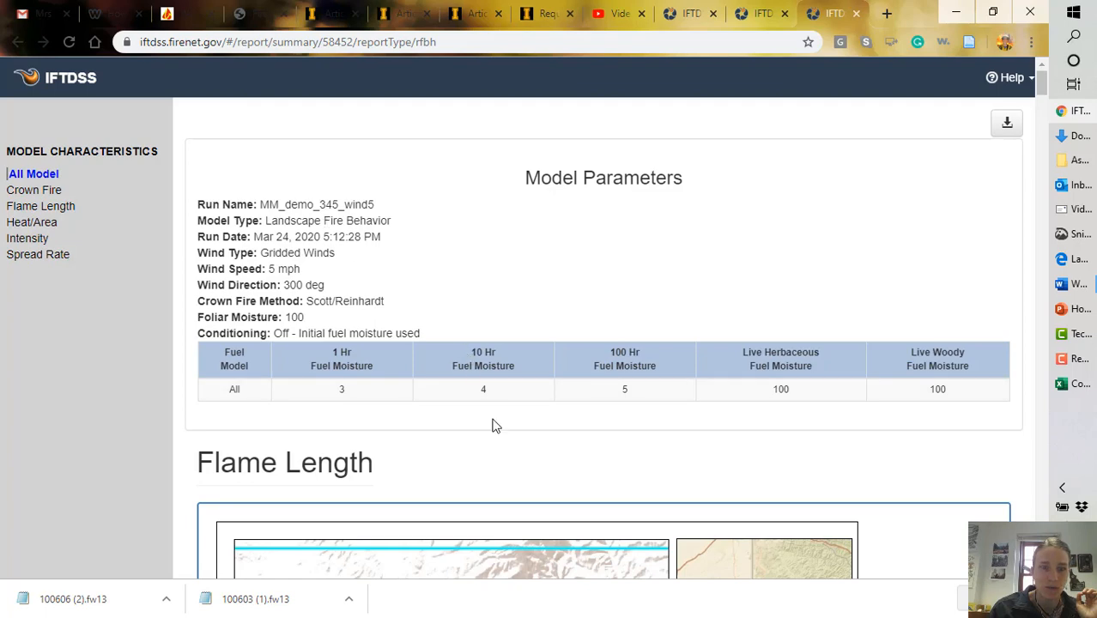
{"action": "scroll", "coordinate": [496, 425], "scroll_direction": "down", "scroll_amount": 8}
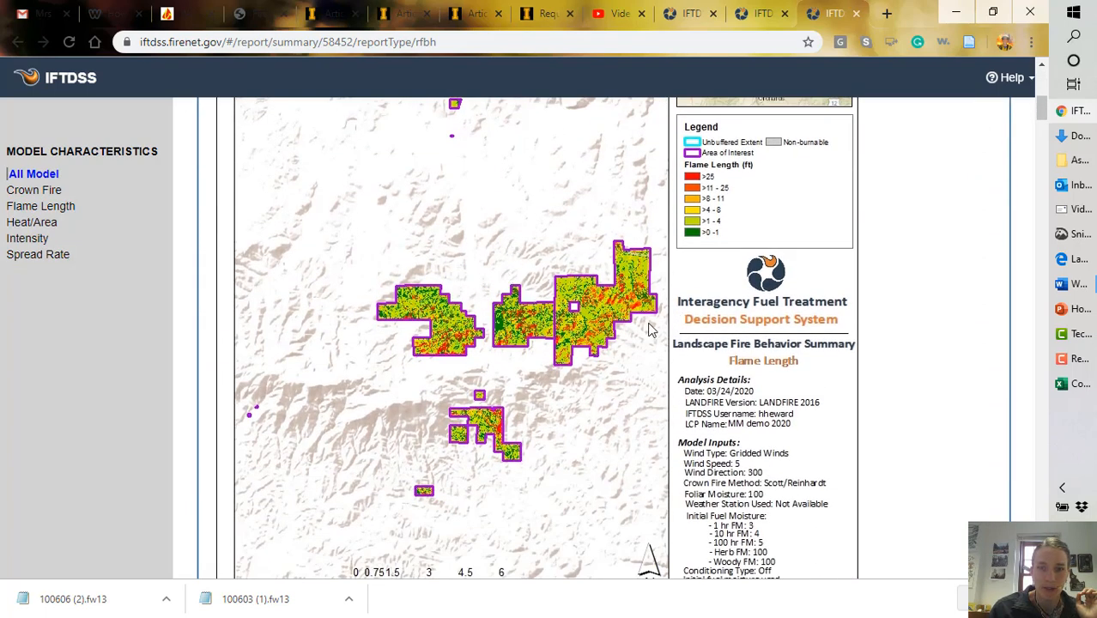
{"action": "scroll", "coordinate": [650, 330], "scroll_direction": "up", "scroll_amount": 2}
{"action": "scroll", "coordinate": [542, 471], "scroll_direction": "down", "scroll_amount": 5}
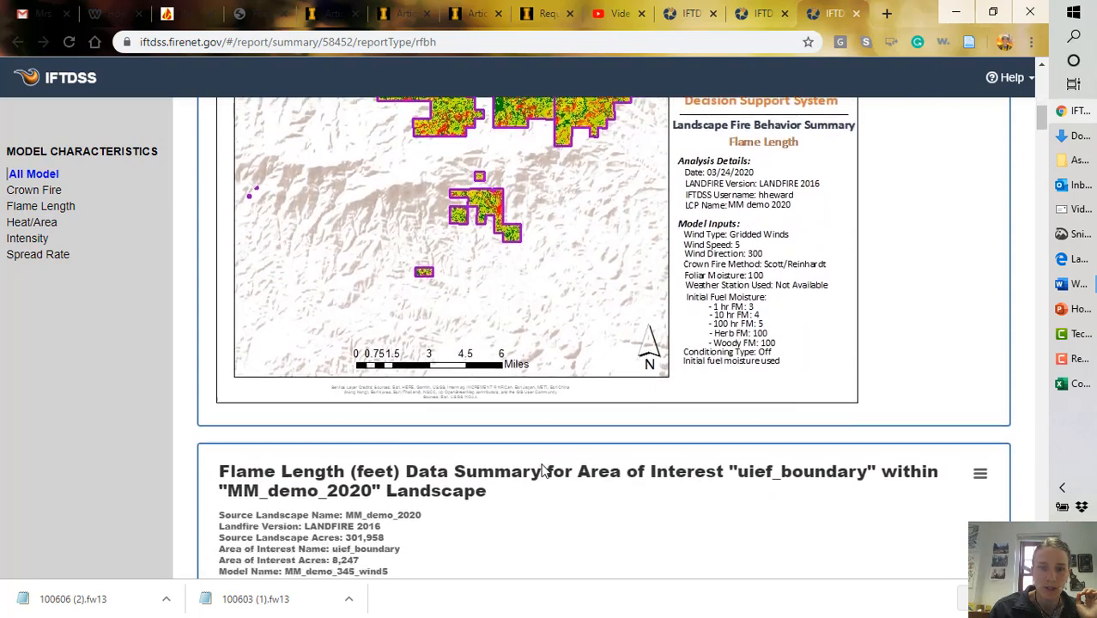
{"action": "scroll", "coordinate": [542, 471], "scroll_direction": "down", "scroll_amount": 3}
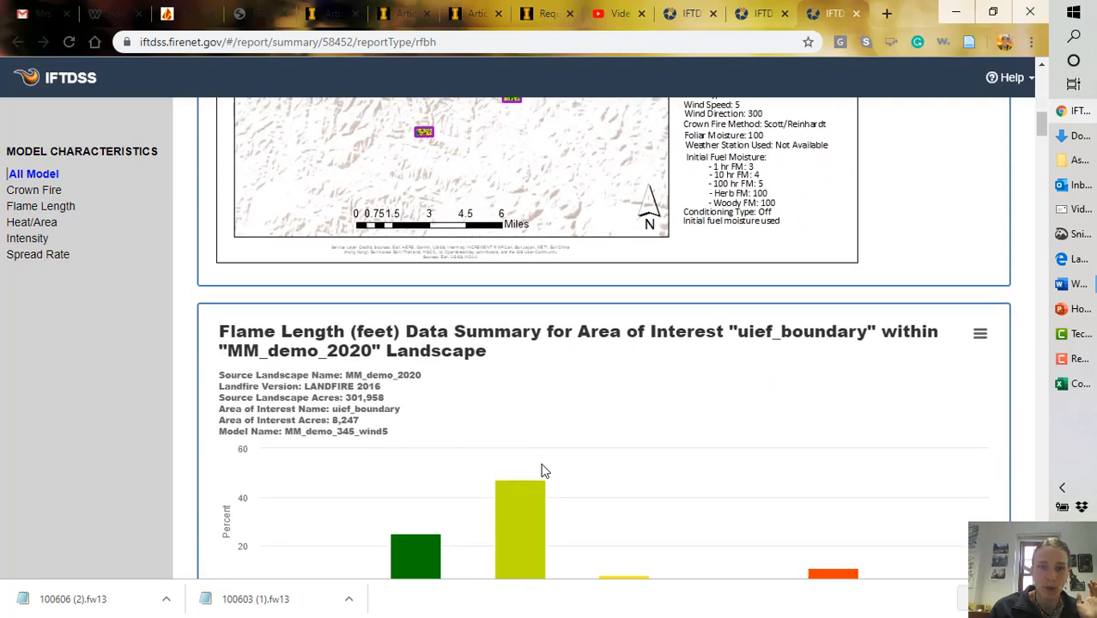
{"action": "scroll", "coordinate": [542, 470], "scroll_direction": "up", "scroll_amount": 9}
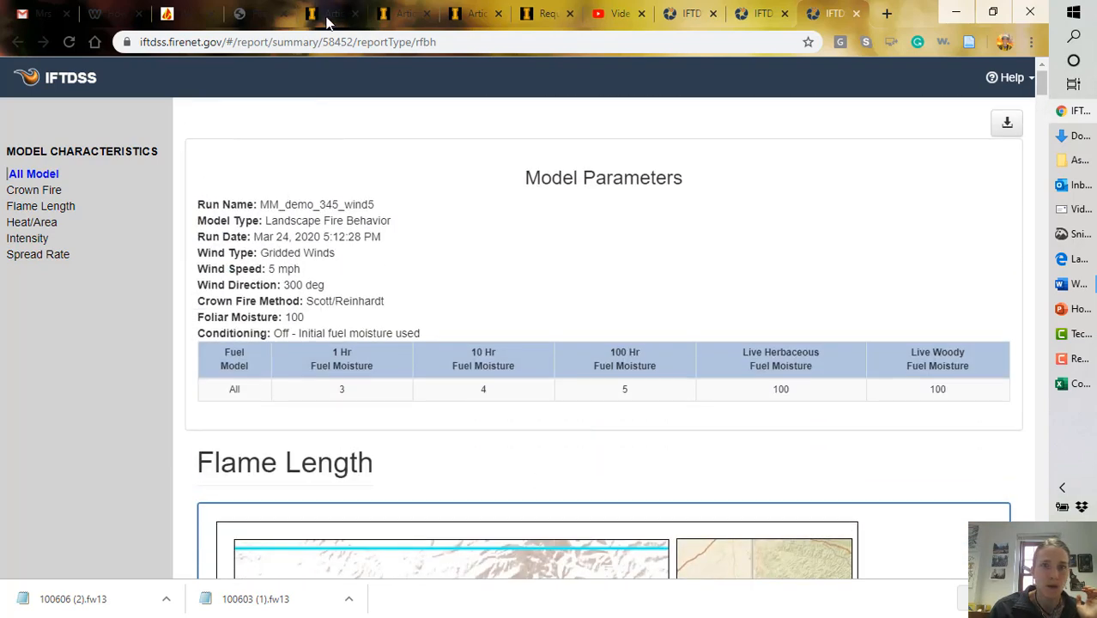
Close the report summary and request a Model Run Report for MM_demo_345_wind5 without an area of interest.
{"action": "left_click", "coordinate": [856, 13]}
{"action": "left_click", "coordinate": [314, 273]}
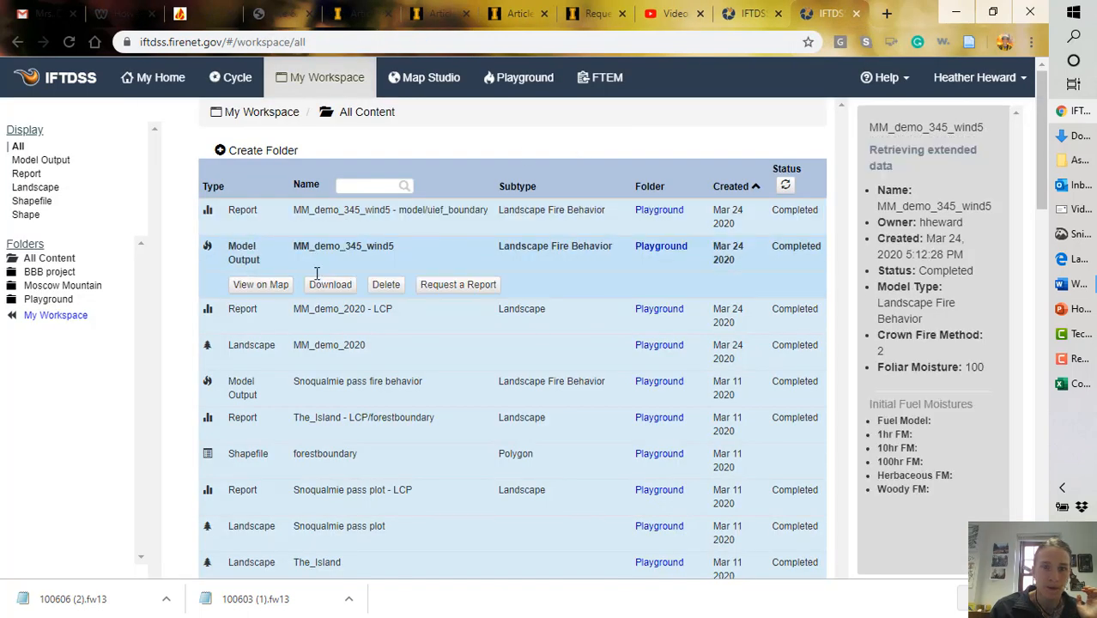
{"action": "left_click", "coordinate": [455, 287]}
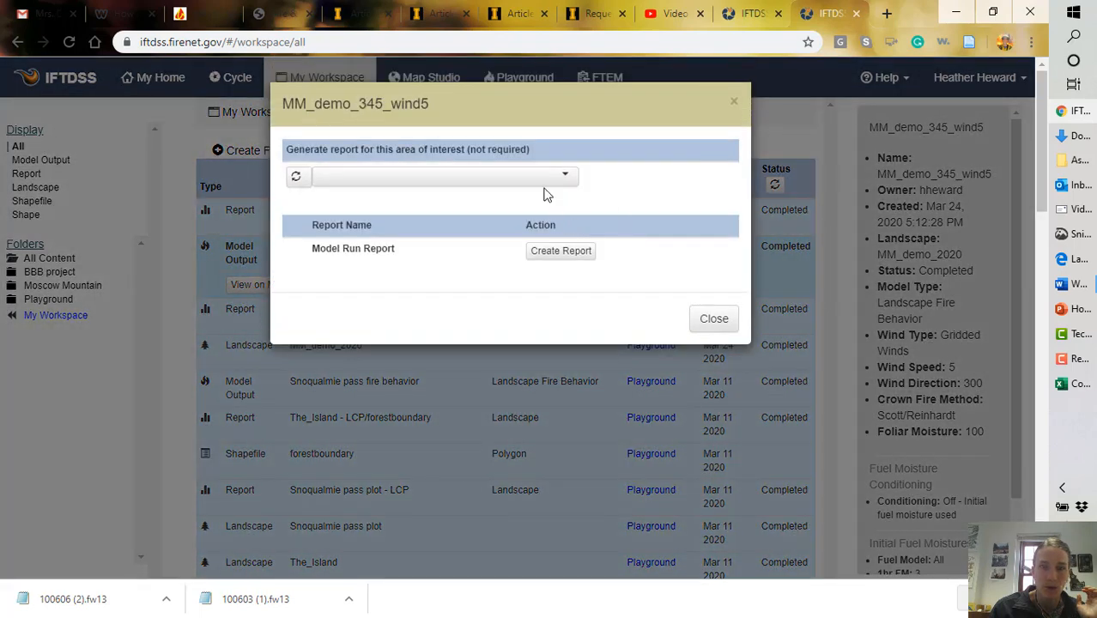
{"action": "left_click", "coordinate": [568, 255]}
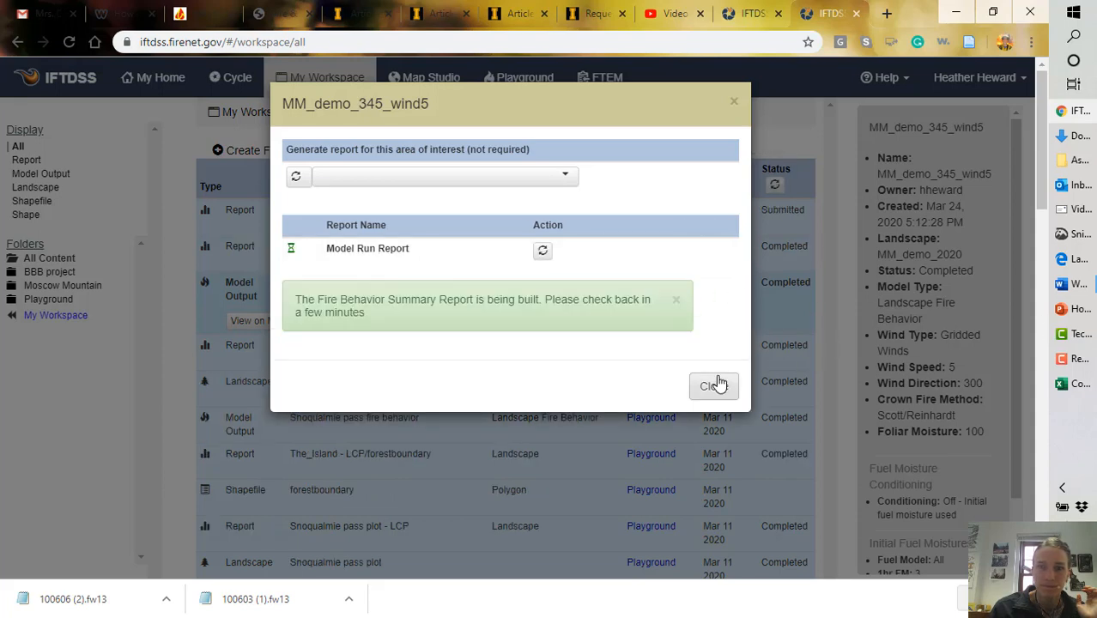
{"action": "left_click", "coordinate": [735, 105]}
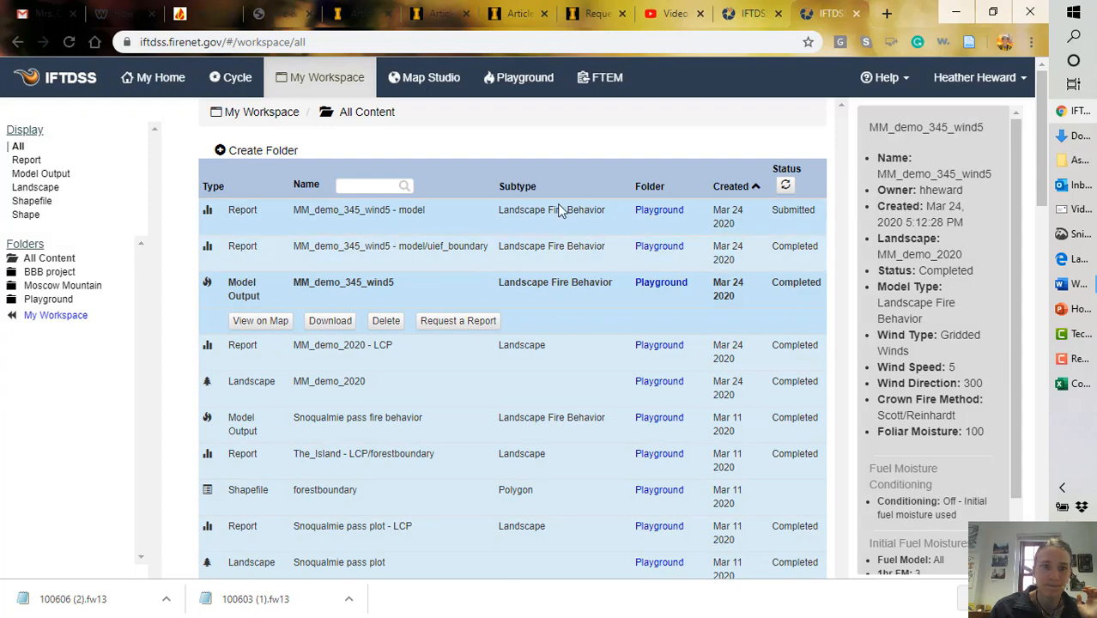
Open the Modeling Playground and check the MM_demo_345_wind20 and MM_demo_345_wind5 entries in the run list.
{"action": "left_click", "coordinate": [526, 79]}
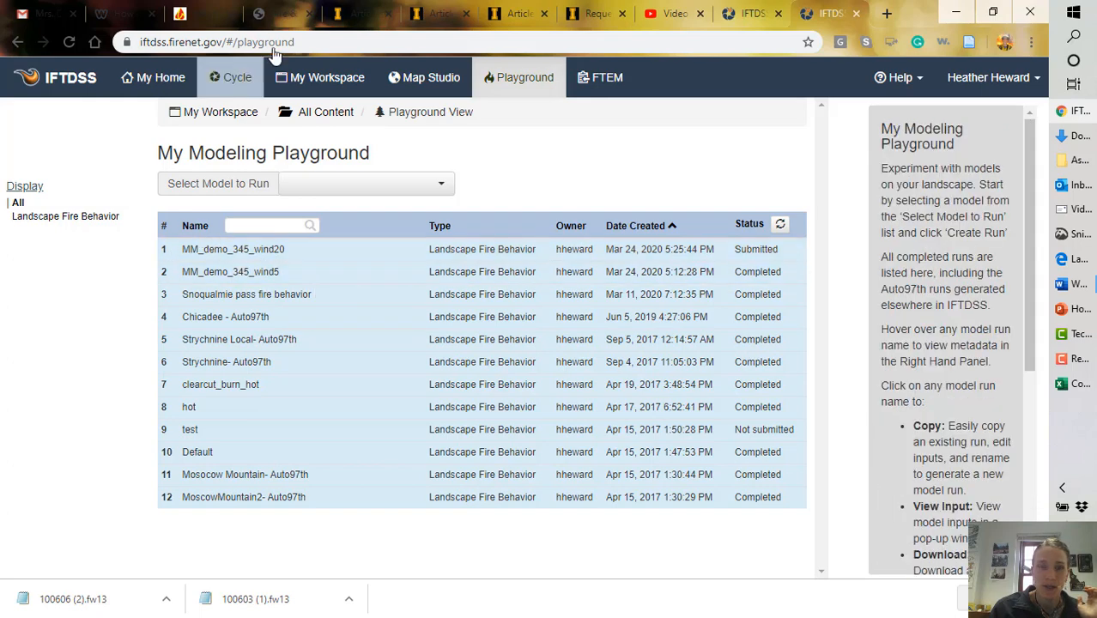
{"action": "mouse_move", "coordinate": [386, 280]}
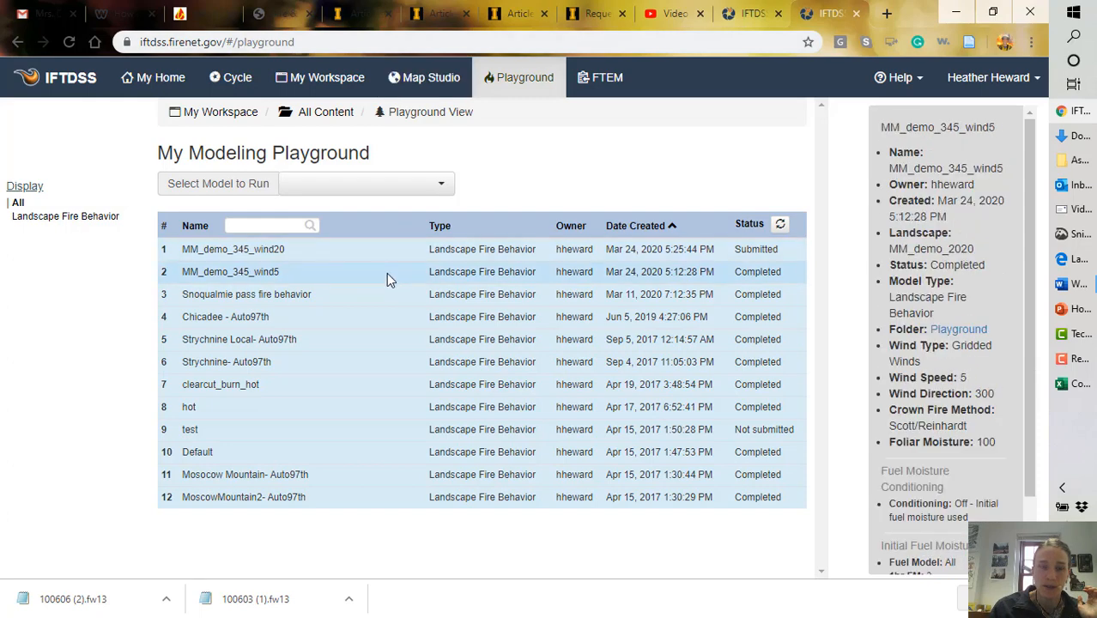
{"action": "mouse_move", "coordinate": [284, 292]}
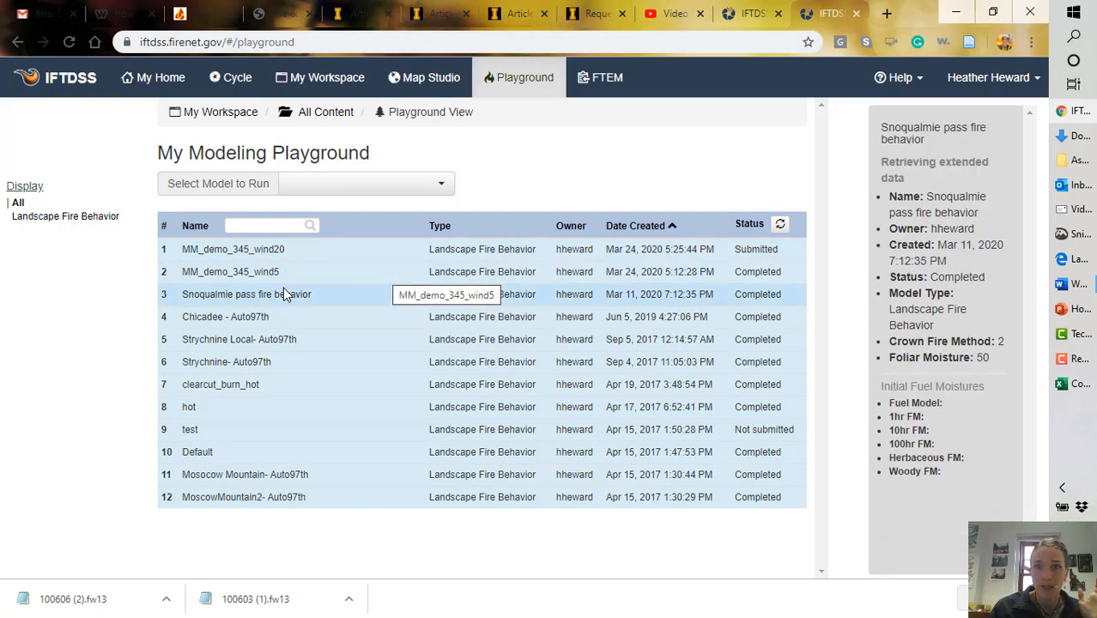
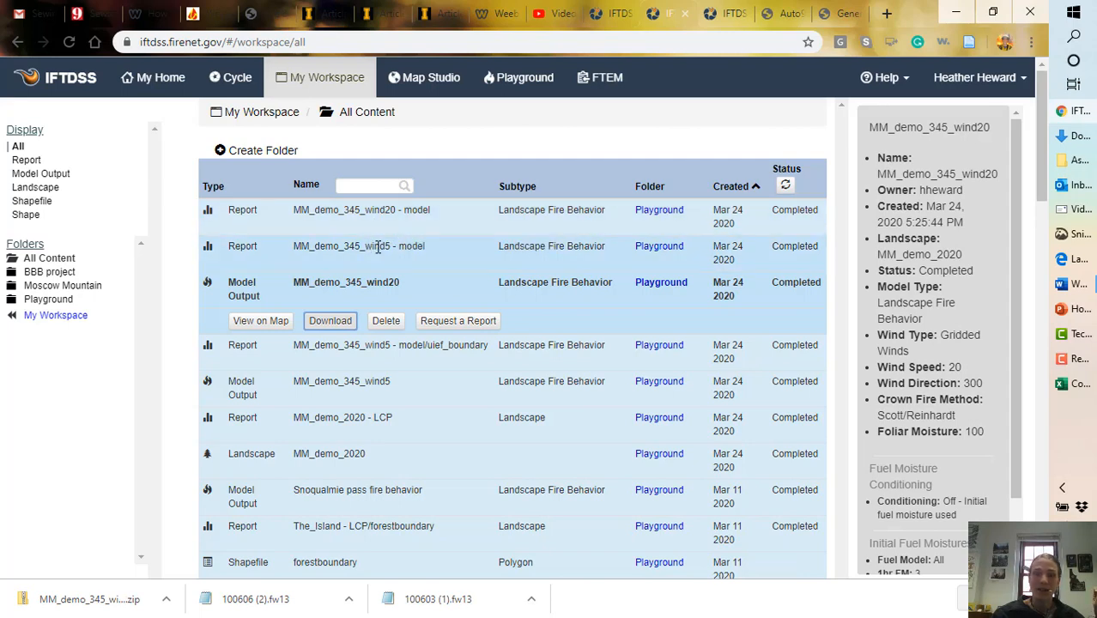
Open the summary of the full-landscape MM_demo_345_wind5 report and examine its flame length map, model inputs and percentage chart.
{"action": "left_click", "coordinate": [387, 249]}
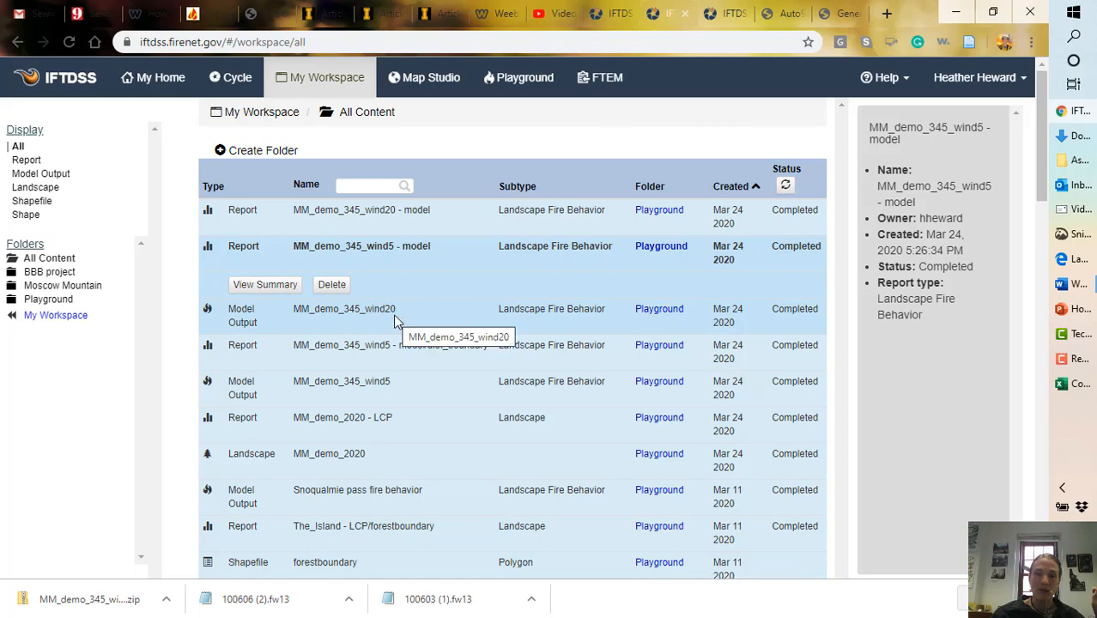
{"action": "left_click", "coordinate": [273, 289]}
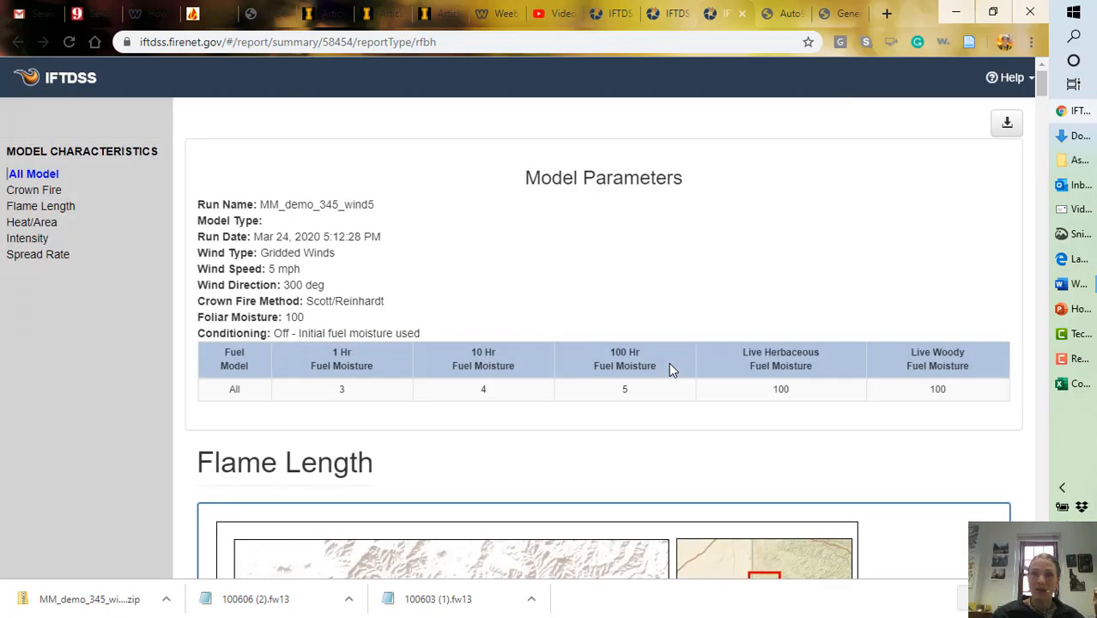
{"action": "scroll", "coordinate": [668, 362], "scroll_direction": "down", "scroll_amount": 6}
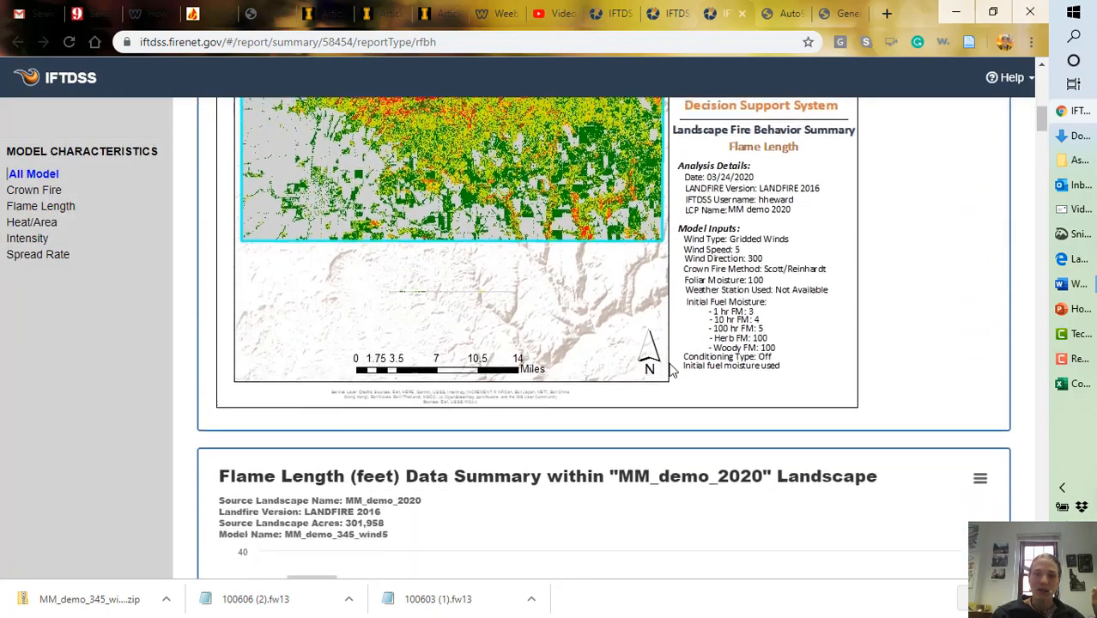
{"action": "scroll", "coordinate": [674, 370], "scroll_direction": "down", "scroll_amount": 3}
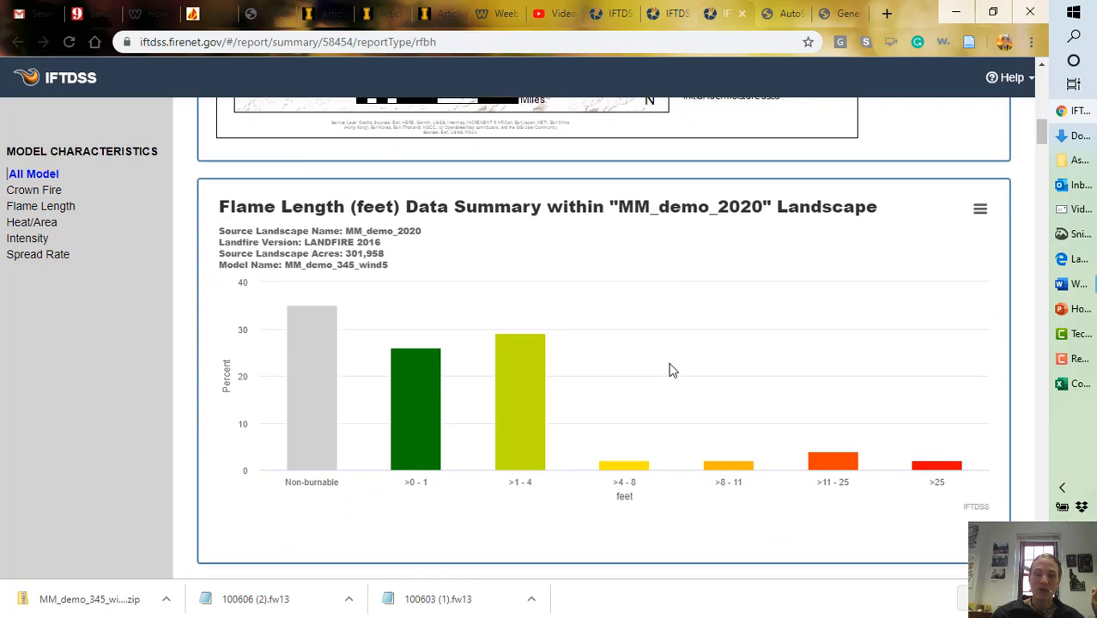
{"action": "scroll", "coordinate": [674, 370], "scroll_direction": "down", "scroll_amount": 2}
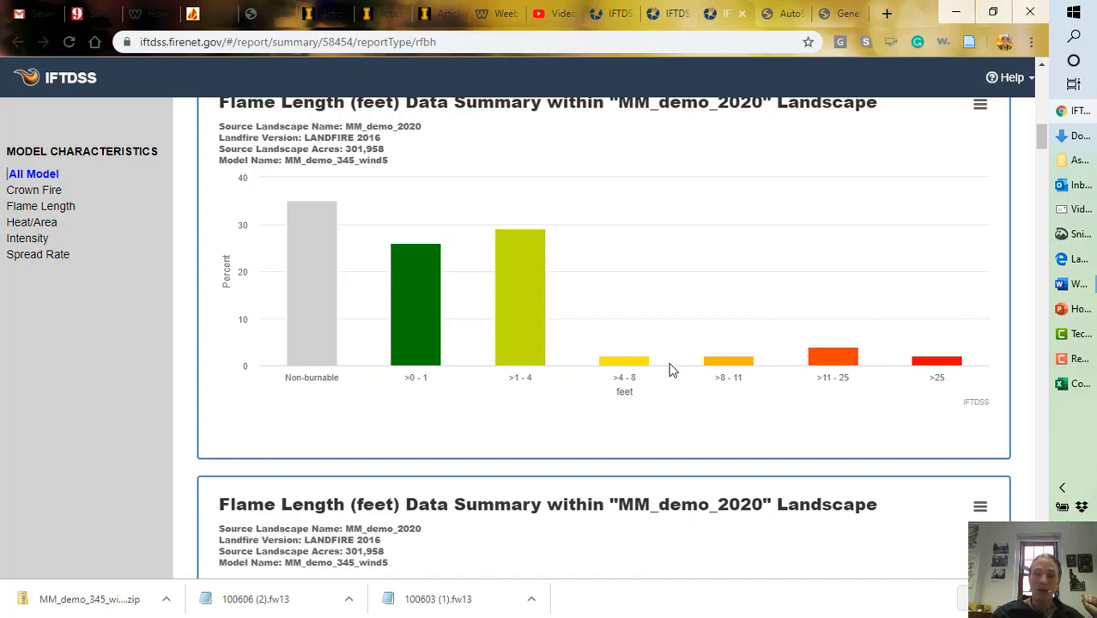
{"action": "scroll", "coordinate": [673, 370], "scroll_direction": "down", "scroll_amount": 3}
{"action": "scroll", "coordinate": [674, 370], "scroll_direction": "up", "scroll_amount": 8}
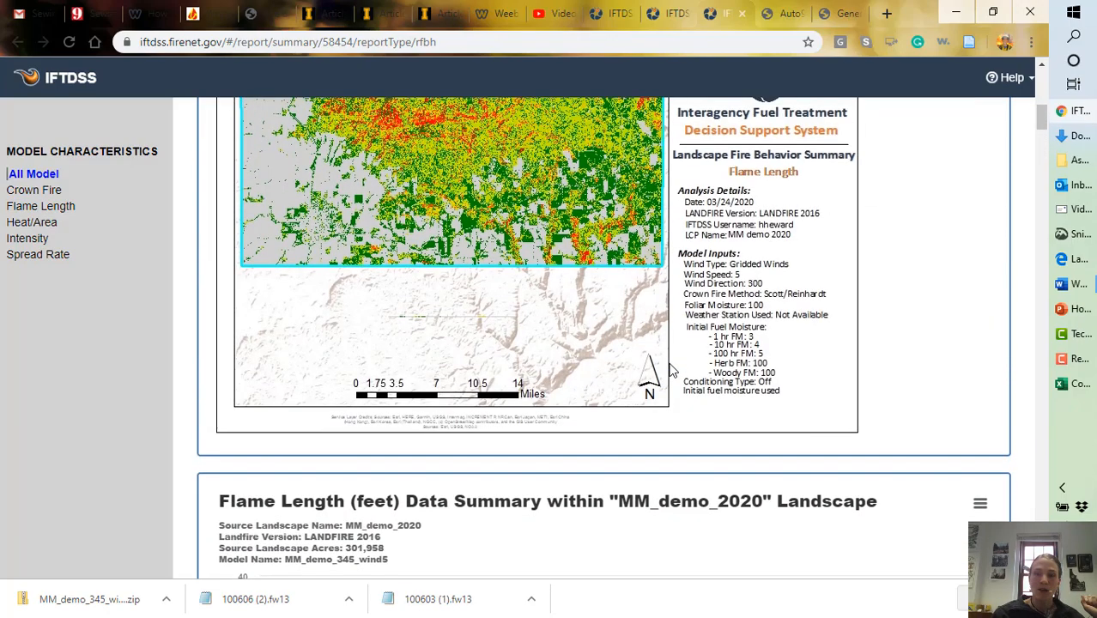
{"action": "scroll", "coordinate": [673, 370], "scroll_direction": "up", "scroll_amount": 2}
{"action": "scroll", "coordinate": [673, 370], "scroll_direction": "down", "scroll_amount": 1}
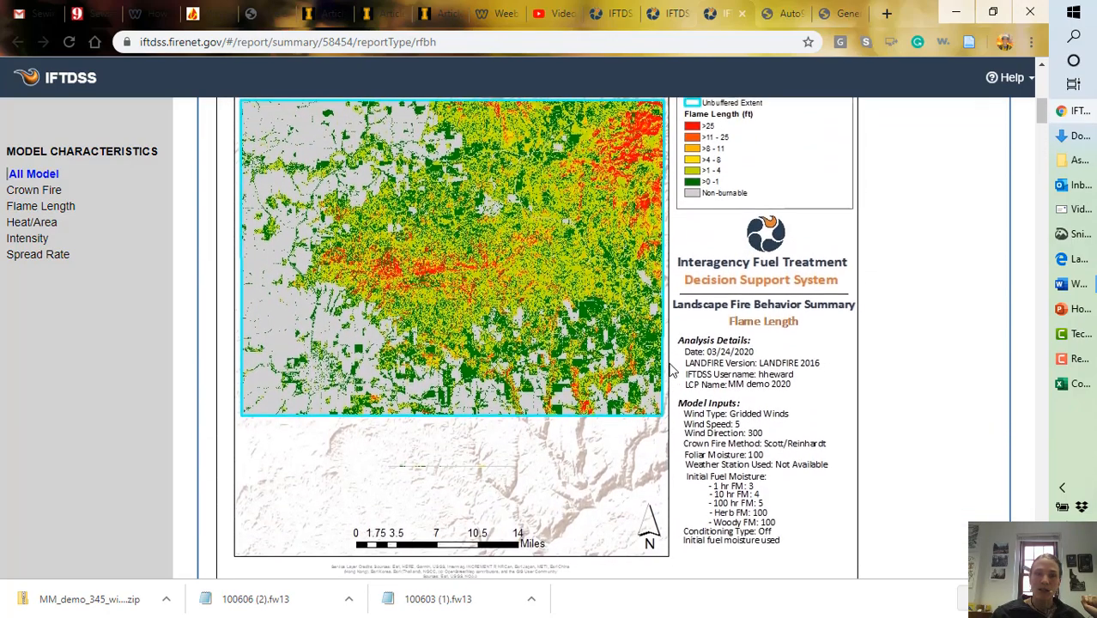
Capture a rectangular snip of the wind speed 5 flame length map with its legend and model inputs using Snip & Sketch.
{"action": "scroll", "coordinate": [673, 371], "scroll_direction": "up", "scroll_amount": 1}
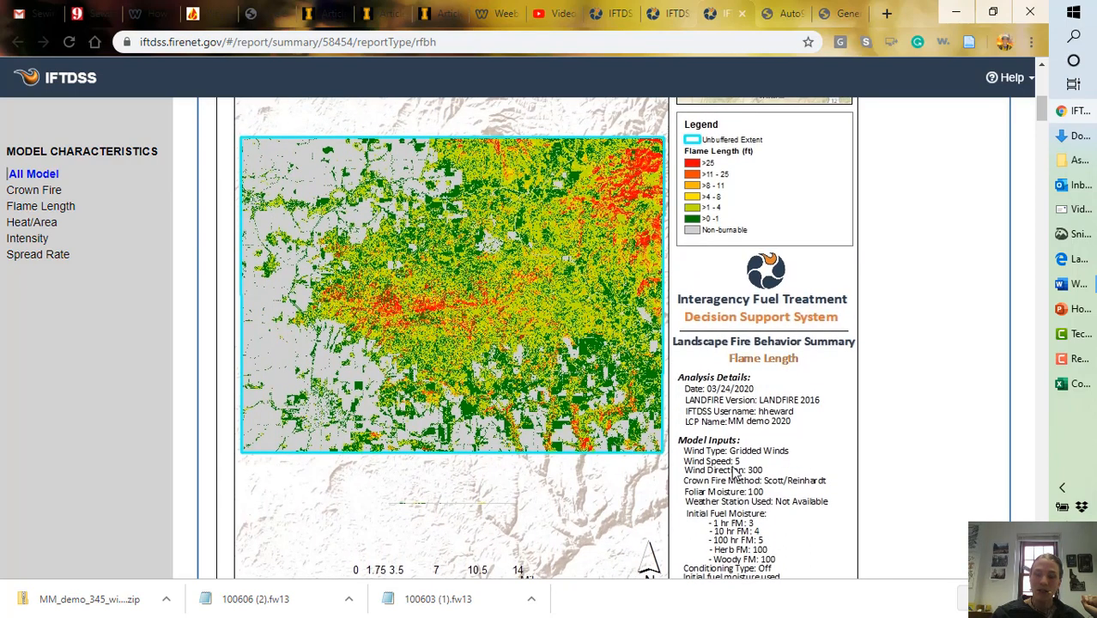
{"action": "scroll", "coordinate": [734, 472], "scroll_direction": "down", "scroll_amount": 1}
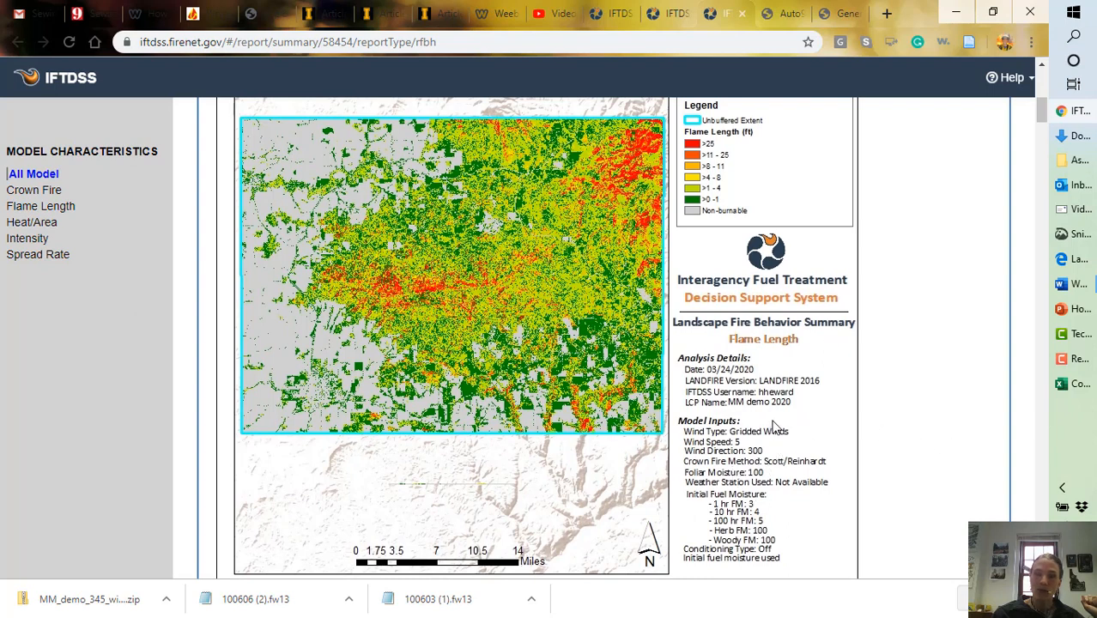
{"action": "left_click", "coordinate": [1075, 237]}
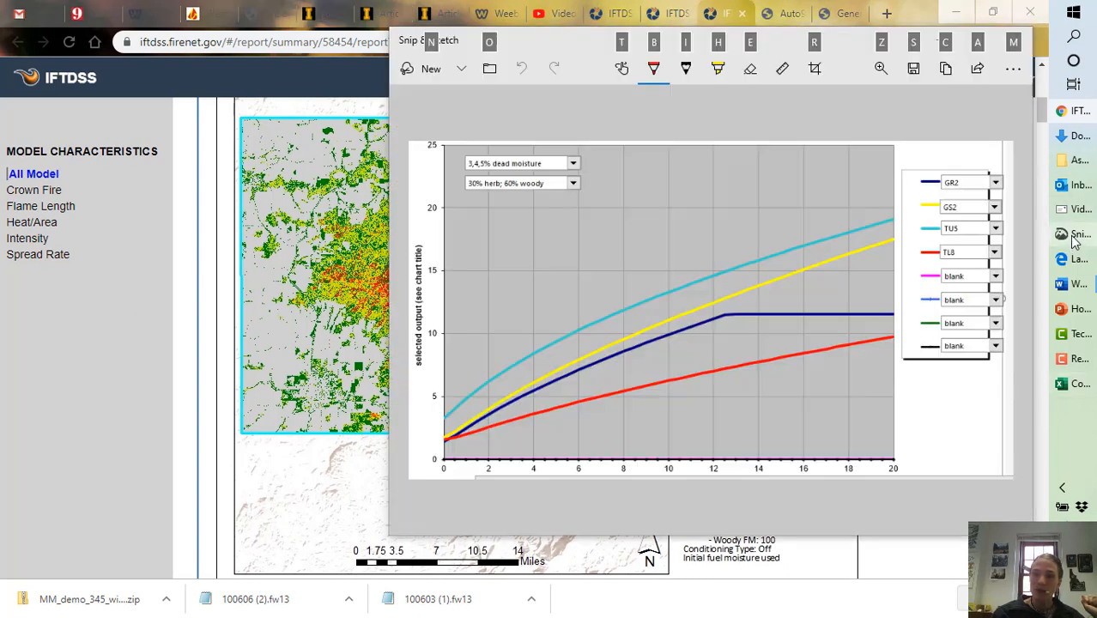
{"action": "left_click", "coordinate": [410, 71]}
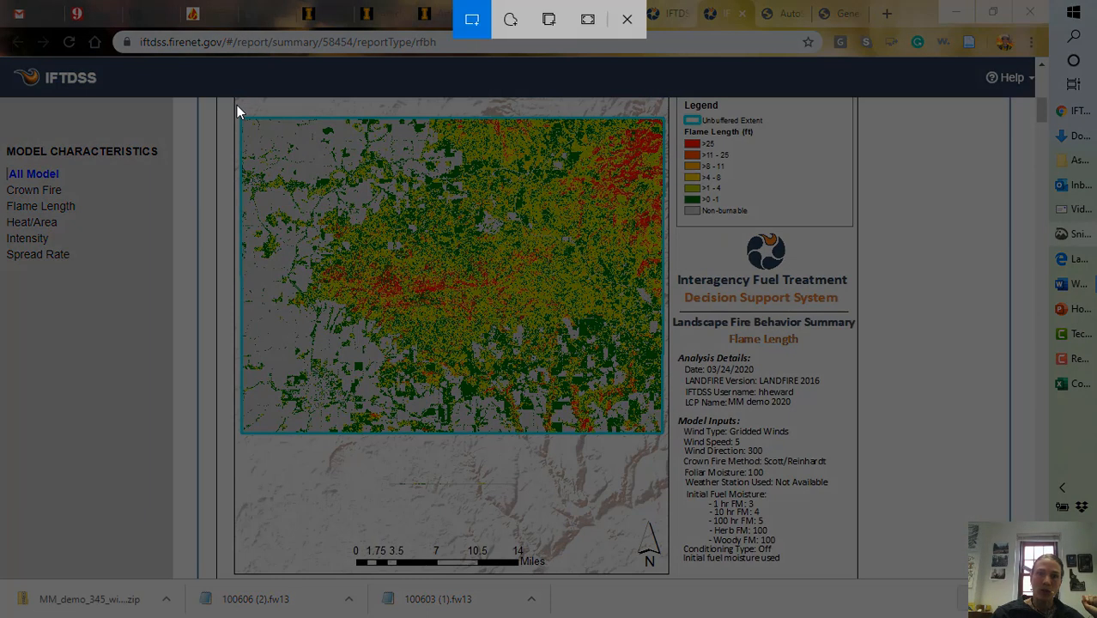
{"action": "left_click_drag", "start_coordinate": [236, 101], "coordinate": [855, 574]}
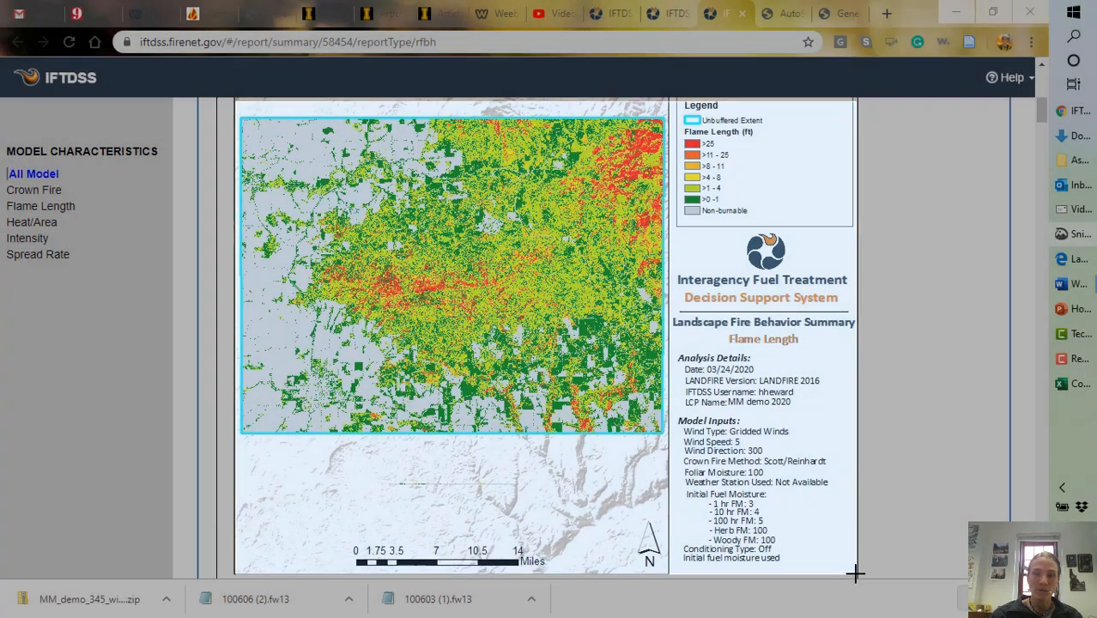
Switch to LandscapeReport_example.docx in Word and compare the wind speed 5 and 20 maps for flame length, rate of spread and crown fire activity.
{"action": "left_click", "coordinate": [1063, 284]}
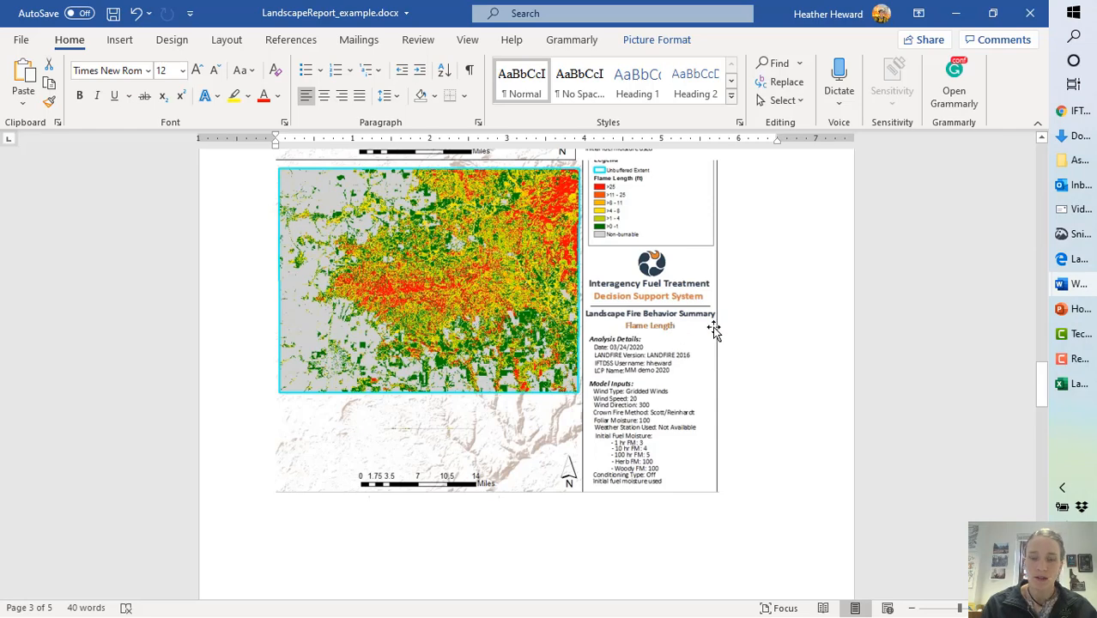
{"action": "scroll", "coordinate": [714, 326], "scroll_direction": "up", "scroll_amount": 3}
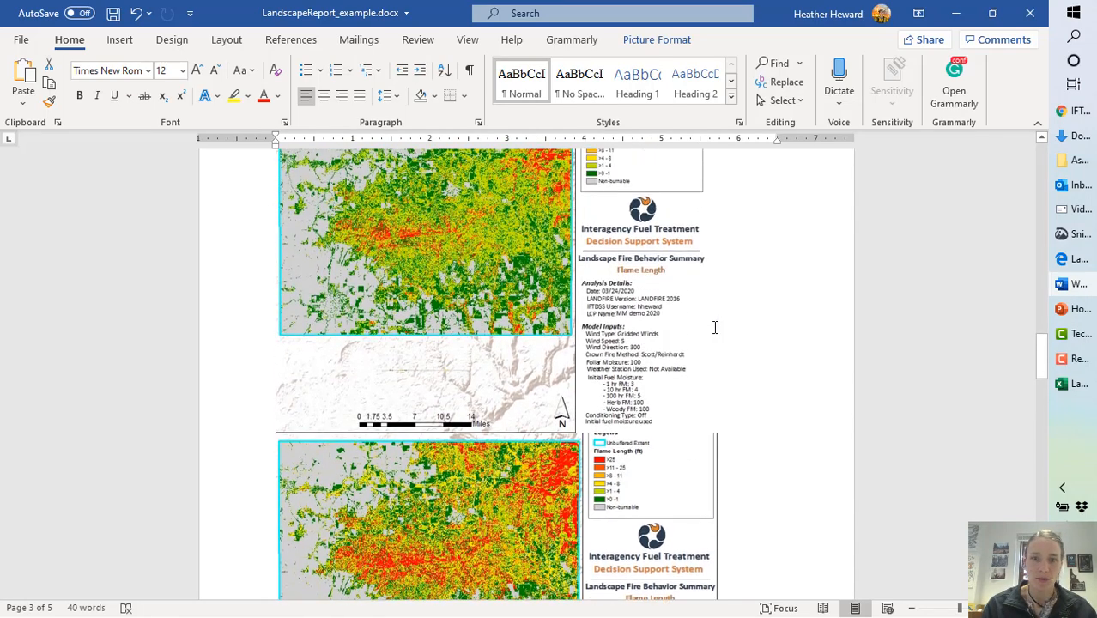
{"action": "scroll", "coordinate": [715, 327], "scroll_direction": "up", "scroll_amount": 1}
{"action": "scroll", "coordinate": [715, 327], "scroll_direction": "down", "scroll_amount": 1}
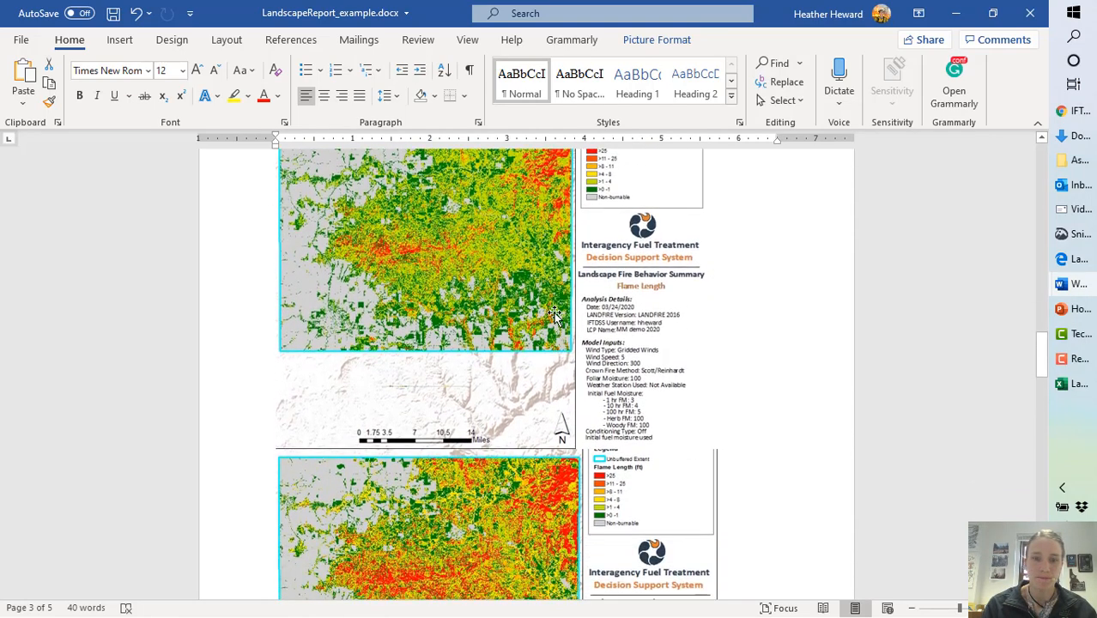
{"action": "scroll", "coordinate": [553, 317], "scroll_direction": "up", "scroll_amount": 1}
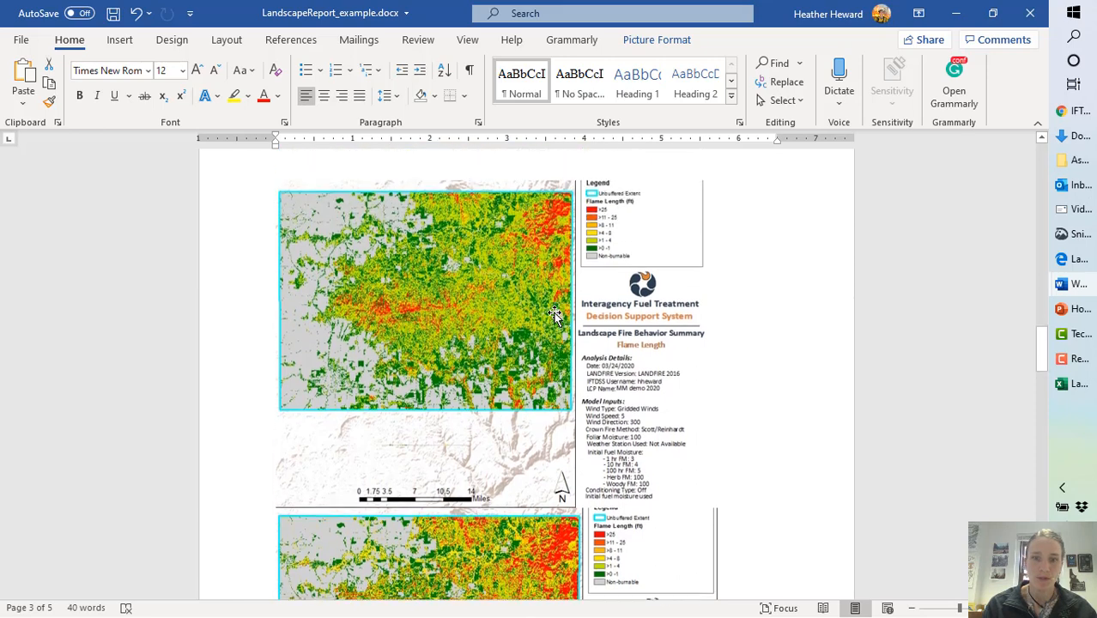
{"action": "scroll", "coordinate": [615, 468], "scroll_direction": "down", "scroll_amount": 4}
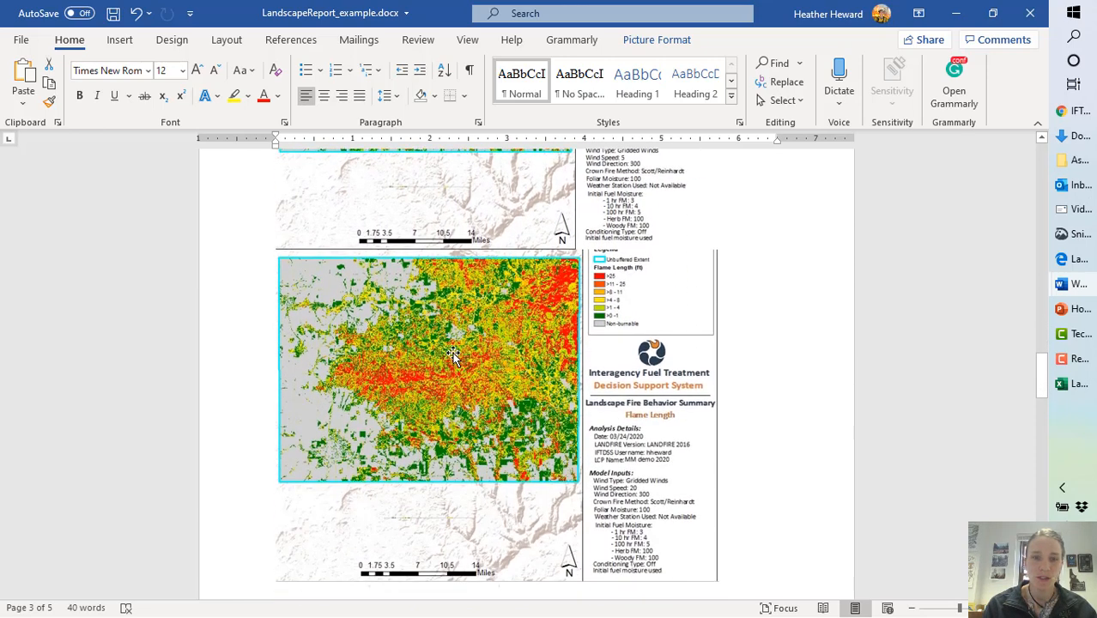
{"action": "scroll", "coordinate": [454, 368], "scroll_direction": "down", "scroll_amount": 3}
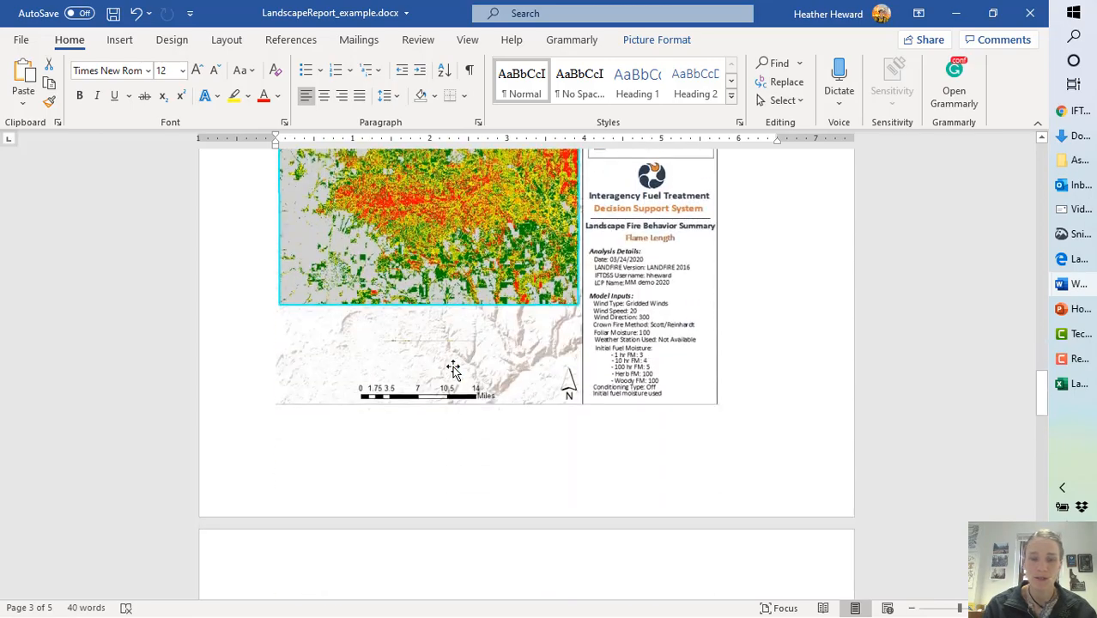
{"action": "scroll", "coordinate": [453, 368], "scroll_direction": "up", "scroll_amount": 3}
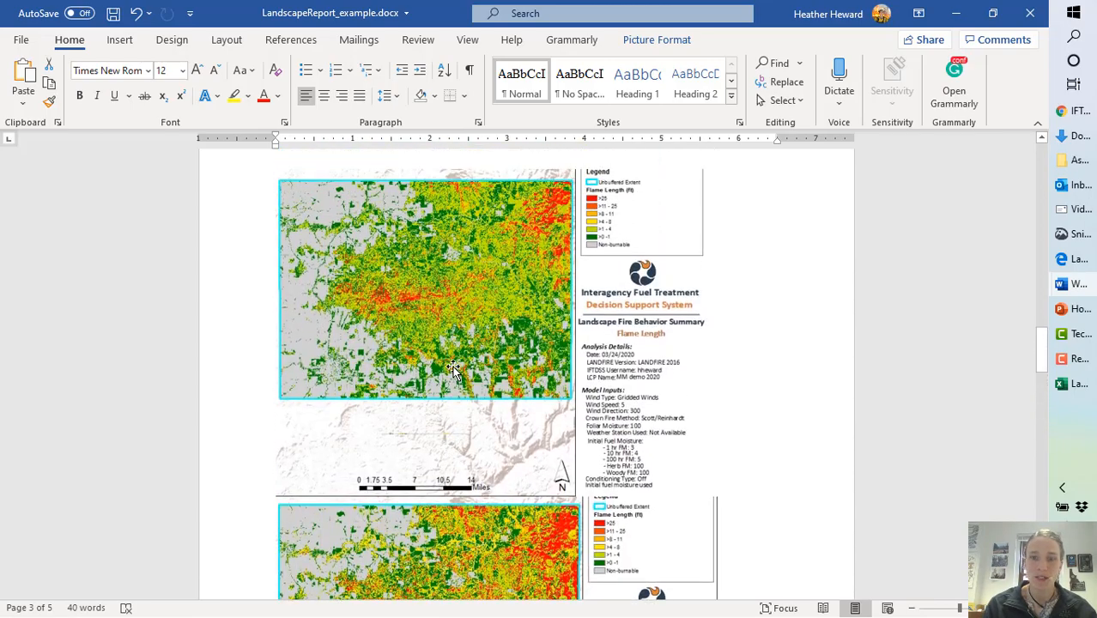
{"action": "scroll", "coordinate": [453, 368], "scroll_direction": "down", "scroll_amount": 10}
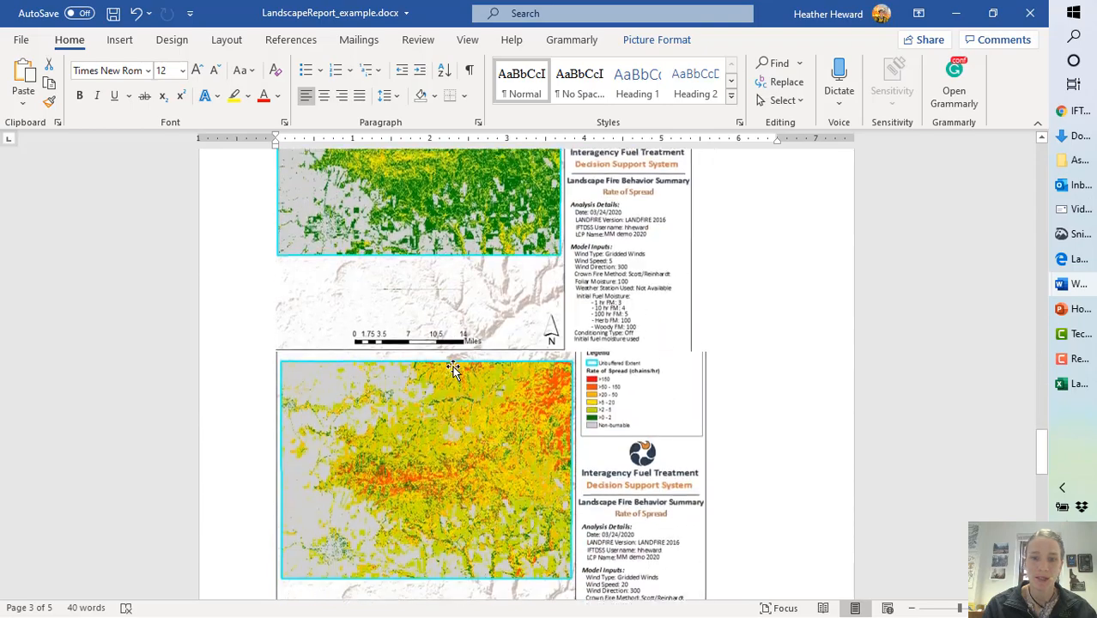
{"action": "scroll", "coordinate": [474, 382], "scroll_direction": "down", "scroll_amount": 10}
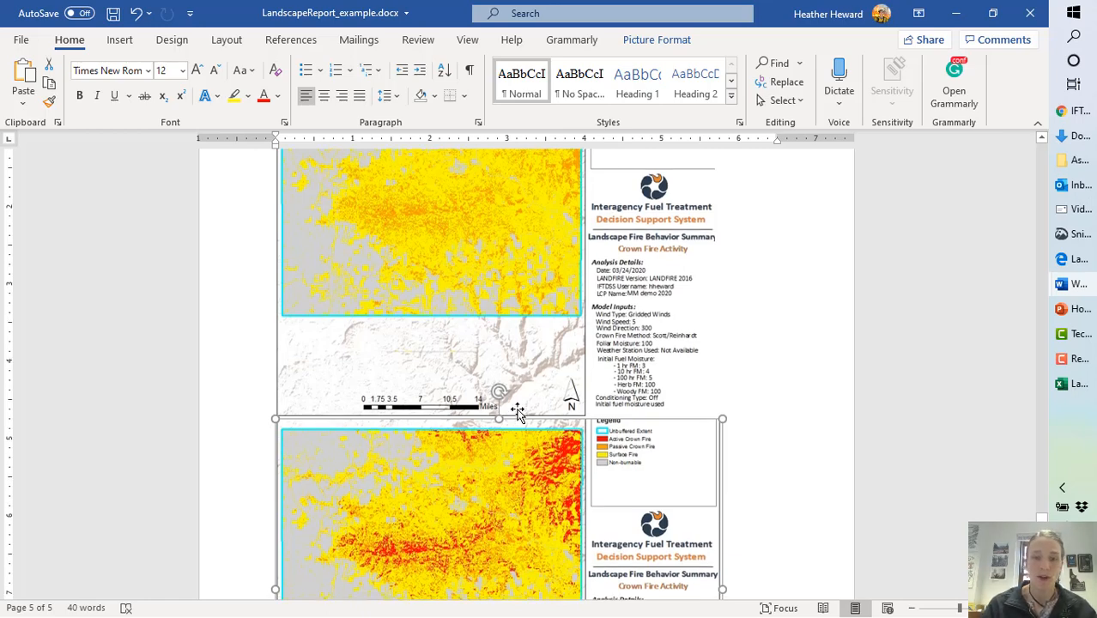
{"action": "scroll", "coordinate": [517, 412], "scroll_direction": "down", "scroll_amount": 1}
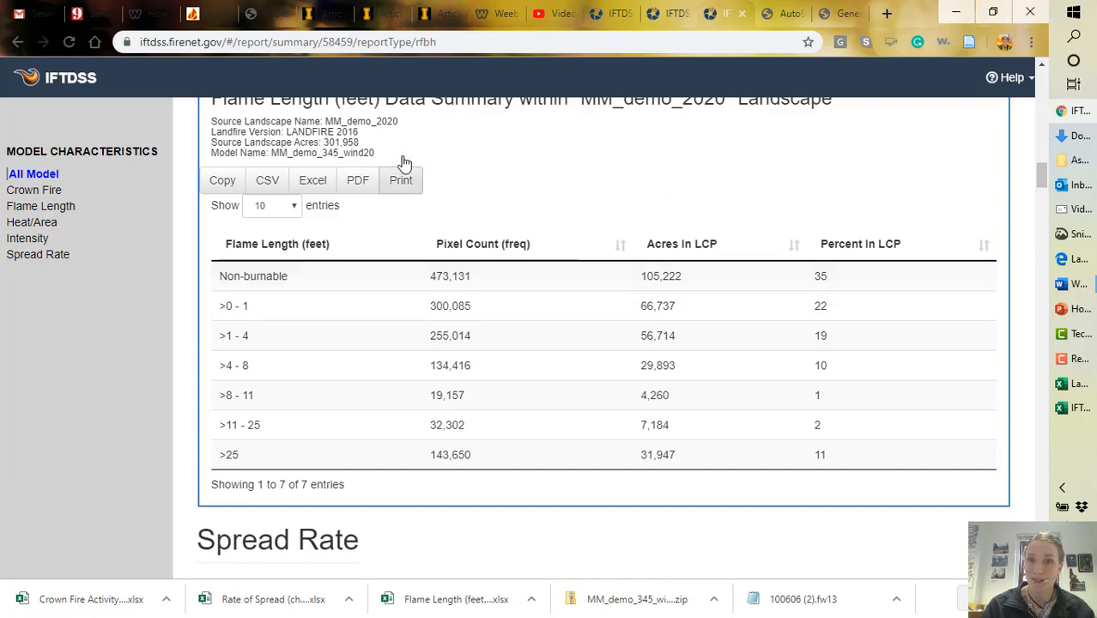
Copy the MM_demo_345_wind20 Flame Length data table into IFTDSS Demo MM.xlsx at cell A1 and select the Pixel Count column.
{"action": "scroll", "coordinate": [478, 222], "scroll_direction": "up", "scroll_amount": 3}
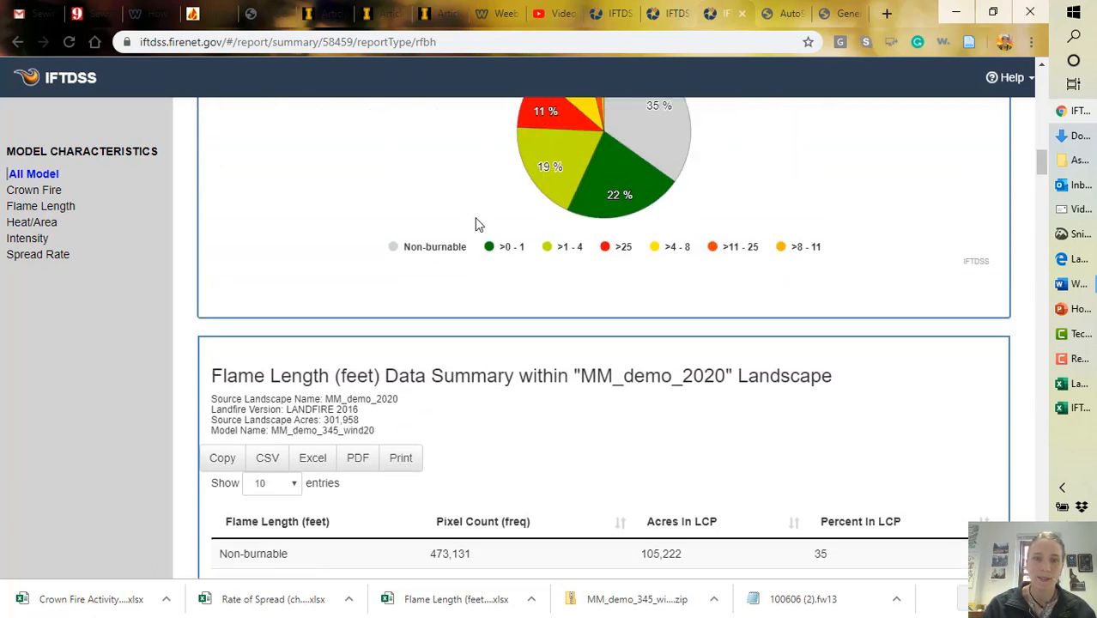
{"action": "scroll", "coordinate": [478, 223], "scroll_direction": "down", "scroll_amount": 3}
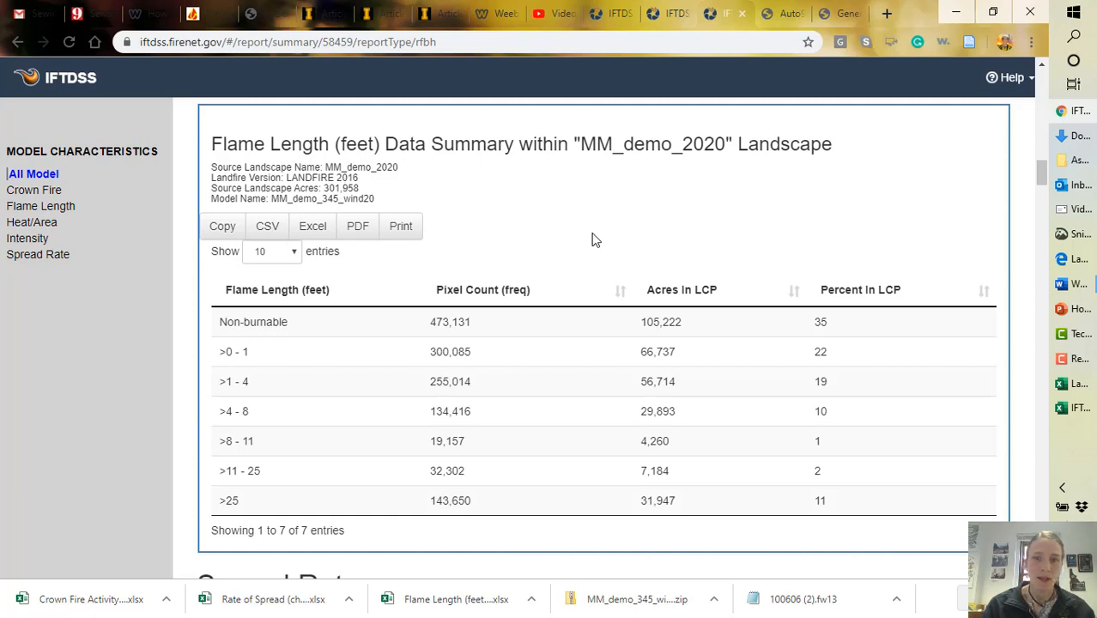
{"action": "left_click", "coordinate": [222, 232]}
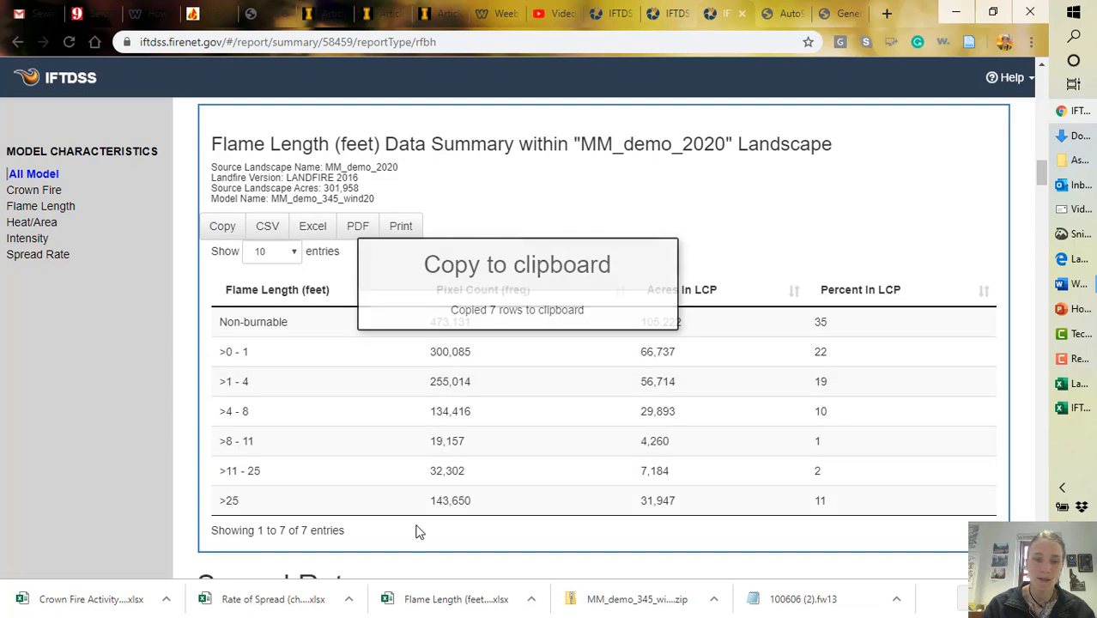
{"action": "key", "text": "alt+Tab"}
{"action": "key", "text": "alt+Tab"}
{"action": "key", "text": "alt+Tab"}
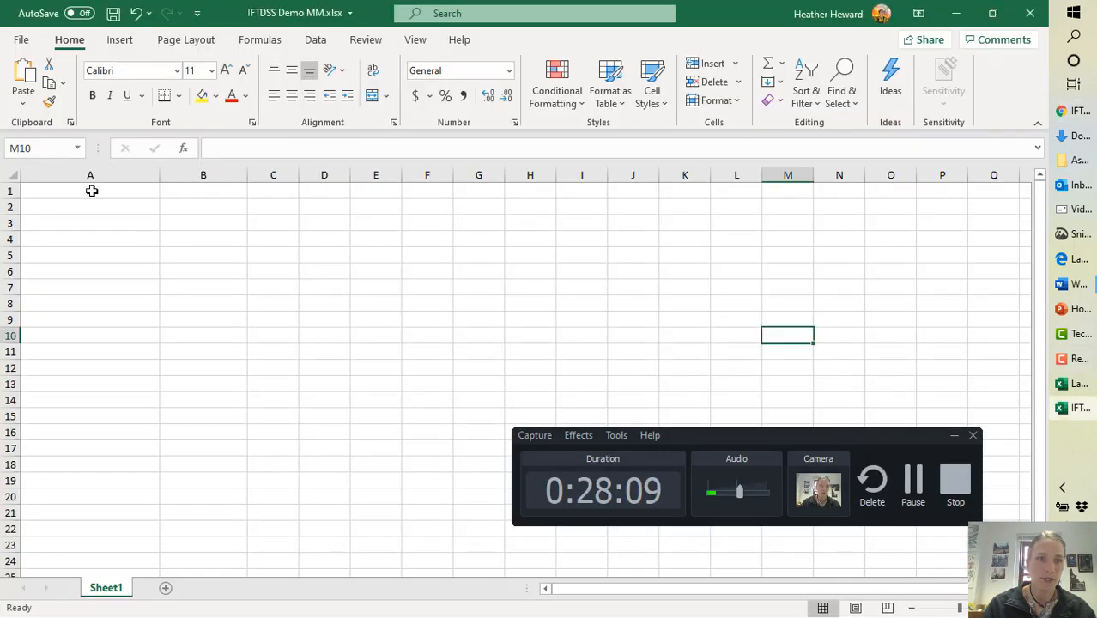
{"action": "left_click", "coordinate": [91, 191]}
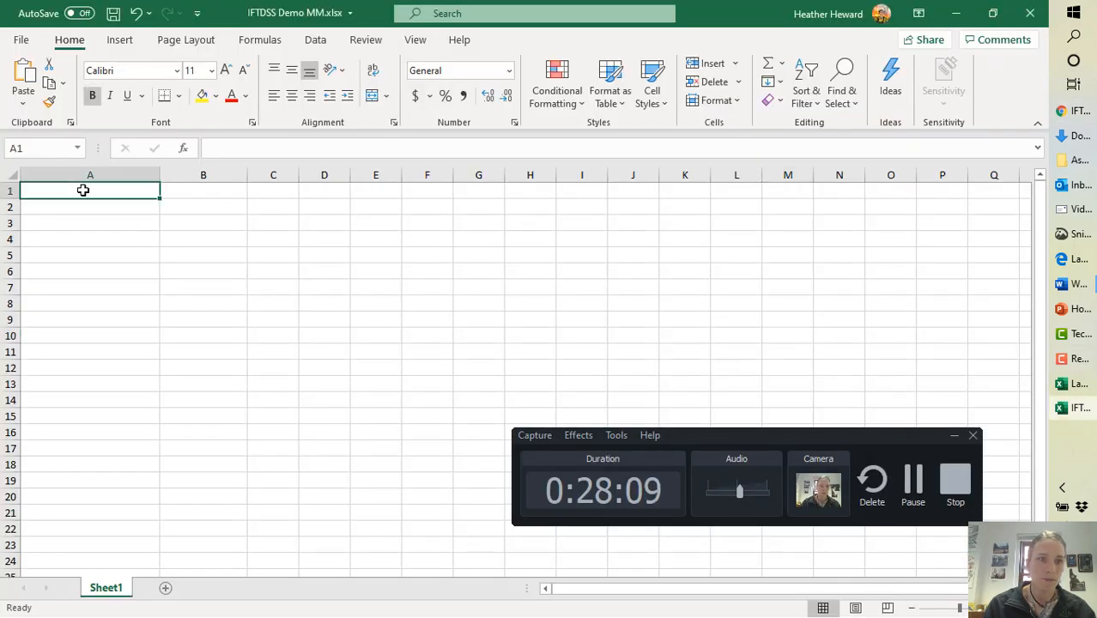
{"action": "key", "text": "ctrl+v"}
{"action": "left_click", "coordinate": [146, 284]}
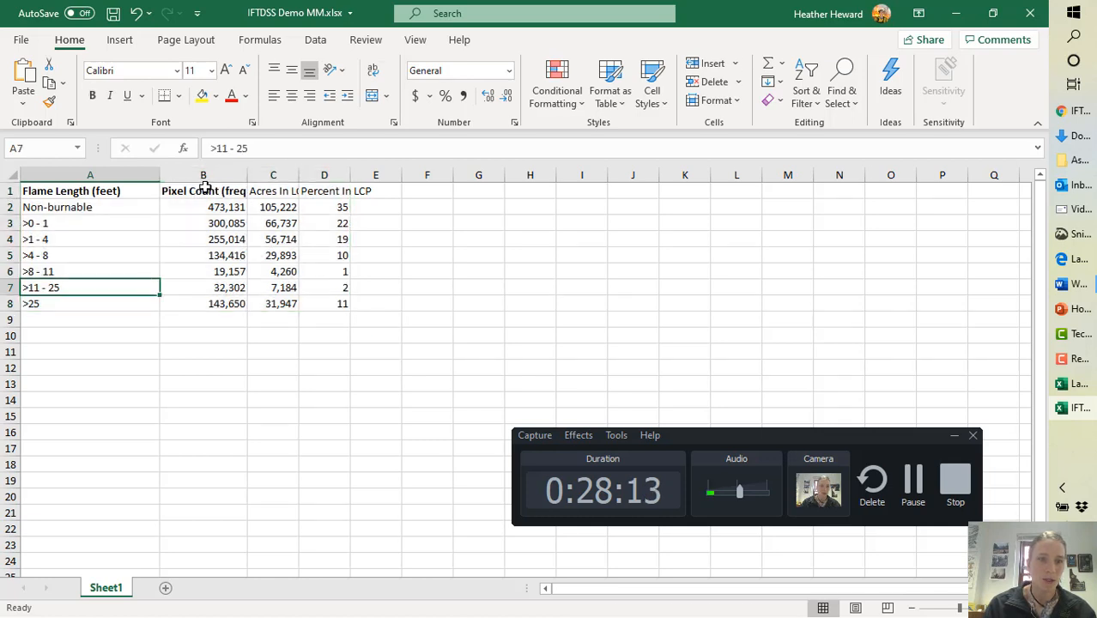
{"action": "left_click_drag", "start_coordinate": [205, 189], "coordinate": [211, 304]}
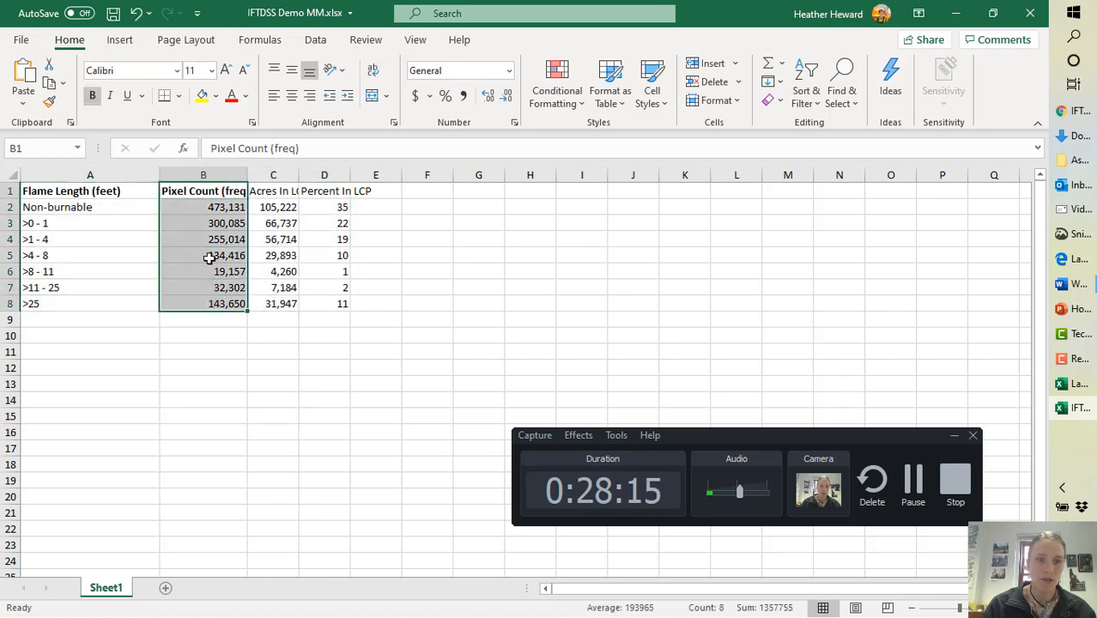
{"action": "left_click", "coordinate": [204, 176]}
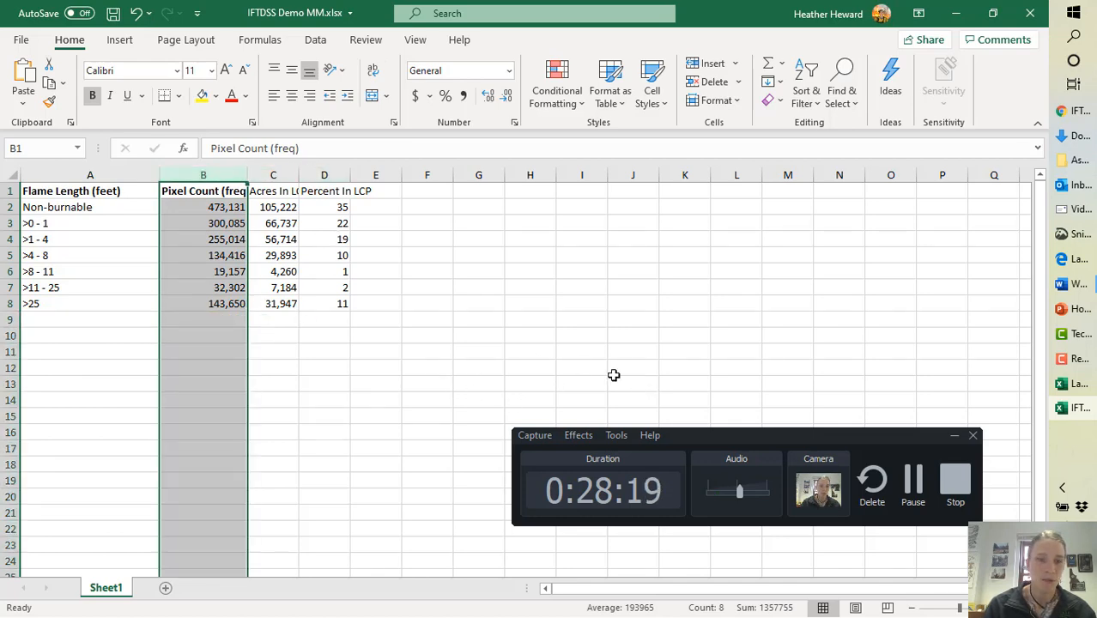
Copy the report's Rate of Spread data table into IFTDSS Demo MM.xlsx at cell A10 and save the workbook.
{"action": "key", "text": "alt+Tab"}
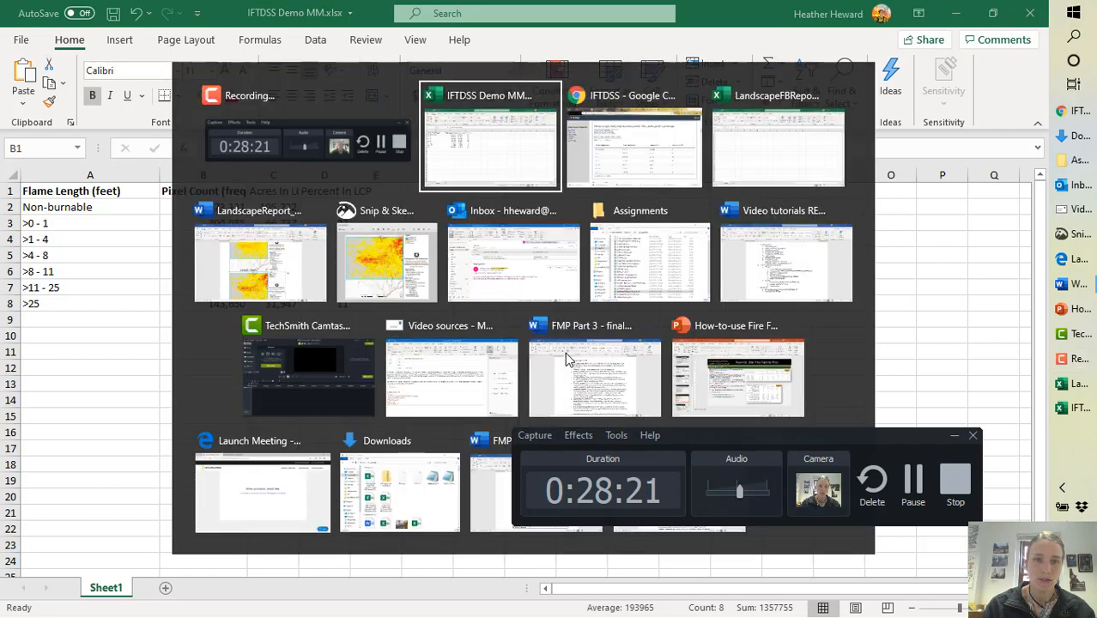
{"action": "key", "text": "alt+Tab"}
{"action": "scroll", "coordinate": [447, 359], "scroll_direction": "down", "scroll_amount": 15}
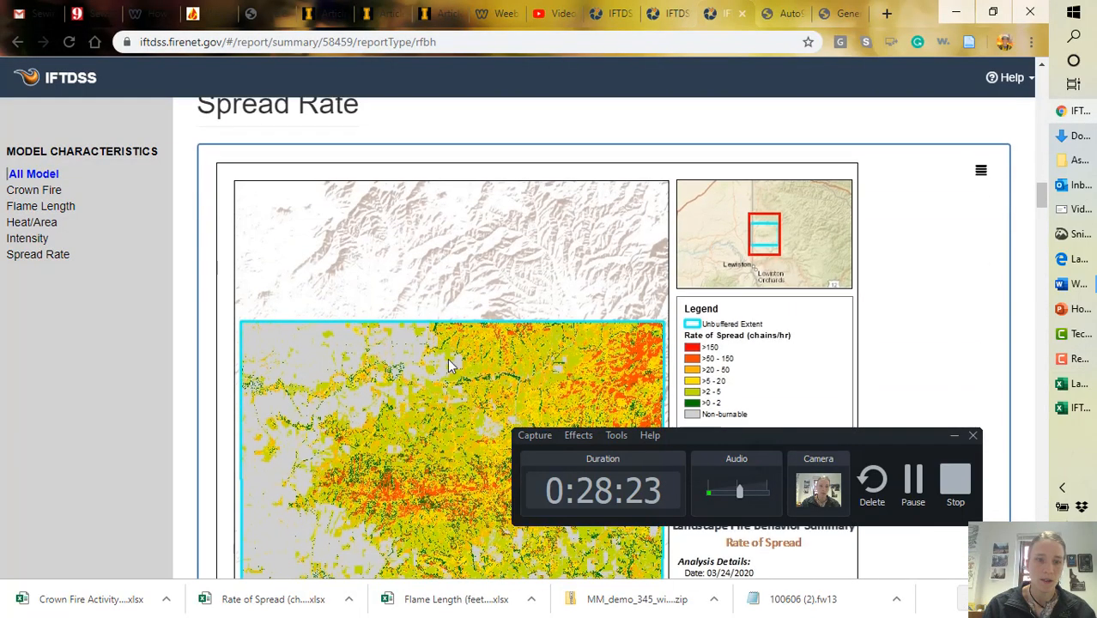
{"action": "scroll", "coordinate": [448, 359], "scroll_direction": "down", "scroll_amount": 15}
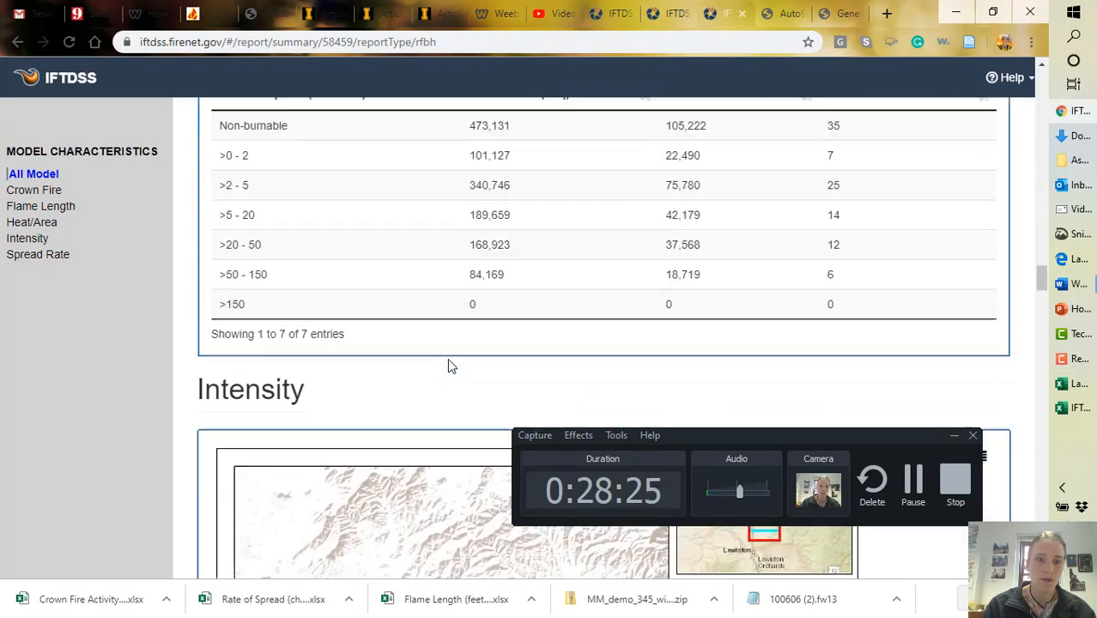
{"action": "scroll", "coordinate": [448, 367], "scroll_direction": "up", "scroll_amount": 3}
{"action": "left_click", "coordinate": [223, 200]}
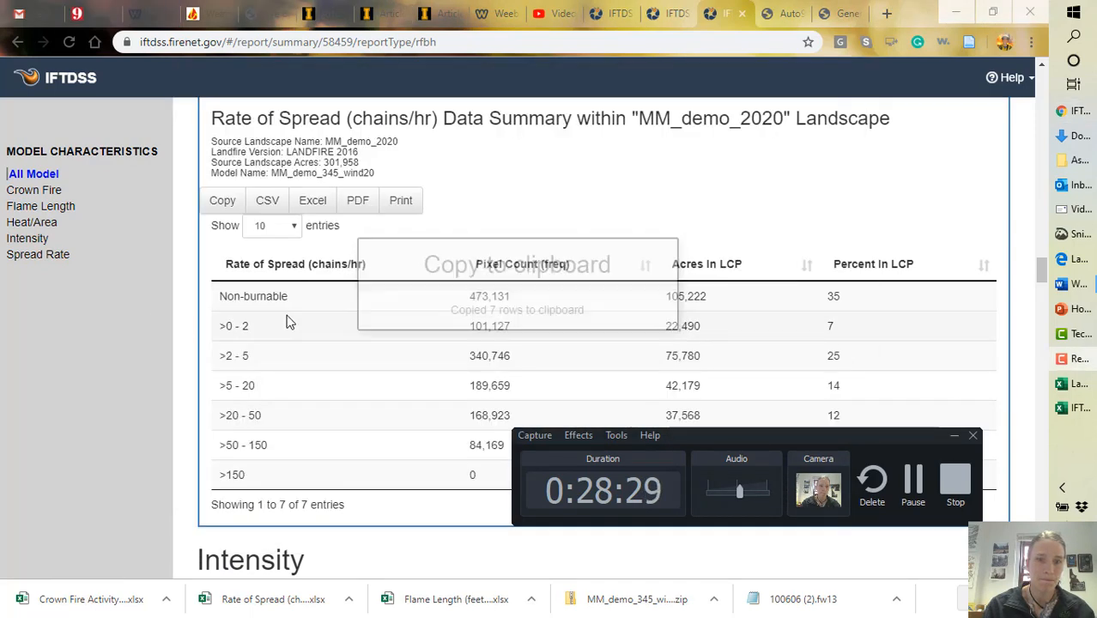
{"action": "key", "text": "alt+Tab"}
{"action": "key", "text": "Tab"}
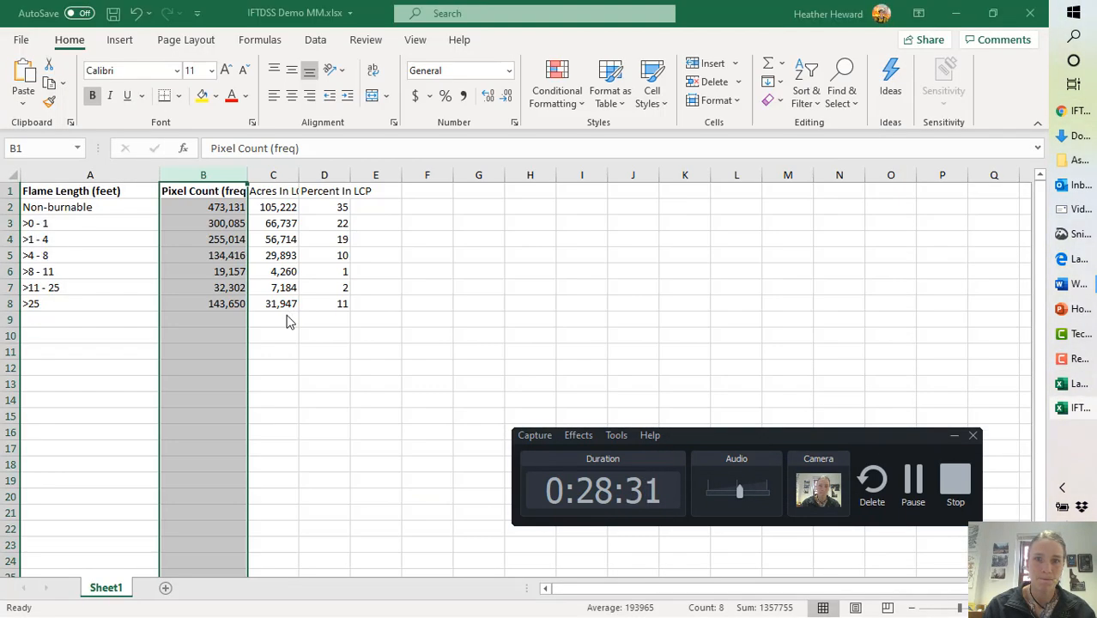
{"action": "left_click", "coordinate": [43, 335]}
{"action": "key", "text": "ctrl+v"}
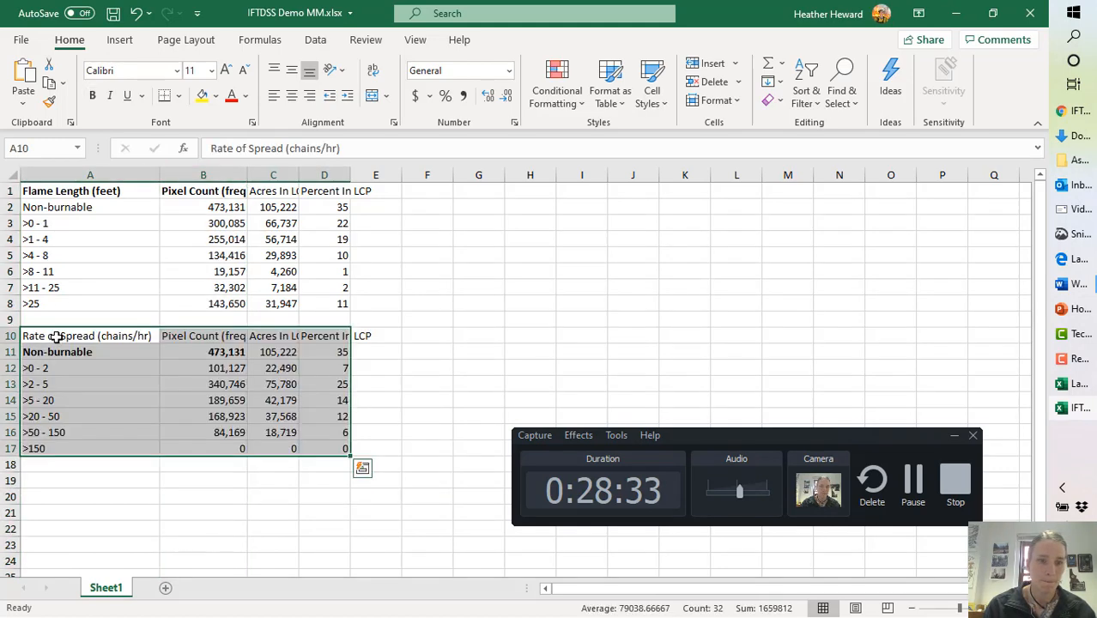
{"action": "key", "text": "ctrl+s"}
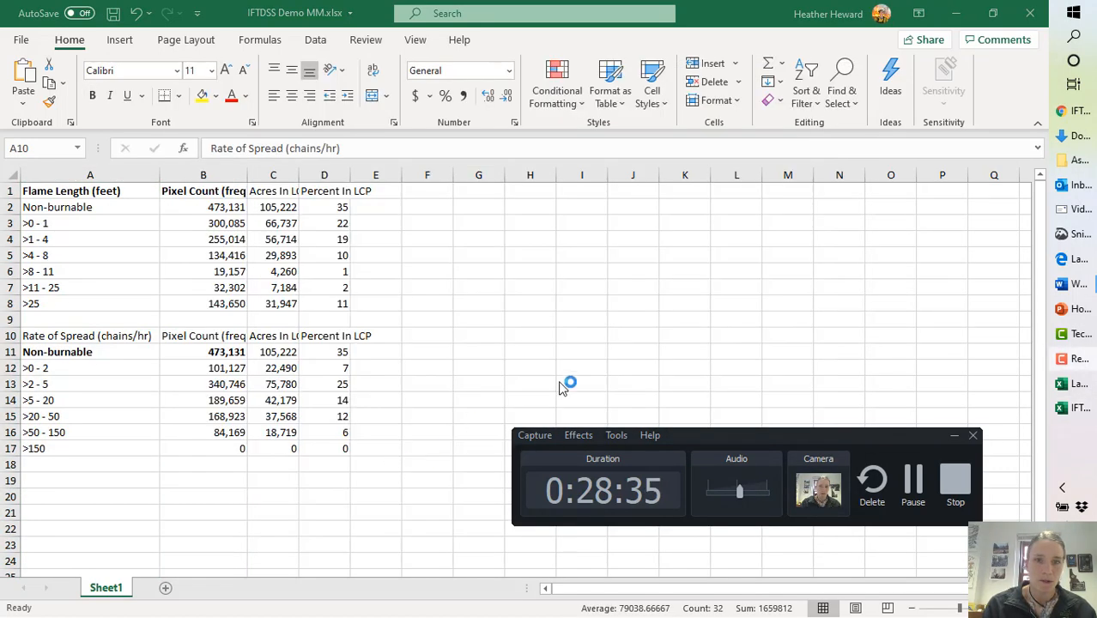
Copy the MM_demo_345_wind20 report's Crown Fire Activity data table into IFTDSS Demo MM.xlsx at cell A19.
{"action": "key", "text": "alt+Tab"}
{"action": "scroll", "coordinate": [381, 392], "scroll_direction": "down", "scroll_amount": 8}
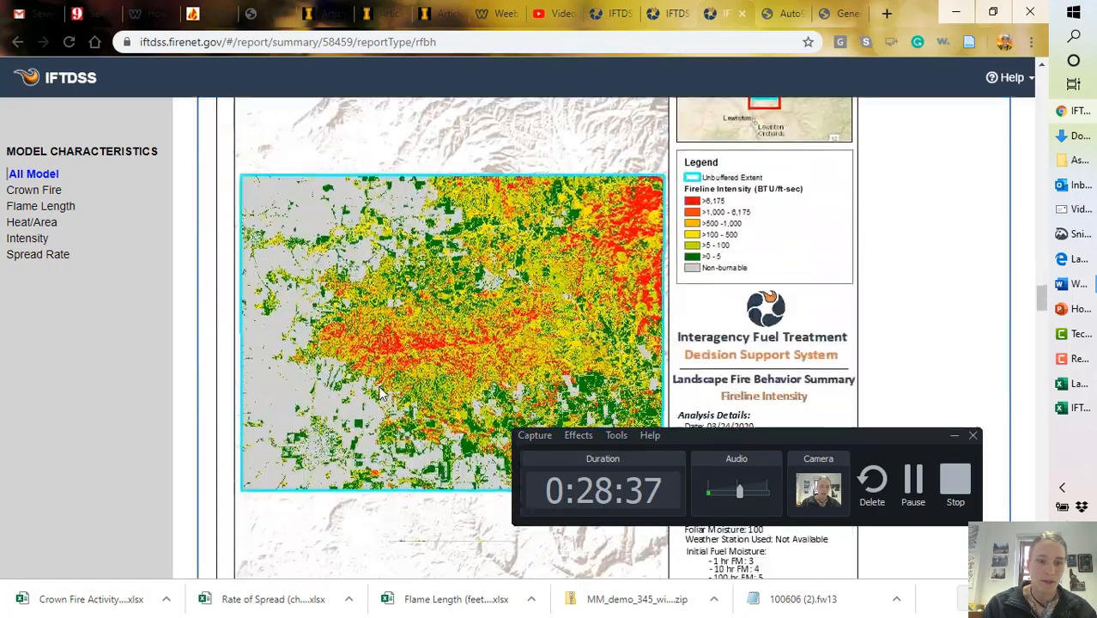
{"action": "scroll", "coordinate": [381, 393], "scroll_direction": "down", "scroll_amount": 15}
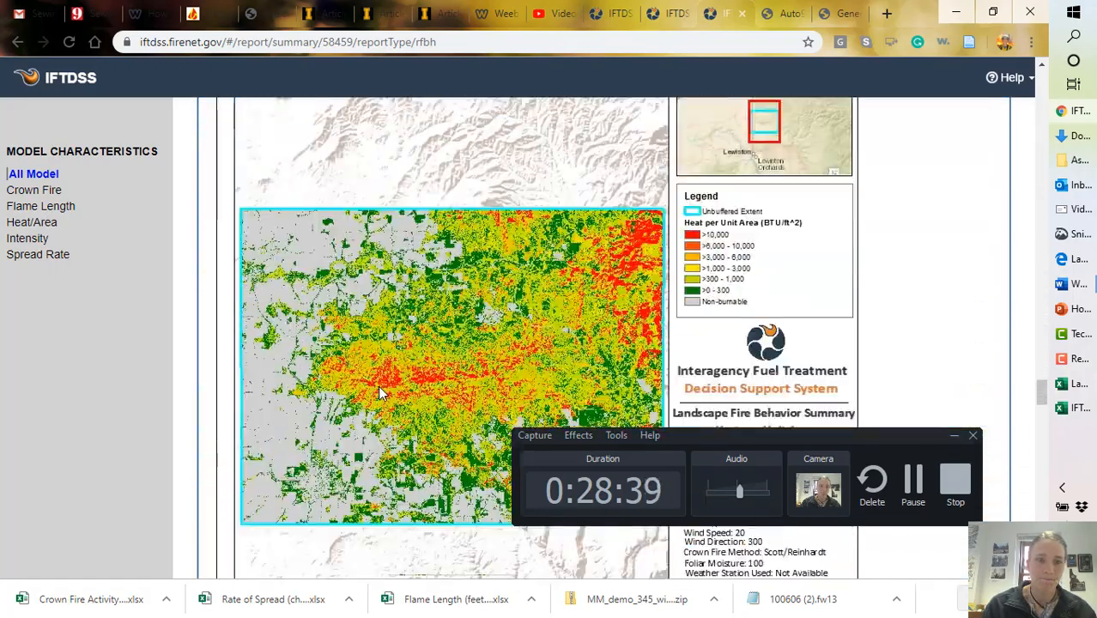
{"action": "scroll", "coordinate": [381, 393], "scroll_direction": "down", "scroll_amount": 15}
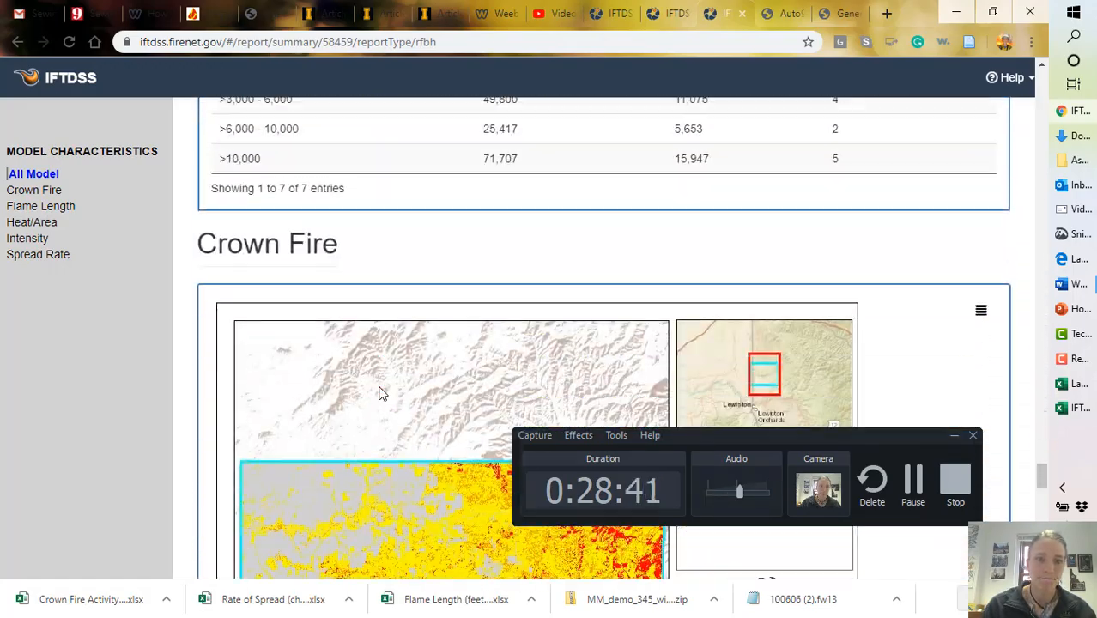
{"action": "scroll", "coordinate": [382, 394], "scroll_direction": "down", "scroll_amount": 15}
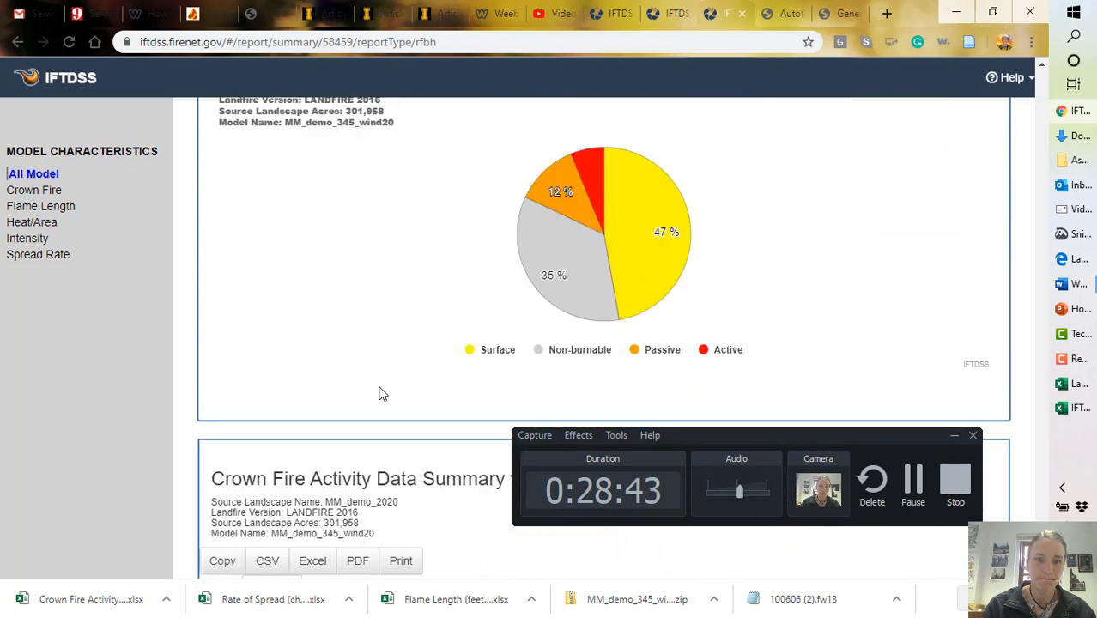
{"action": "scroll", "coordinate": [383, 394], "scroll_direction": "down", "scroll_amount": 3}
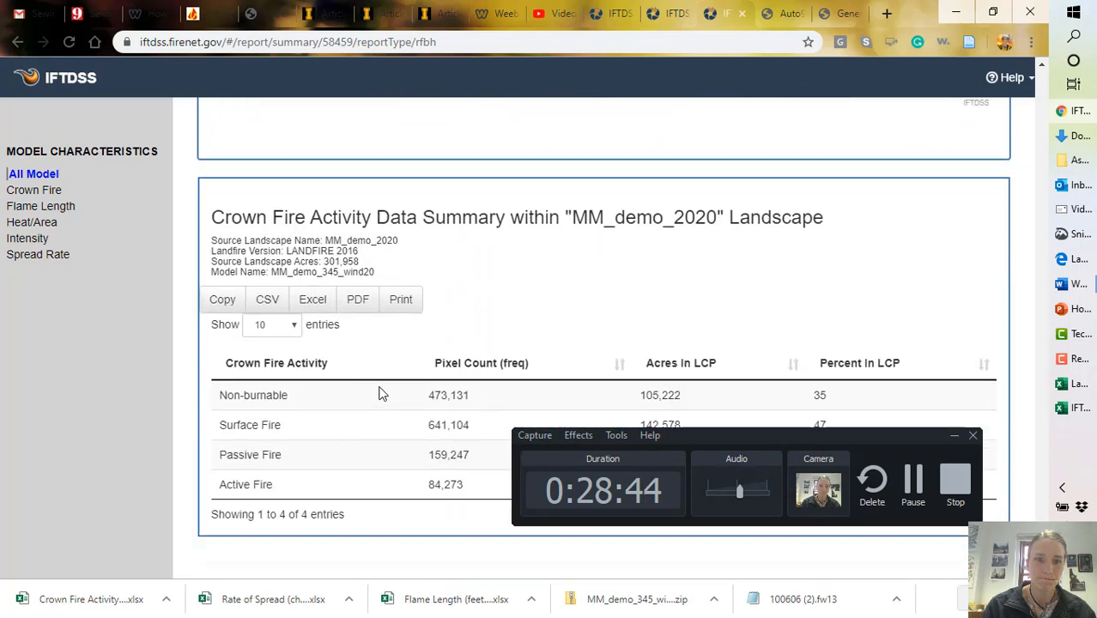
{"action": "left_click", "coordinate": [222, 302]}
{"action": "key", "text": "alt+Tab"}
{"action": "key", "text": "alt+Tab"}
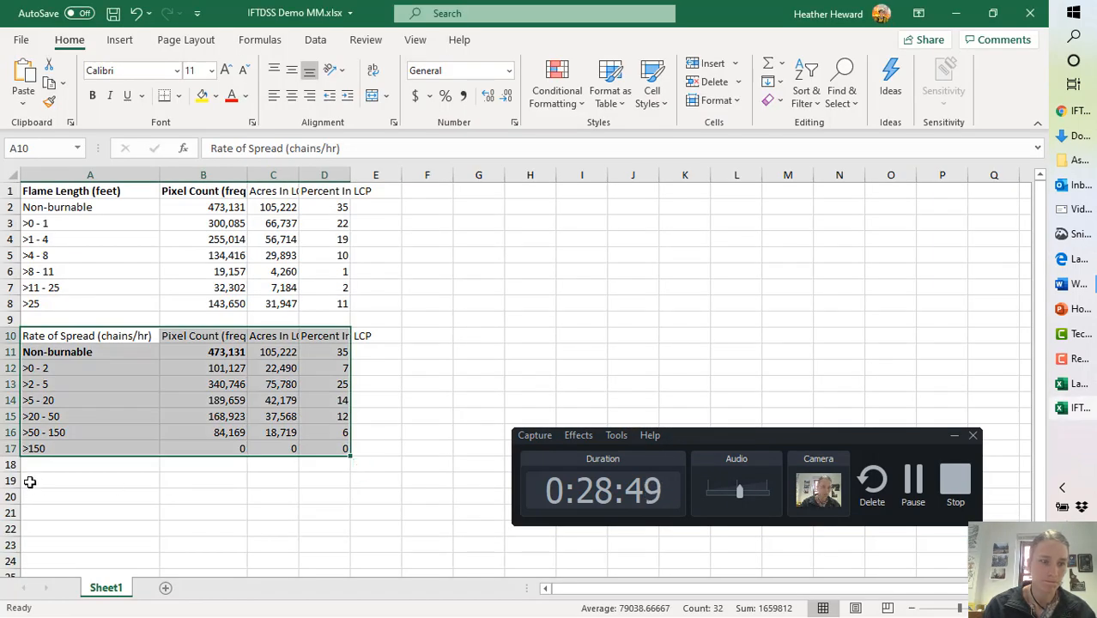
{"action": "left_click", "coordinate": [34, 481]}
{"action": "key", "text": "ctrl+v"}
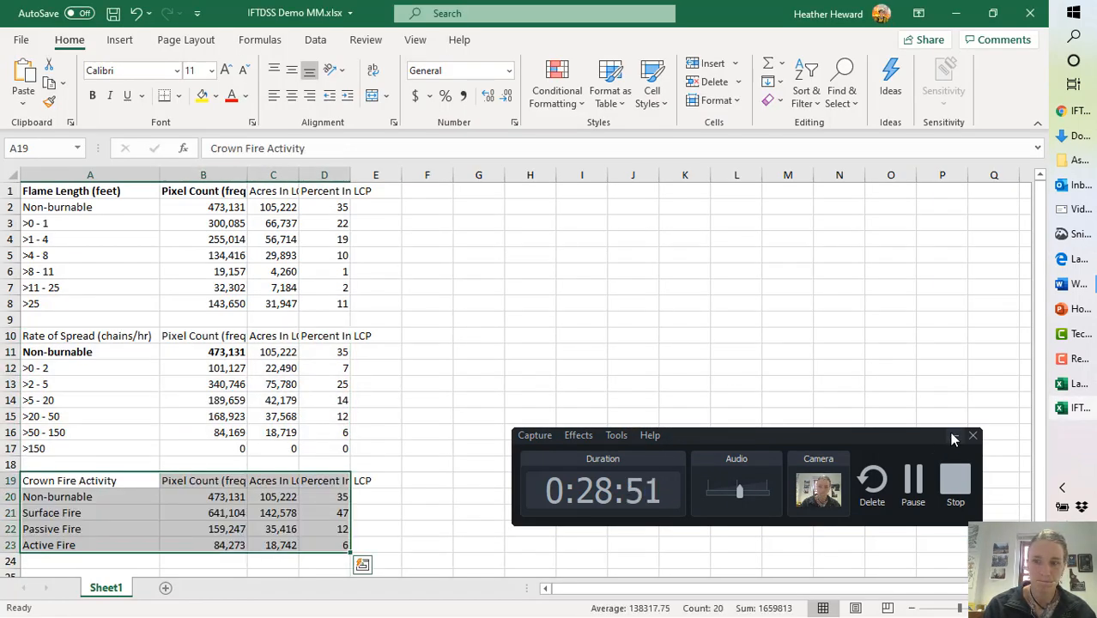
{"action": "left_click", "coordinate": [953, 439]}
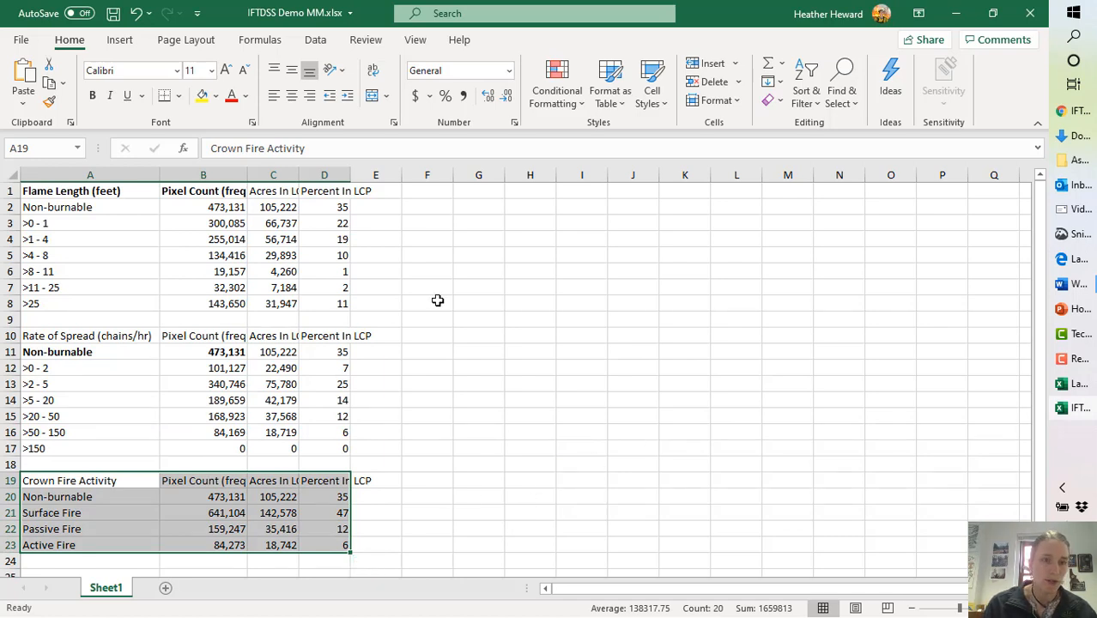
Delete the Pixel Count (freq) and Percent In LCP columns from the sheet, keeping Acres In LCP.
{"action": "left_click", "coordinate": [200, 175]}
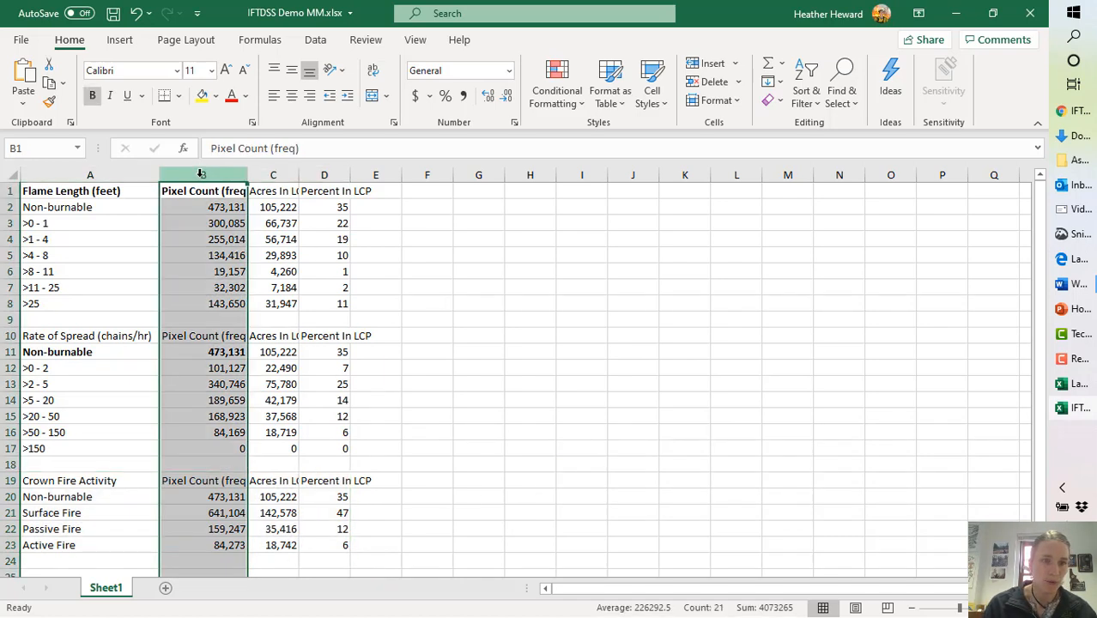
{"action": "right_click", "coordinate": [203, 176]}
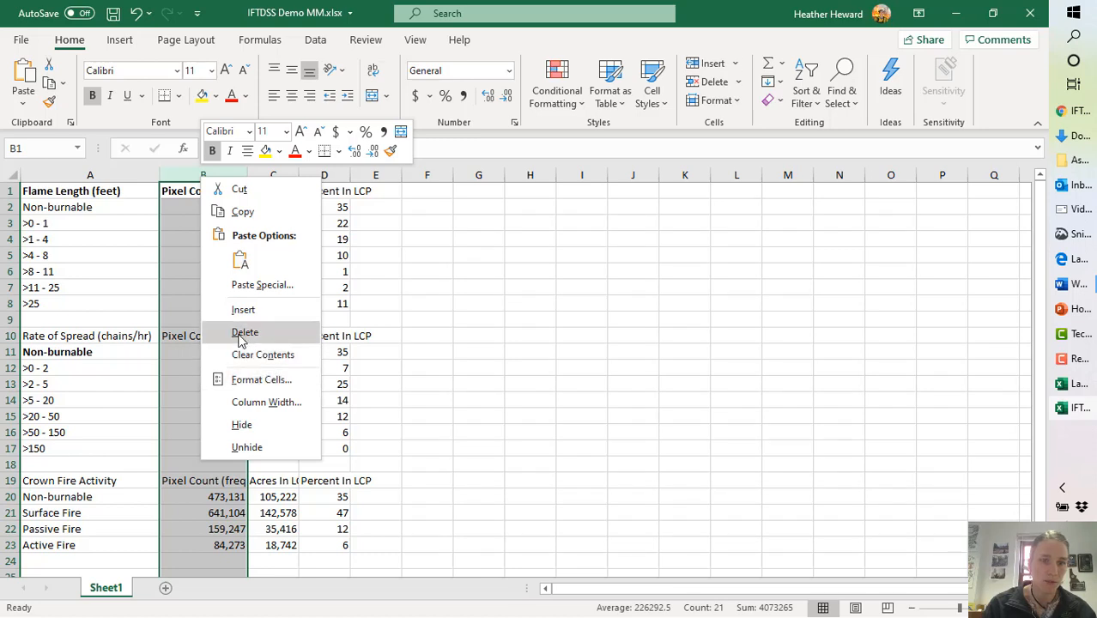
{"action": "left_click", "coordinate": [246, 338]}
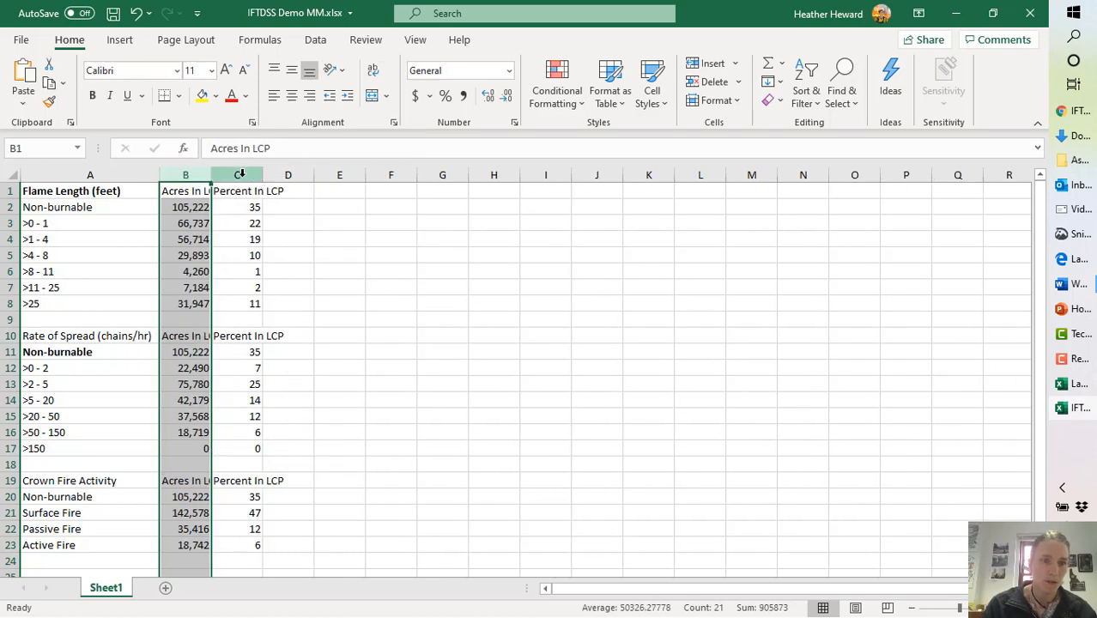
{"action": "left_click", "coordinate": [241, 174]}
{"action": "right_click", "coordinate": [241, 174]}
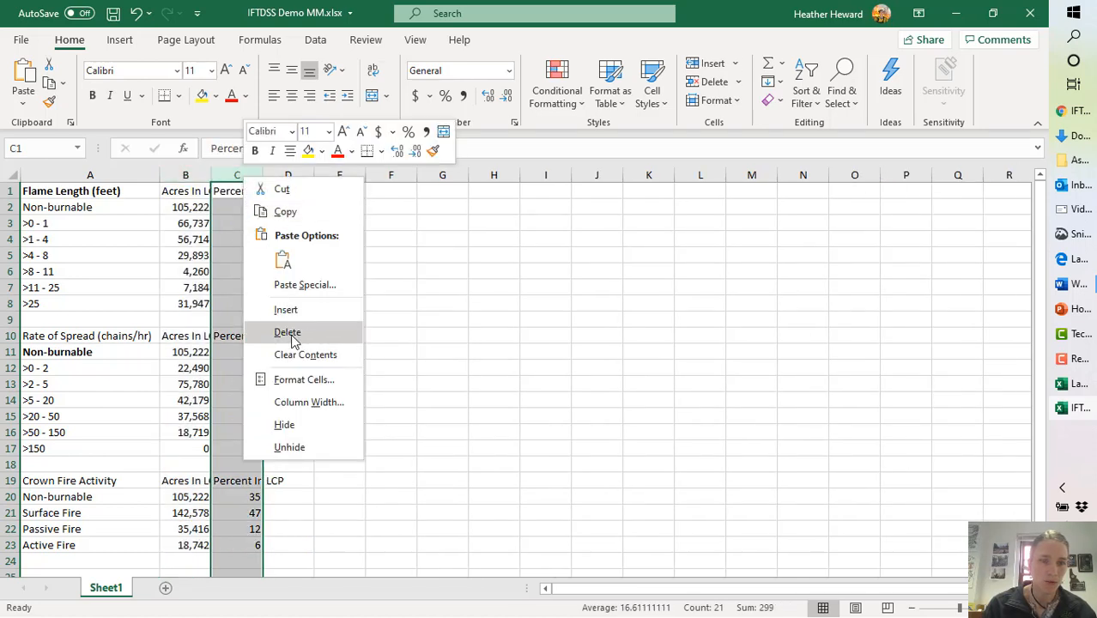
{"action": "left_click", "coordinate": [290, 333]}
Change the Flame Length table's acres header in cell B1 to "Acres In - 20mpr".
{"action": "left_click", "coordinate": [6, 191]}
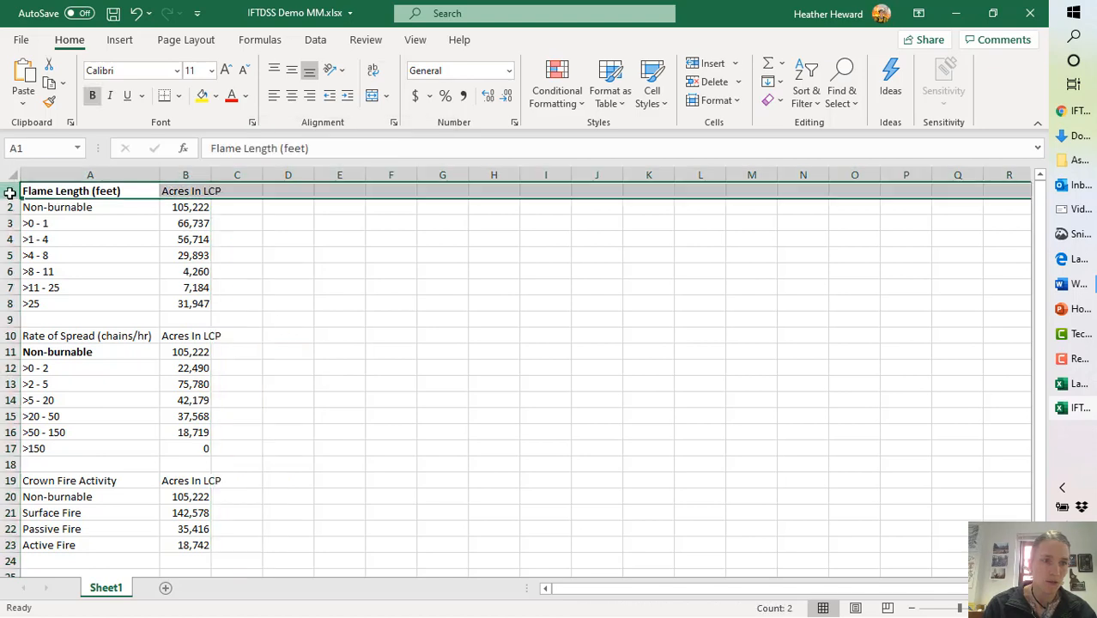
{"action": "right_click", "coordinate": [6, 191]}
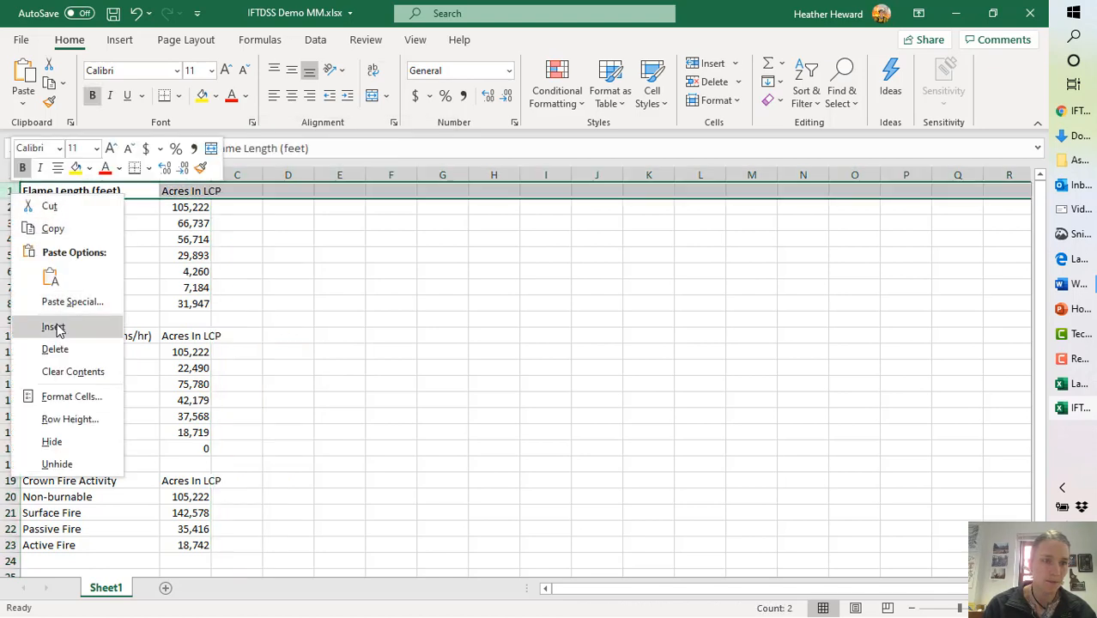
{"action": "double_click", "coordinate": [181, 191]}
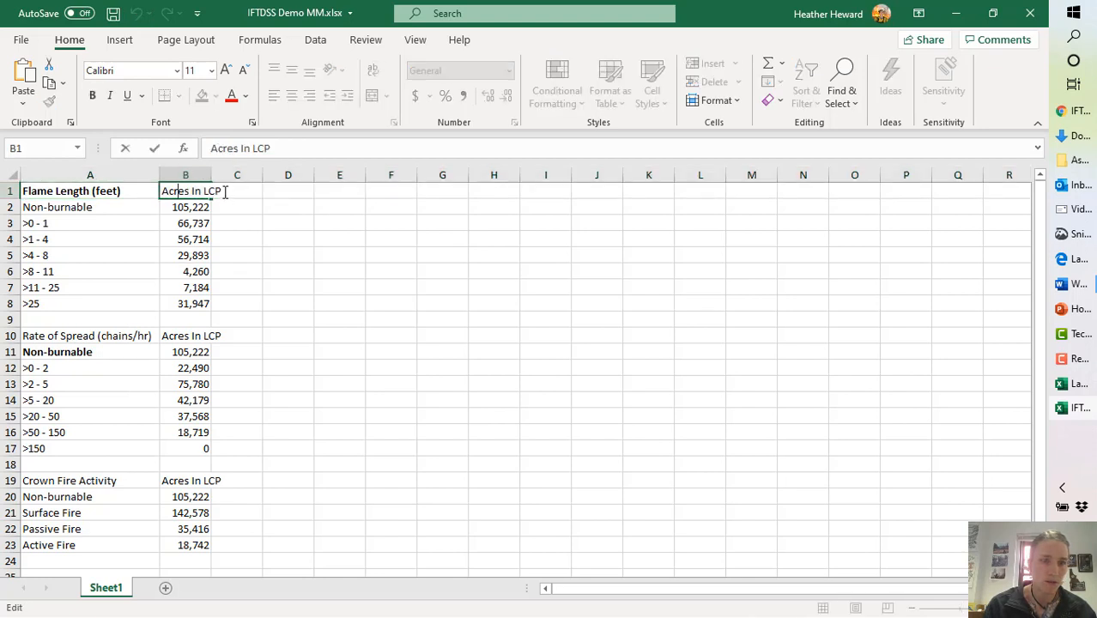
{"action": "left_click_drag", "start_coordinate": [162, 190], "coordinate": [225, 190]}
{"action": "double_click", "coordinate": [230, 191]}
{"action": "type", "text": "- 20"}
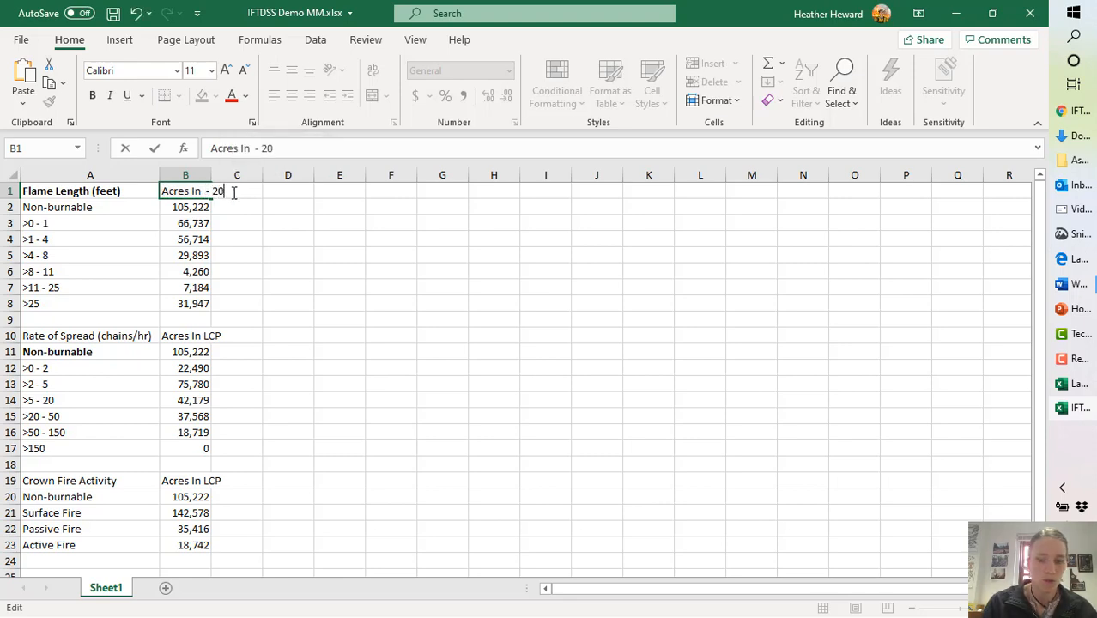
{"action": "type", "text": "mpr"}
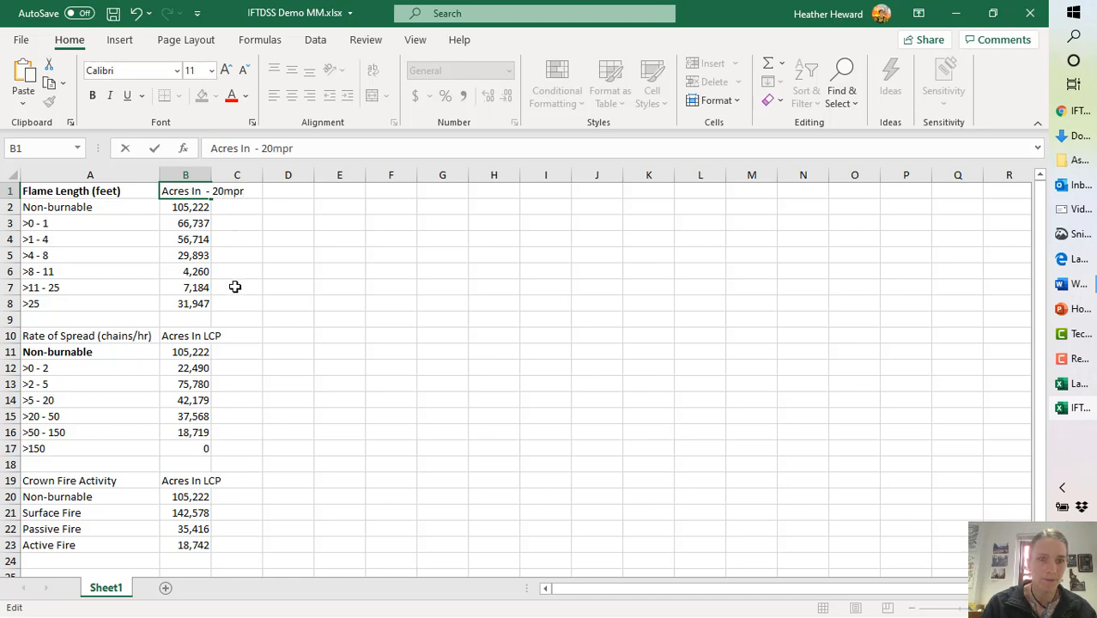
Change the acres headers to "Acres In LCP - 20mpr" in cell B10 and "Acres In LCP - mpr" in cell B19.
{"action": "left_click", "coordinate": [195, 335]}
{"action": "double_click", "coordinate": [192, 335]}
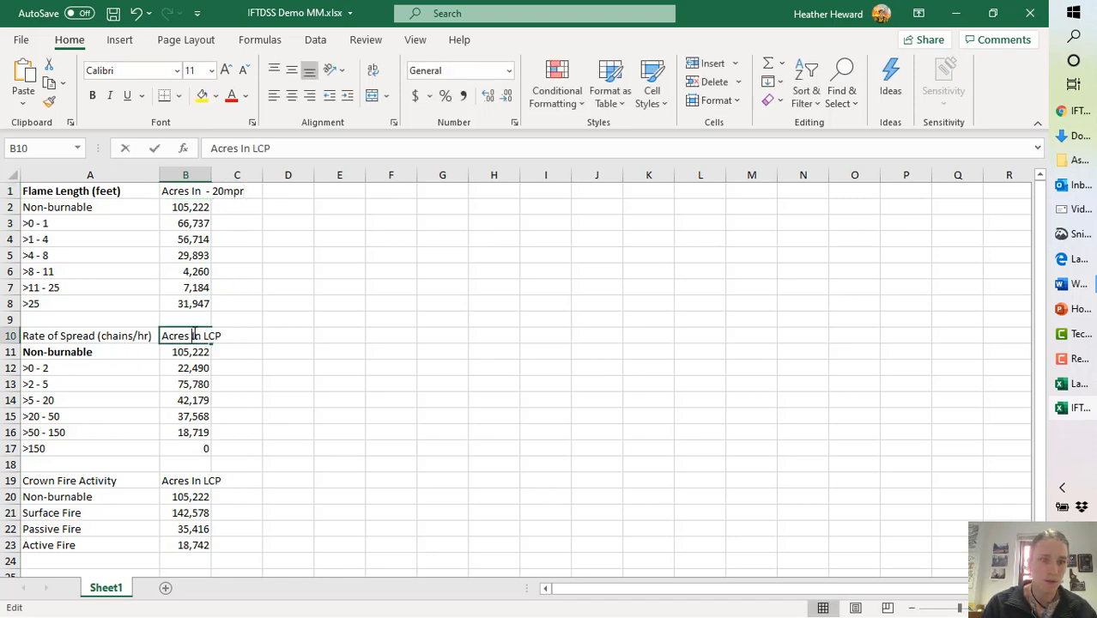
{"action": "type", "text": "- 20mpr"}
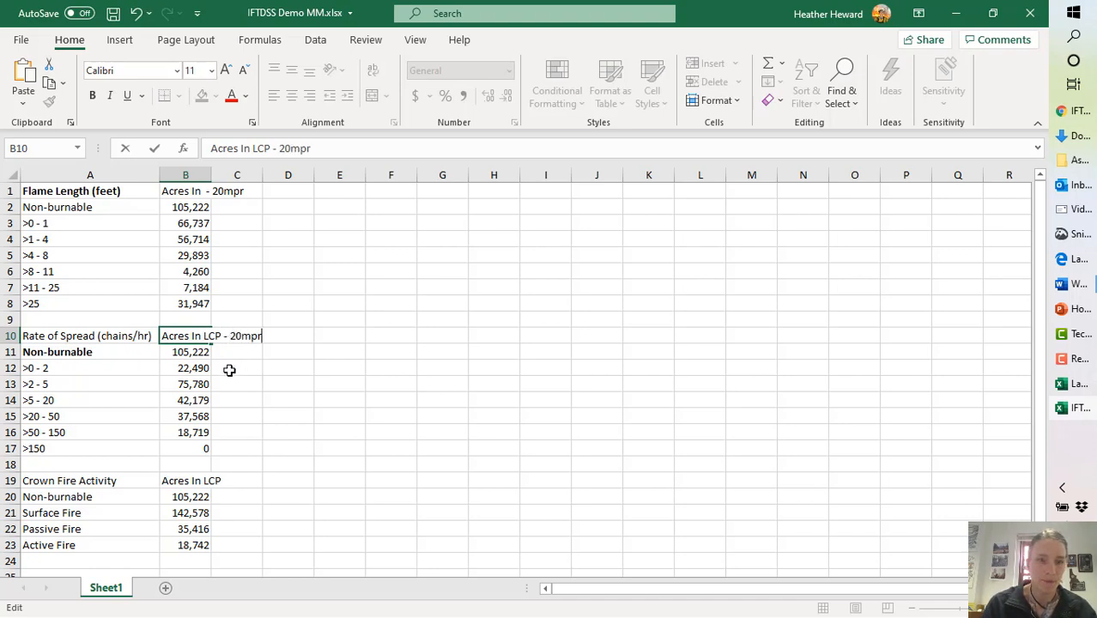
{"action": "left_click", "coordinate": [179, 483]}
{"action": "double_click", "coordinate": [222, 482]}
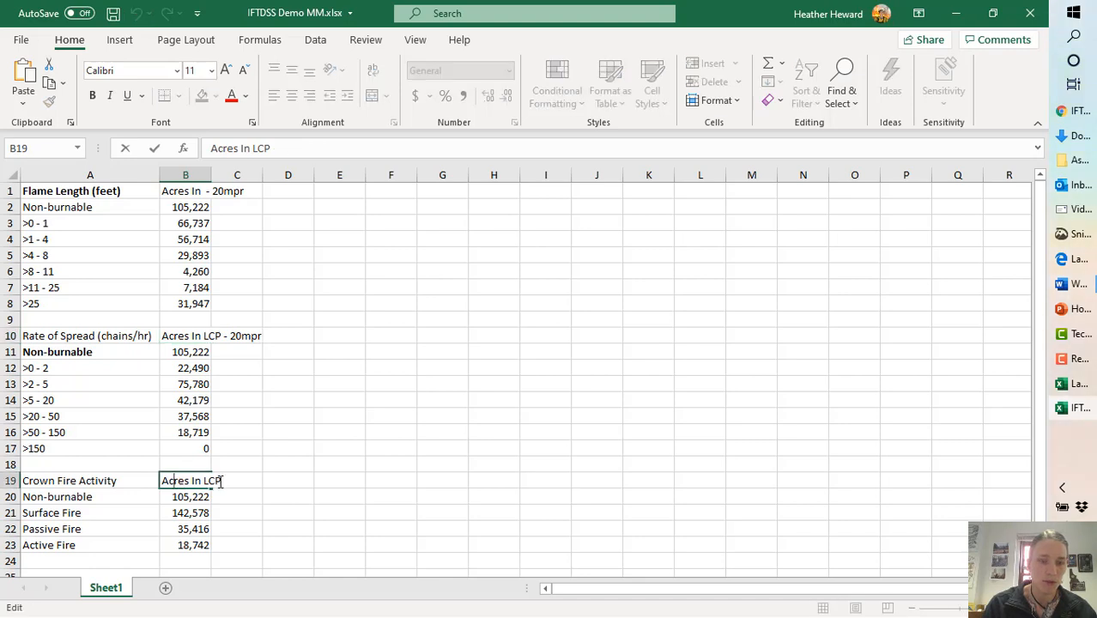
{"action": "type", "text": "- mpr"}
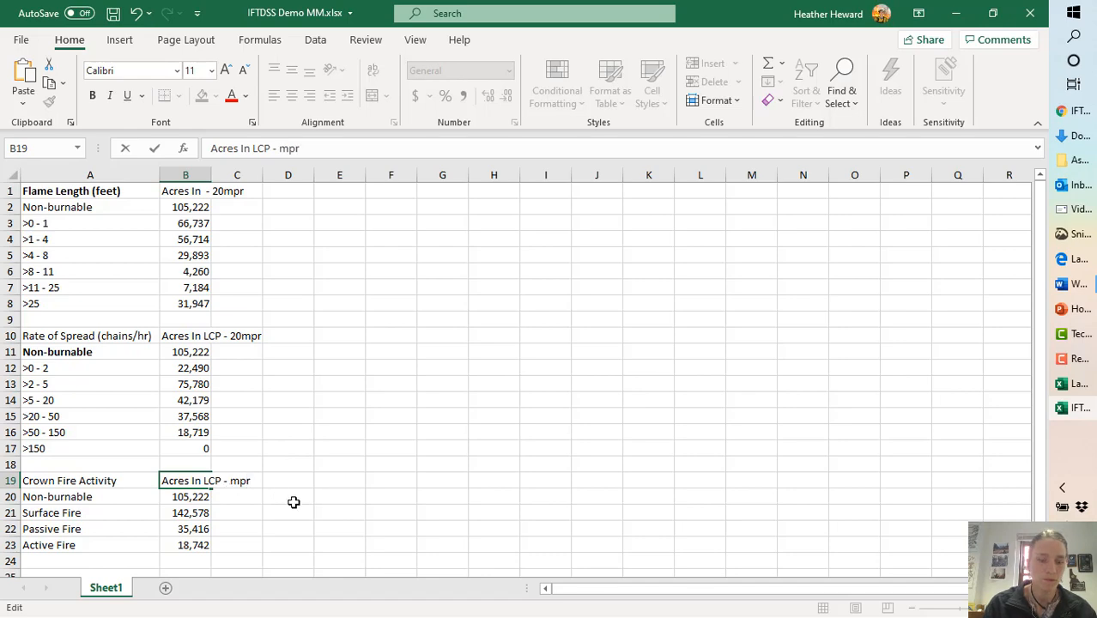
{"action": "left_click", "coordinate": [294, 510]}
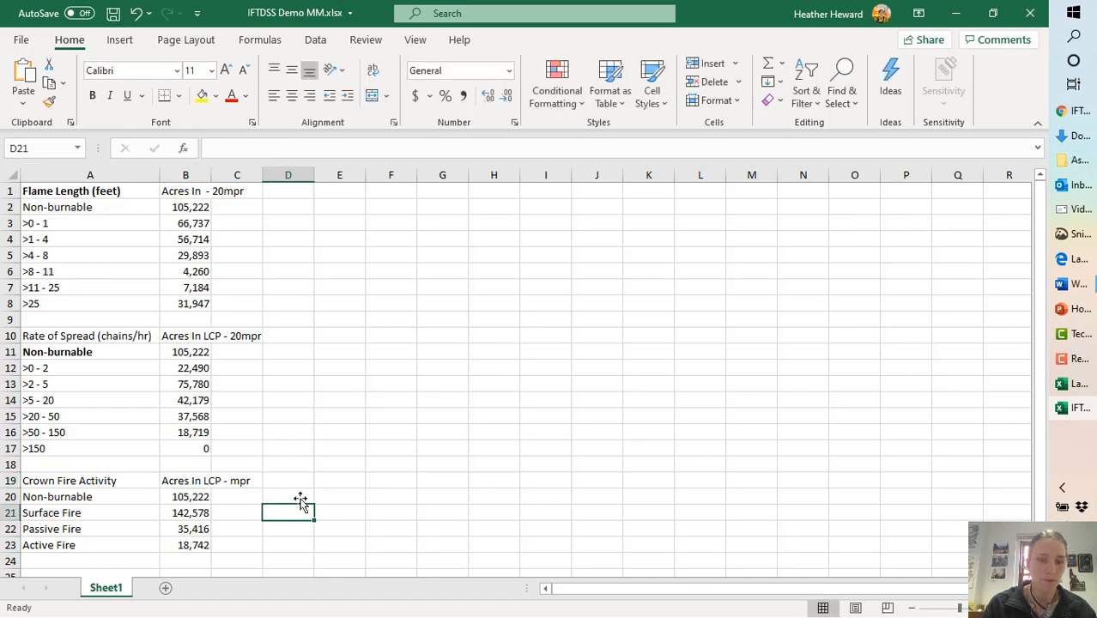
Copy the MM_demo_345_wind5 report's Crown Fire Activity data table into IFTDSS Demo MM.xlsx at cell E20.
{"action": "key", "text": "alt+Tab"}
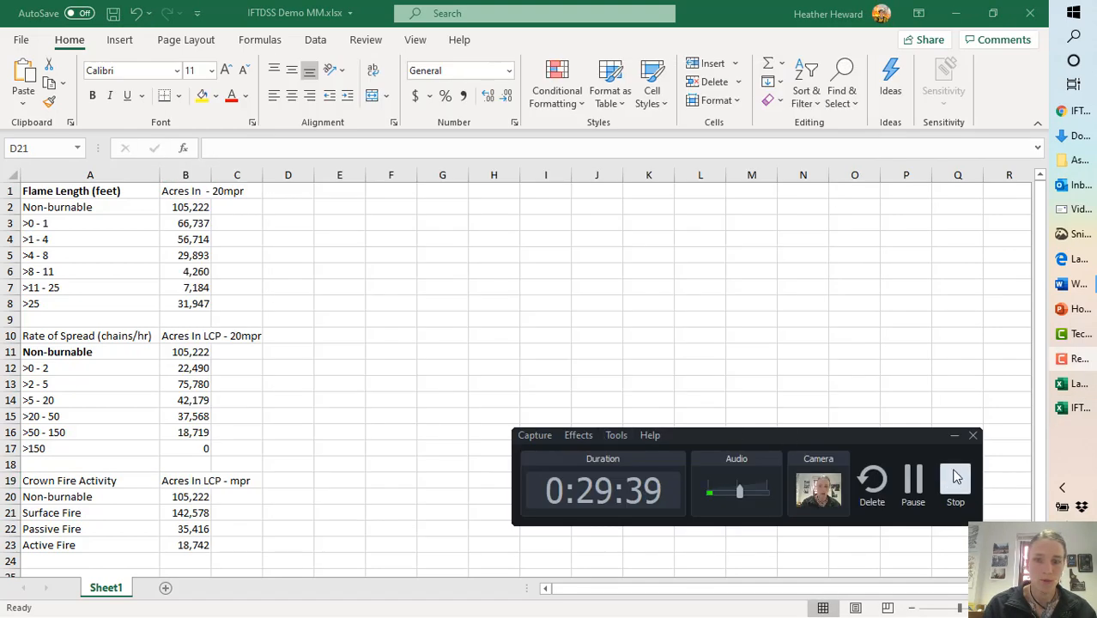
{"action": "key", "text": "alt+Tab"}
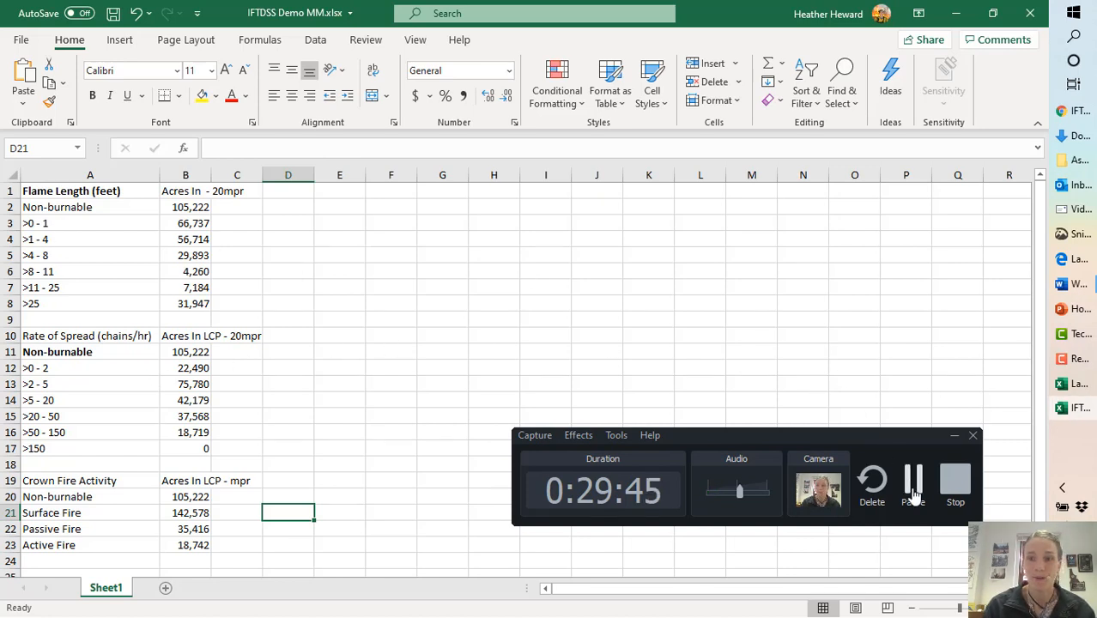
{"action": "key", "text": "alt+Tab"}
{"action": "key", "text": "alt+Tab"}
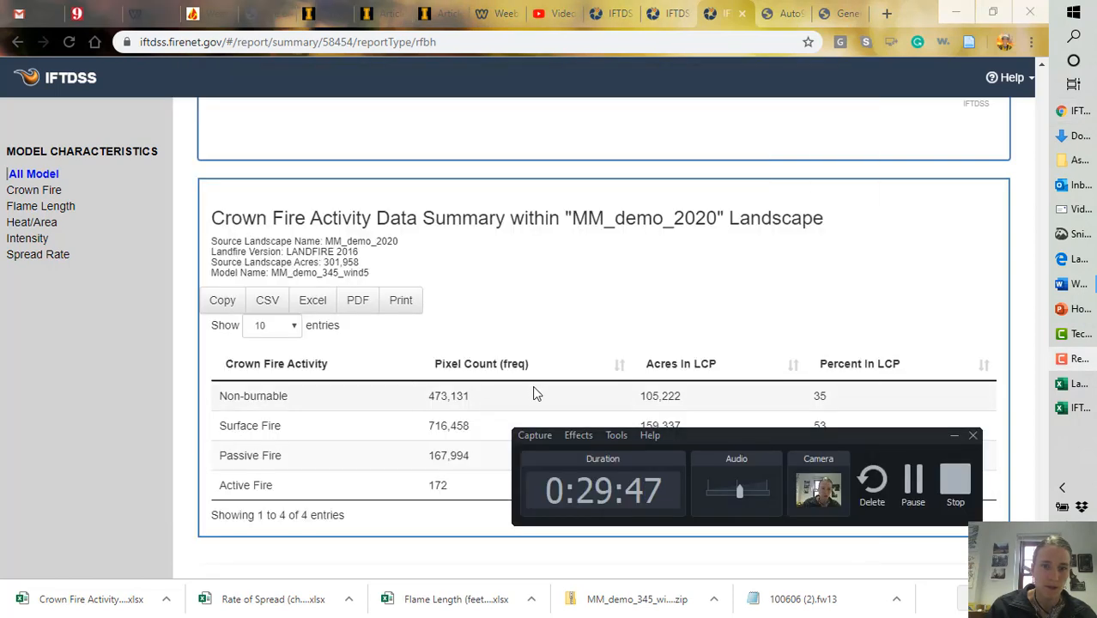
{"action": "key", "text": "alt+Tab"}
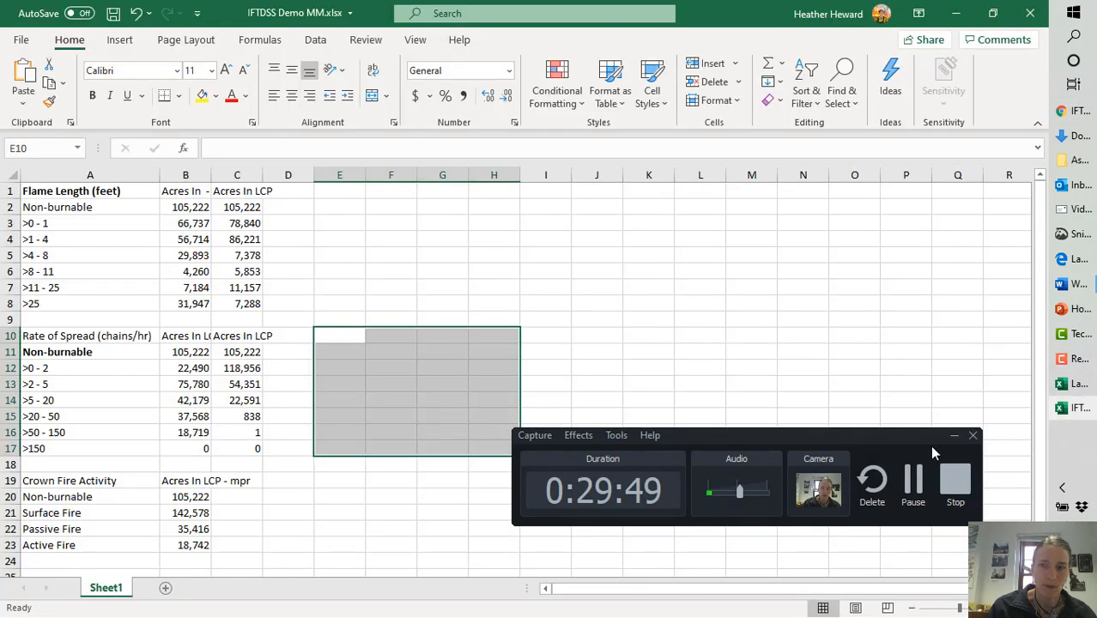
{"action": "left_click", "coordinate": [955, 437]}
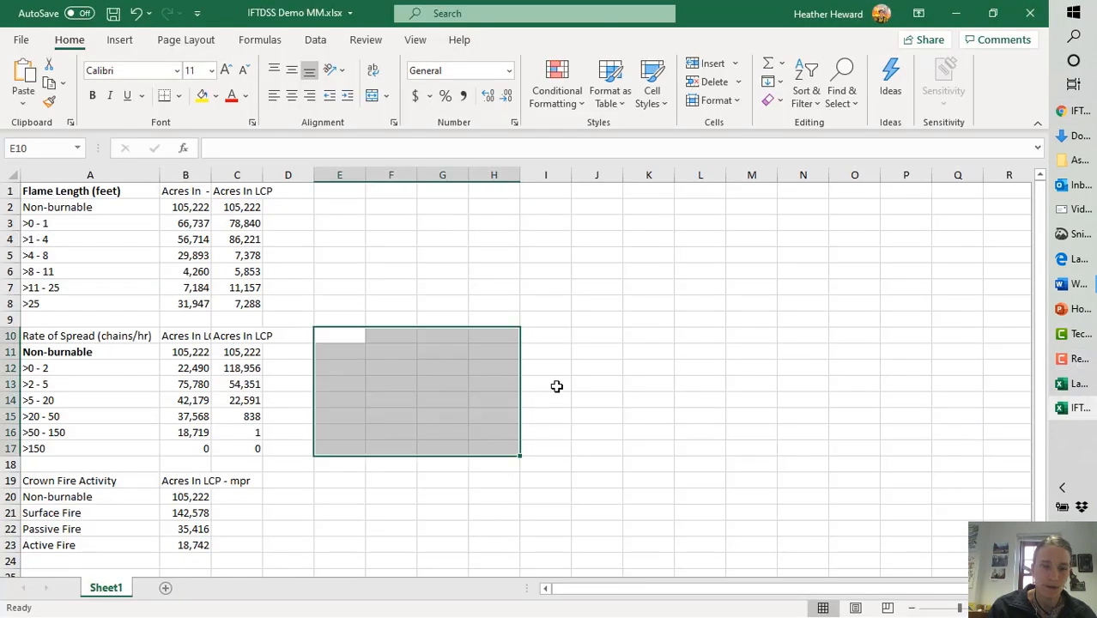
{"action": "left_click", "coordinate": [328, 493]}
{"action": "key", "text": "ctrl+v"}
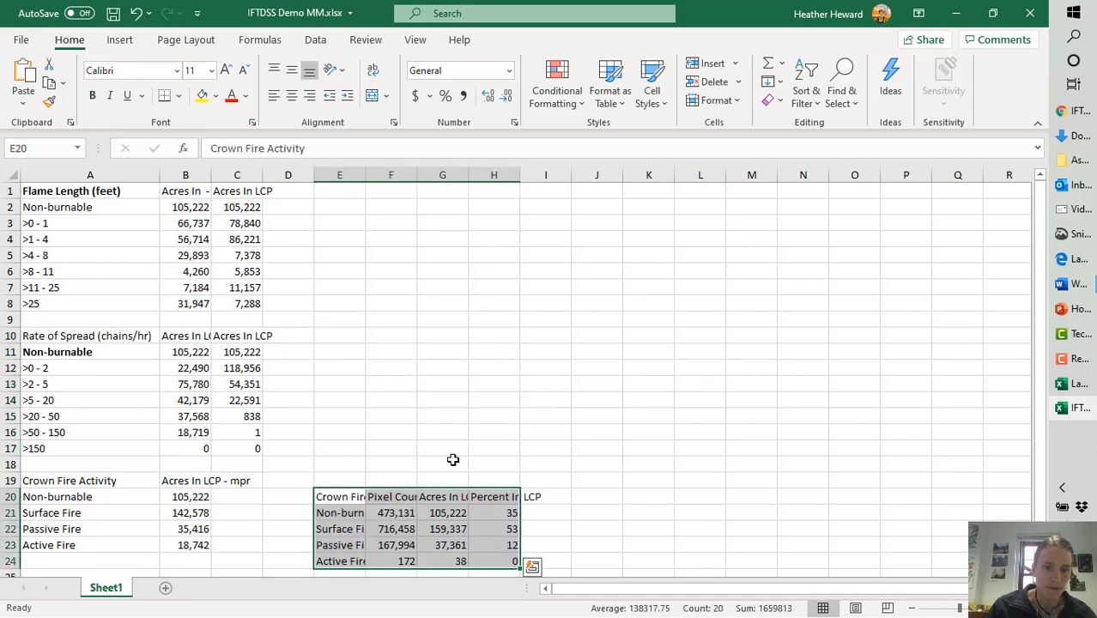
Move the pasted Crown Fire Activity acres column to C19:C23 and delete the leftover pasted data starting at E20.
{"action": "left_click_drag", "start_coordinate": [444, 498], "coordinate": [443, 559]}
{"action": "left_click_drag", "start_coordinate": [428, 489], "coordinate": [240, 558]}
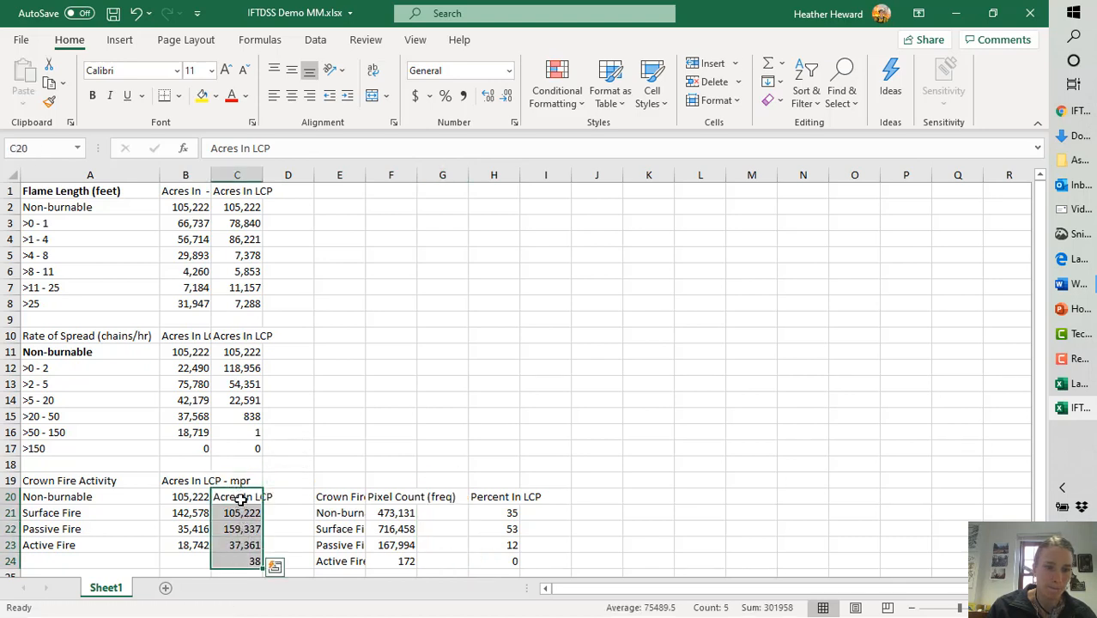
{"action": "double_click", "coordinate": [237, 488]}
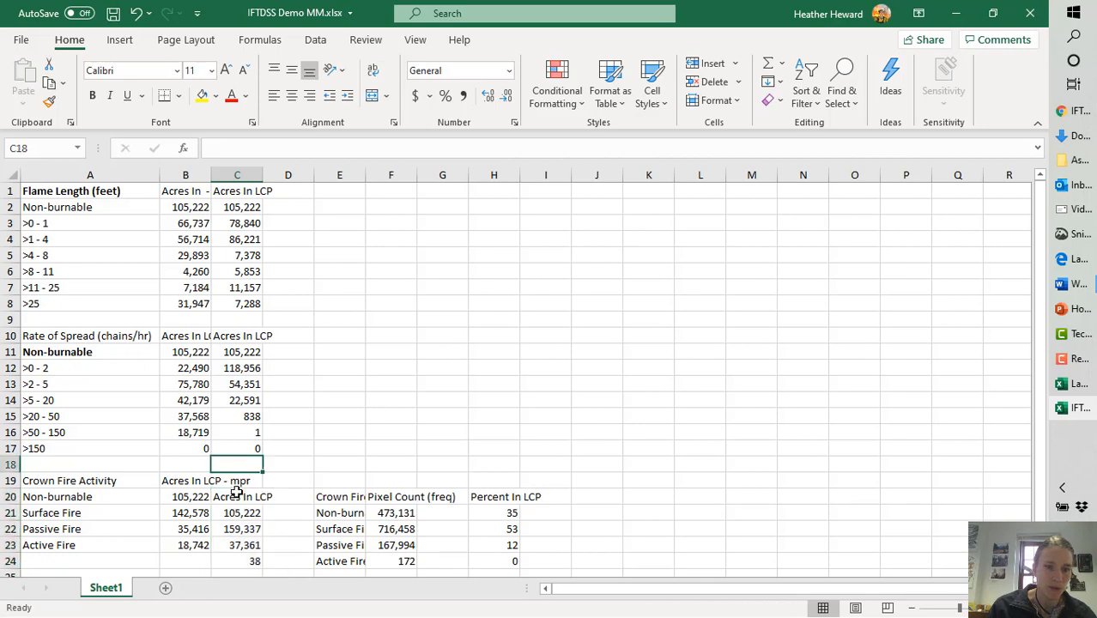
{"action": "left_click_drag", "start_coordinate": [237, 497], "coordinate": [240, 558]}
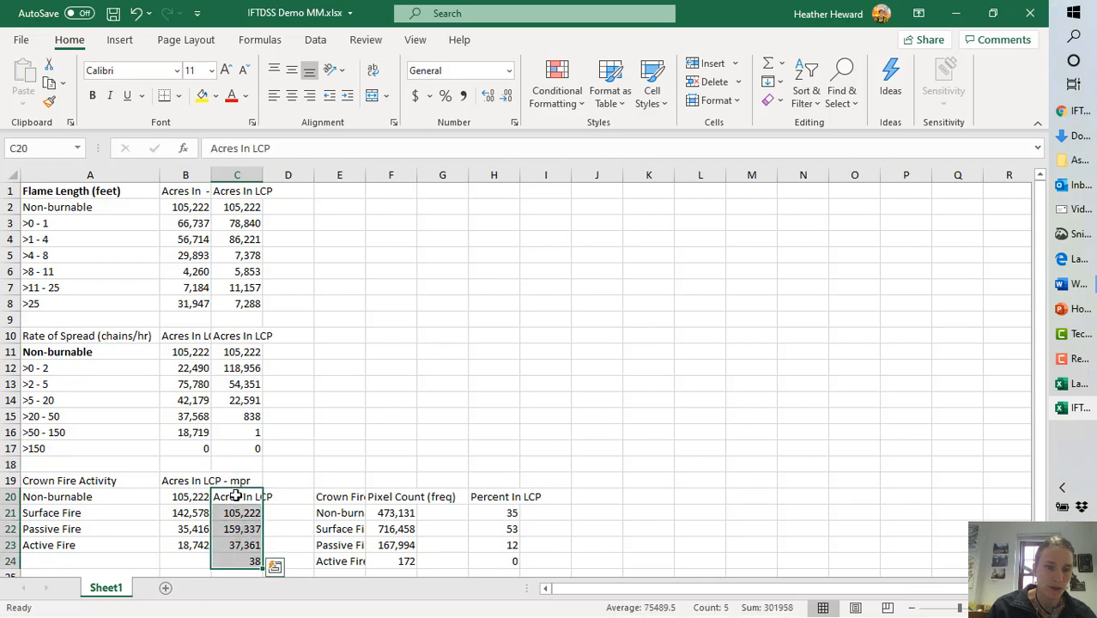
{"action": "left_click_drag", "start_coordinate": [234, 490], "coordinate": [236, 474]}
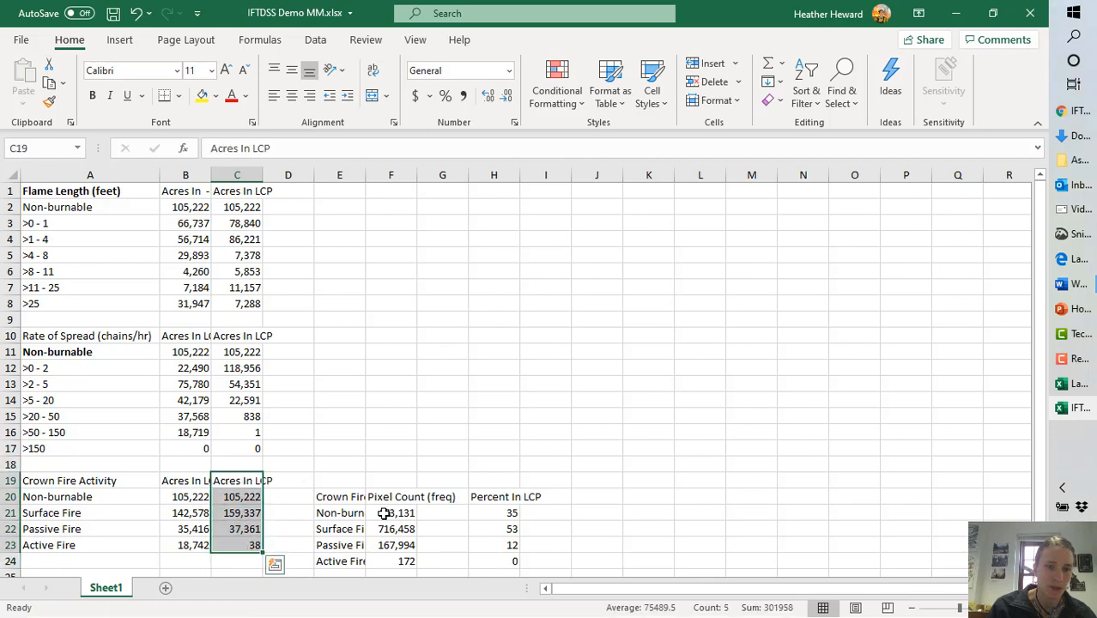
{"action": "left_click_drag", "start_coordinate": [330, 497], "coordinate": [526, 567]}
{"action": "key", "text": "Delete"}
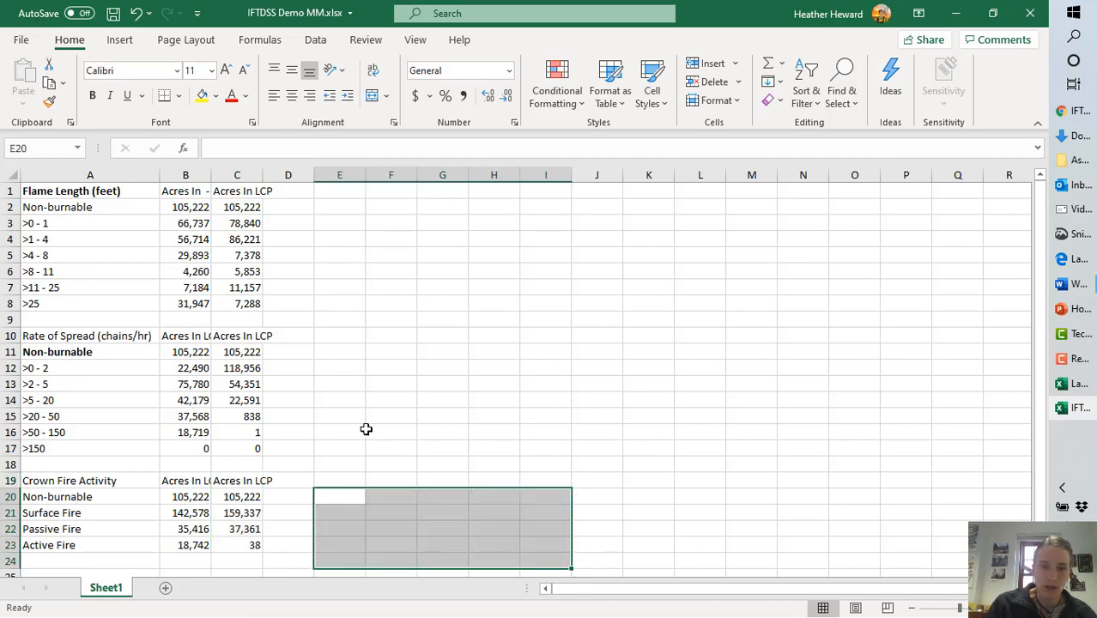
Change the 5 mph acres headers to "Acres In LCP - 5 mpr" in cell C1 and "Acres In LCP 5-mpr" in cell C10.
{"action": "left_click", "coordinate": [237, 194]}
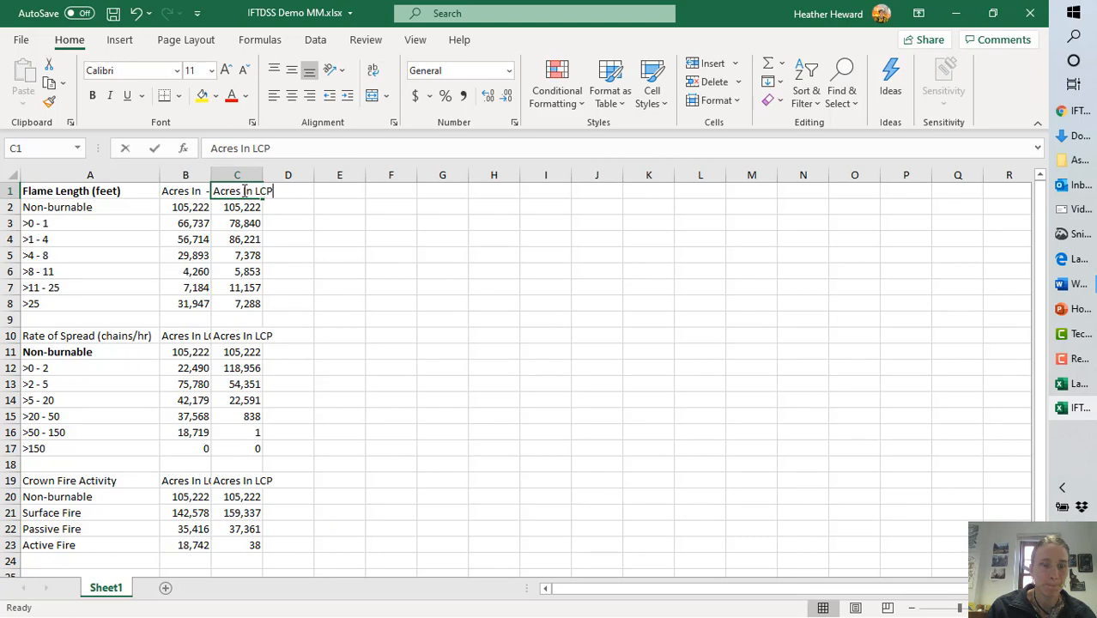
{"action": "double_click", "coordinate": [263, 191]}
{"action": "type", "text": "- "}
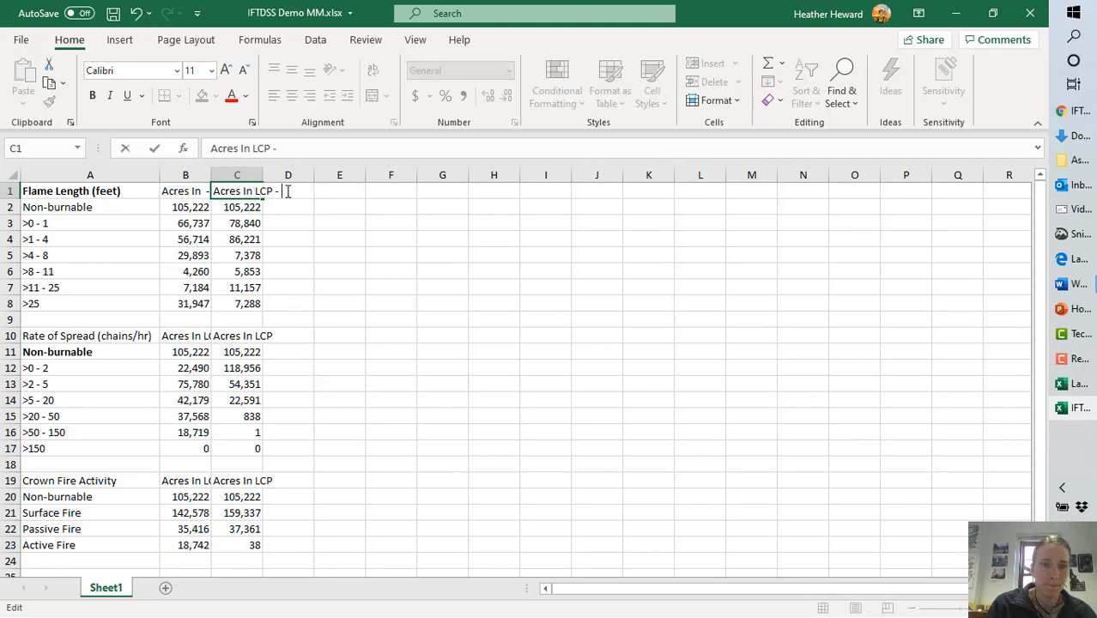
{"action": "type", "text": "5 mpr"}
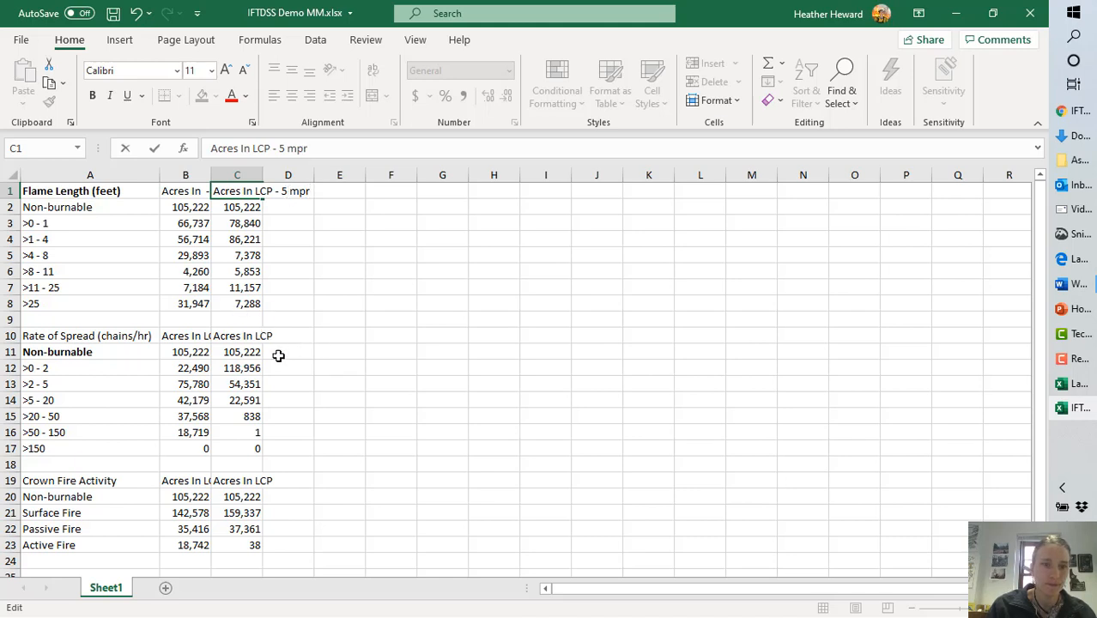
{"action": "left_click", "coordinate": [240, 335]}
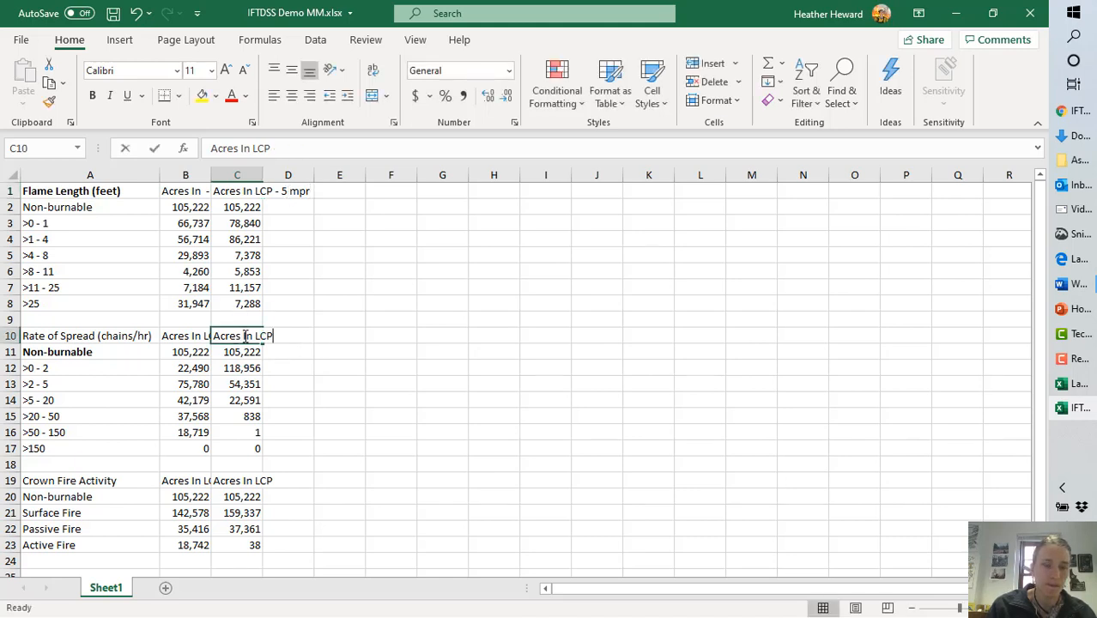
{"action": "double_click", "coordinate": [243, 336]}
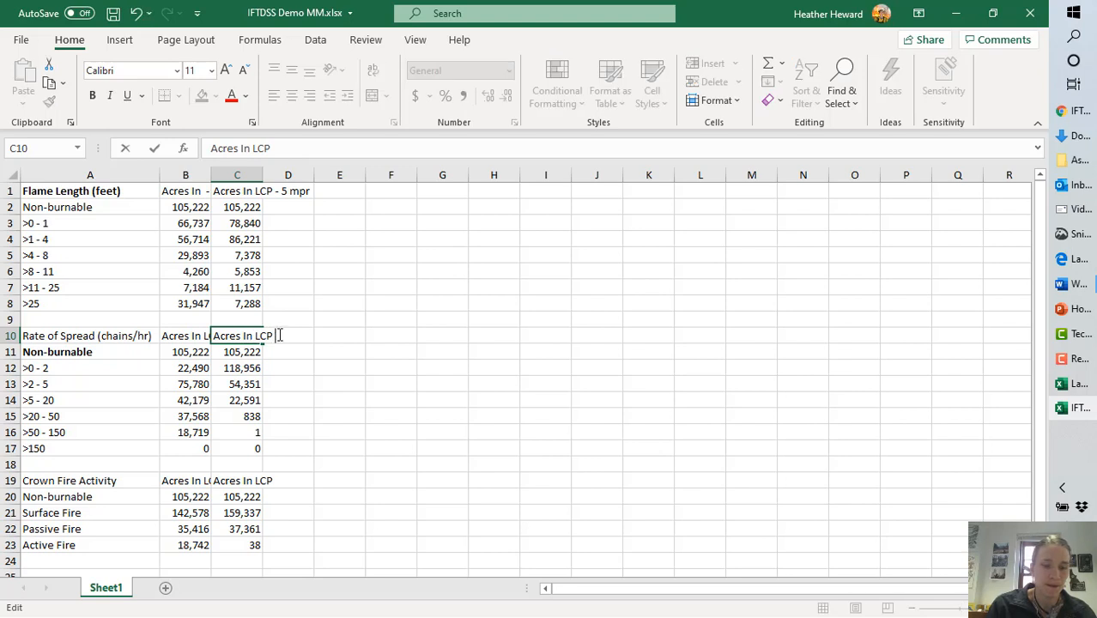
{"action": "type", "text": "5-mpr"}
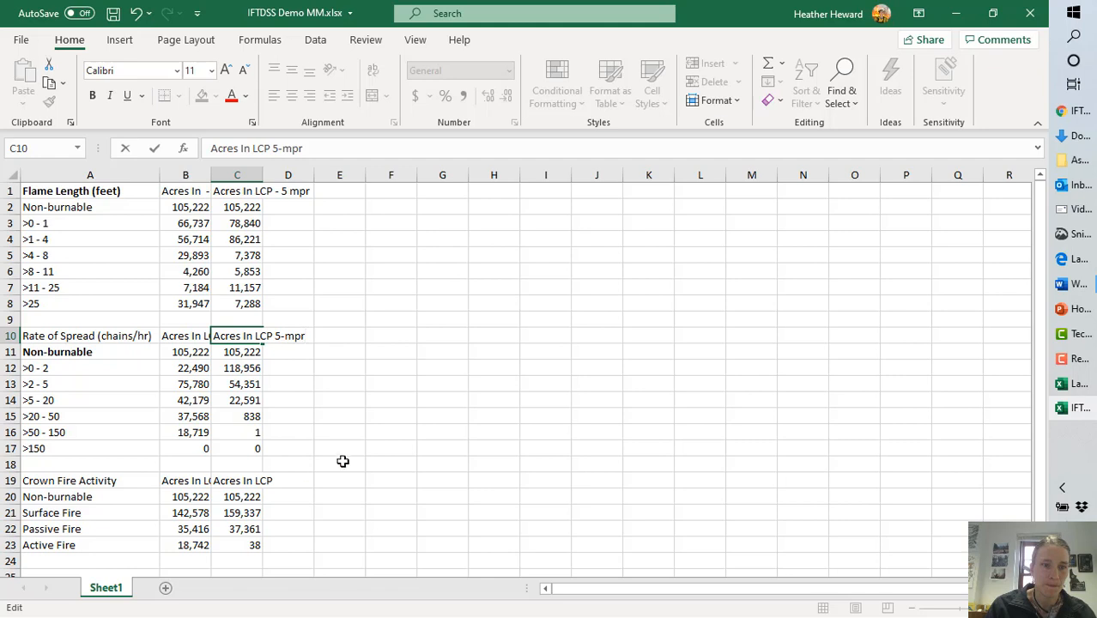
{"action": "left_click", "coordinate": [304, 412]}
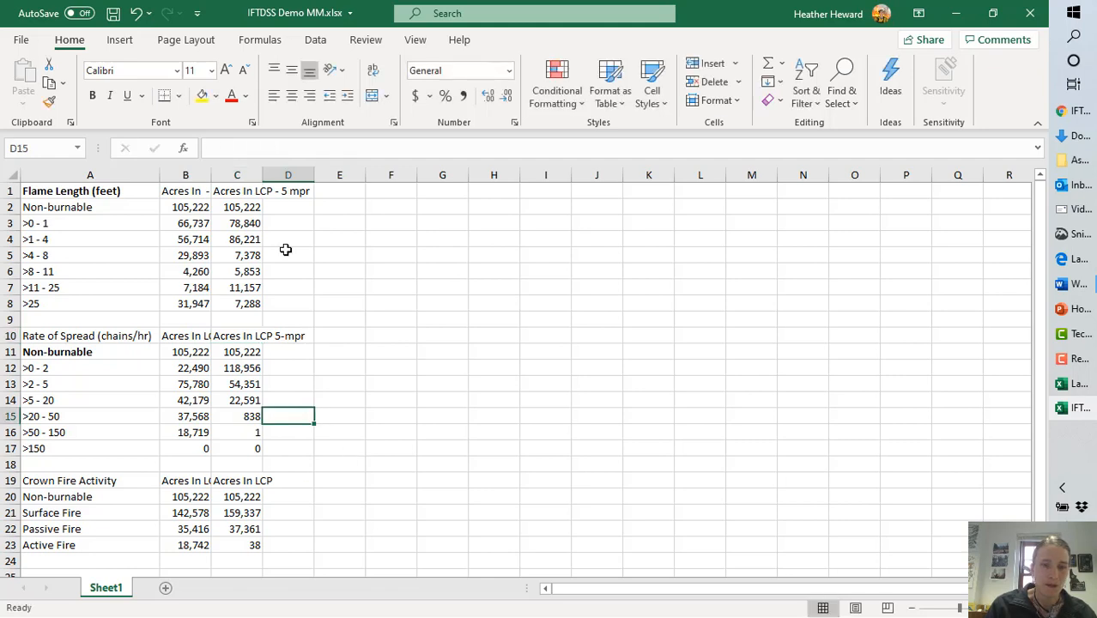
Insert a blank row above the Flame Length table and enter "Acres" in cell B1.
{"action": "left_click", "coordinate": [10, 192]}
{"action": "right_click", "coordinate": [10, 192]}
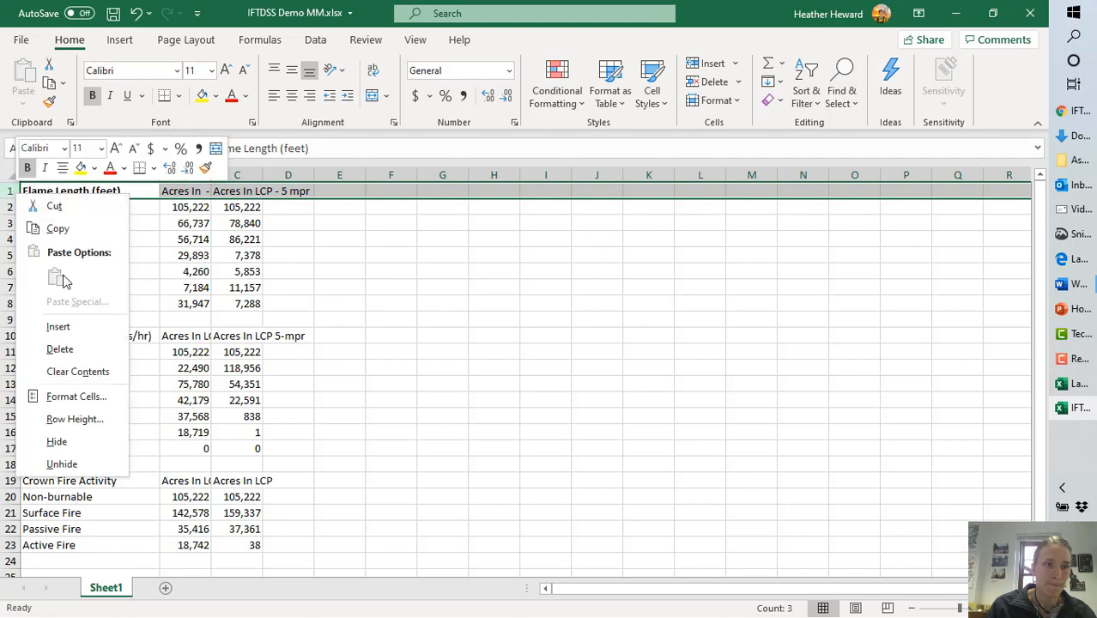
{"action": "left_click", "coordinate": [58, 327]}
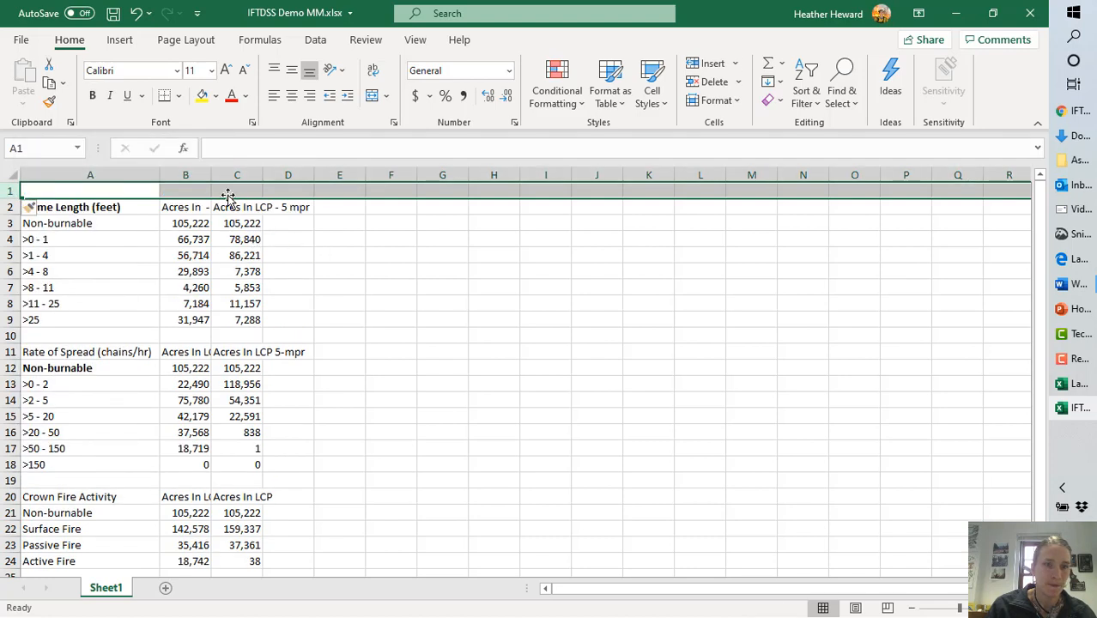
{"action": "left_click", "coordinate": [192, 190]}
{"action": "type", "text": "Ar"}
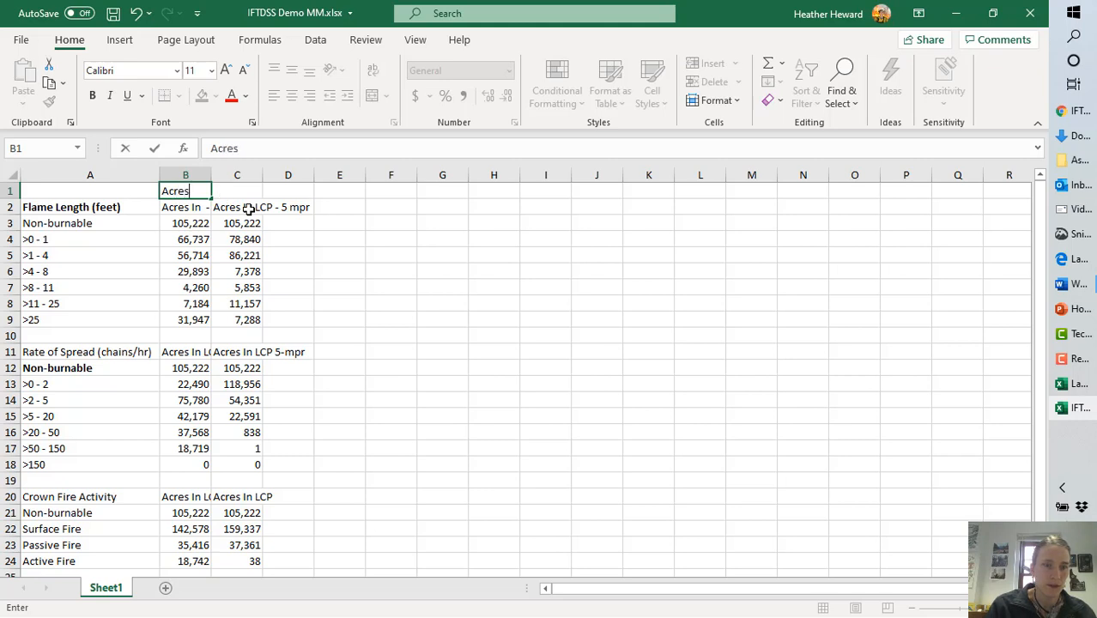
{"action": "type", "text": "ces"}
{"action": "left_click", "coordinate": [307, 266]}
Replace the Flame Length column headers with "20 mph" in cell B2 and "5 mph" in cell C2.
{"action": "left_click", "coordinate": [189, 206]}
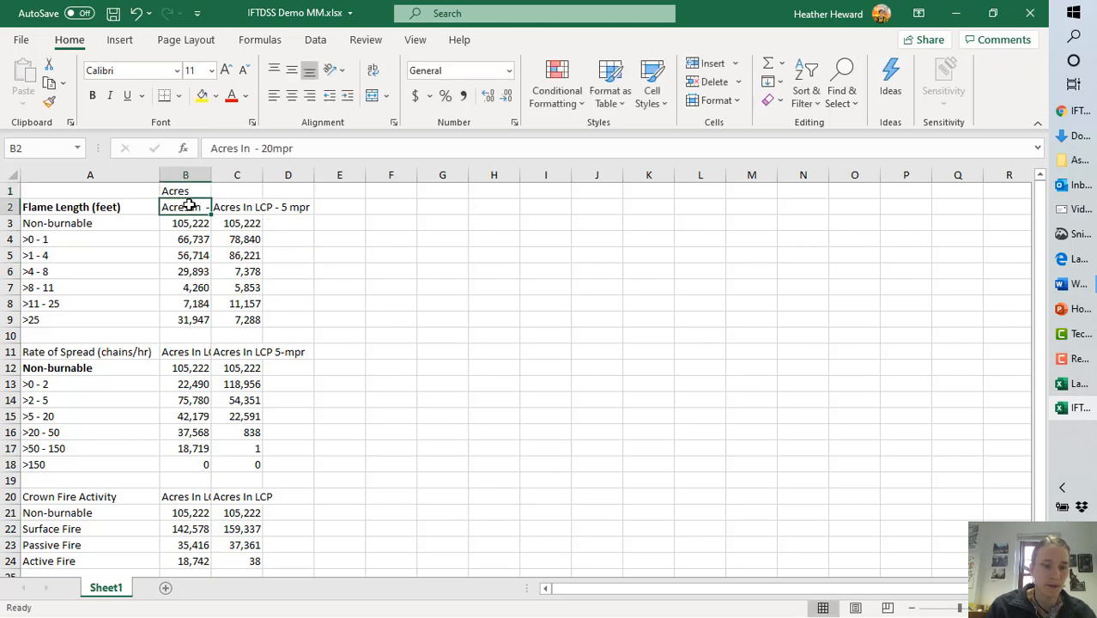
{"action": "type", "text": "20 mph"}
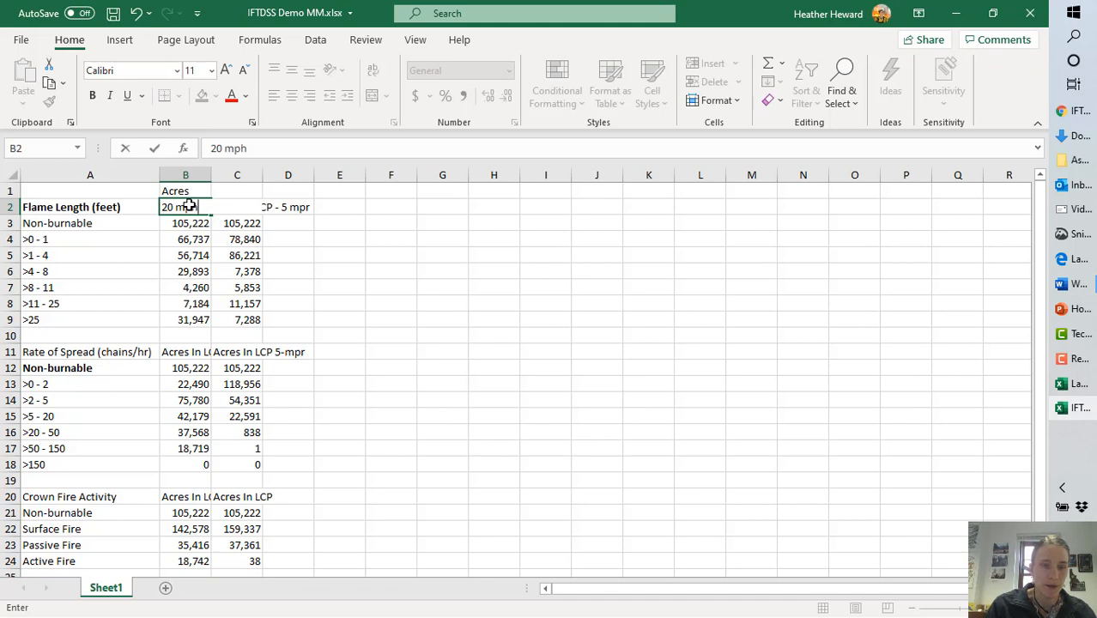
{"action": "key", "text": "Tab"}
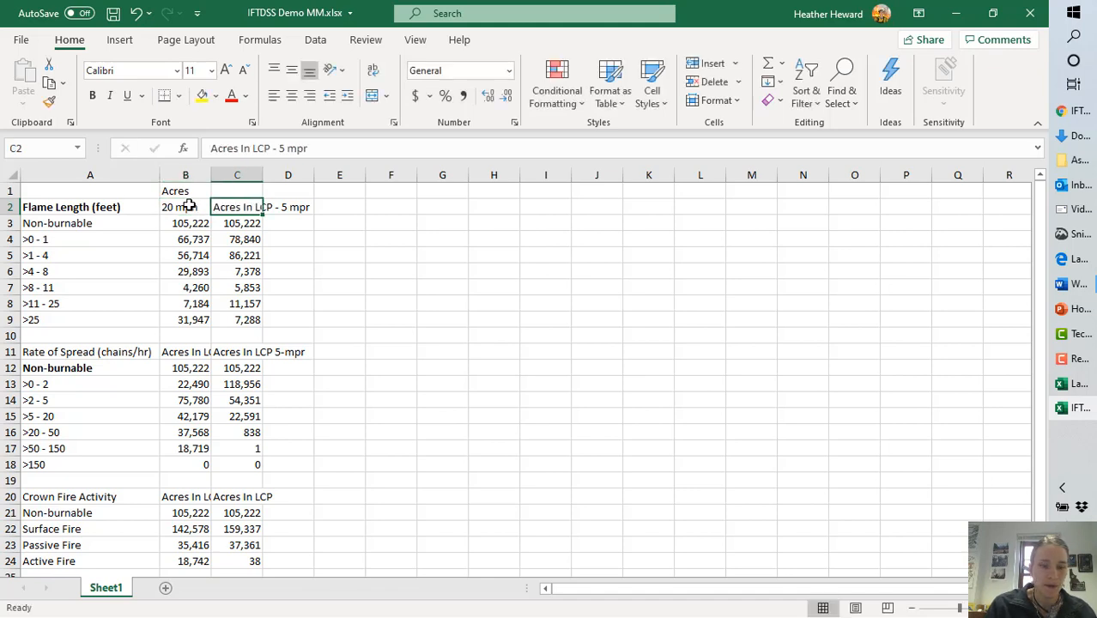
{"action": "type", "text": "5 m"}
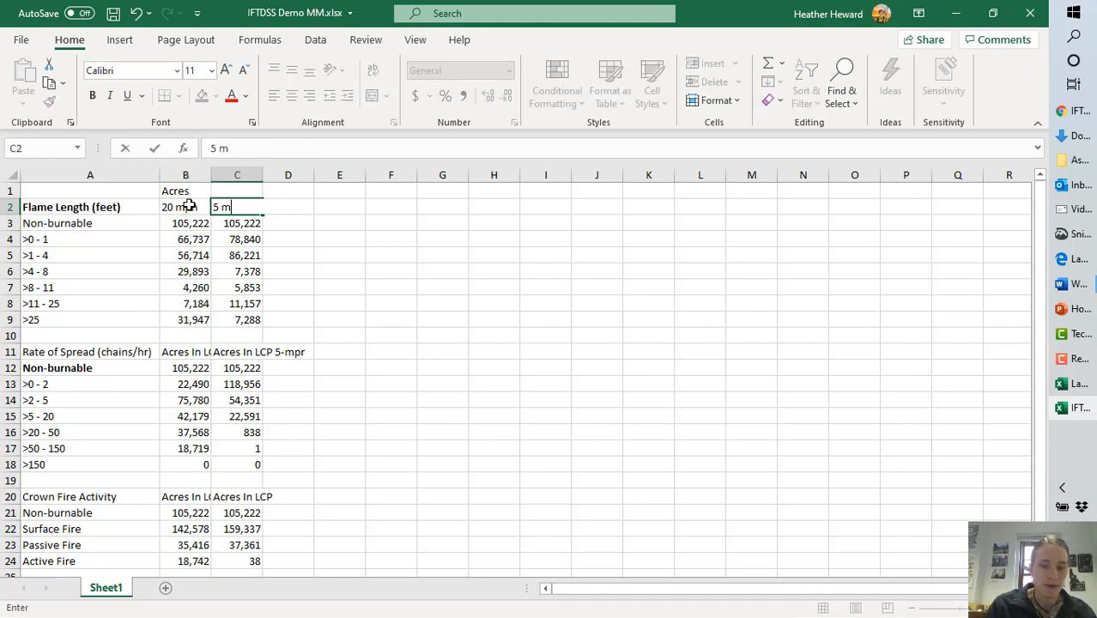
{"action": "type", "text": "ph"}
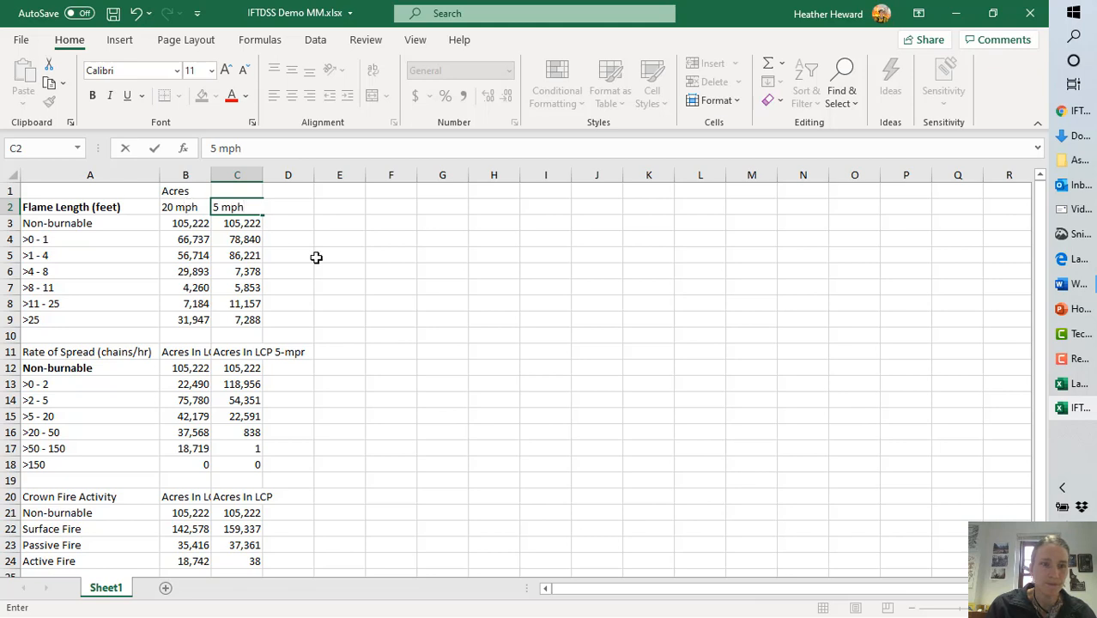
Copy the headers in B2:C2 over the Rate of Spread headers in B11:C11 and the Crown Fire Activity headers in B20:C20.
{"action": "left_click", "coordinate": [169, 207]}
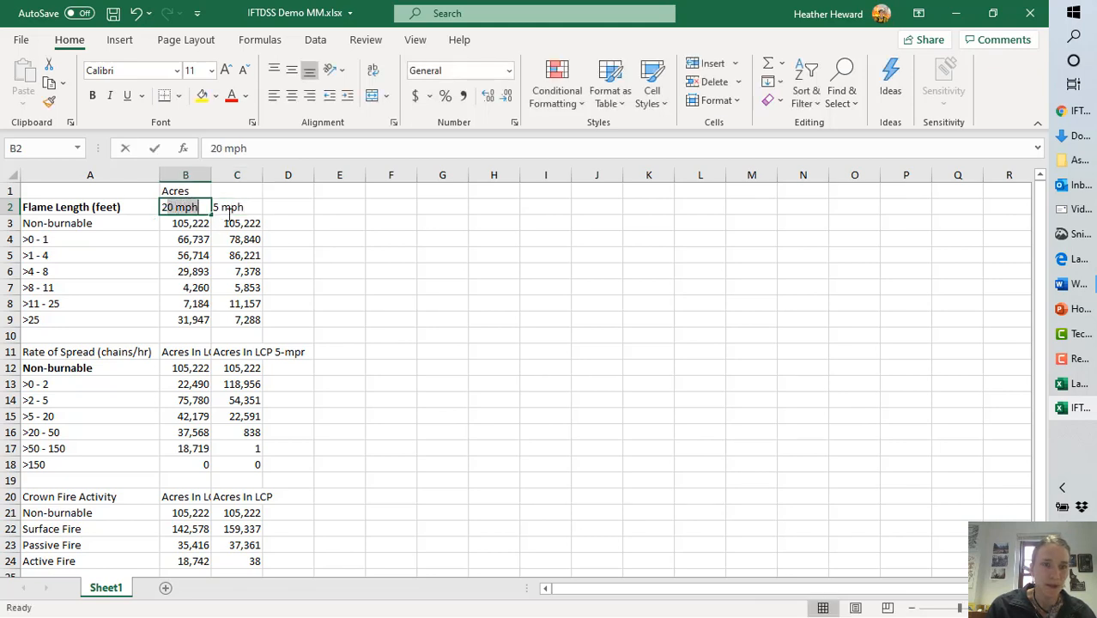
{"action": "left_click_drag", "start_coordinate": [182, 208], "coordinate": [229, 210]}
{"action": "key", "text": "ctrl+c"}
{"action": "left_click", "coordinate": [178, 352]}
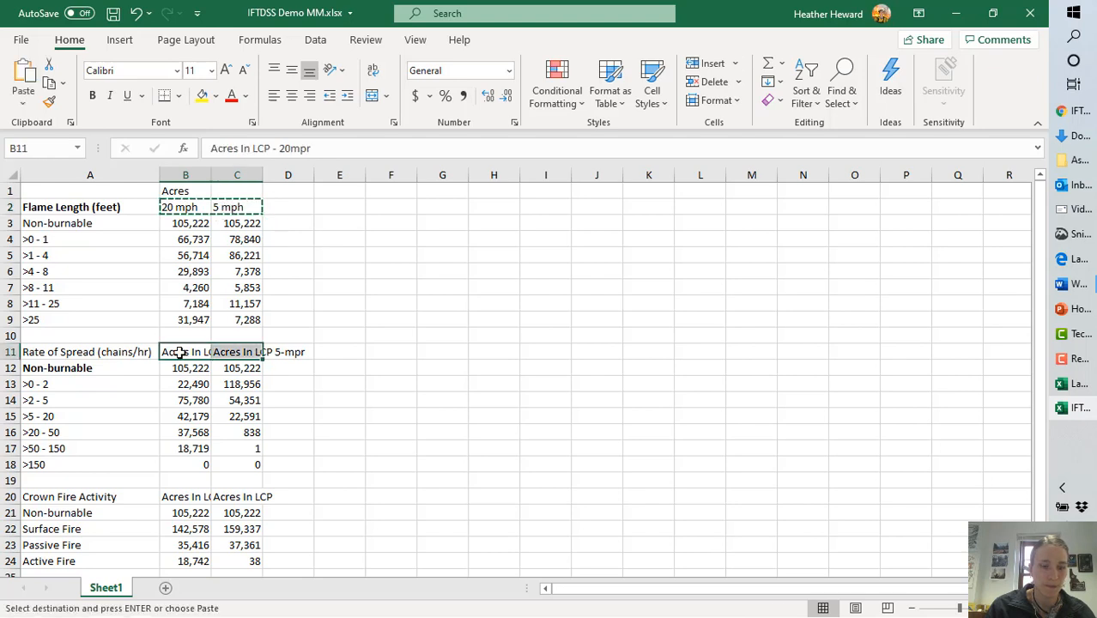
{"action": "key", "text": "ctrl+v"}
{"action": "left_click", "coordinate": [181, 501]}
{"action": "key", "text": "ctrl+v"}
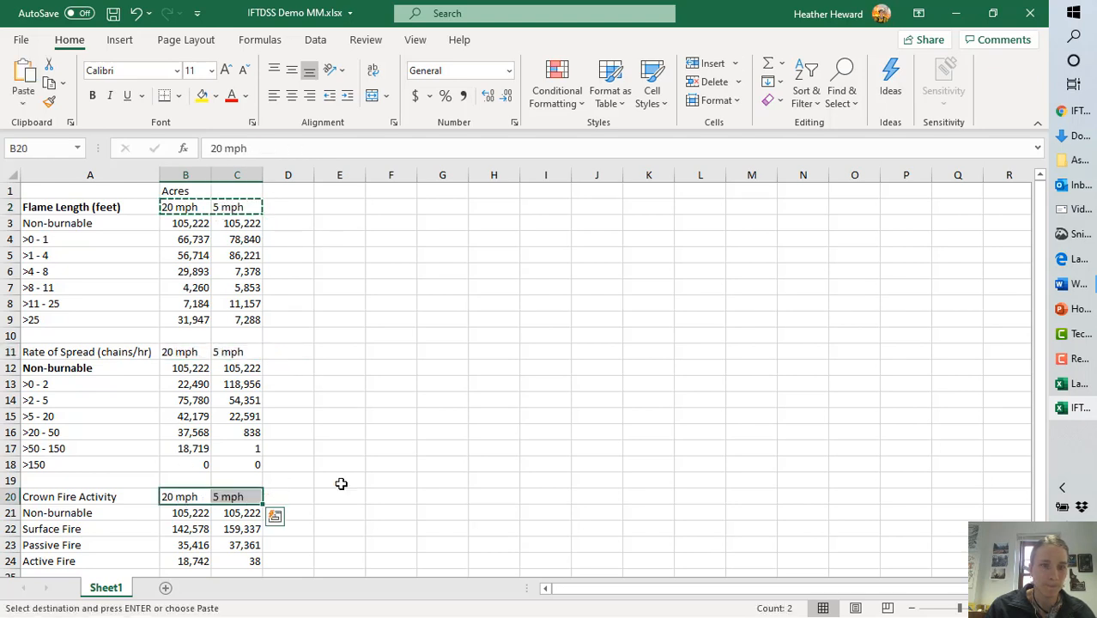
{"action": "left_click", "coordinate": [378, 496]}
Insert a 2-D clustered column chart from the Flame Length table A2:C9 and shift it slightly farther from the tables.
{"action": "scroll", "coordinate": [378, 496], "scroll_direction": "down", "scroll_amount": 2}
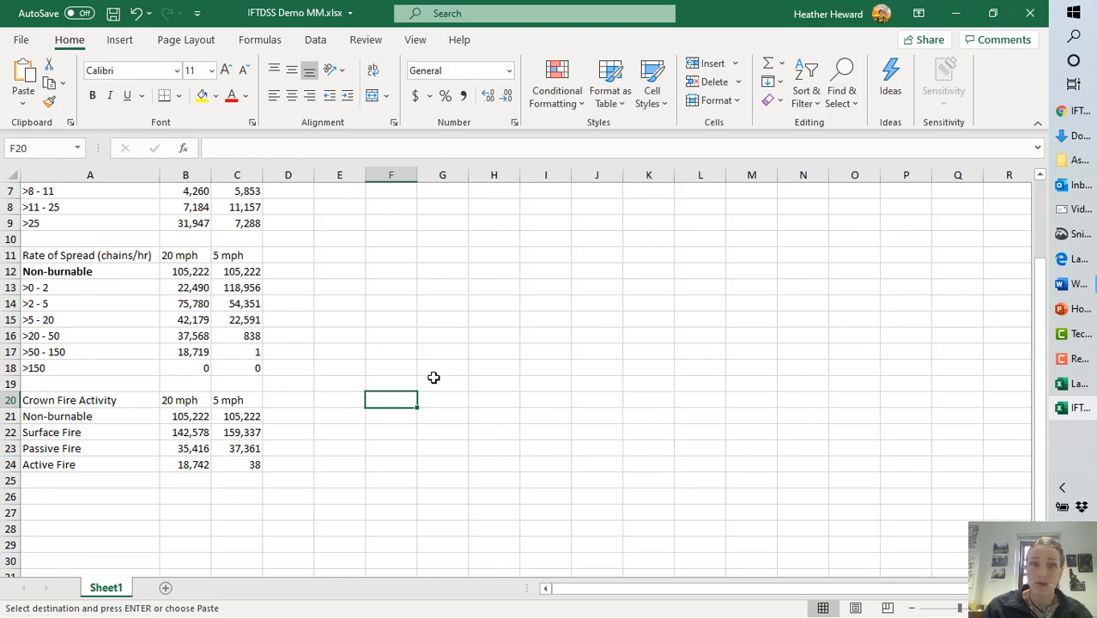
{"action": "scroll", "coordinate": [433, 377], "scroll_direction": "up", "scroll_amount": 2}
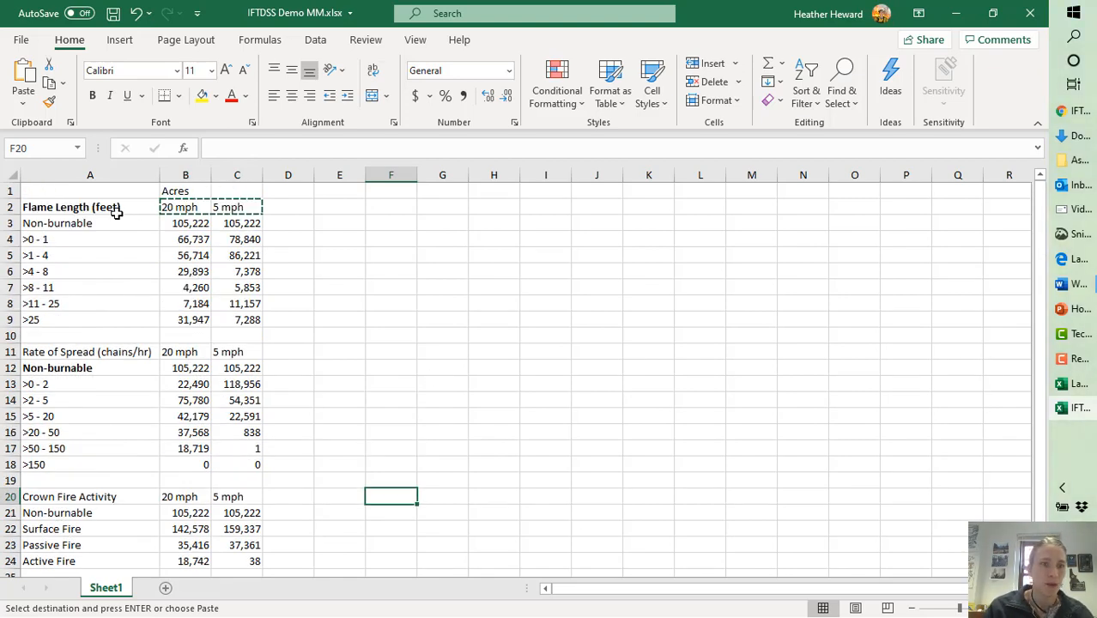
{"action": "left_click_drag", "start_coordinate": [81, 206], "coordinate": [234, 315]}
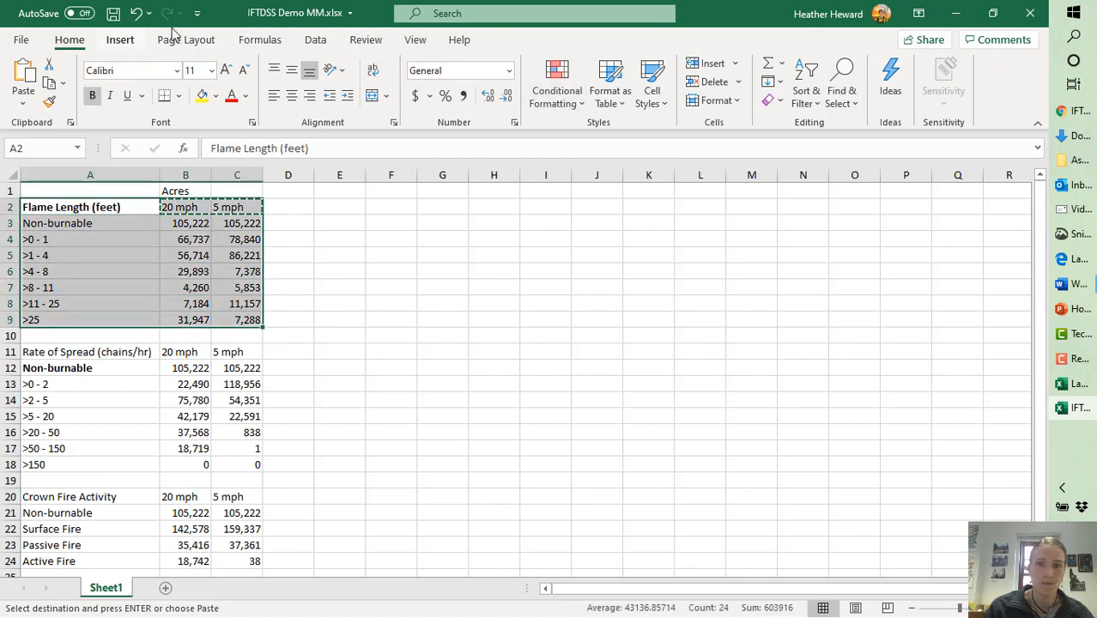
{"action": "left_click", "coordinate": [133, 39]}
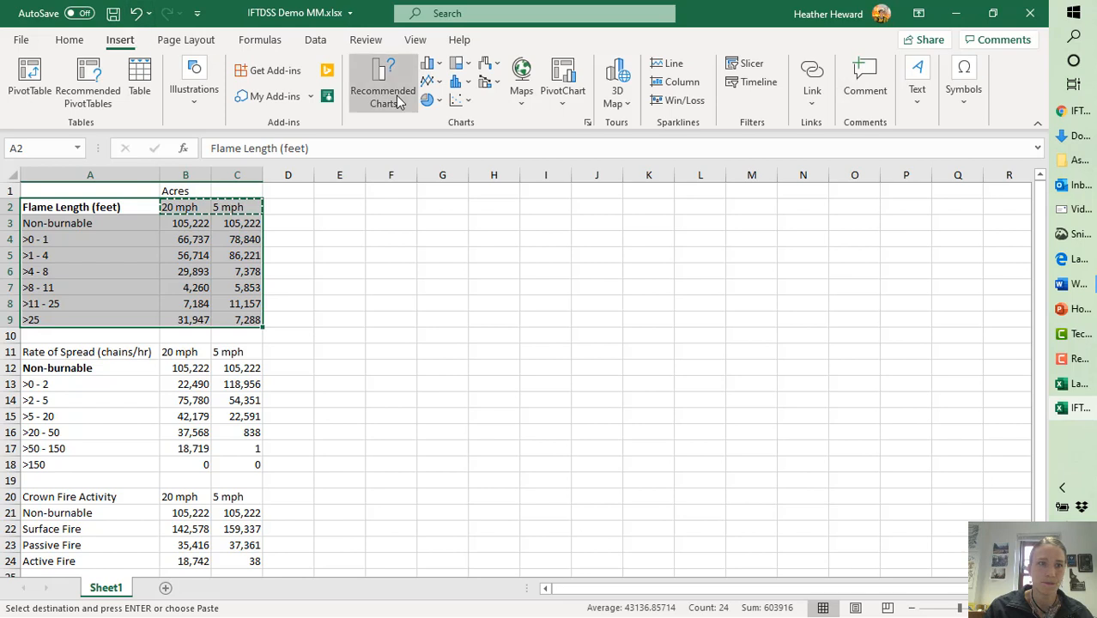
{"action": "left_click", "coordinate": [436, 66]}
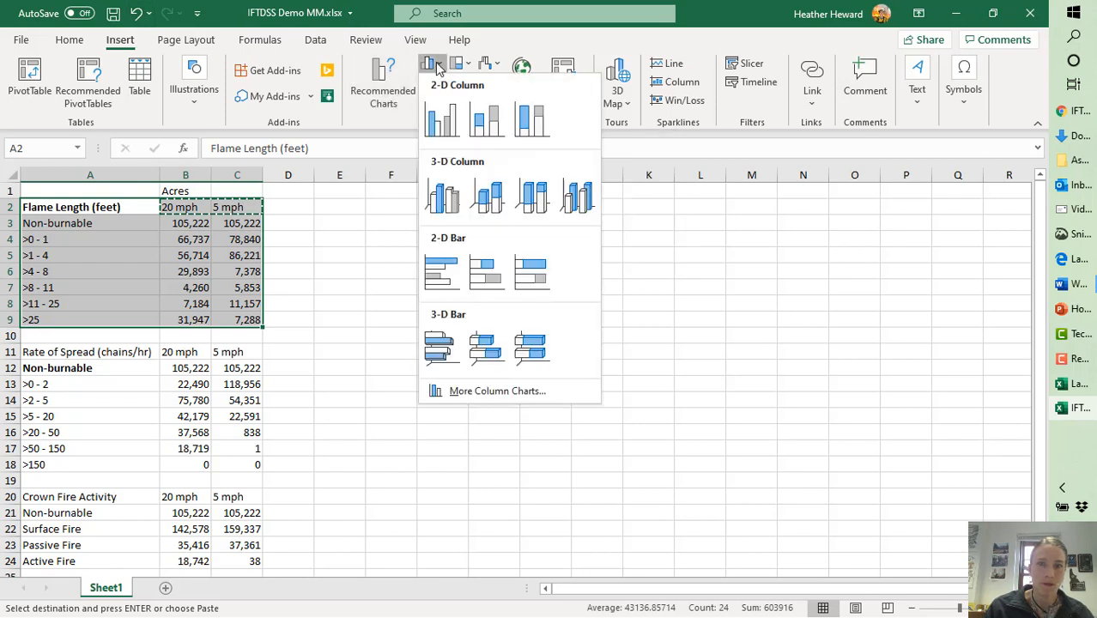
{"action": "left_click", "coordinate": [442, 122]}
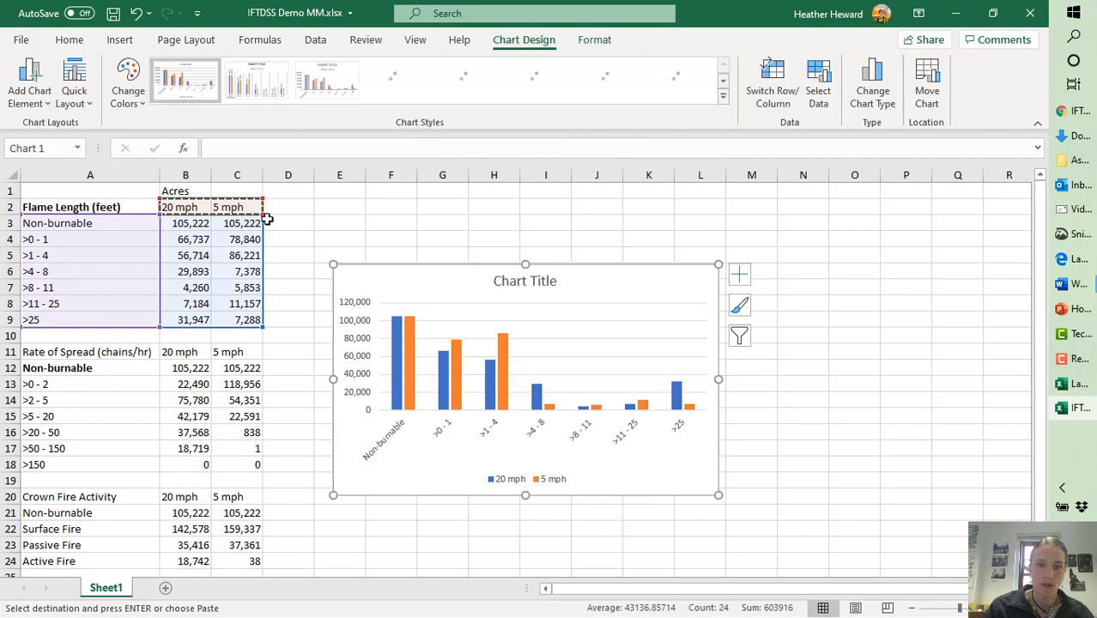
{"action": "left_click_drag", "start_coordinate": [693, 280], "coordinate": [742, 275]}
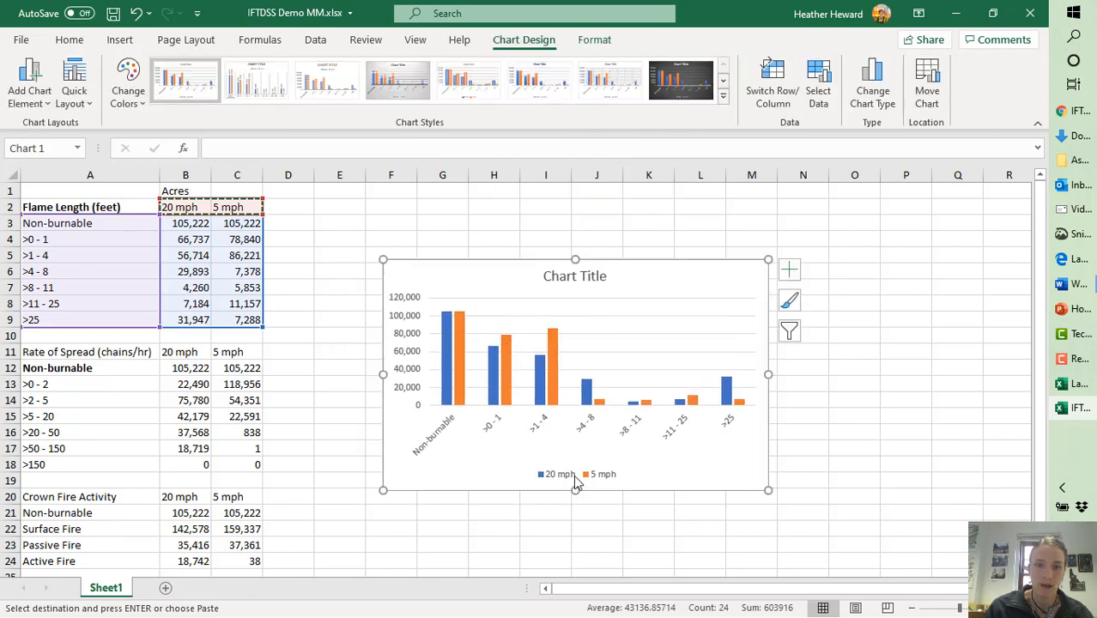
Change the column chart's title to "Flame Length".
{"action": "left_click", "coordinate": [558, 277]}
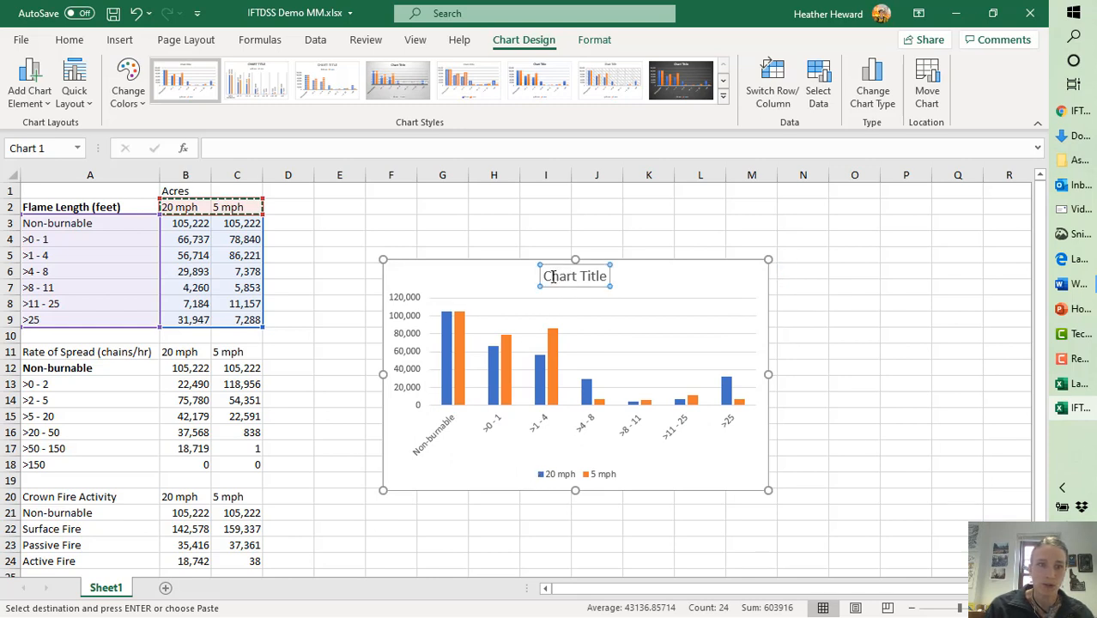
{"action": "double_click", "coordinate": [551, 276]}
{"action": "left_click_drag", "start_coordinate": [544, 276], "coordinate": [612, 277]}
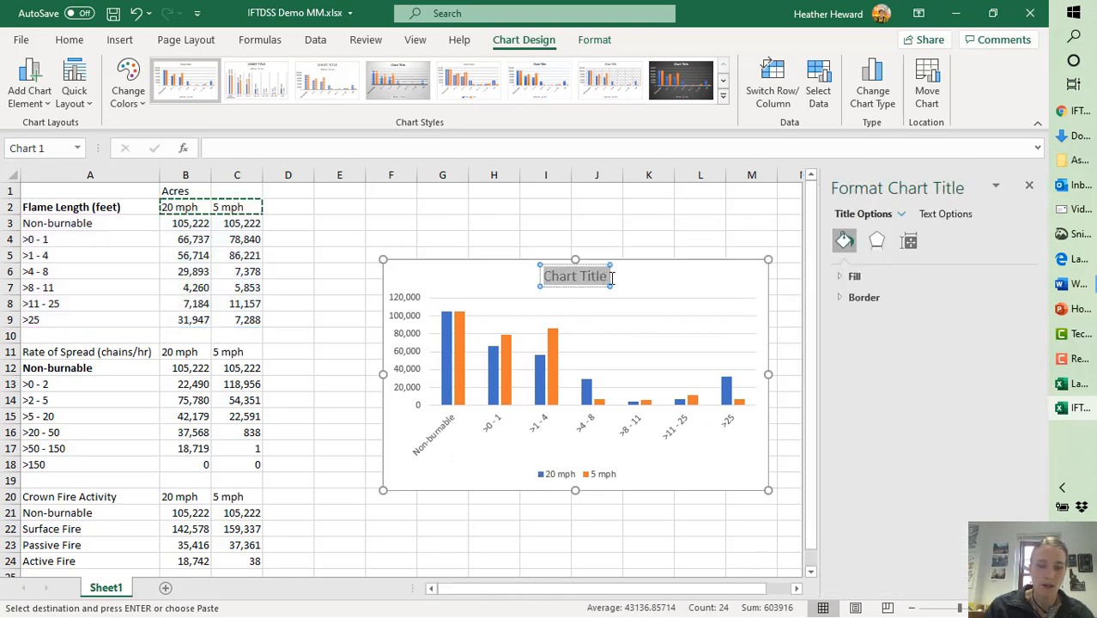
{"action": "type", "text": "Flame"}
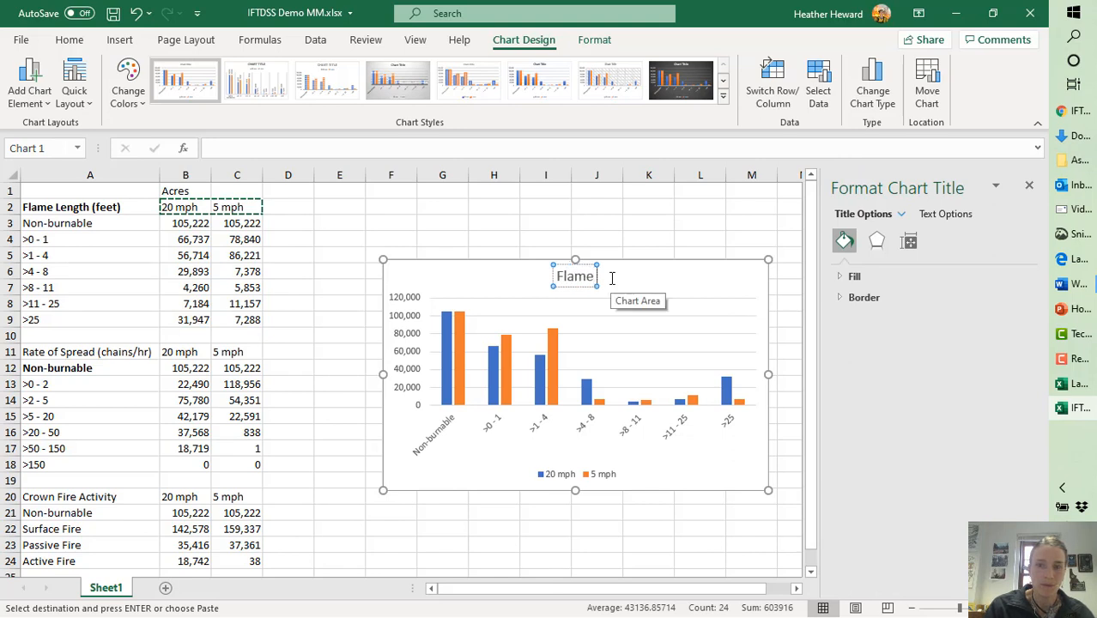
{"action": "type", "text": " Length"}
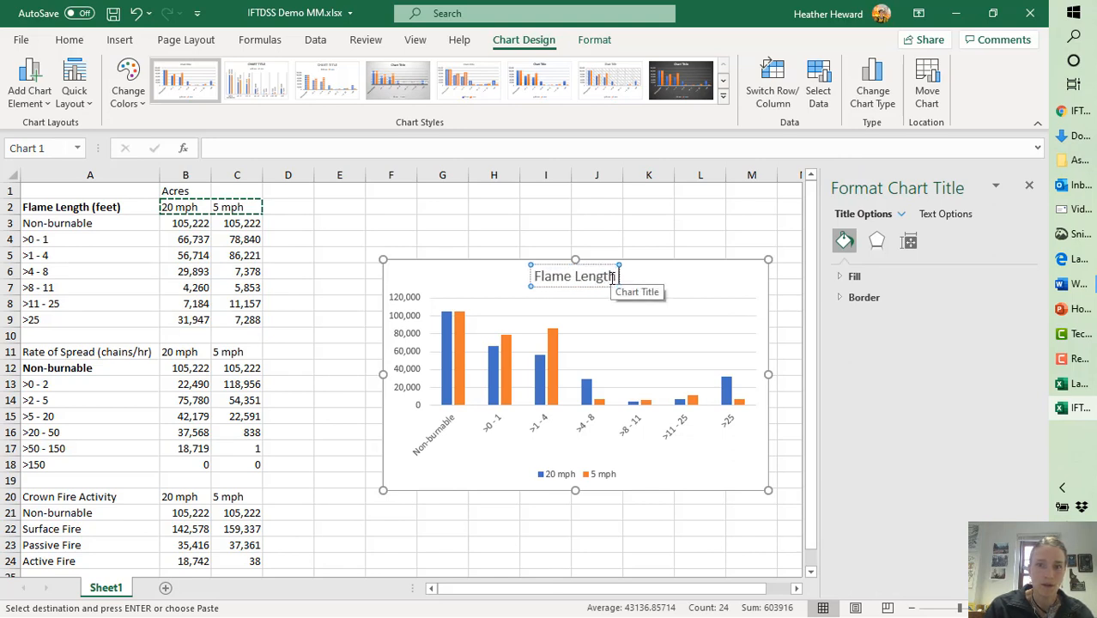
Recolor the 5 mph series in the Flame Length chart with a light gold solid fill.
{"action": "left_click", "coordinate": [539, 475]}
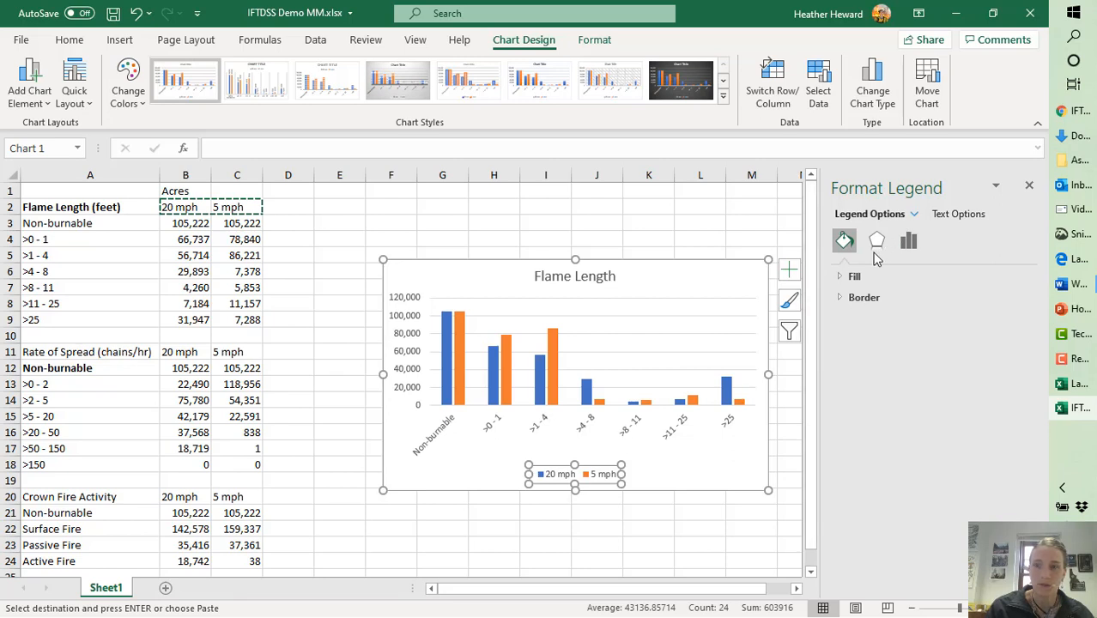
{"action": "left_click", "coordinate": [850, 275]}
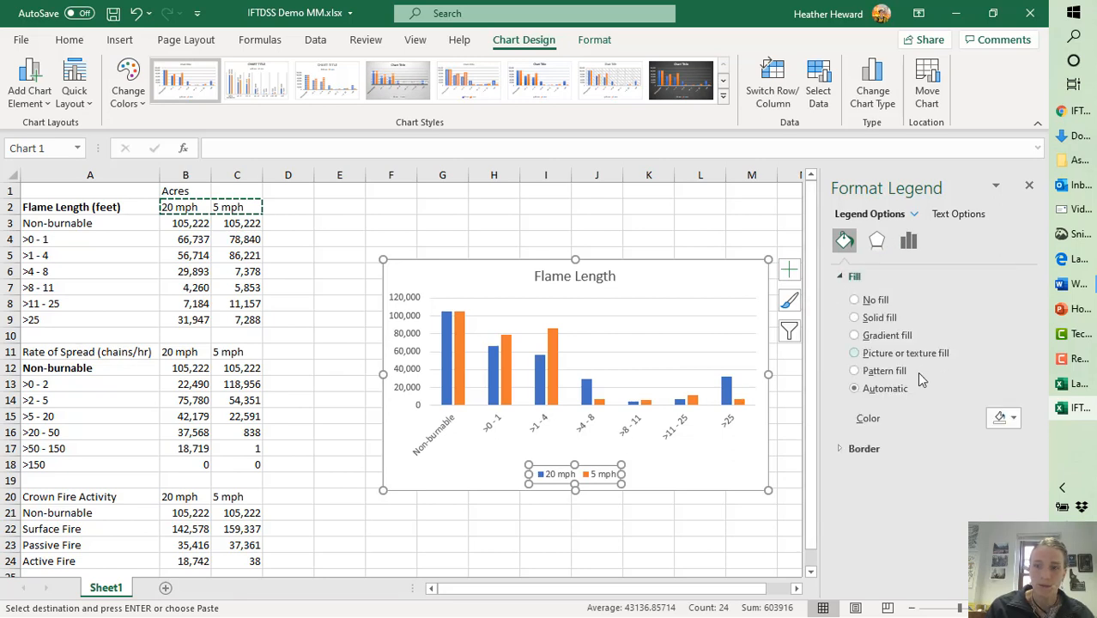
{"action": "left_click", "coordinate": [539, 475]}
{"action": "left_click", "coordinate": [554, 395]}
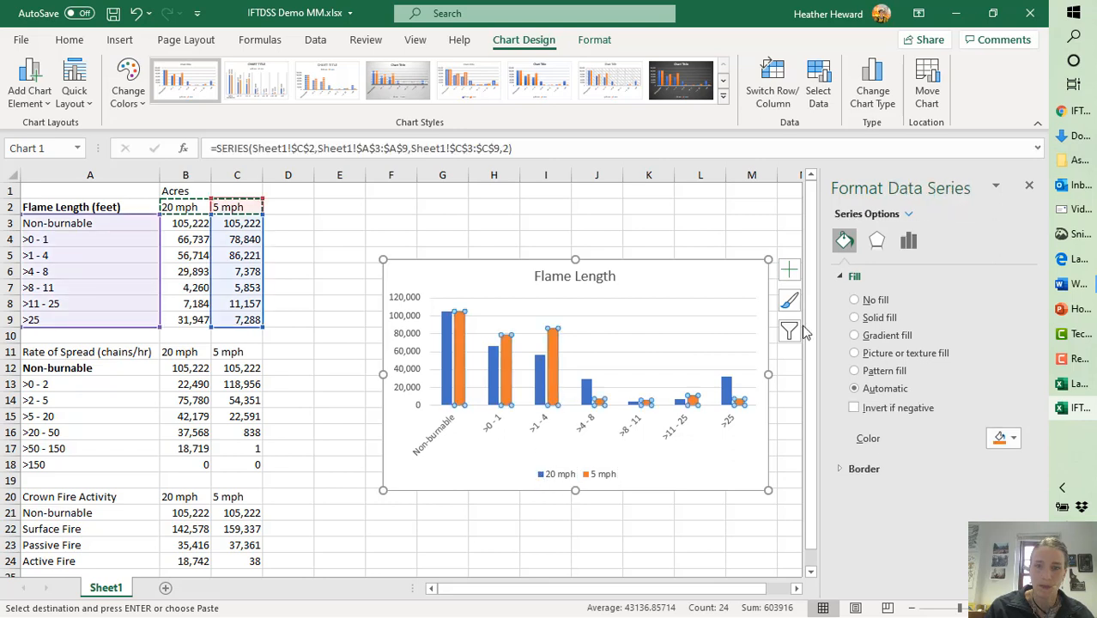
{"action": "left_click", "coordinate": [1011, 440]}
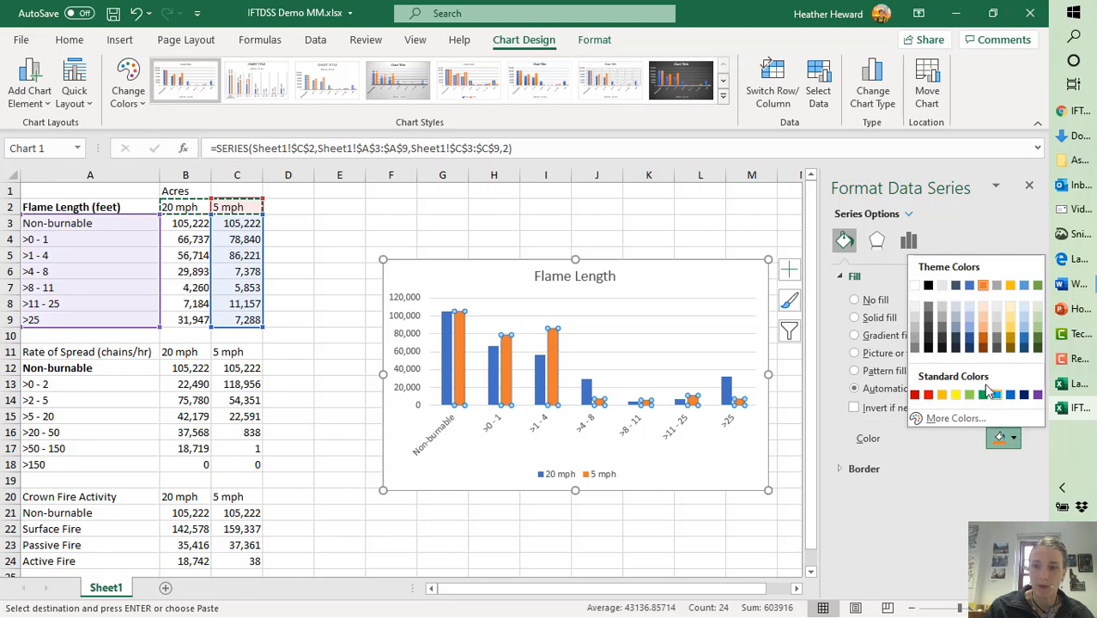
{"action": "left_click", "coordinate": [1012, 330]}
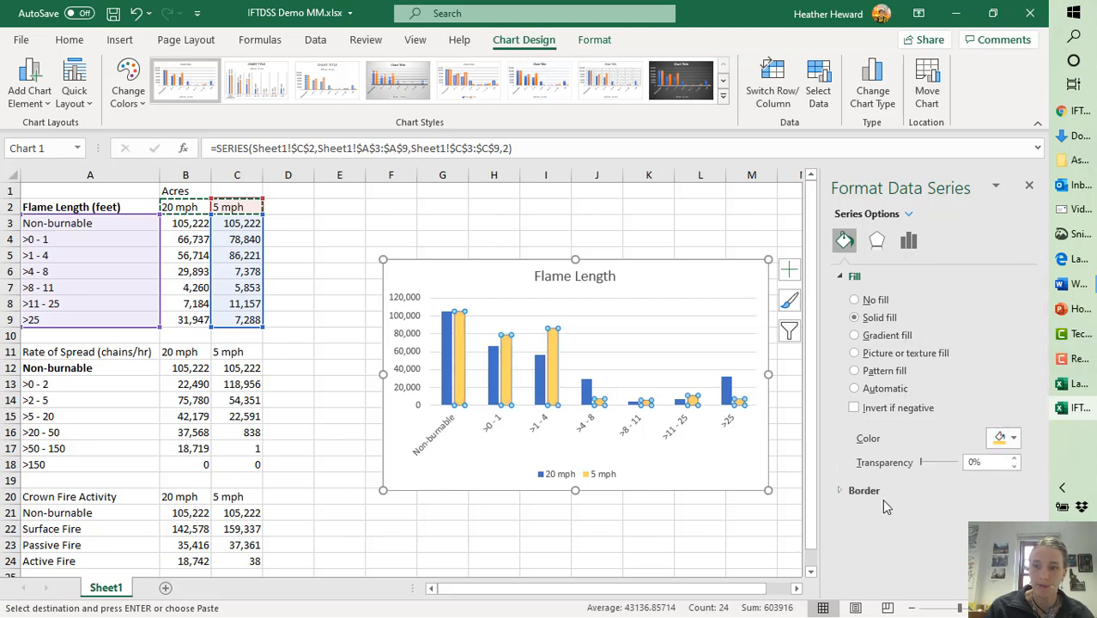
Recolor the 20 mph series in the Flame Length chart with a solid red fill.
{"action": "left_click", "coordinate": [541, 399]}
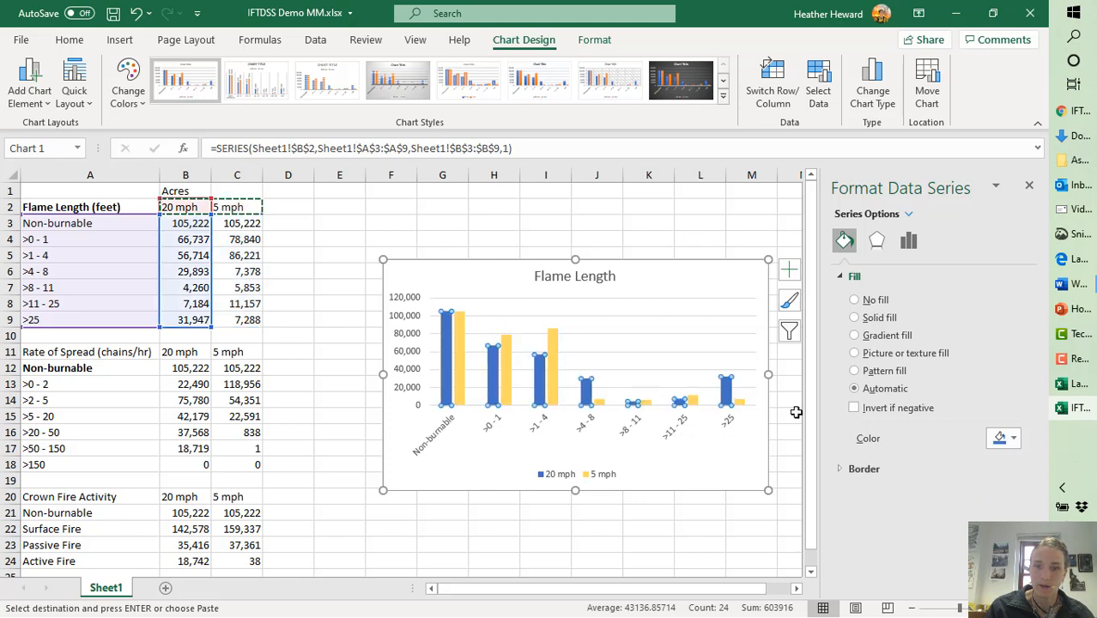
{"action": "left_click", "coordinate": [1014, 440]}
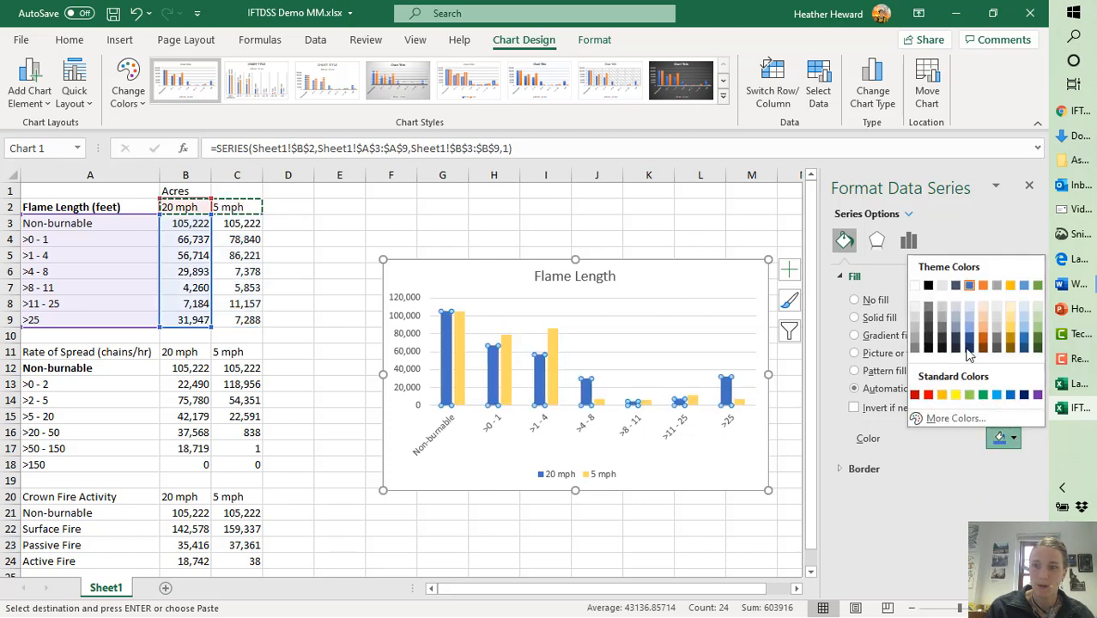
{"action": "left_click", "coordinate": [929, 395]}
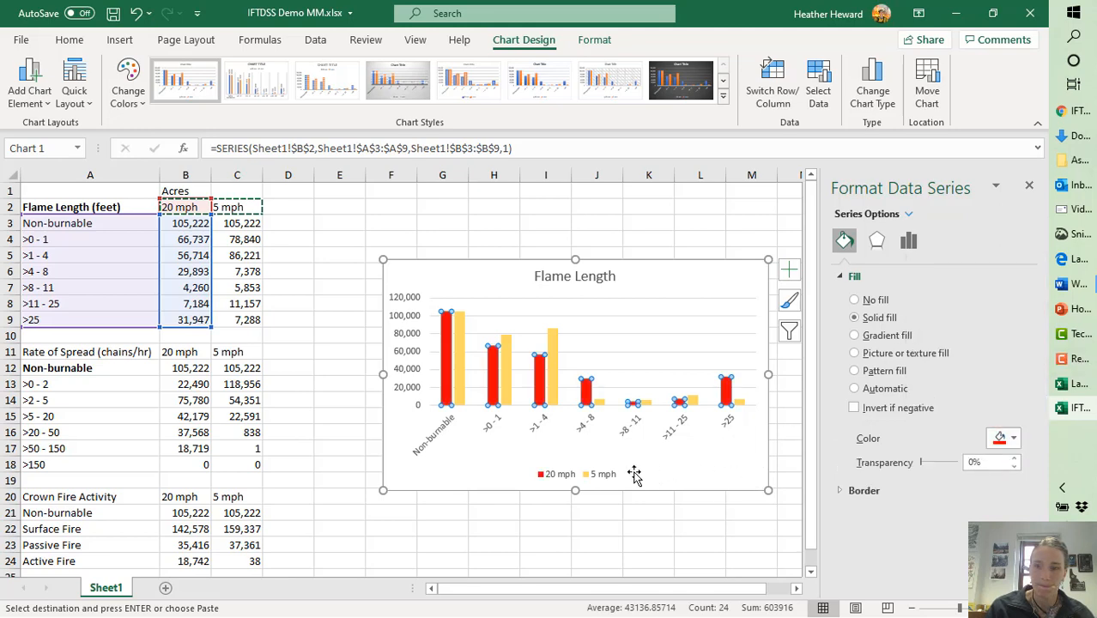
Change the 5 mph series in the Flame Length chart to a solid yellow fill and deselect the chart.
{"action": "left_click", "coordinate": [555, 388]}
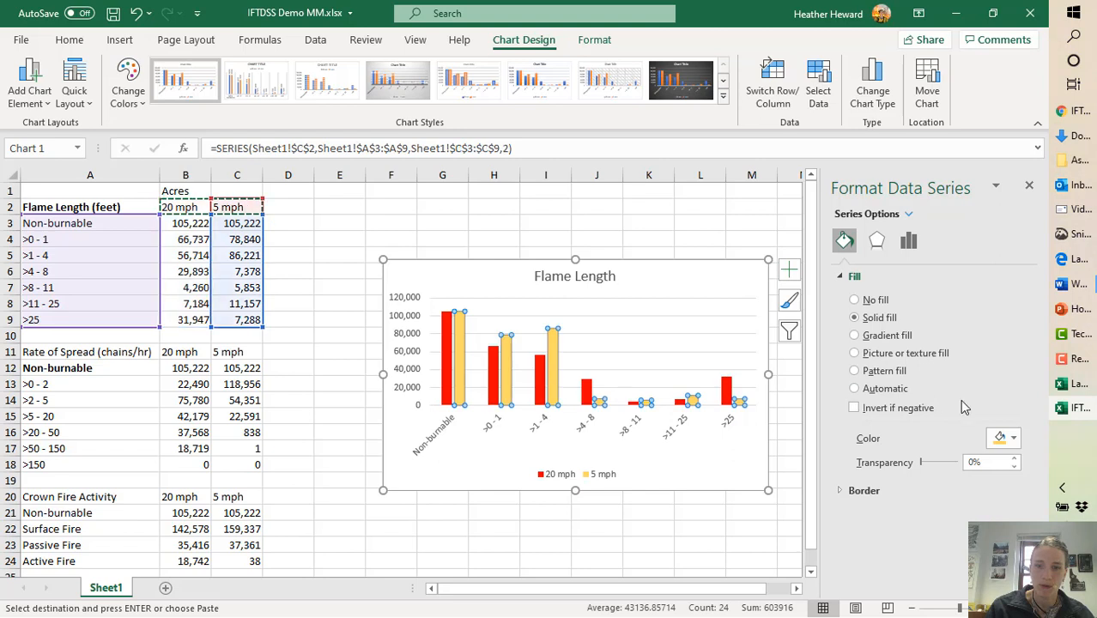
{"action": "left_click", "coordinate": [1014, 439]}
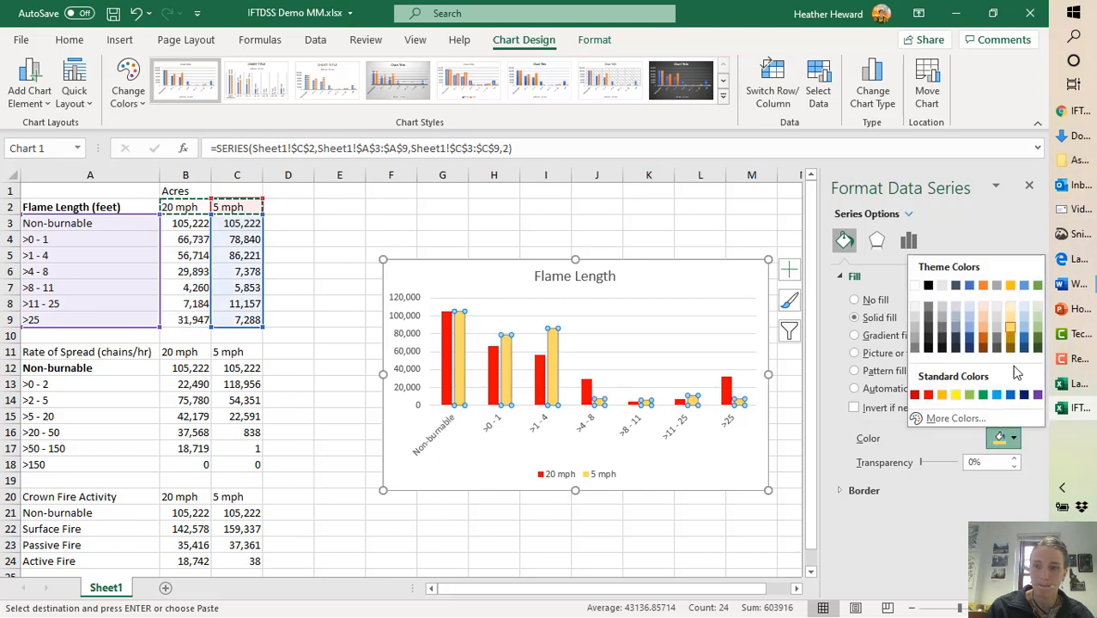
{"action": "left_click", "coordinate": [955, 396]}
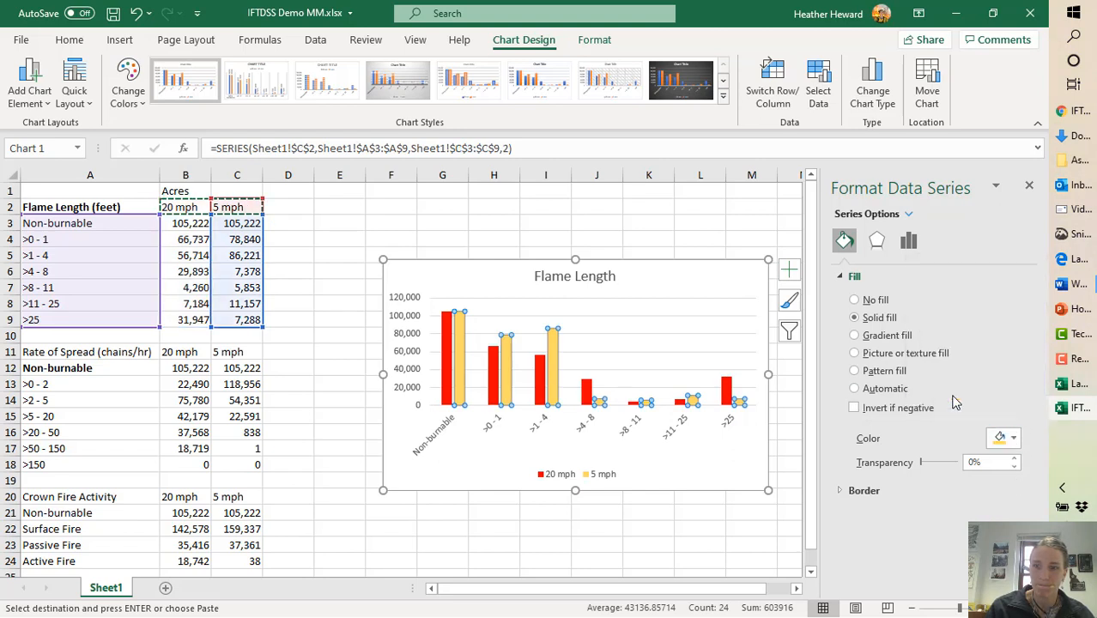
{"action": "left_click", "coordinate": [727, 462]}
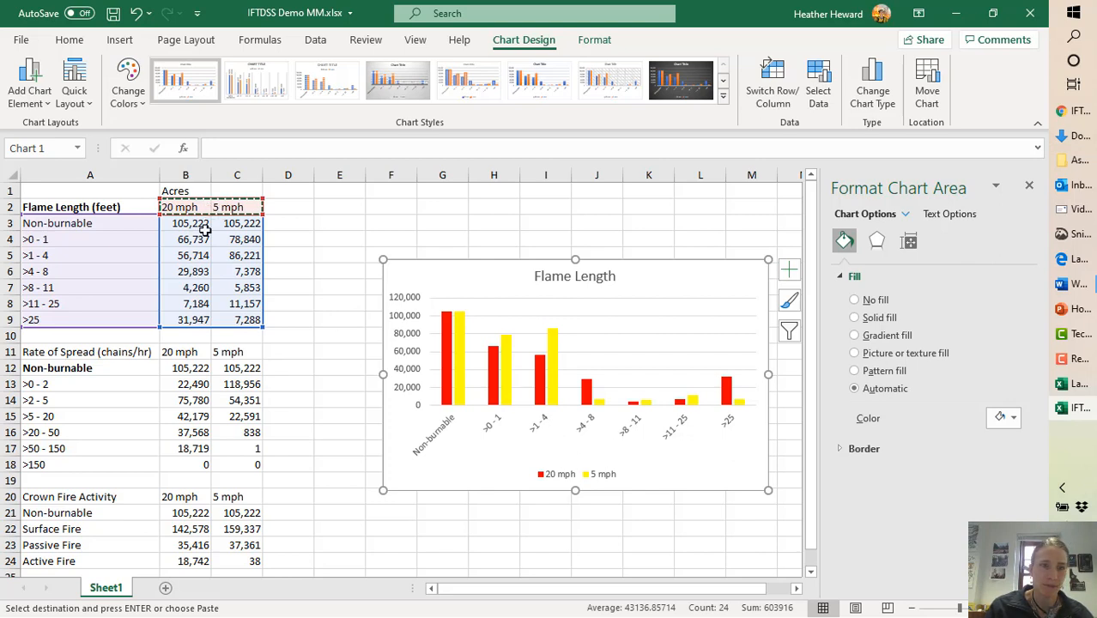
{"action": "left_click", "coordinate": [729, 424]}
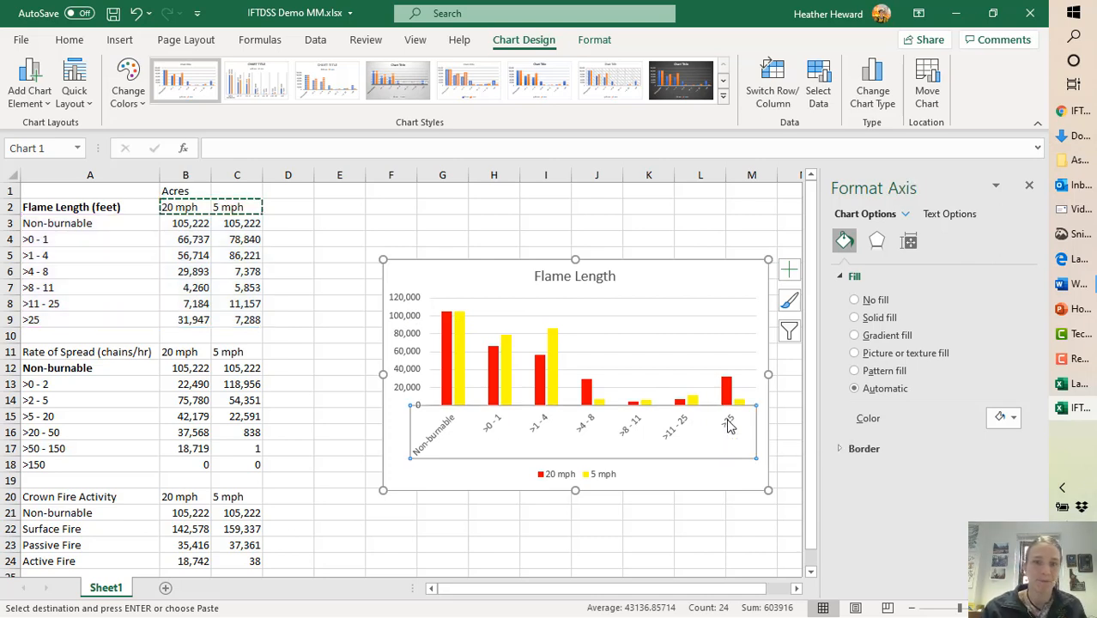
{"action": "left_click", "coordinate": [701, 512]}
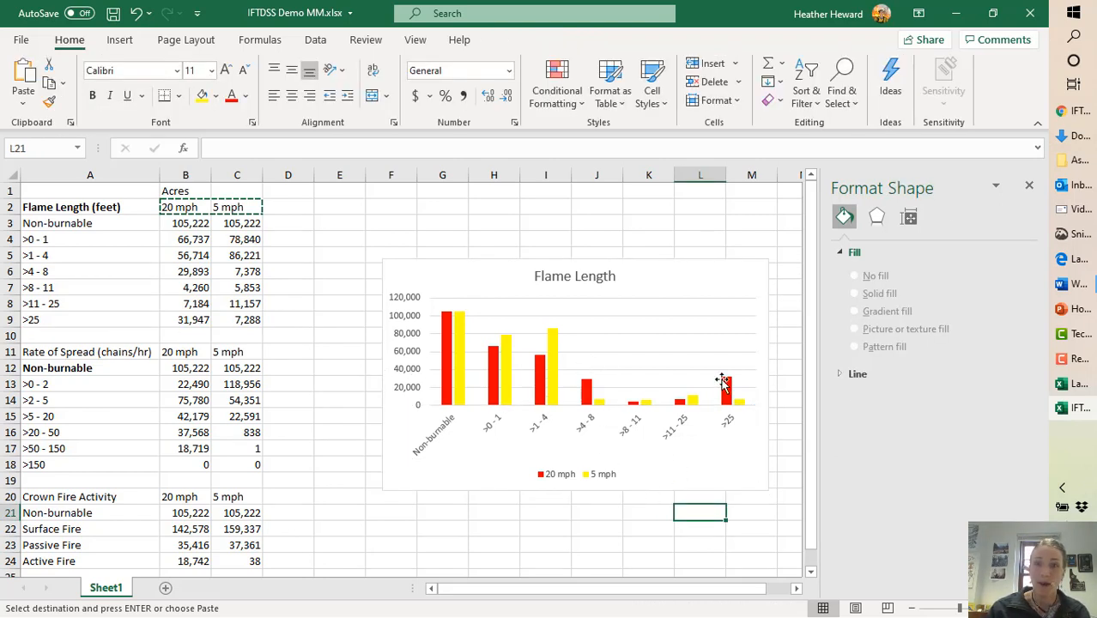
Swap the Rate of Spread columns so 5 mph fills B11:B18 and 20 mph fills C11:C18, and shift the Flame Length chart slightly upward.
{"action": "left_click", "coordinate": [675, 282]}
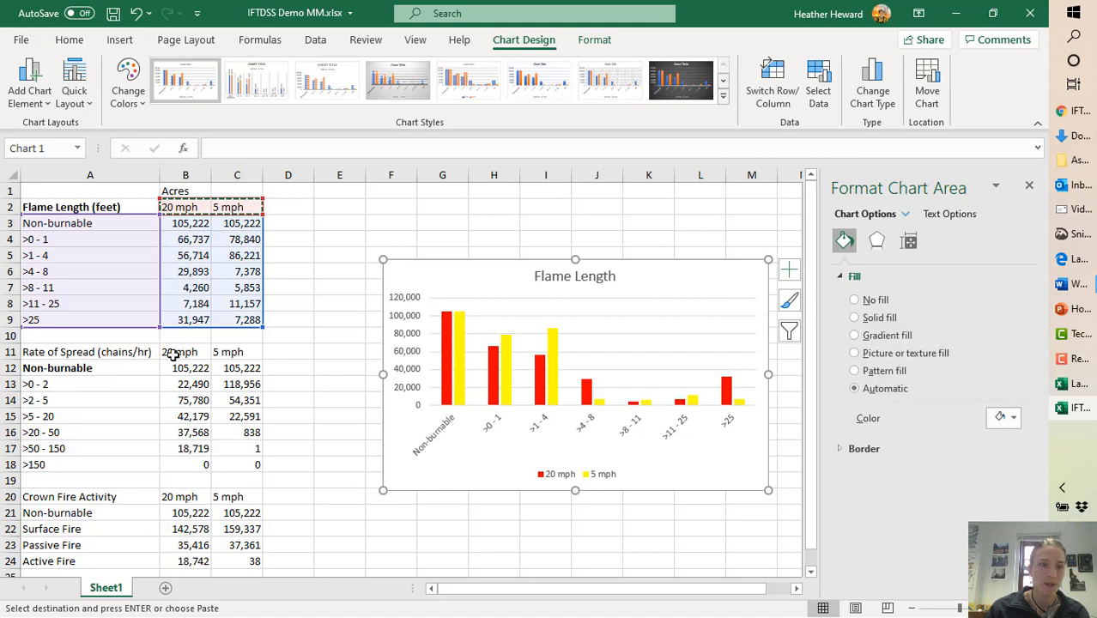
{"action": "left_click_drag", "start_coordinate": [176, 352], "coordinate": [311, 447]}
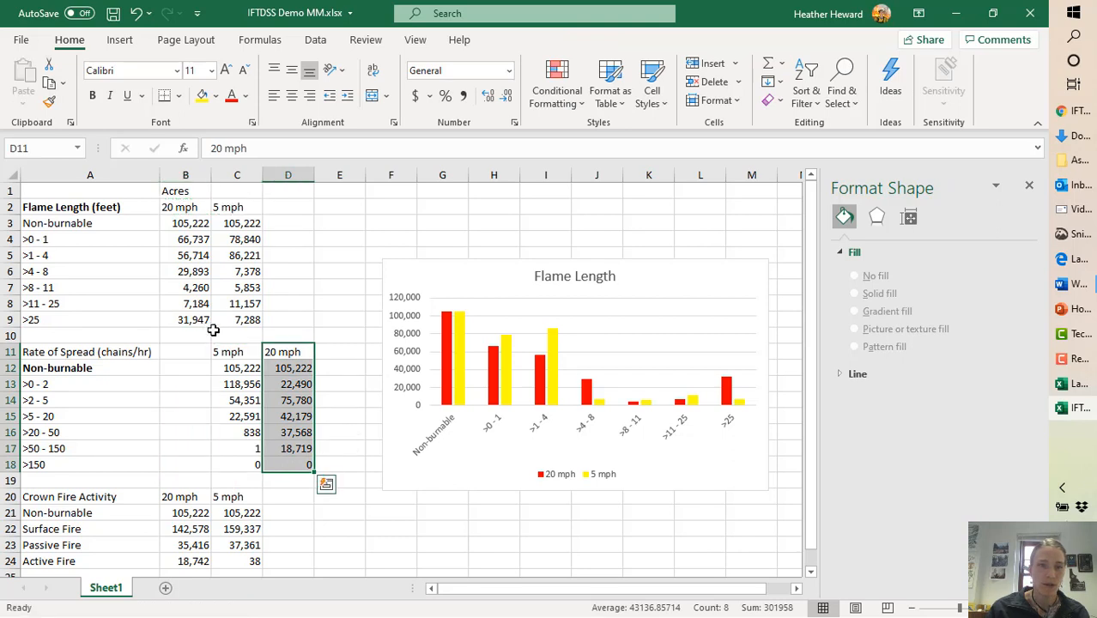
{"action": "left_click_drag", "start_coordinate": [233, 352], "coordinate": [238, 472]}
{"action": "left_click_drag", "start_coordinate": [488, 276], "coordinate": [473, 237]}
Insert a 2-D clustered column chart from the Rate of Spread table A11:C18 and move it clear of the tables.
{"action": "left_click_drag", "start_coordinate": [68, 353], "coordinate": [254, 470]}
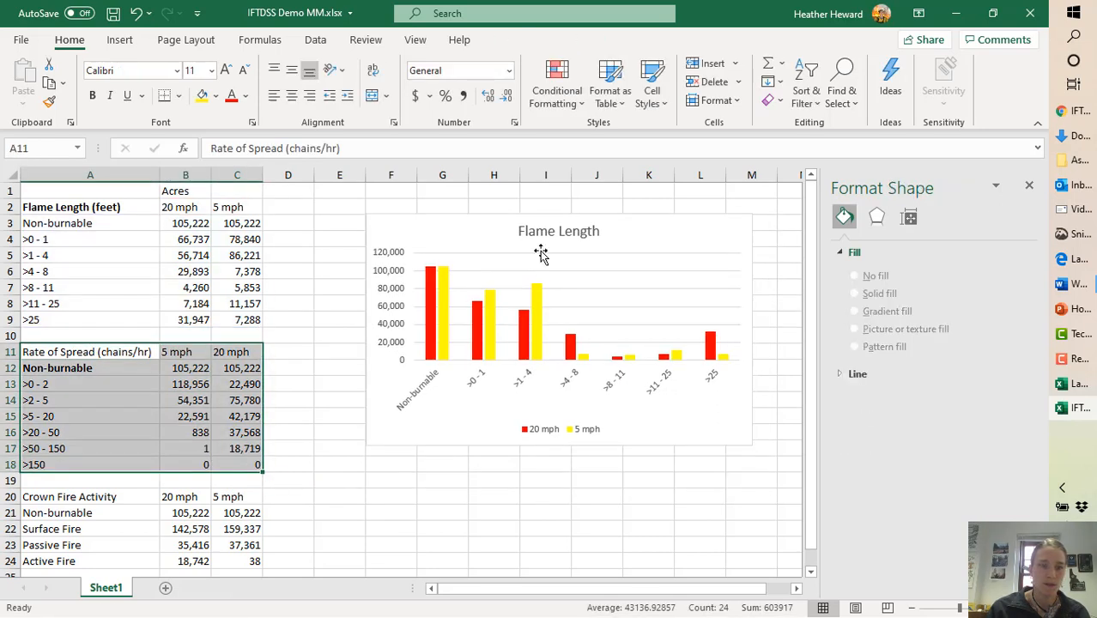
{"action": "left_click", "coordinate": [118, 43]}
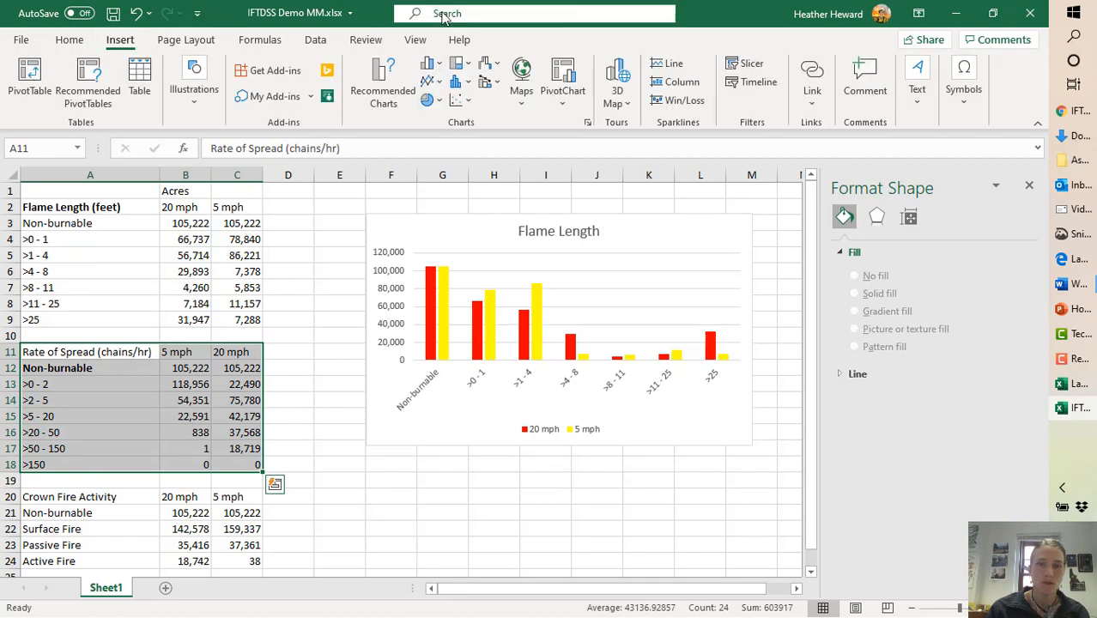
{"action": "left_click", "coordinate": [431, 65]}
{"action": "left_click", "coordinate": [440, 120]}
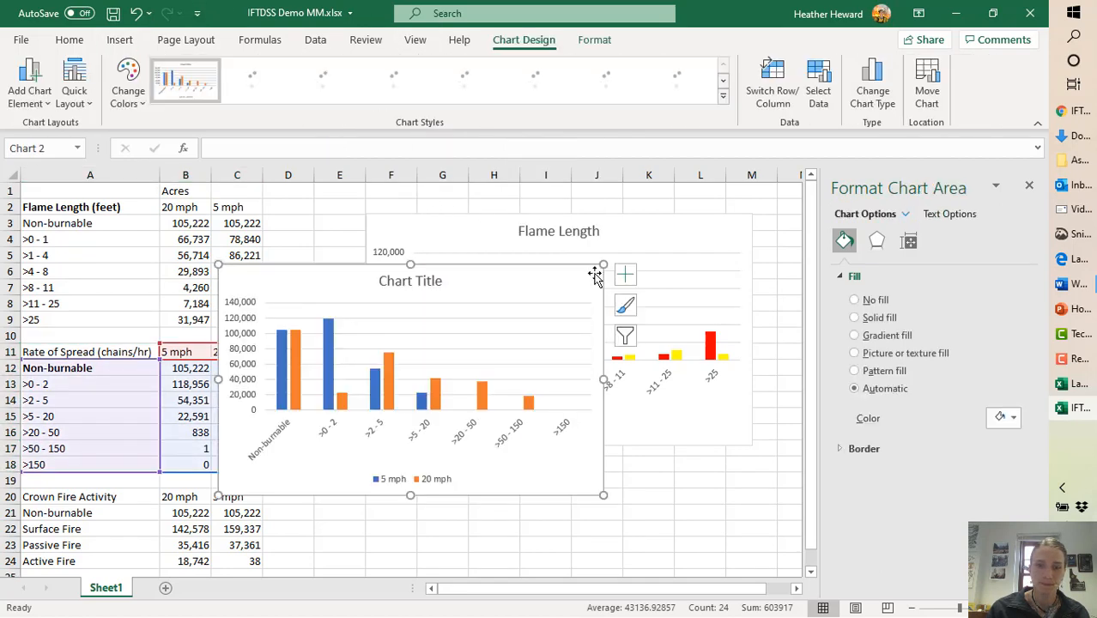
{"action": "left_click_drag", "start_coordinate": [522, 315], "coordinate": [685, 434]}
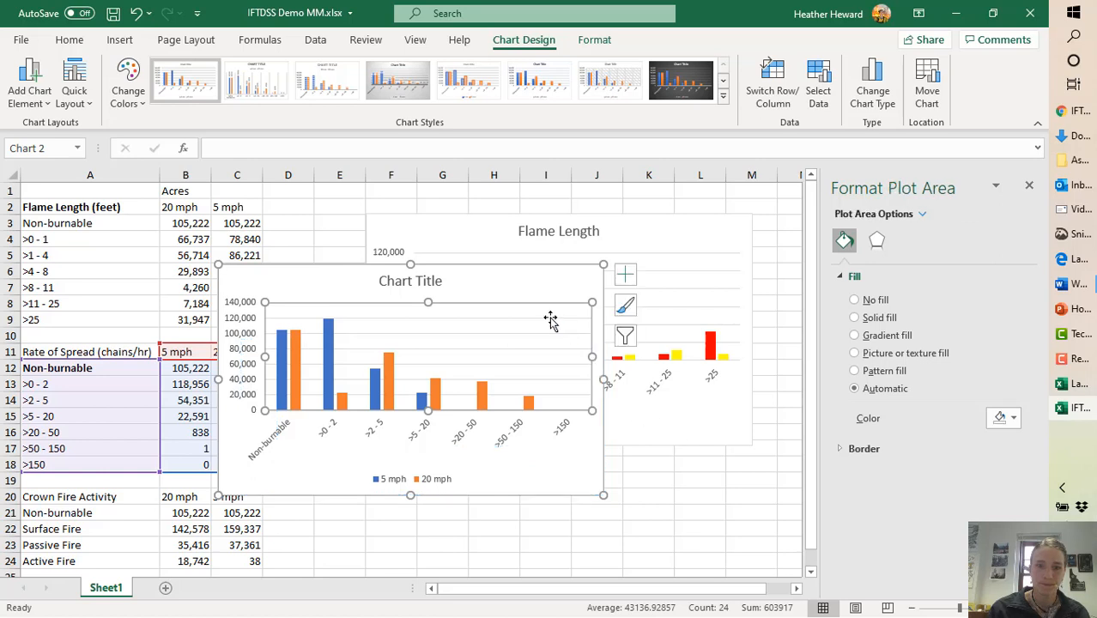
{"action": "key", "text": "ctrl+z"}
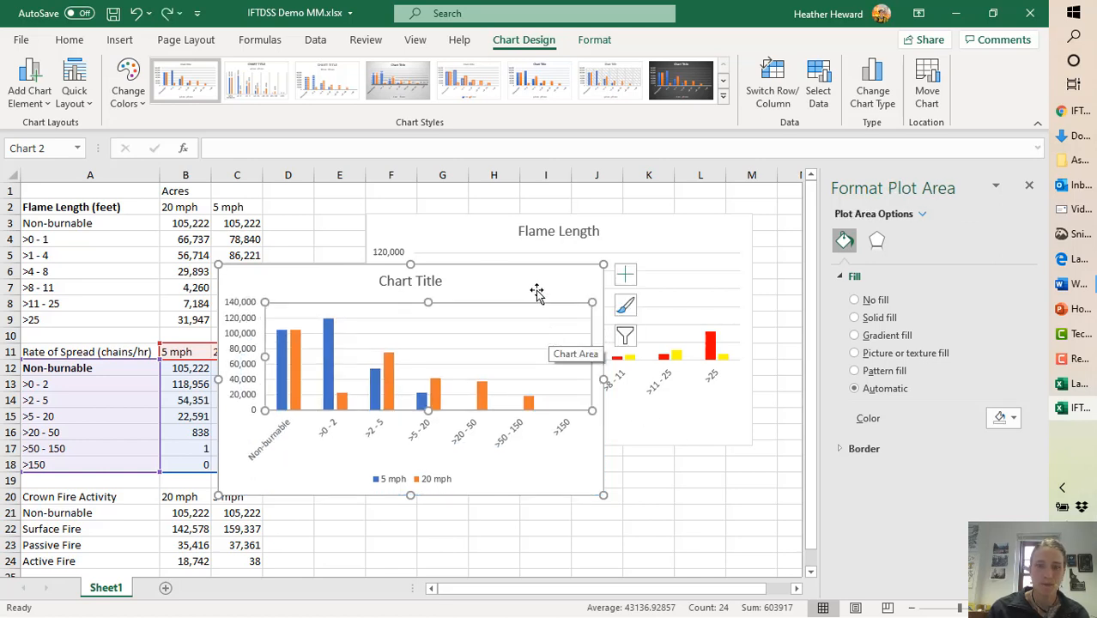
{"action": "left_click_drag", "start_coordinate": [534, 294], "coordinate": [628, 342]}
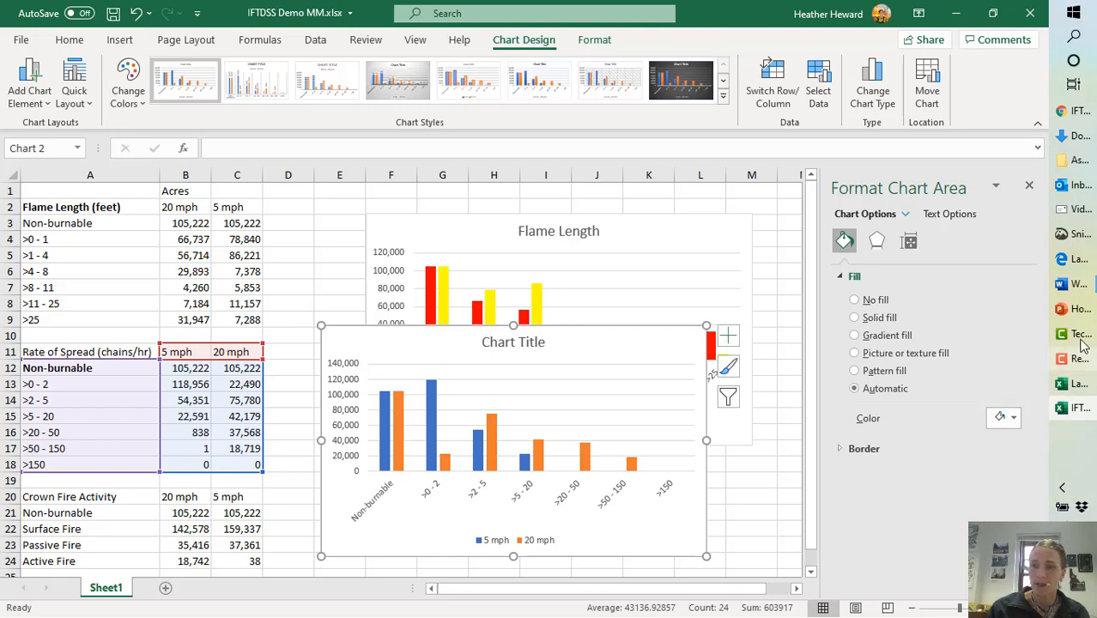
Switch to LandscapeReport_example.docx in Word and compare the two Crown Fire Activity maps.
{"action": "mouse_move", "coordinate": [1077, 292]}
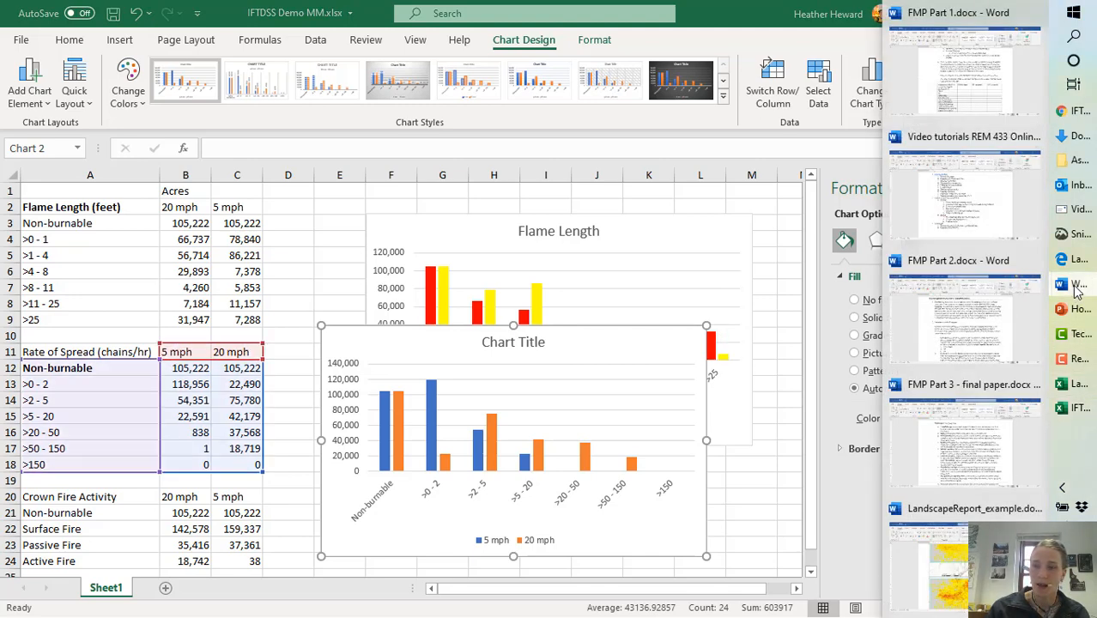
{"action": "left_click", "coordinate": [1018, 503]}
{"action": "scroll", "coordinate": [517, 515], "scroll_direction": "down", "scroll_amount": 5}
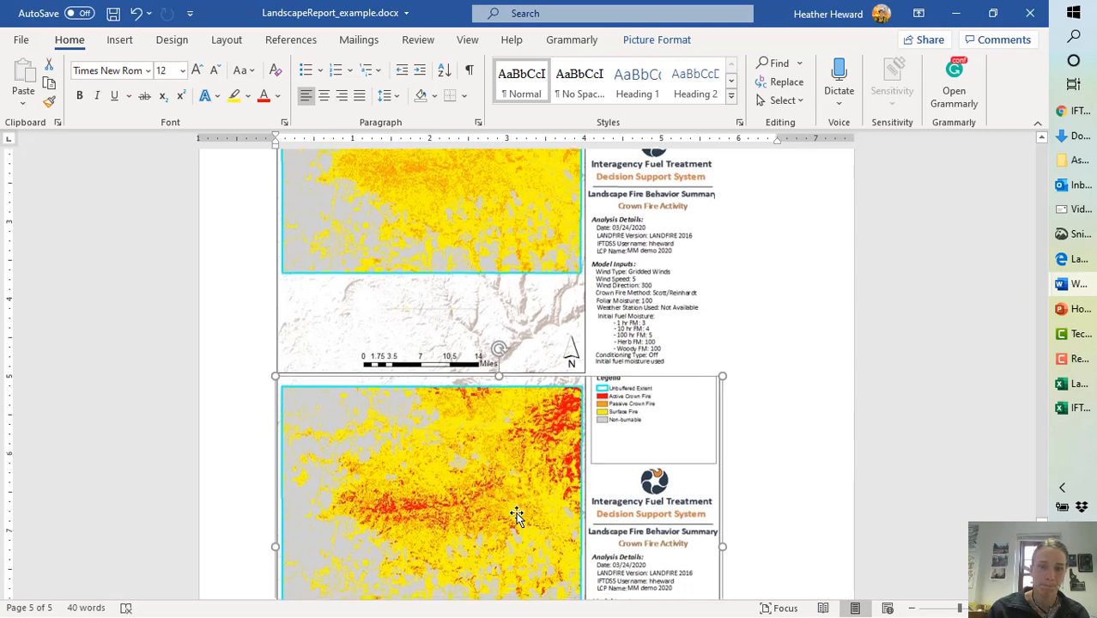
{"action": "scroll", "coordinate": [517, 515], "scroll_direction": "up", "scroll_amount": 6}
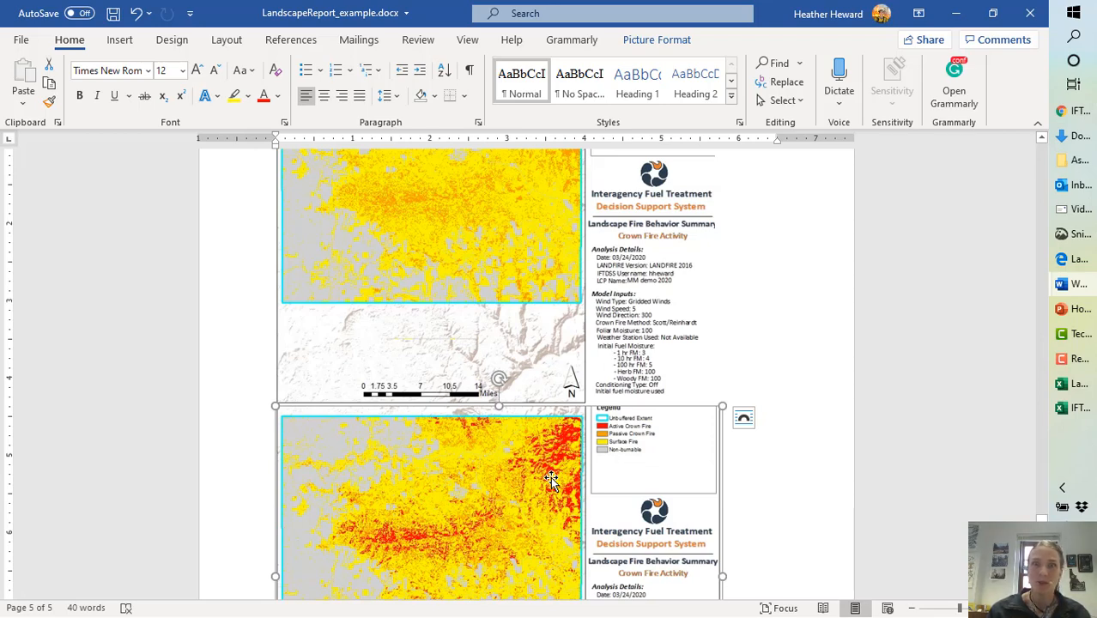
Switch to the IFTDSS workspace in Chrome and download the MM_demo_345_wind20 model output as MM_demo_345_wind20.zip.
{"action": "left_click", "coordinate": [1080, 114]}
{"action": "scroll", "coordinate": [528, 239], "scroll_direction": "down", "scroll_amount": 10}
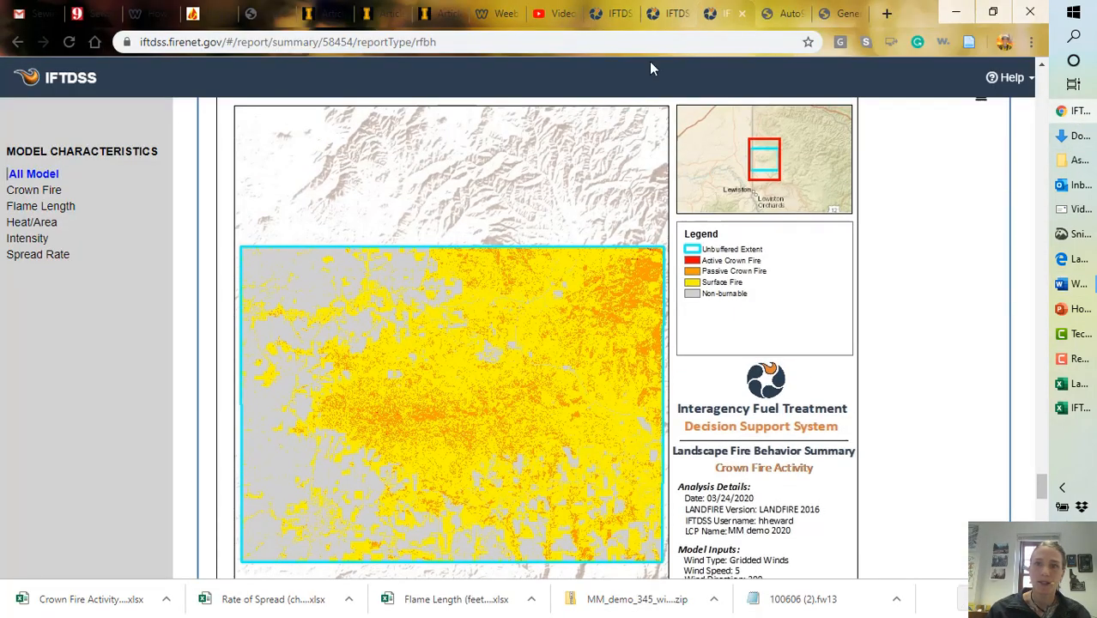
{"action": "left_click", "coordinate": [653, 17]}
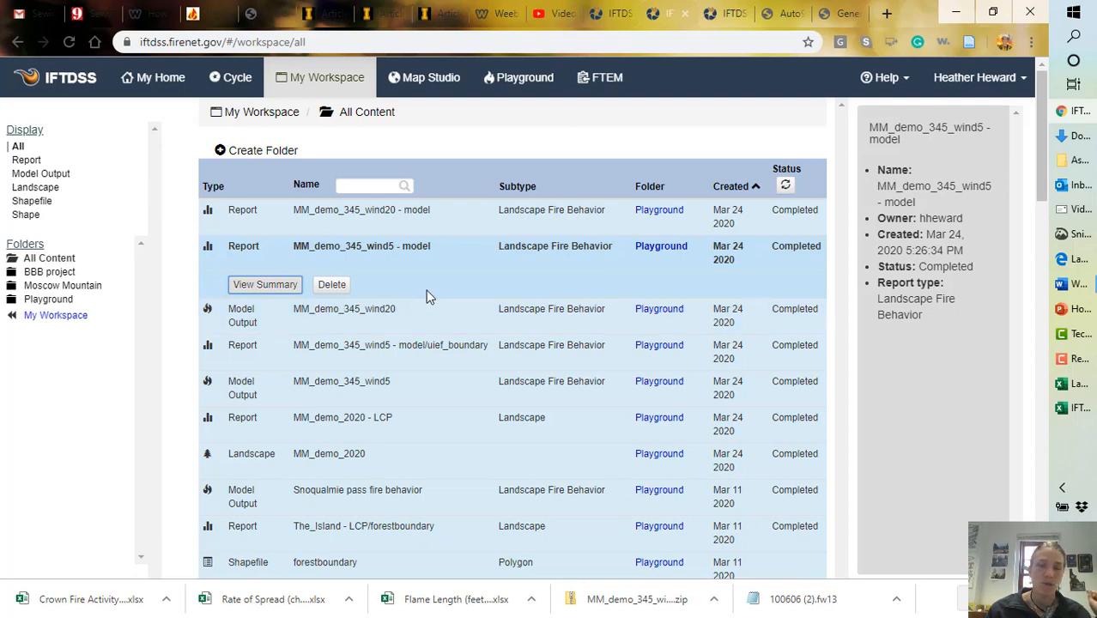
{"action": "left_click", "coordinate": [357, 355]}
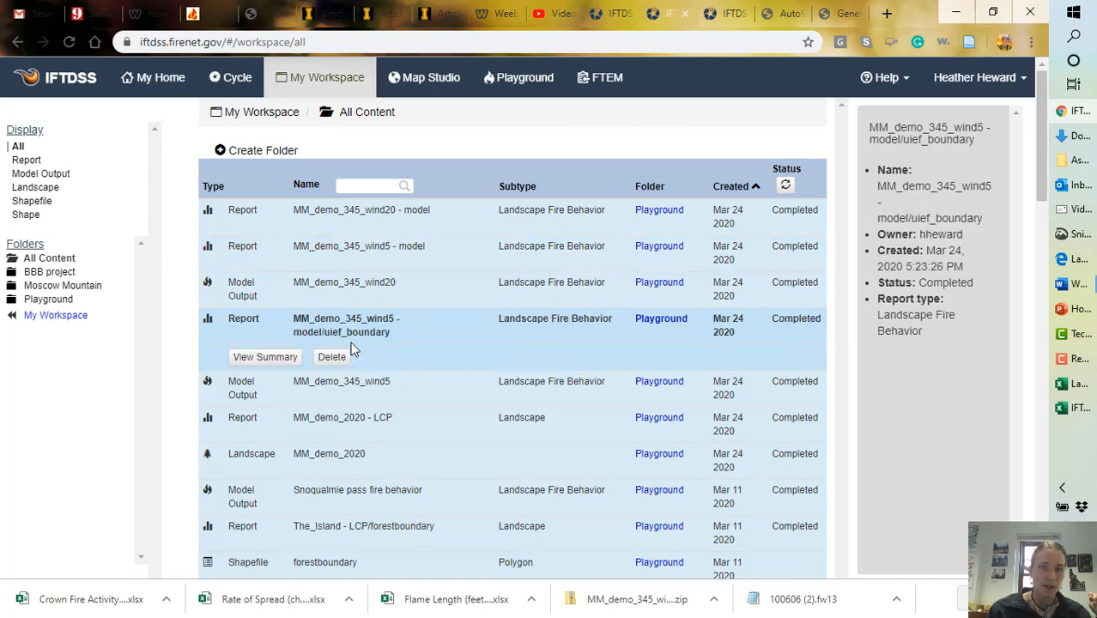
{"action": "left_click", "coordinate": [320, 286]}
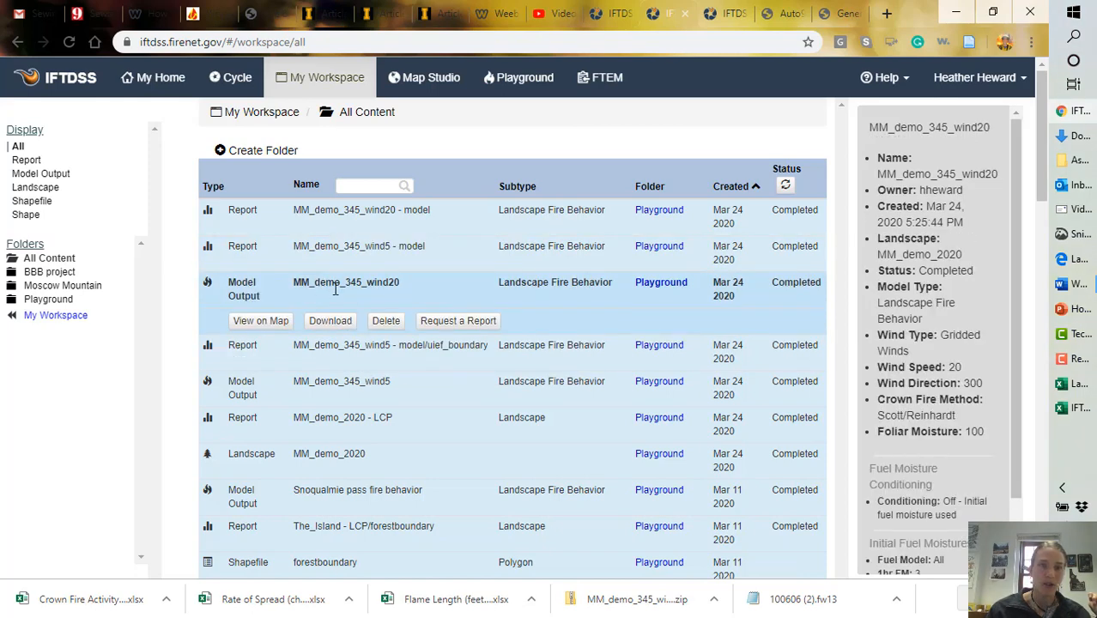
{"action": "left_click", "coordinate": [334, 322]}
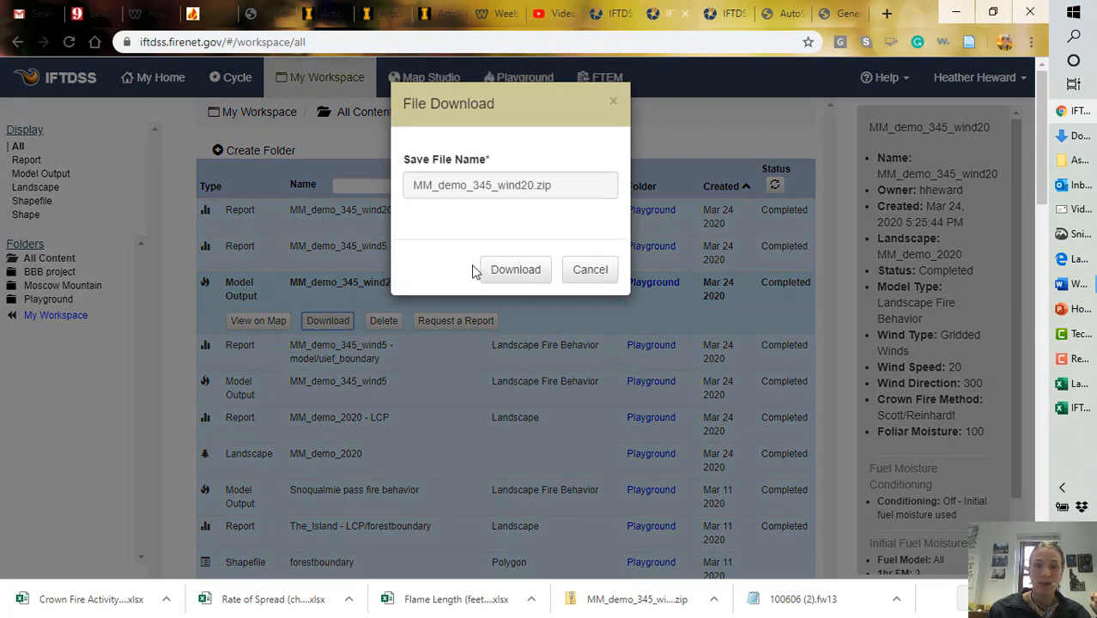
{"action": "left_click", "coordinate": [507, 271]}
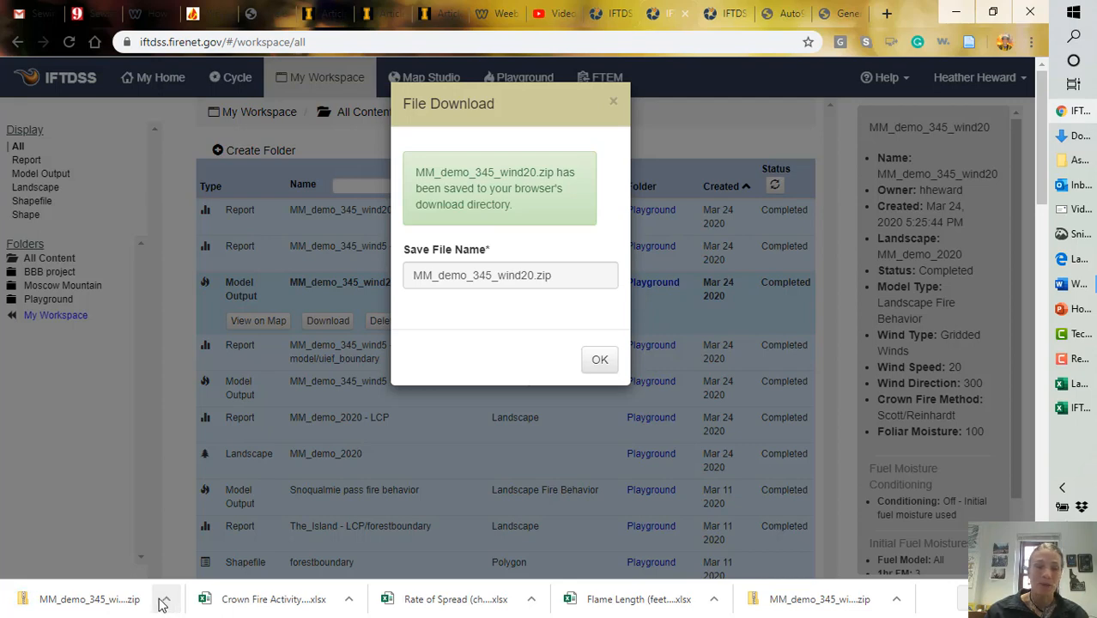
Open the downloaded MM_demo_345_wind20 archive to examine its files, and minimize its folder window.
{"action": "left_click", "coordinate": [167, 606]}
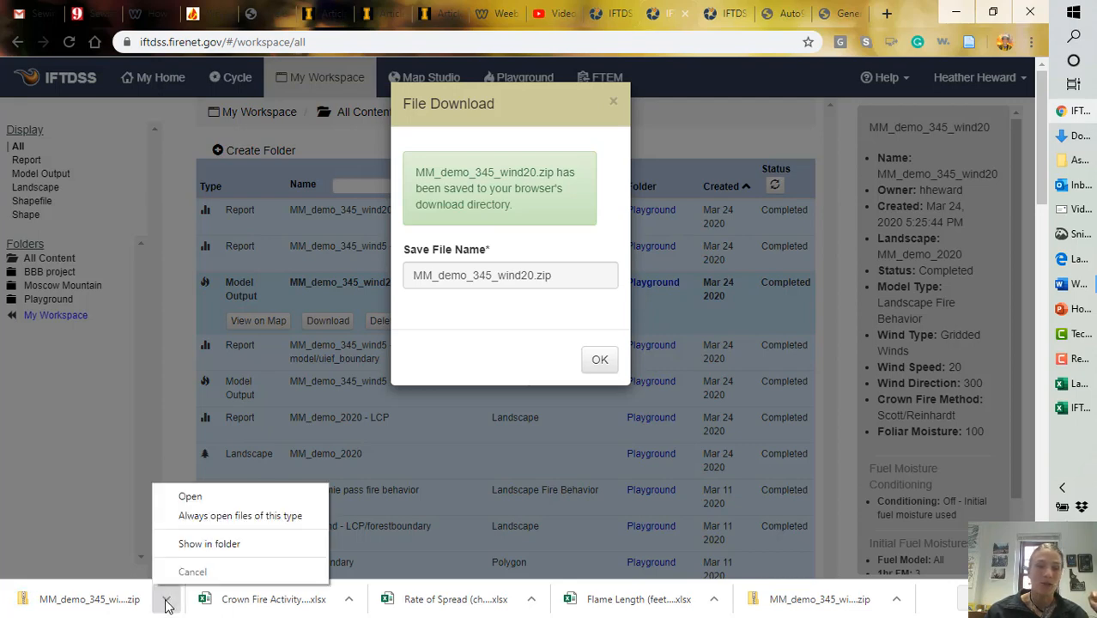
{"action": "left_click", "coordinate": [184, 498]}
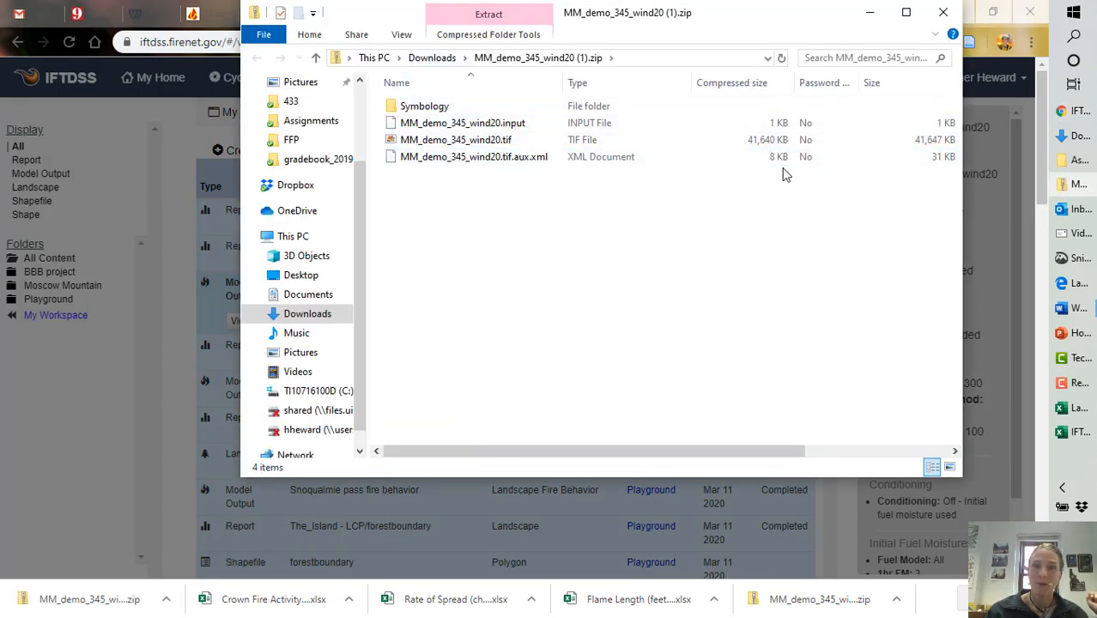
{"action": "left_click", "coordinate": [870, 12]}
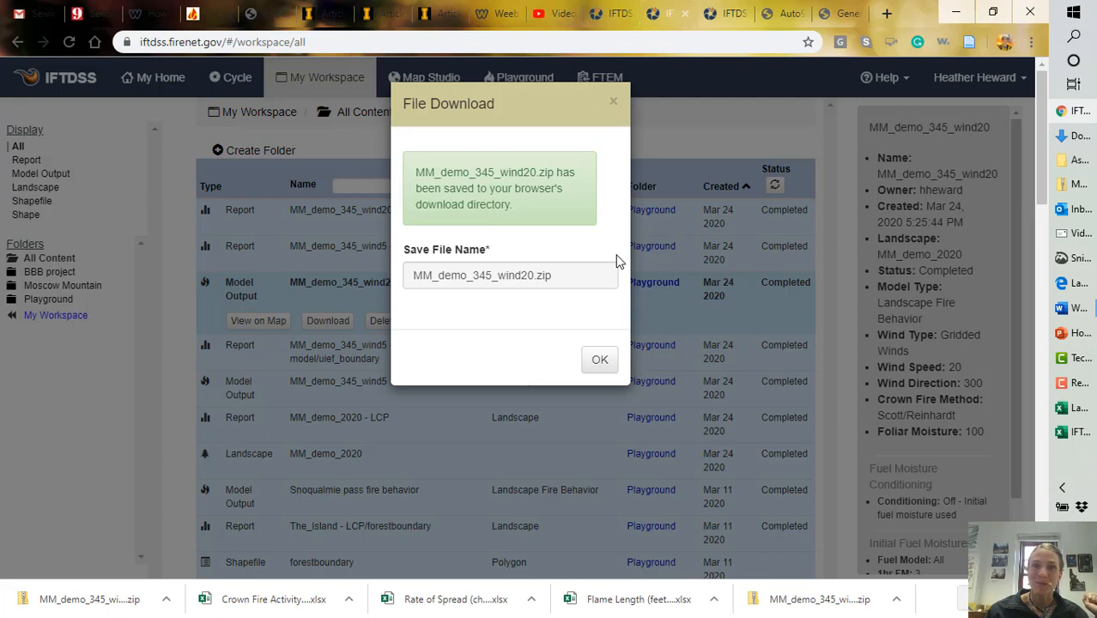
{"action": "left_click", "coordinate": [1080, 387]}
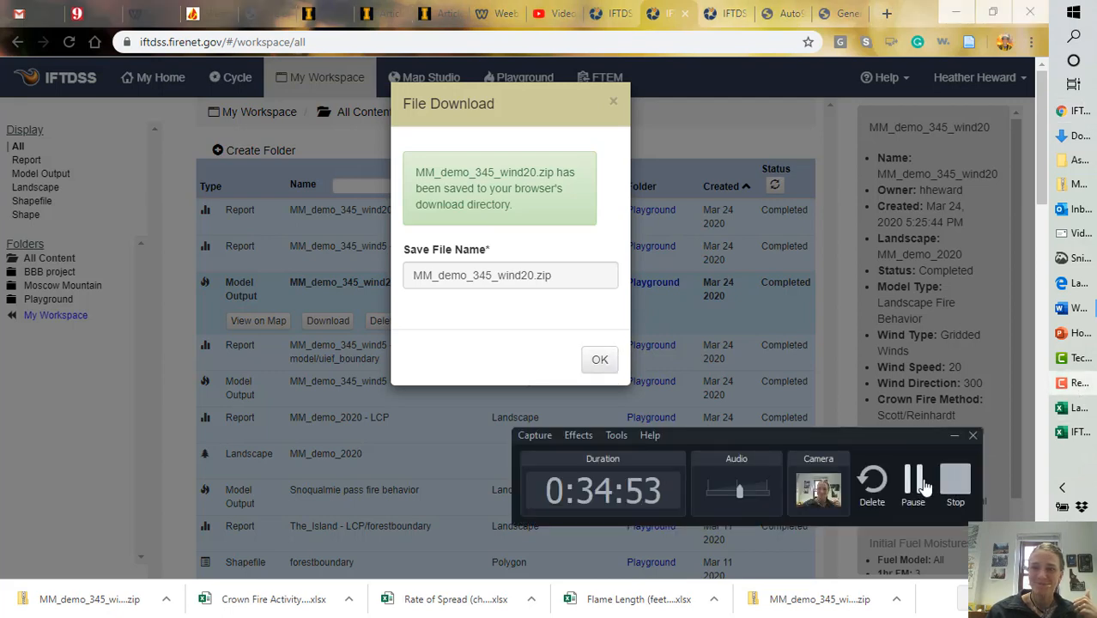